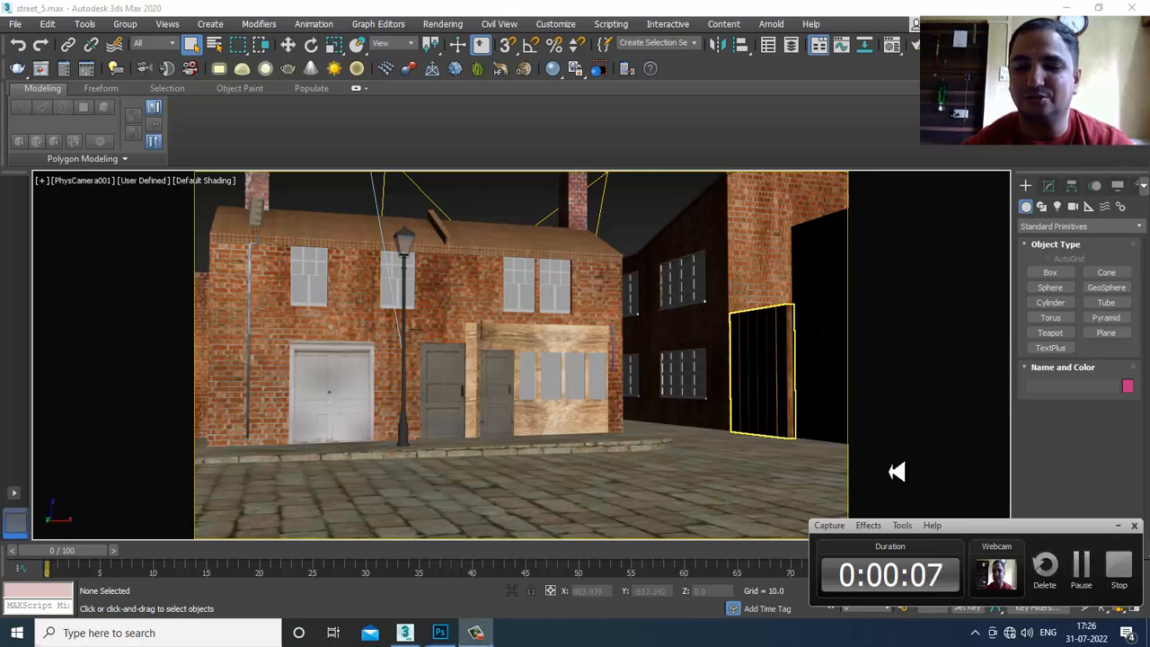
- Start a live V-Ray IPR preview of the street camera view and minimize the message log
{"action": "left_click", "coordinate": [1133, 525]}
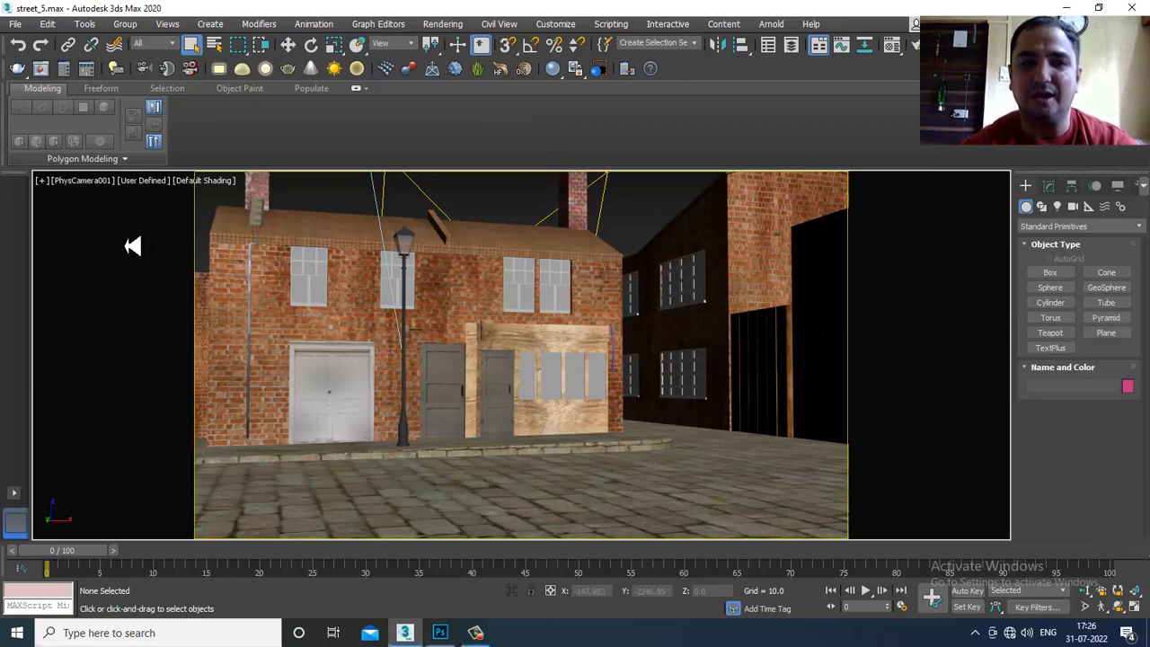
{"action": "left_click", "coordinate": [153, 181]}
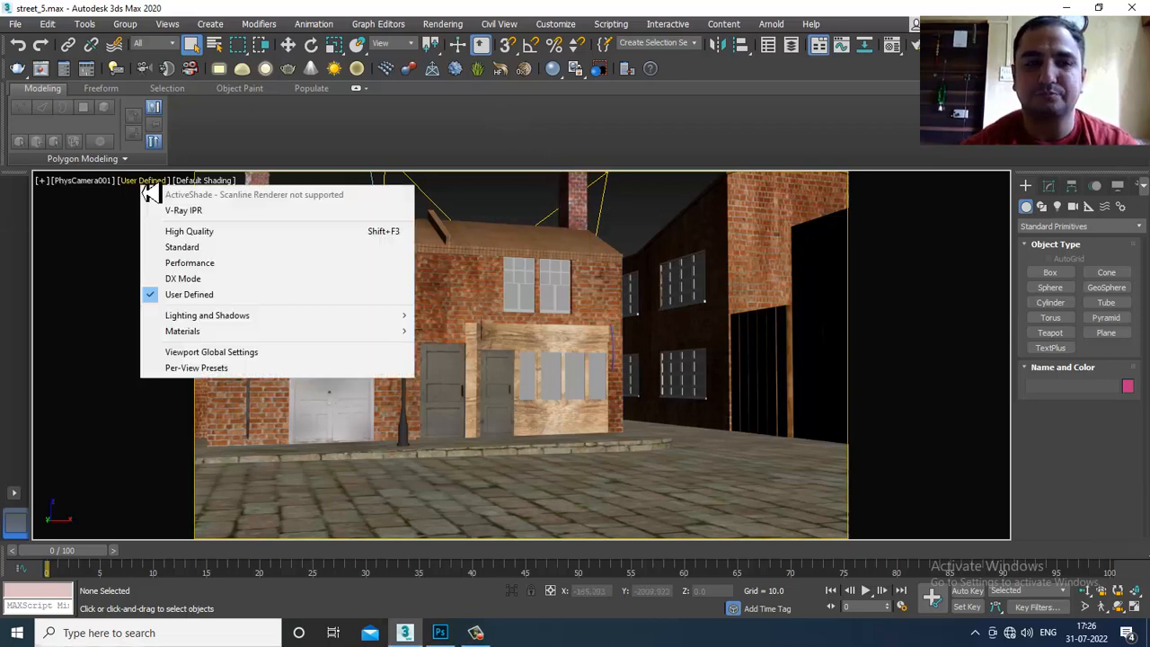
{"action": "left_click", "coordinate": [218, 214]}
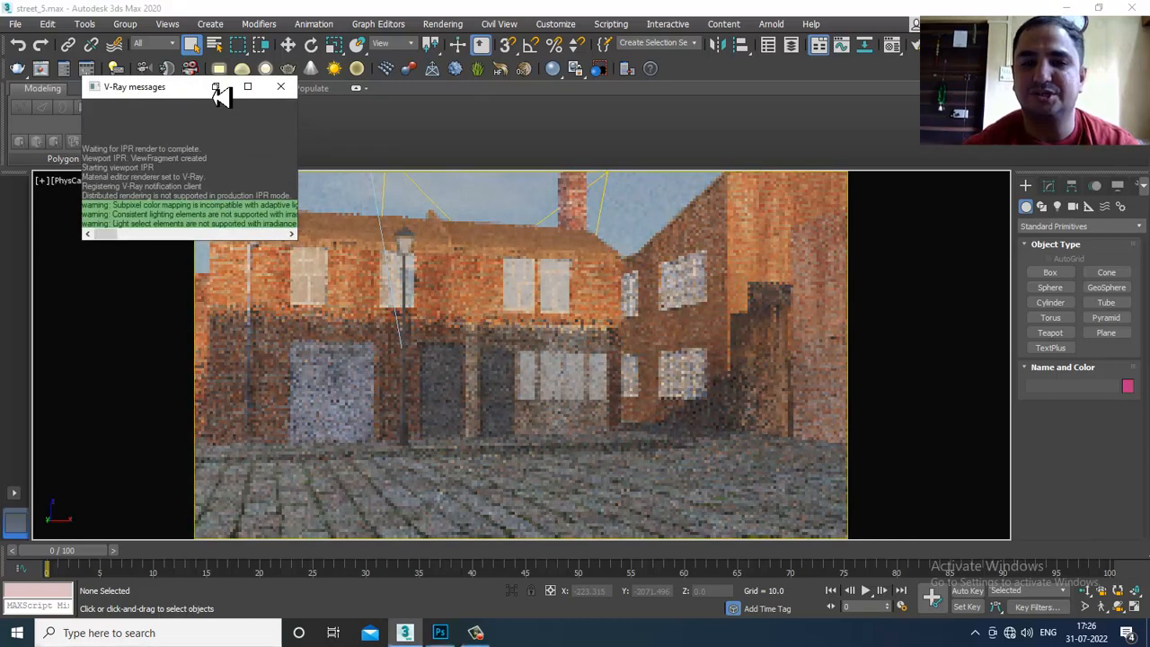
{"action": "left_click", "coordinate": [216, 87]}
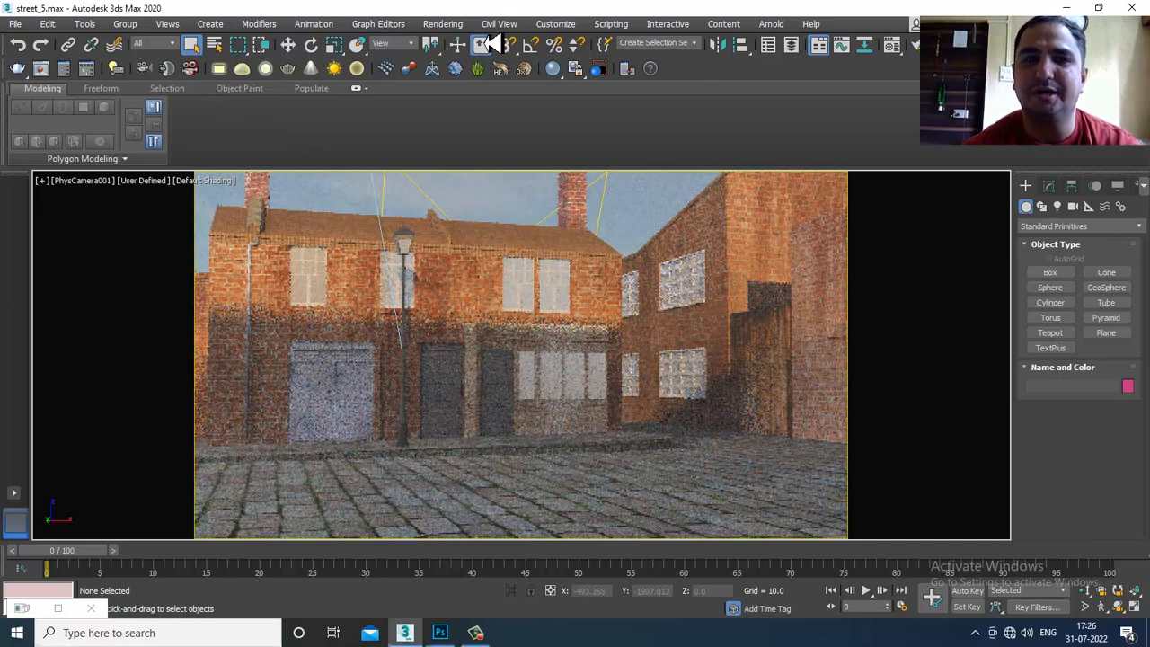
- Stop the live preview and set the camera view to the Standard shading preset
{"action": "left_click", "coordinate": [441, 27]}
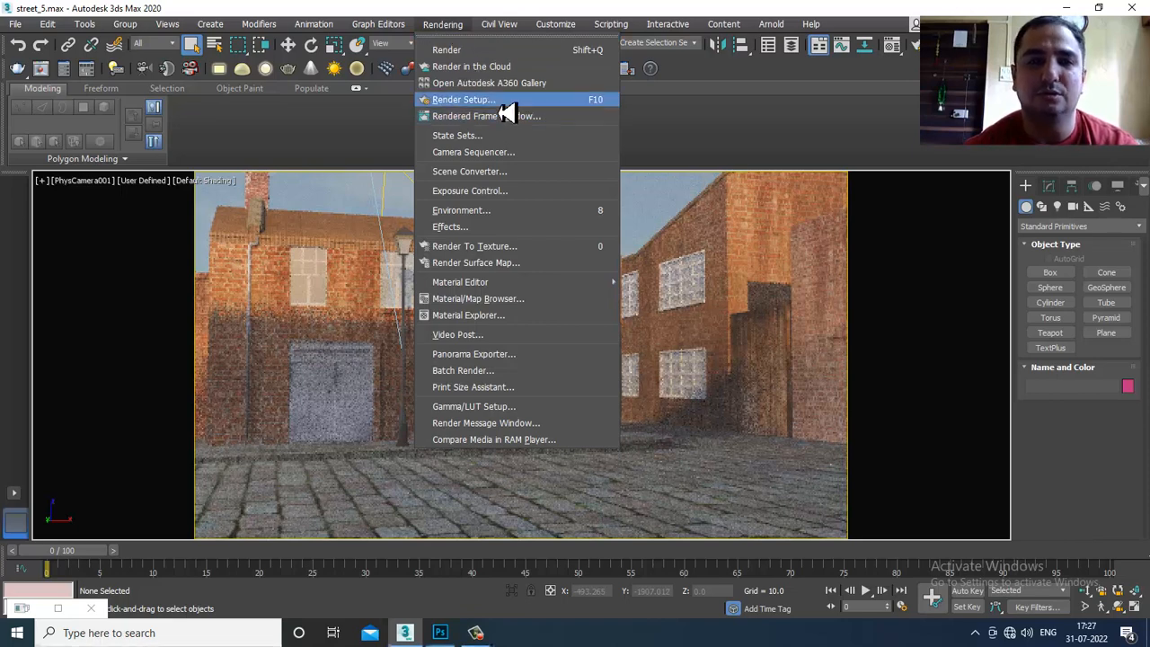
{"action": "left_click", "coordinate": [643, 197]}
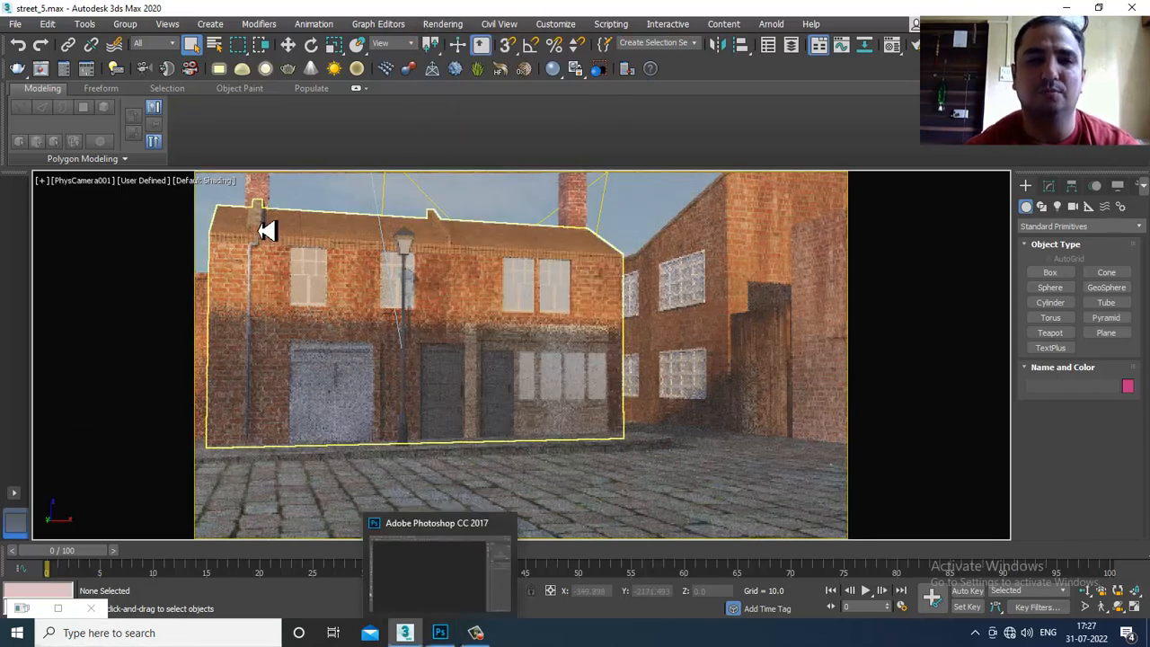
{"action": "left_click", "coordinate": [148, 181]}
{"action": "left_click", "coordinate": [216, 228]}
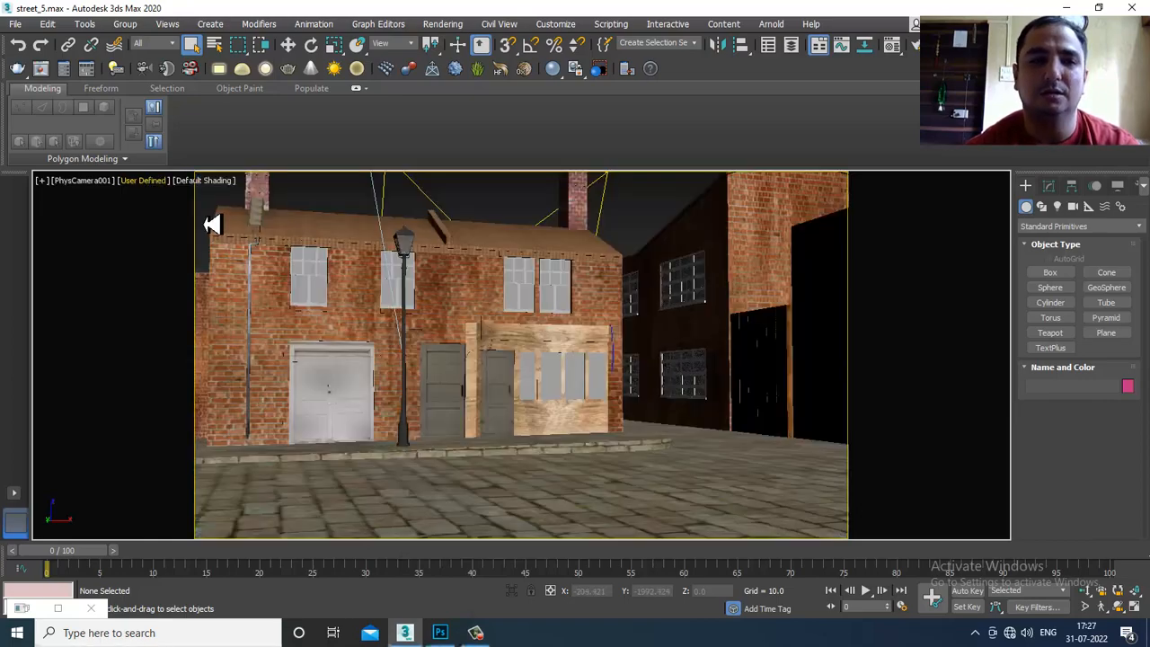
{"action": "left_click", "coordinate": [143, 182]}
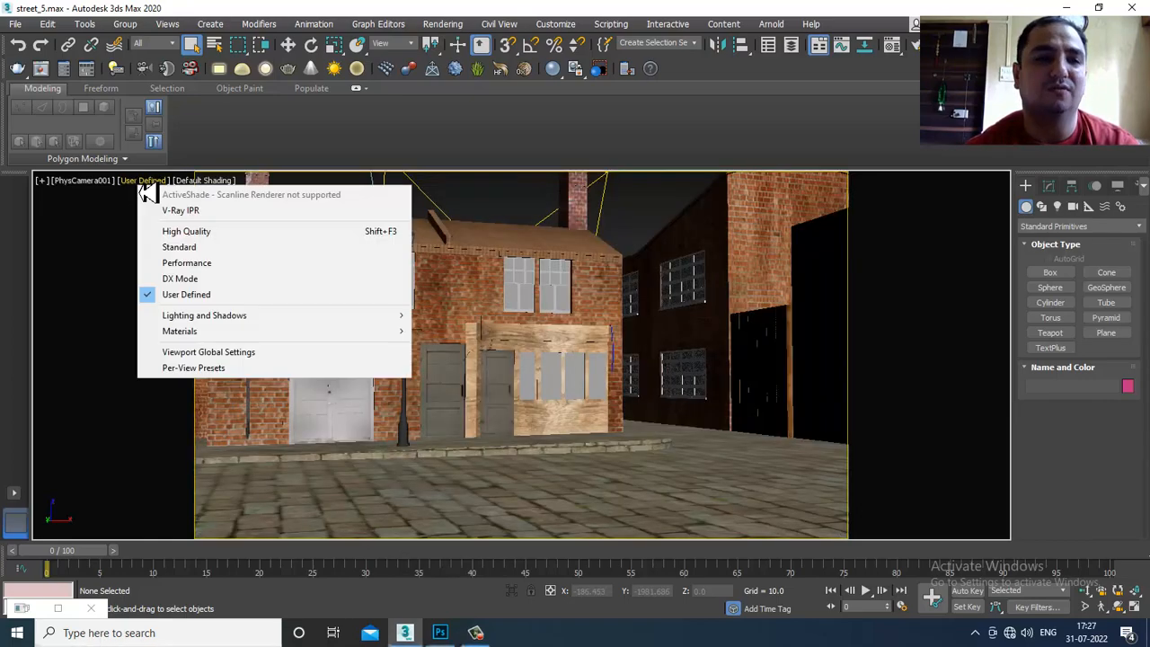
{"action": "left_click", "coordinate": [210, 248]}
{"action": "left_click", "coordinate": [439, 632]}
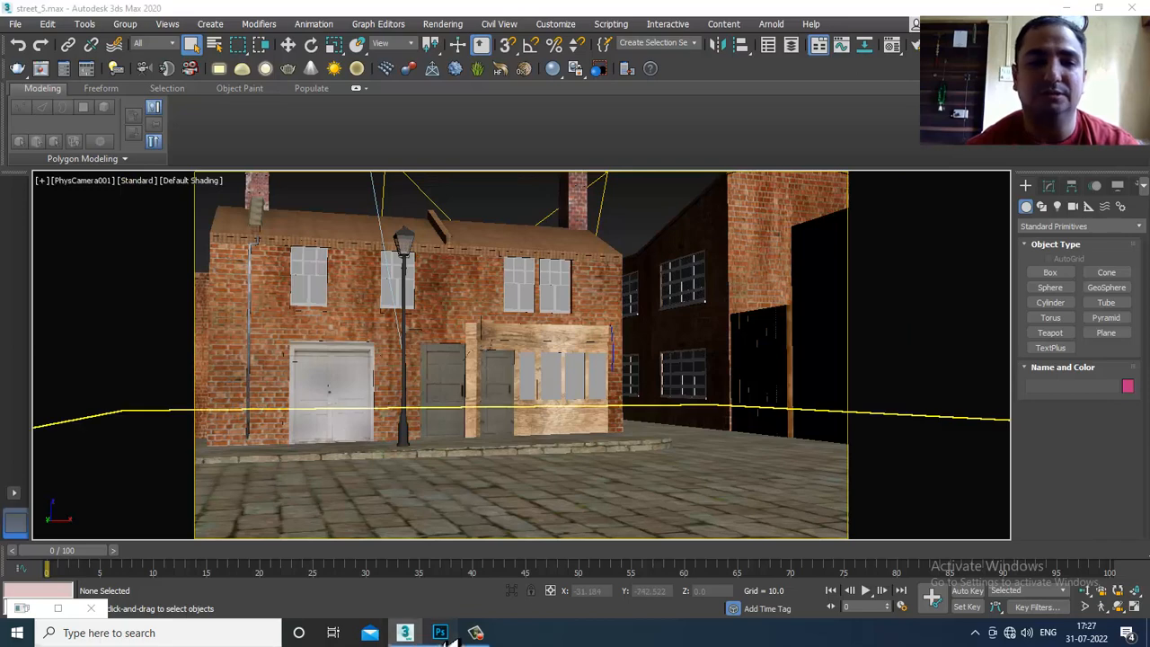
- Browse the Passes folder, looking over the diff, GI, lighting and refrac pass images
{"action": "left_click", "coordinate": [44, 12]}
{"action": "left_click", "coordinate": [70, 41]}
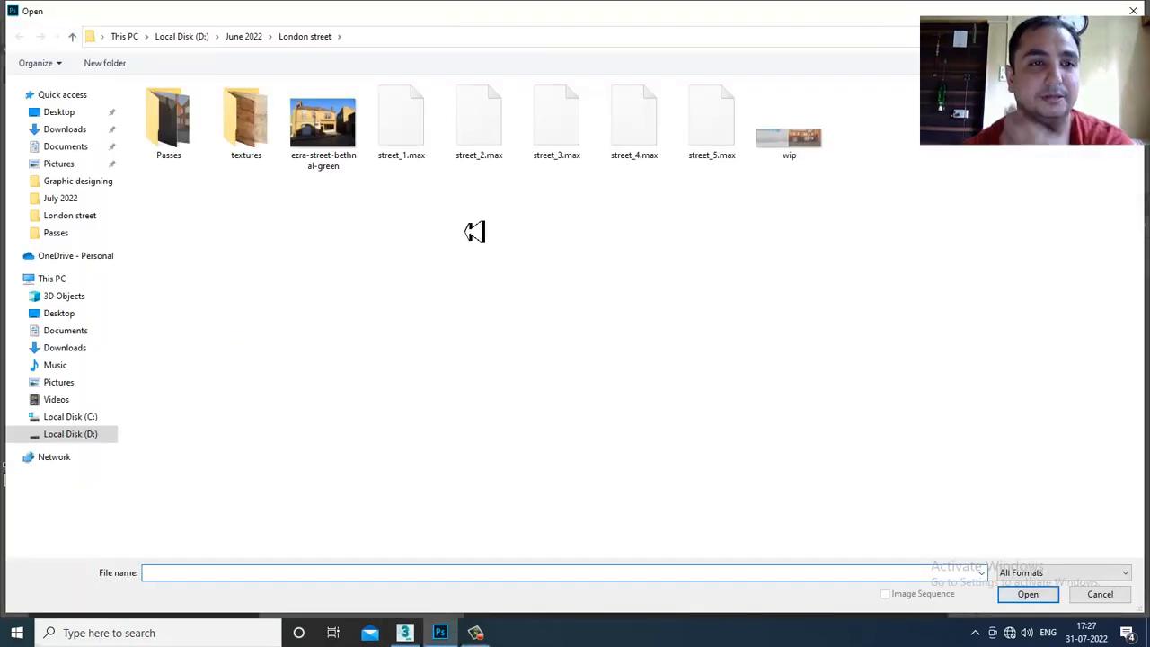
{"action": "double_click", "coordinate": [187, 132]}
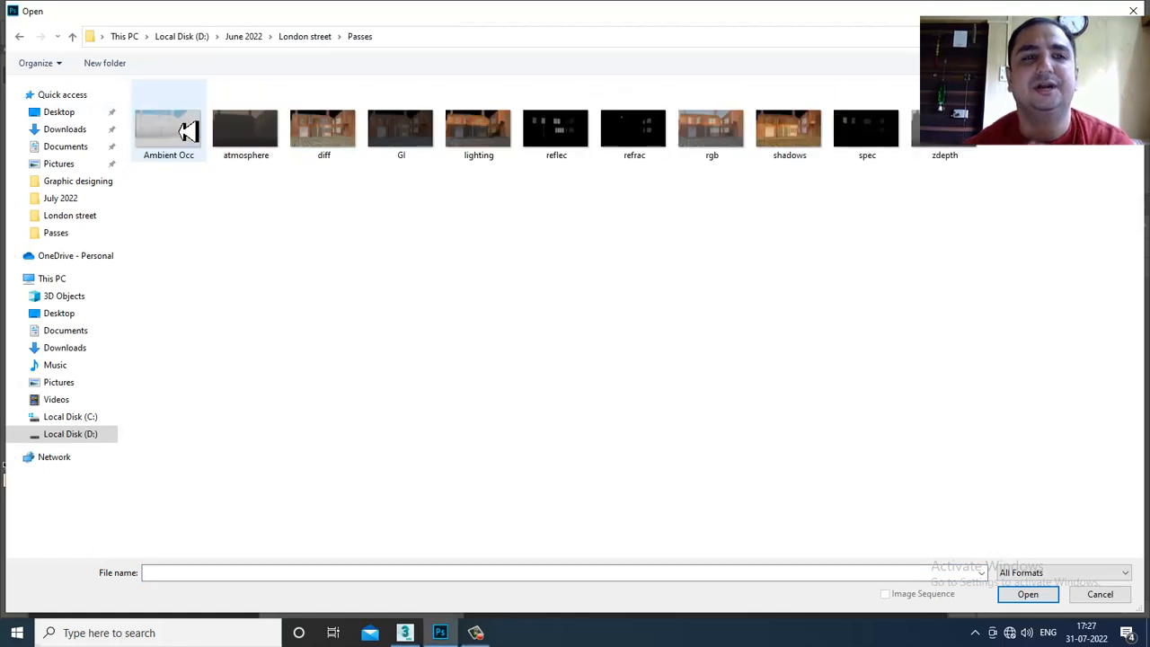
{"action": "left_click", "coordinate": [330, 140]}
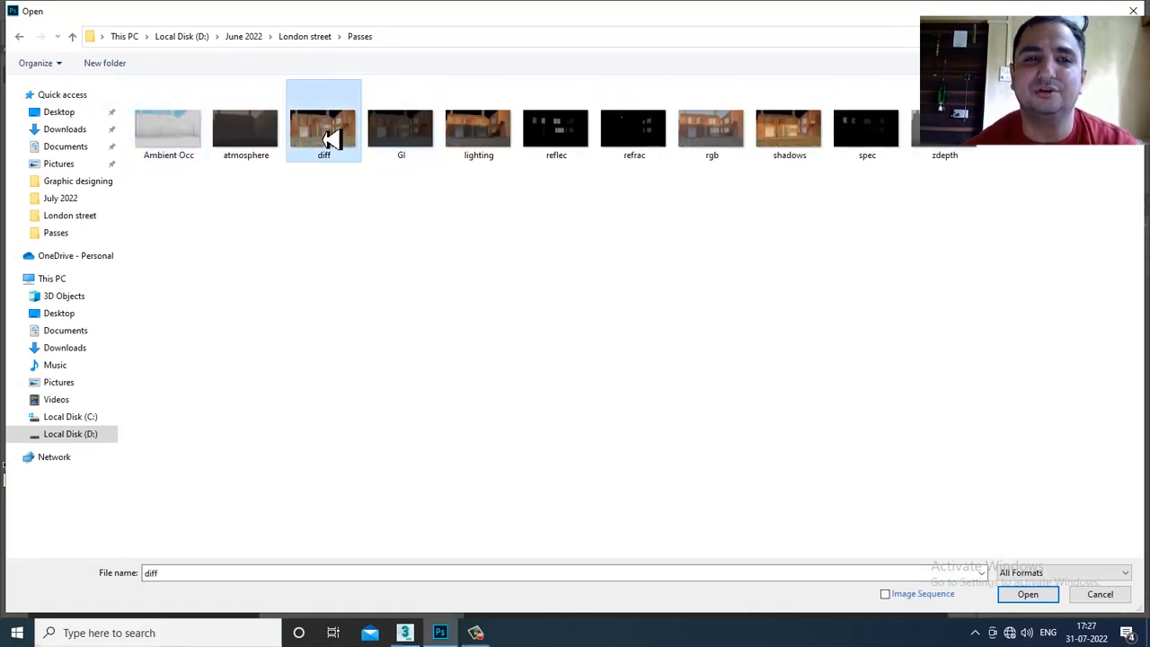
{"action": "left_click", "coordinate": [418, 136]}
{"action": "left_click", "coordinate": [506, 149]}
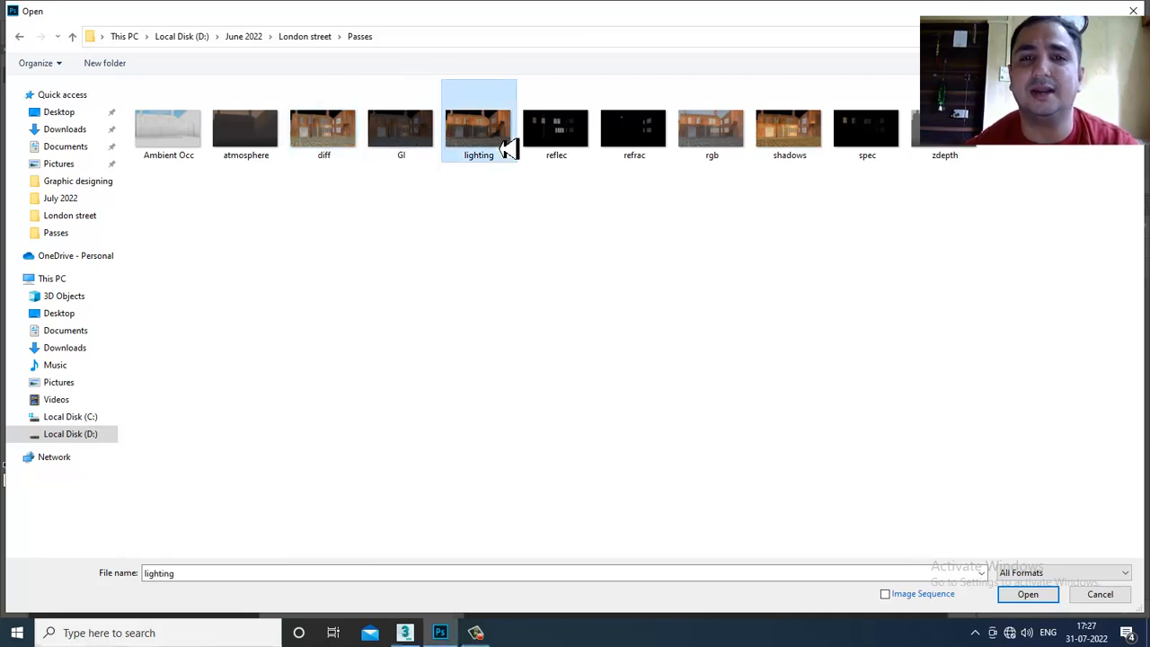
{"action": "left_click", "coordinate": [652, 133]}
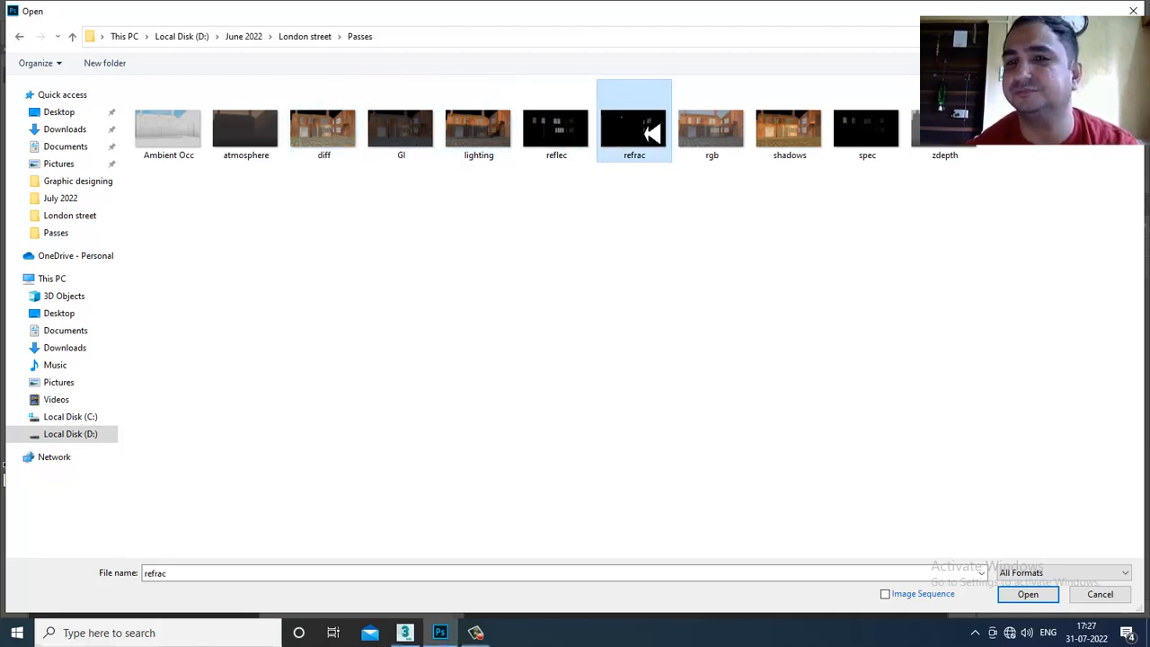
- Check the spec, atmosphere and shadows passes, then open diff.jpg
{"action": "left_click", "coordinate": [890, 148]}
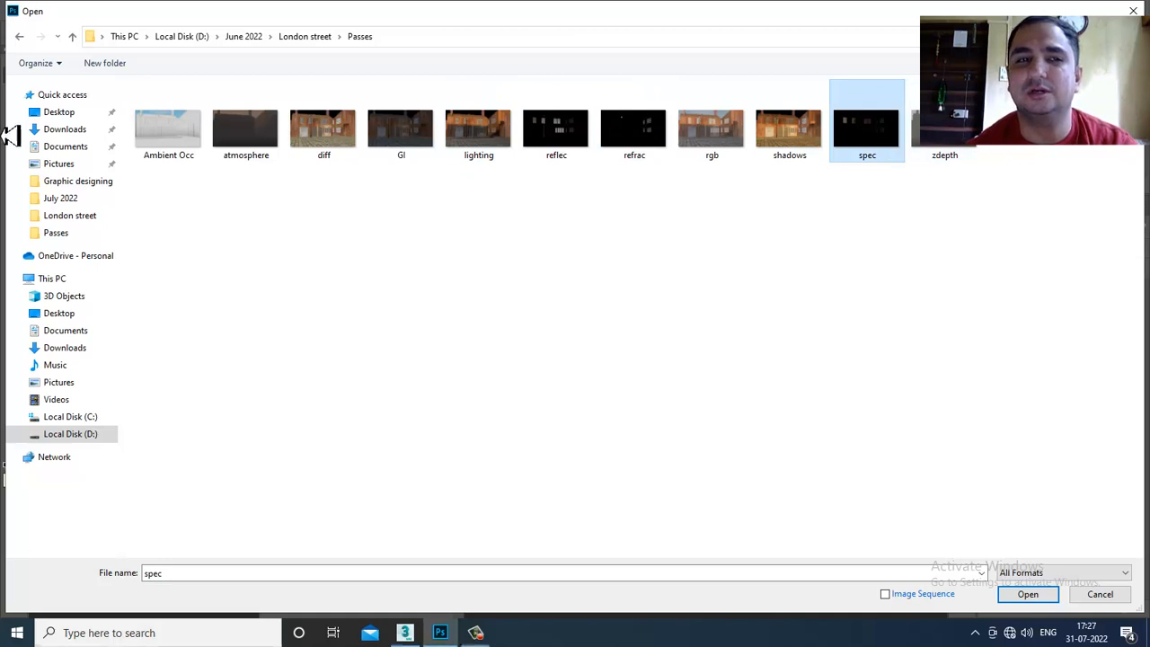
{"action": "left_click", "coordinate": [265, 144]}
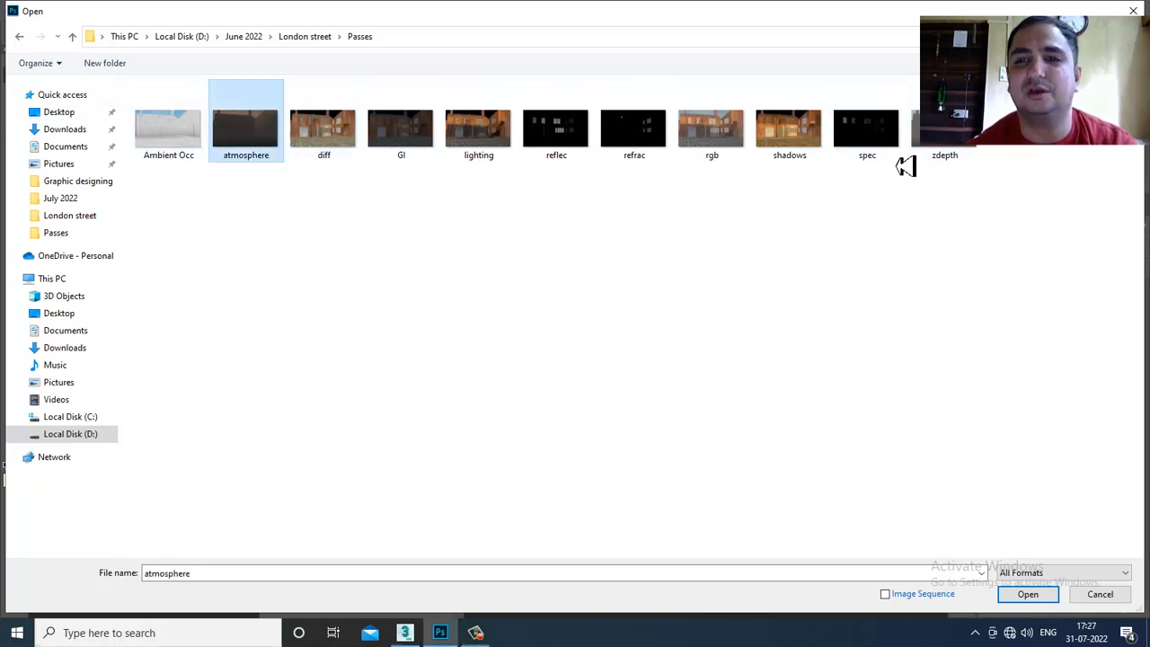
{"action": "left_click", "coordinate": [794, 135]}
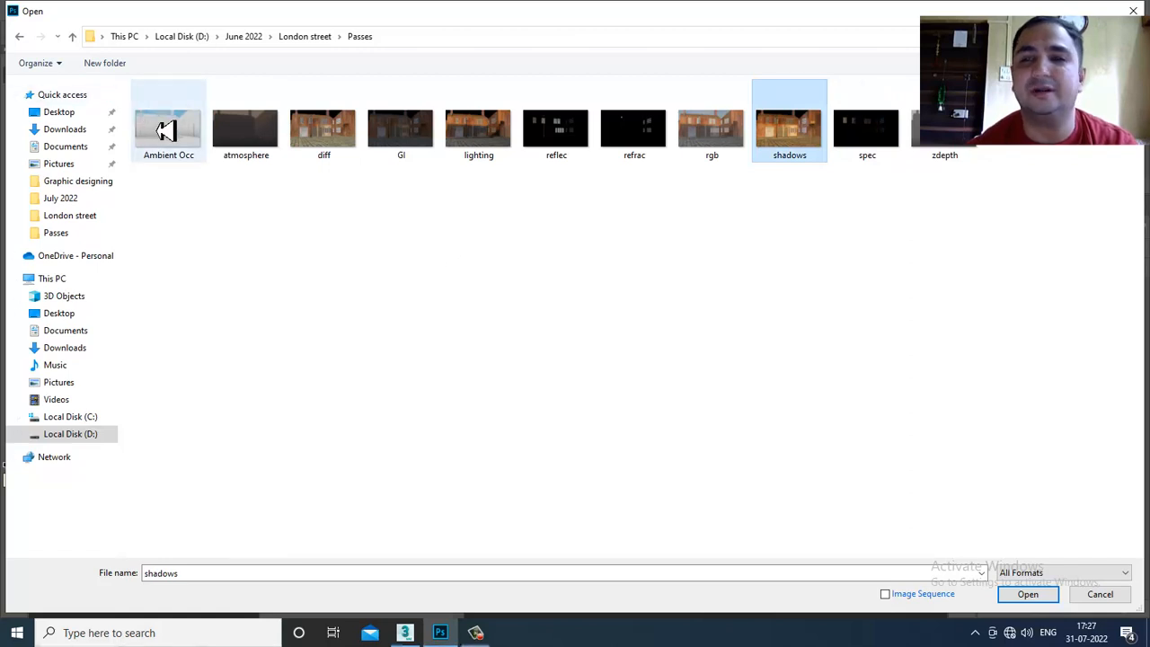
{"action": "left_click", "coordinate": [361, 223]}
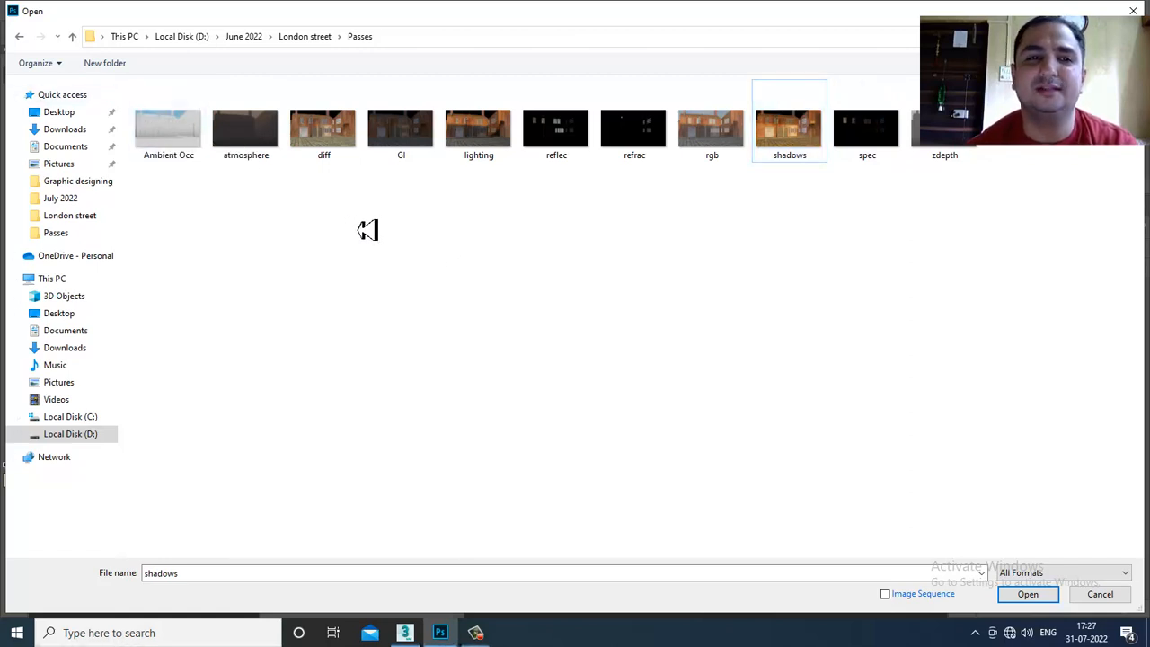
{"action": "left_click", "coordinate": [329, 154]}
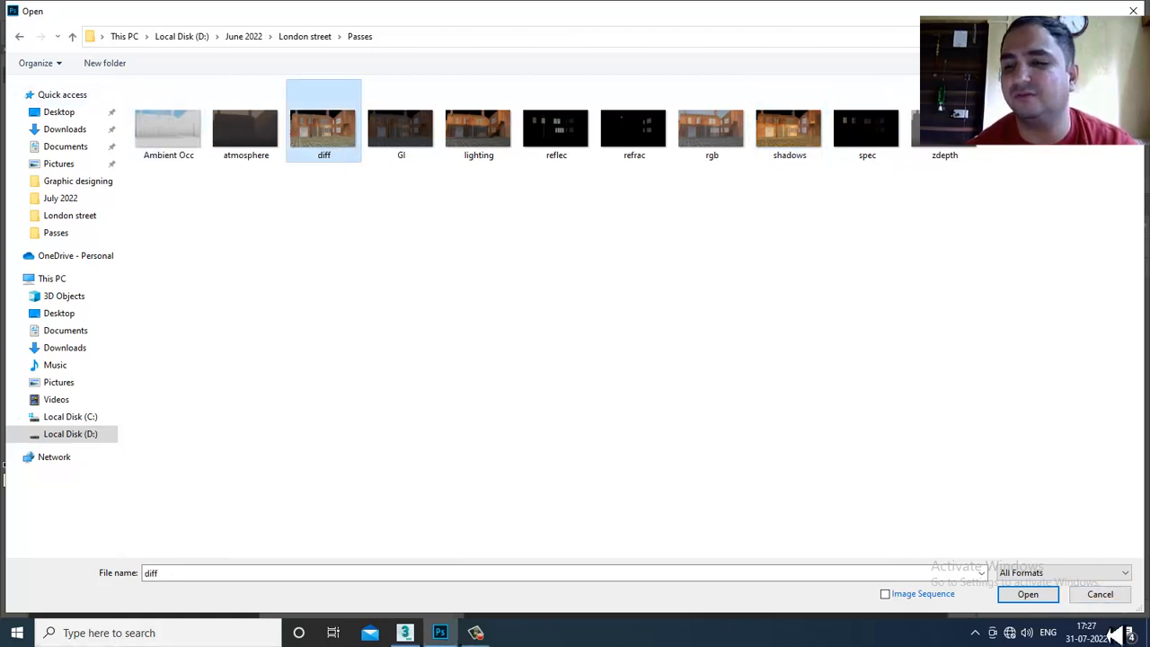
{"action": "left_click", "coordinate": [1046, 599]}
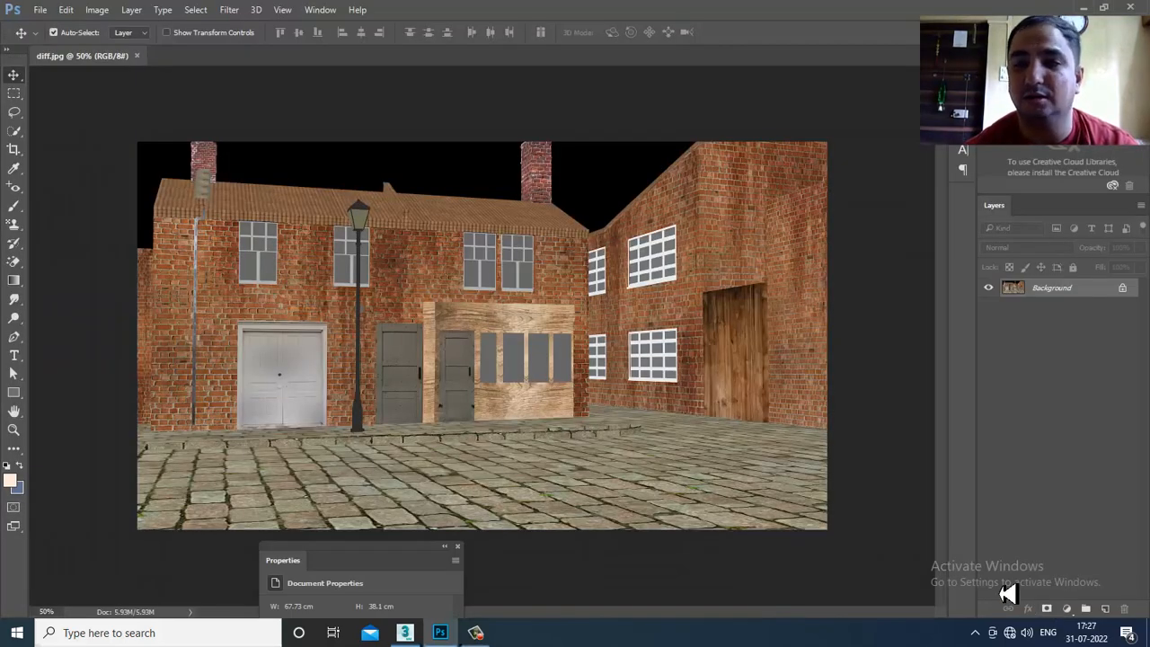
- Unlock the background into an editable layer and open the Ambient Occ pass
{"action": "left_click", "coordinate": [1122, 287]}
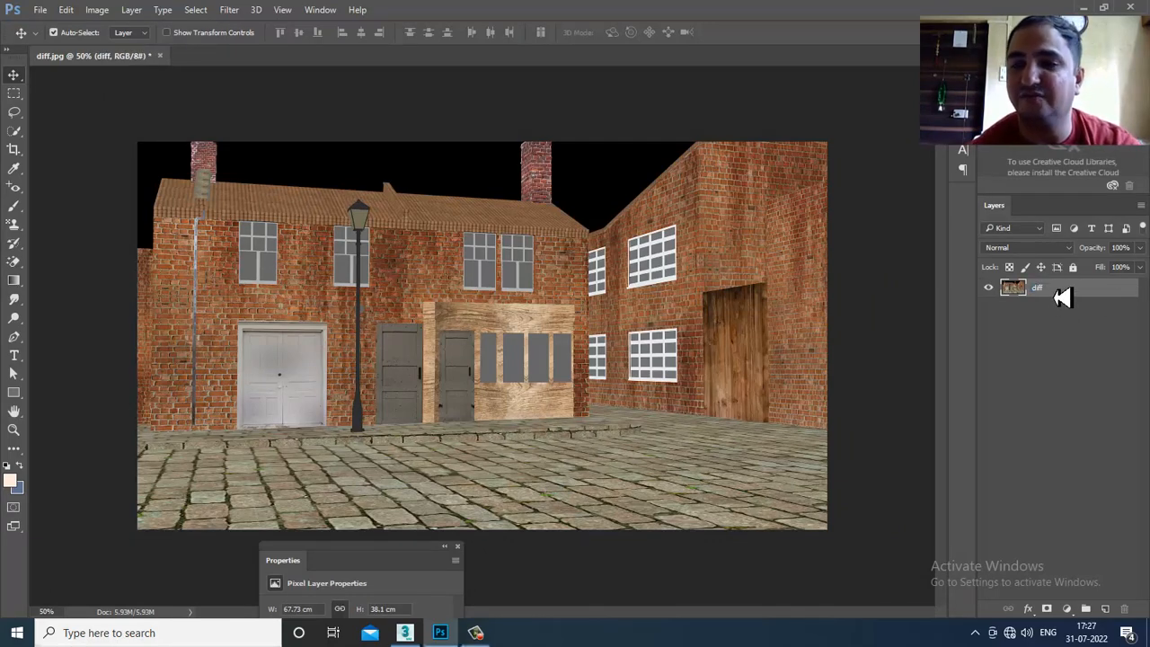
{"action": "left_click", "coordinate": [37, 12]}
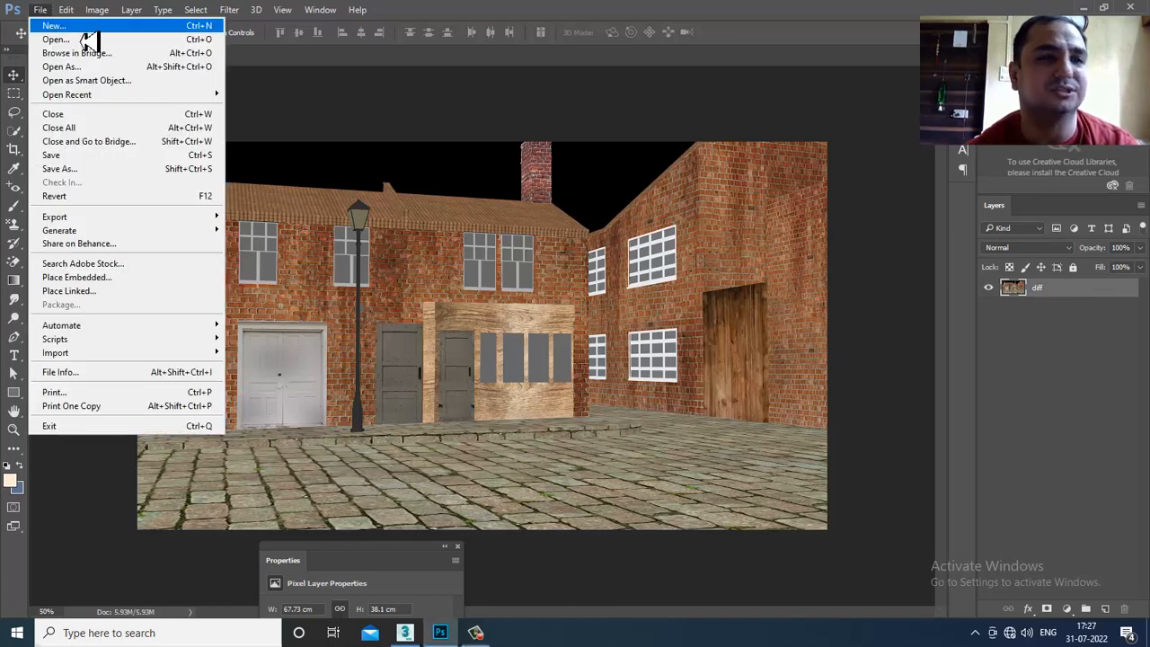
{"action": "left_click", "coordinate": [88, 40]}
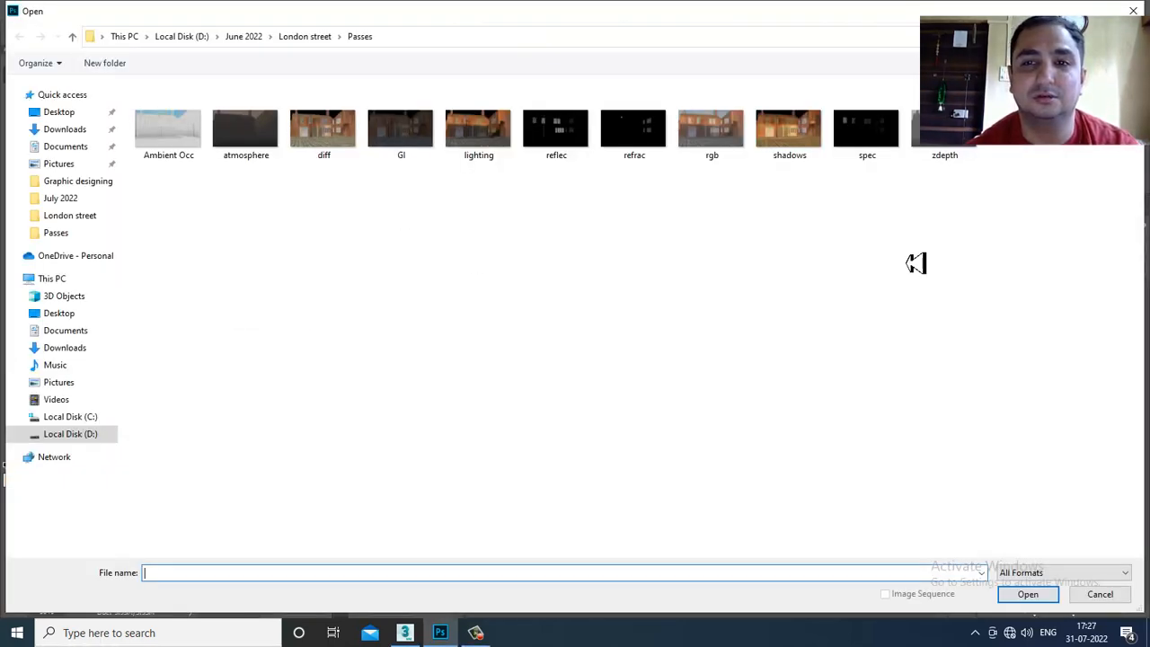
{"action": "double_click", "coordinate": [189, 122]}
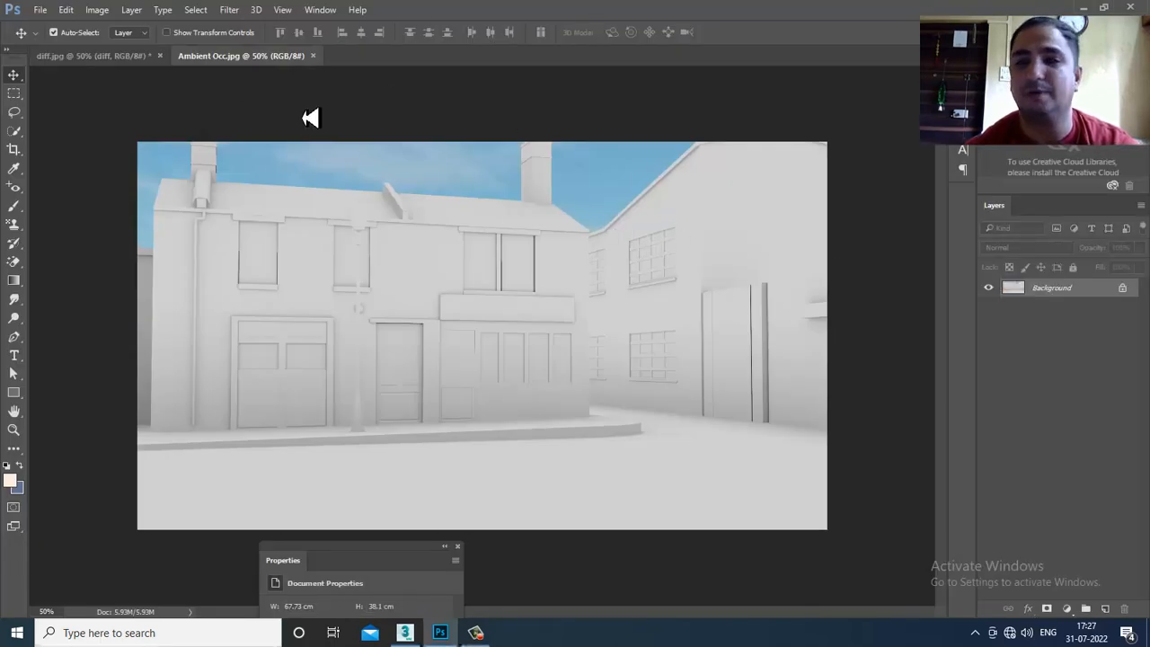
- Drag the Ambient Occ image into diff.jpg as a new layer and align it with the scene
{"action": "left_click_drag", "start_coordinate": [212, 59], "coordinate": [560, 246]}
{"action": "left_click_drag", "start_coordinate": [880, 485], "coordinate": [341, 329]}
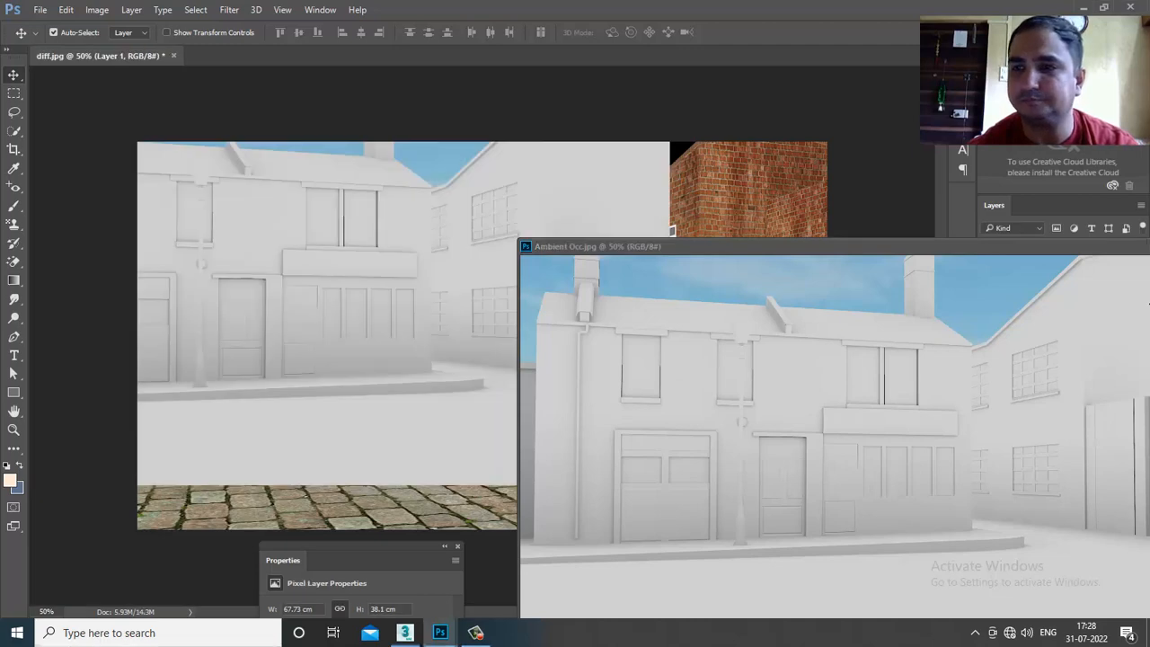
{"action": "left_click_drag", "start_coordinate": [1031, 248], "coordinate": [724, 251]}
{"action": "left_click", "coordinate": [855, 251]}
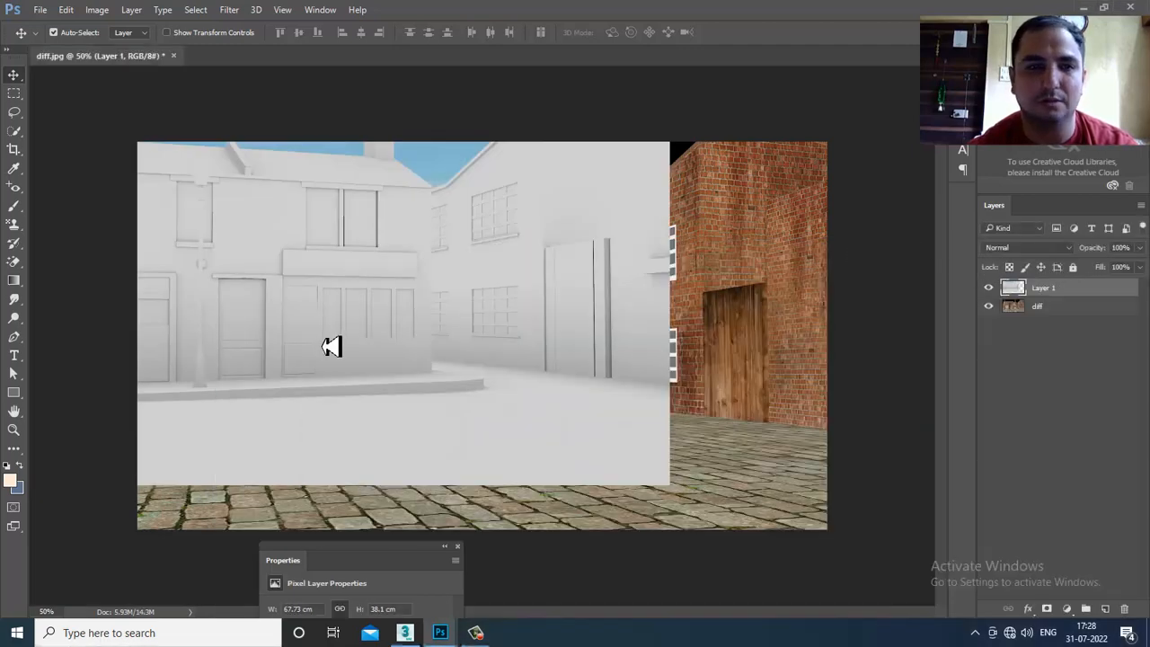
{"action": "left_click_drag", "start_coordinate": [339, 345], "coordinate": [494, 388]}
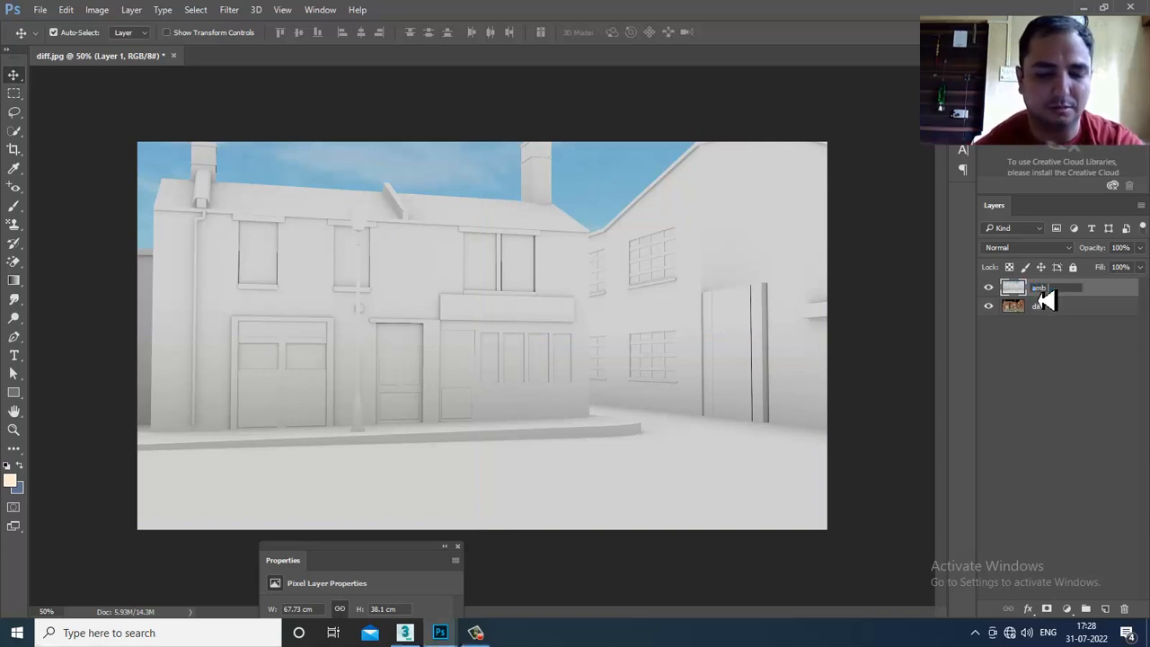
- Name the layer 'amb occ' and try Dissolve through Overlay, toggling visibility to compare
{"action": "type", "text": "cc"}
{"action": "key", "text": "Return"}
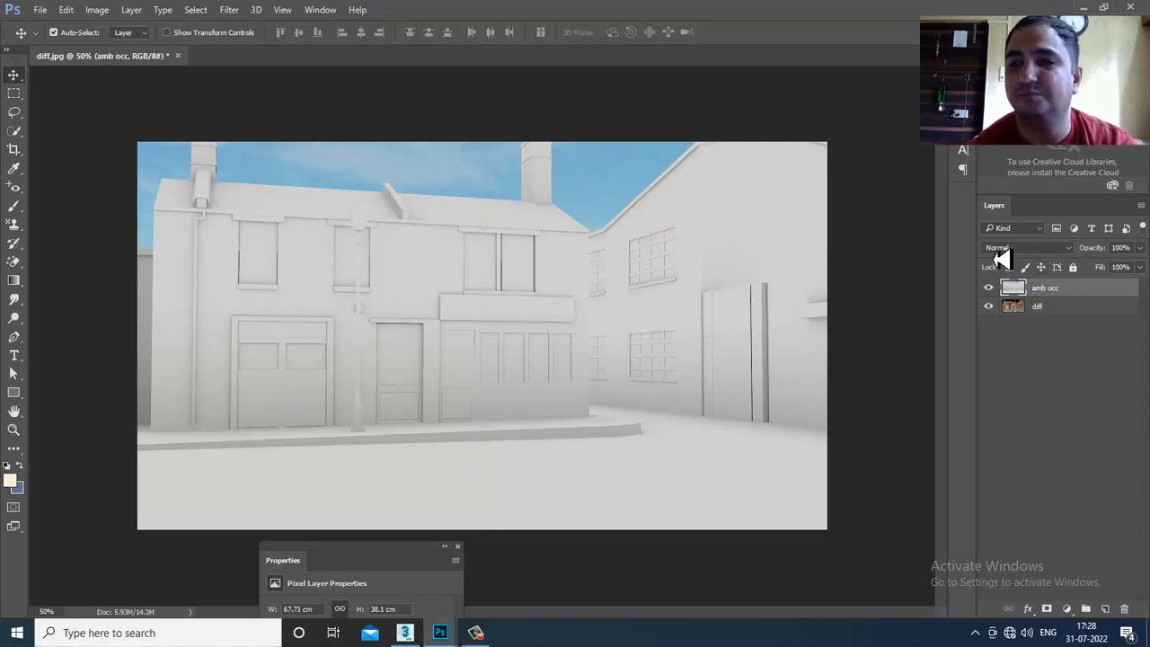
{"action": "left_click", "coordinate": [1005, 248]}
{"action": "left_click", "coordinate": [1024, 260]}
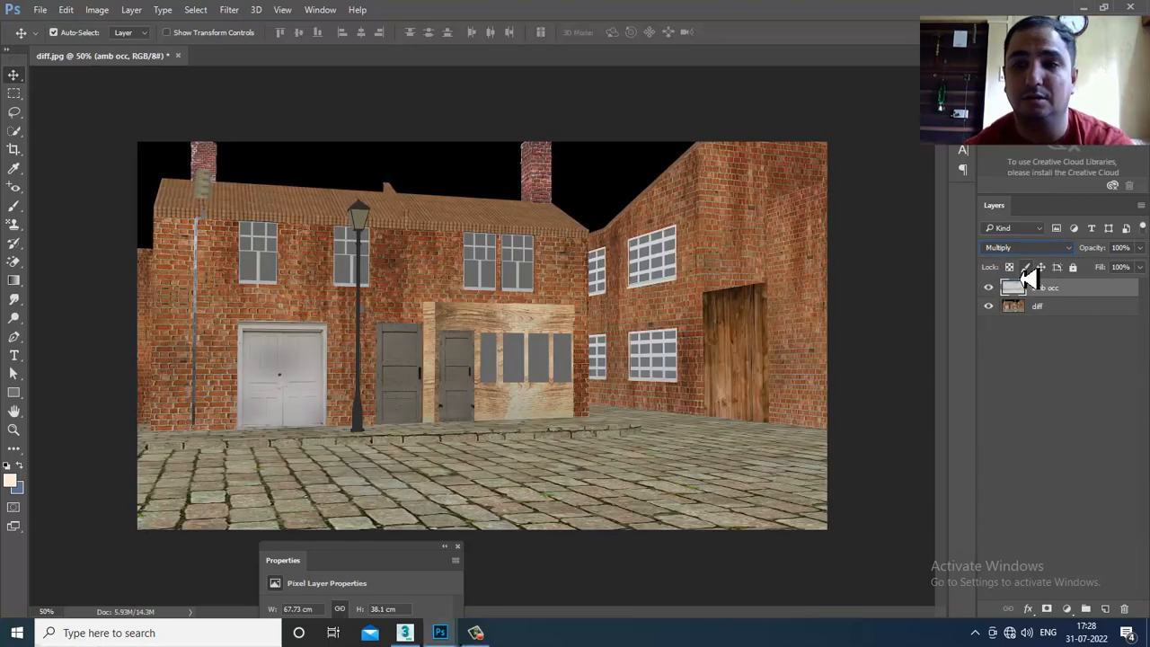
{"action": "key", "text": "Down"}
{"action": "key", "text": "Down"}
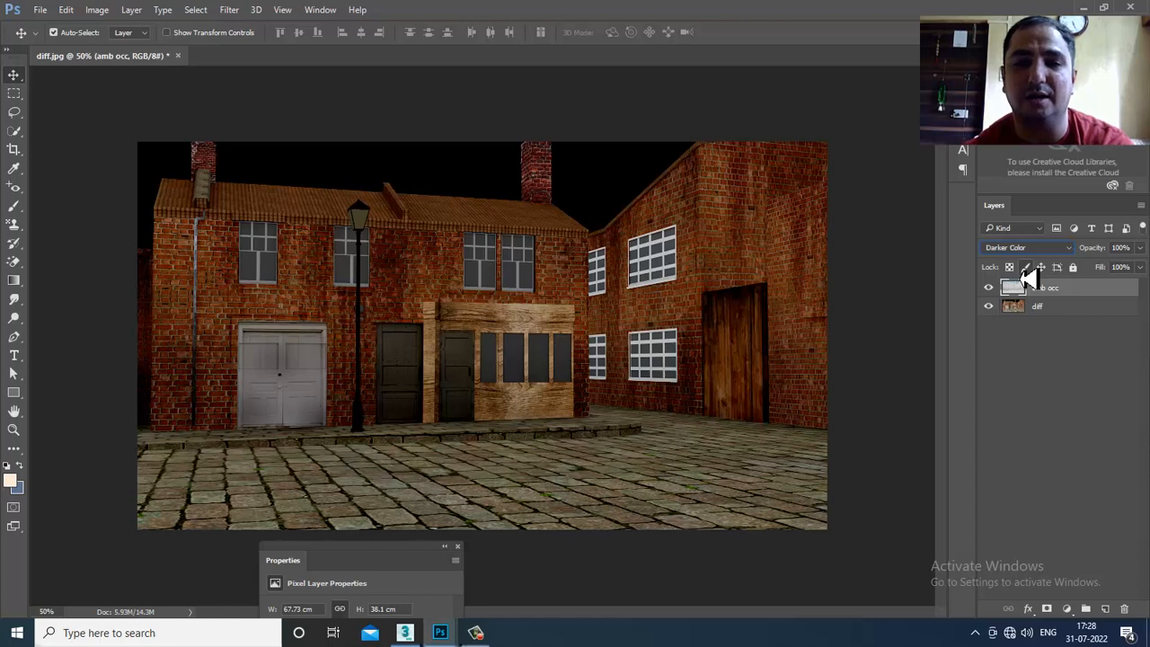
{"action": "key", "text": "Down"}
{"action": "key", "text": "Down"}
{"action": "key", "text": "Down"}
{"action": "key", "text": "Down"}
{"action": "key", "text": "Down"}
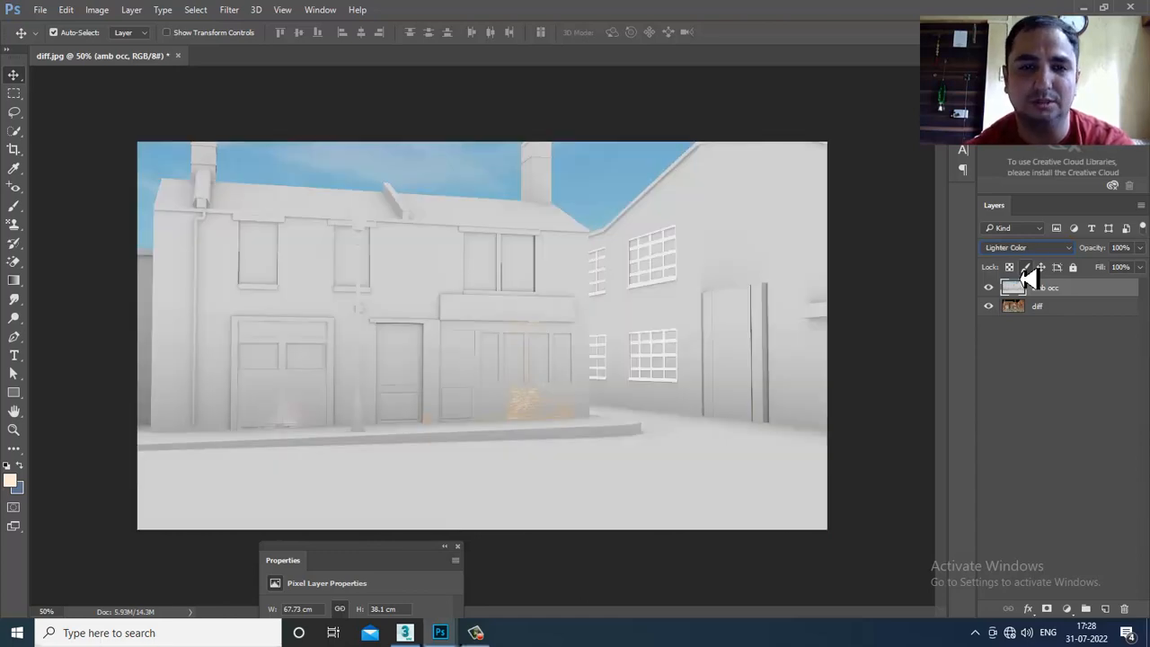
{"action": "key", "text": "Down"}
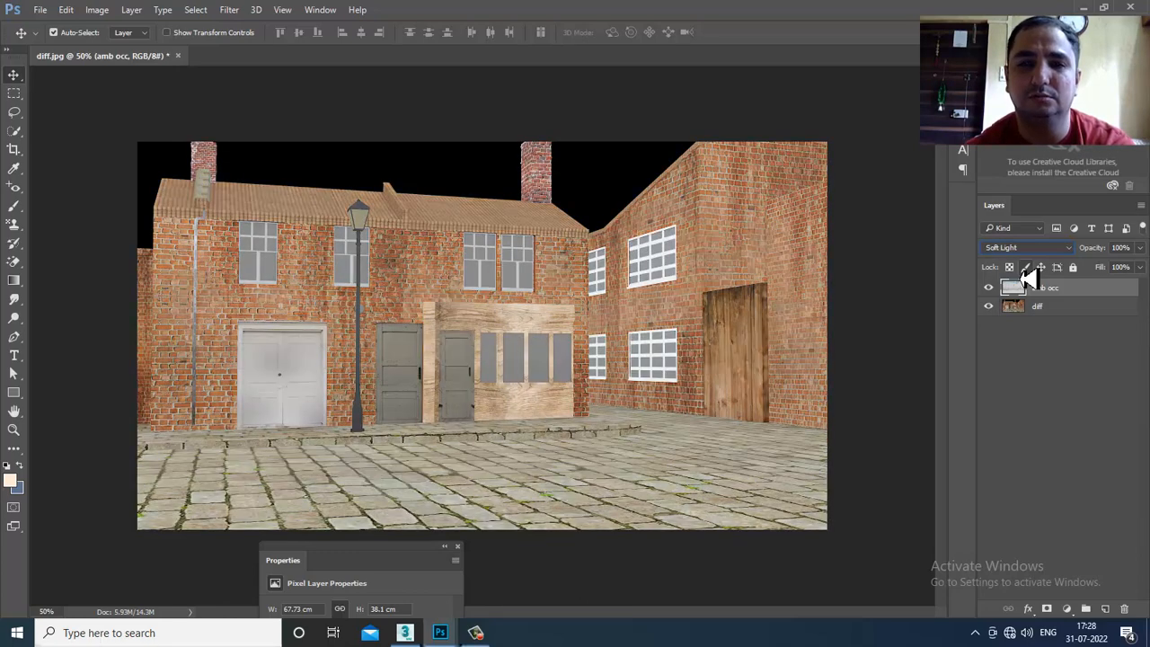
{"action": "left_click", "coordinate": [988, 287]}
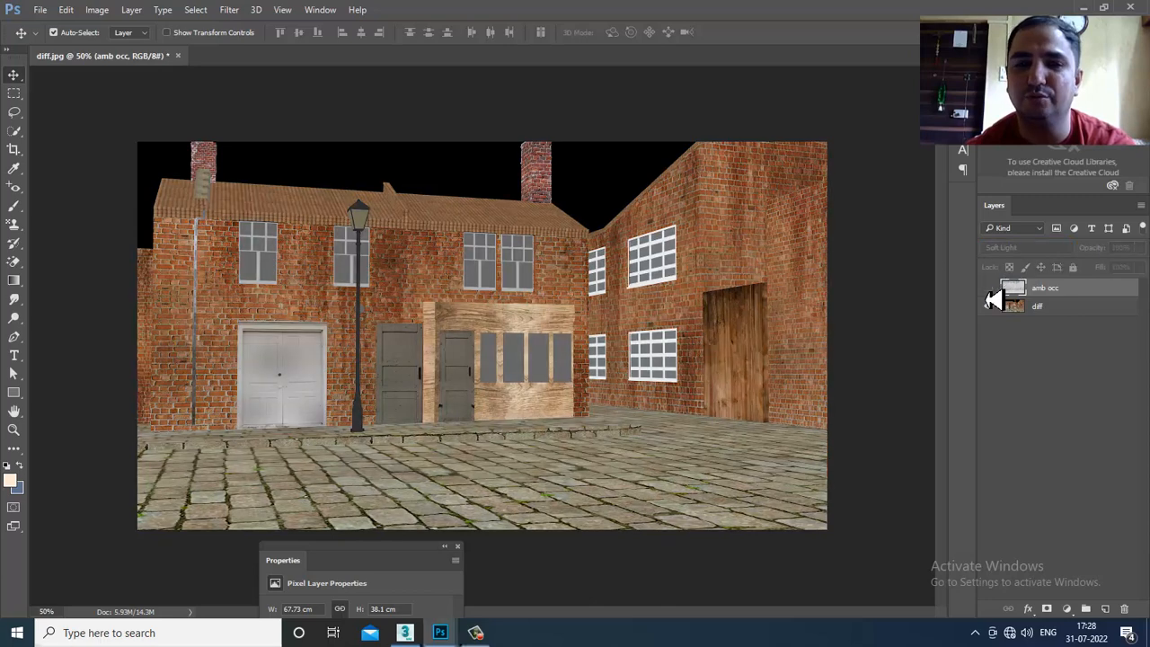
{"action": "left_click", "coordinate": [988, 287]}
{"action": "left_click", "coordinate": [988, 289]}
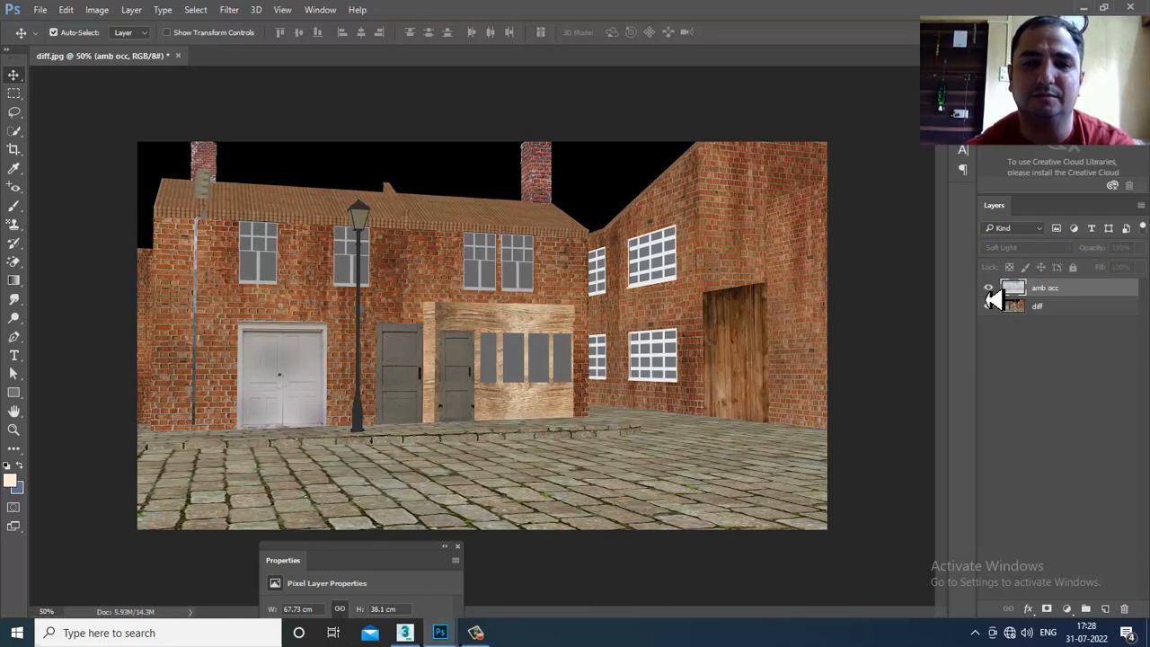
{"action": "left_click", "coordinate": [988, 289]}
- Compare Pin Light, Subtract, Multiply, Lighten and Overlay blending on the amb occ layer
{"action": "left_click", "coordinate": [998, 249]}
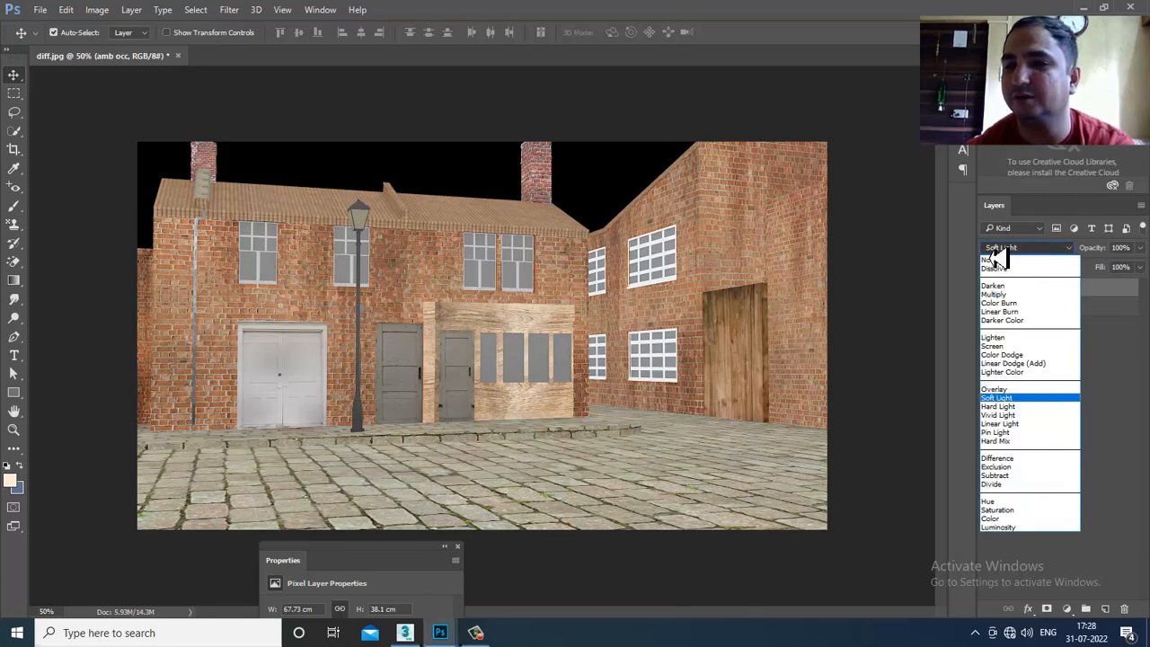
{"action": "left_click", "coordinate": [1017, 414]}
{"action": "key", "text": "Down"}
{"action": "key", "text": "Down"}
{"action": "key", "text": "Down"}
{"action": "key", "text": "Down"}
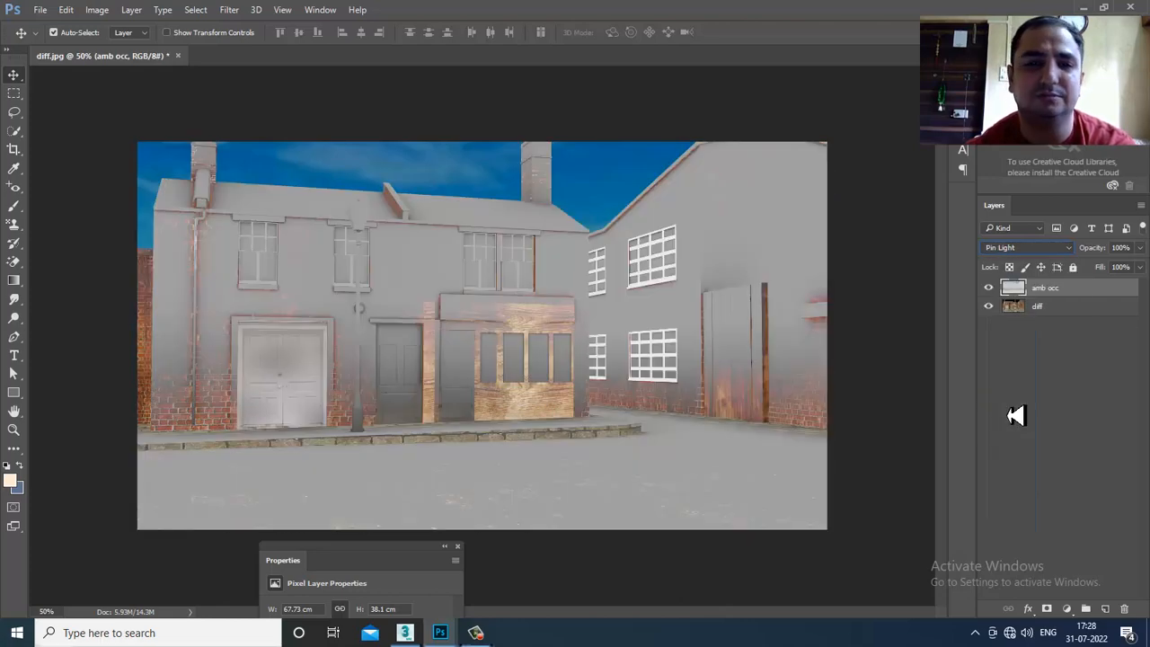
{"action": "key", "text": "Down"}
{"action": "key", "text": "Down"}
{"action": "key", "text": "Down"}
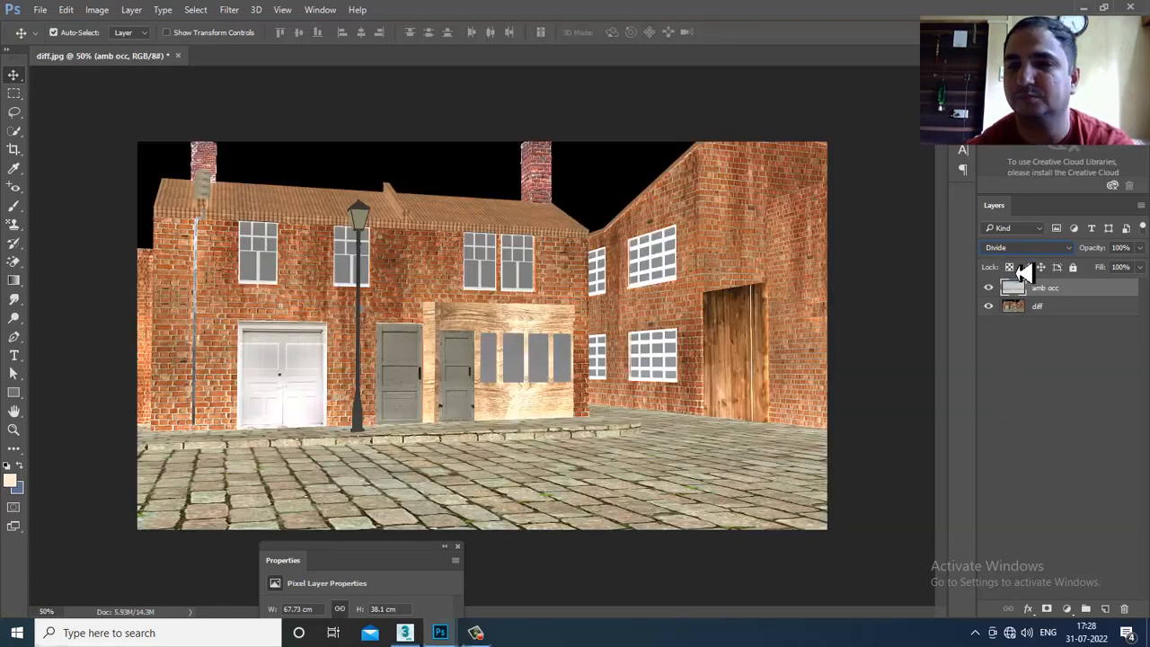
{"action": "left_click", "coordinate": [1026, 250]}
{"action": "left_click", "coordinate": [1030, 278]}
{"action": "key", "text": "Down"}
{"action": "key", "text": "Down"}
{"action": "key", "text": "Down"}
{"action": "key", "text": "Down"}
{"action": "key", "text": "Down"}
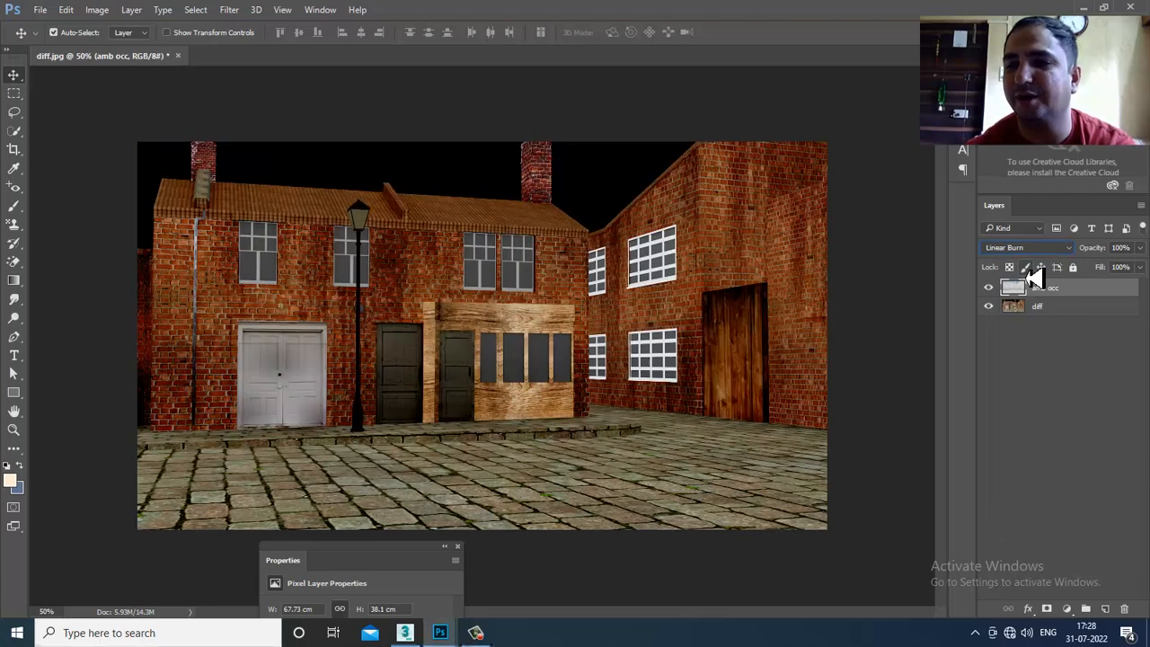
{"action": "key", "text": "Down"}
{"action": "key", "text": "Down"}
{"action": "key", "text": "Down"}
{"action": "key", "text": "Down"}
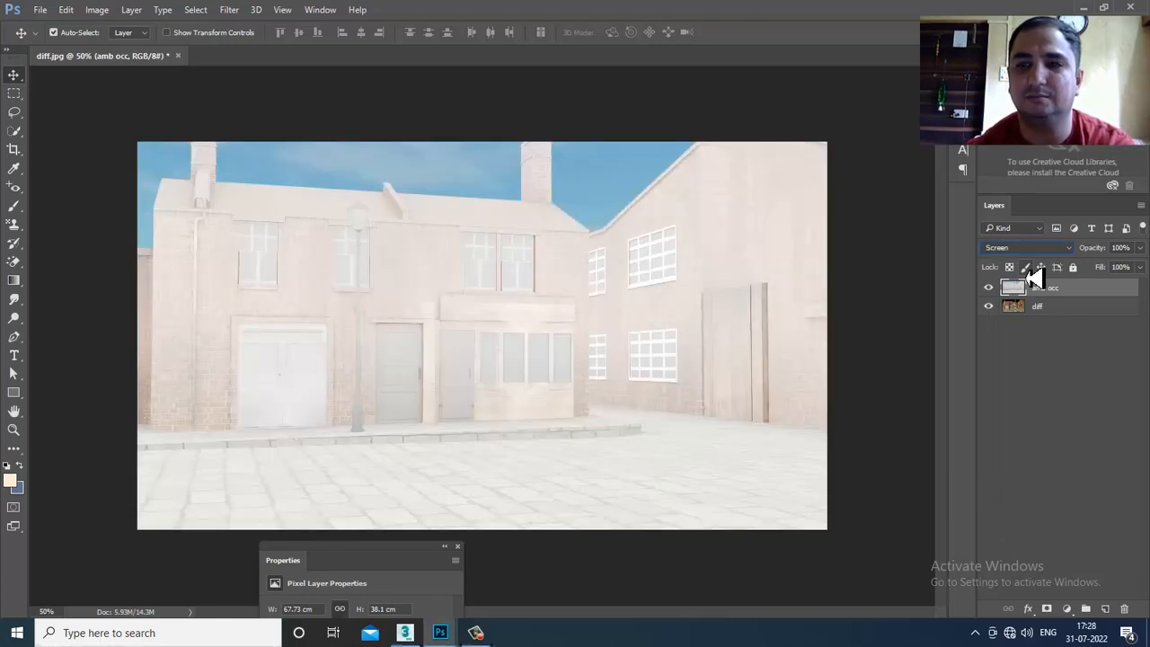
{"action": "key", "text": "Down"}
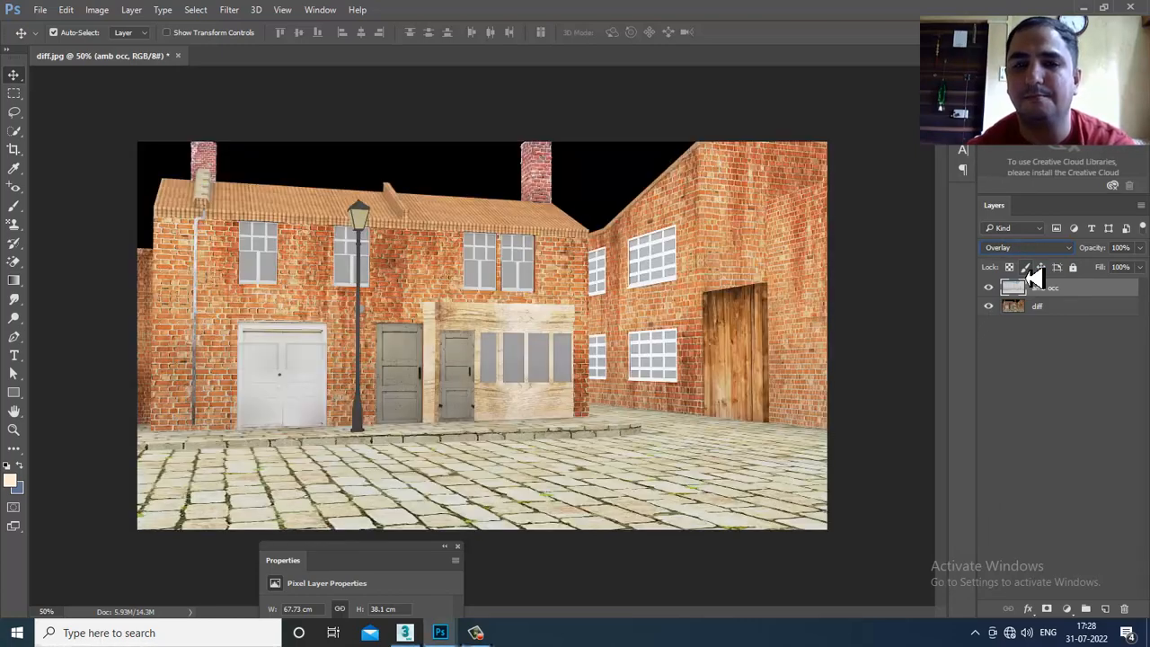
{"action": "key", "text": "Down"}
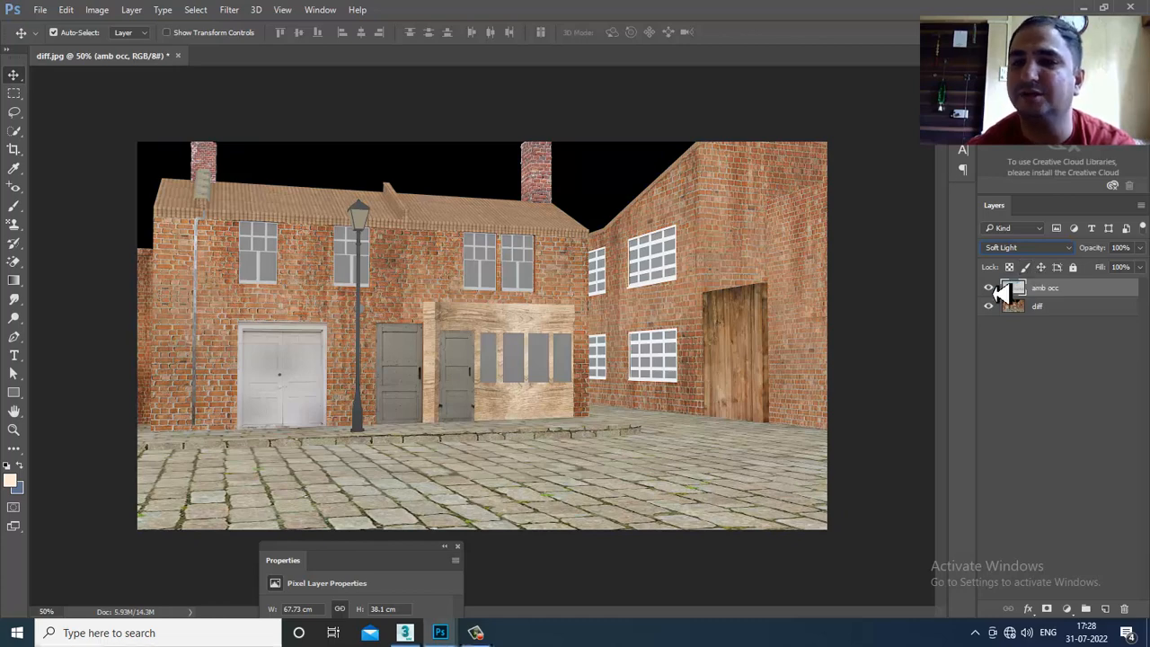
{"action": "left_click", "coordinate": [989, 290]}
{"action": "left_click", "coordinate": [988, 290]}
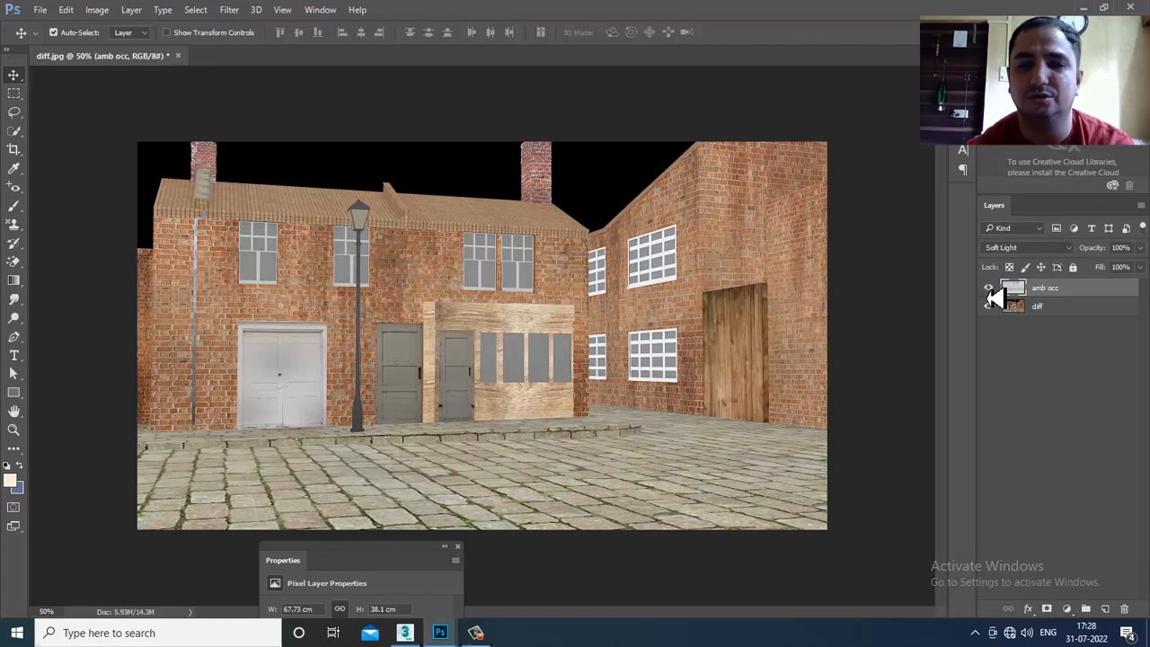
- Try Hard Light and Overlay on amb occ, then settle on Soft Light
{"action": "left_click", "coordinate": [1013, 251]}
{"action": "left_click", "coordinate": [1032, 405]}
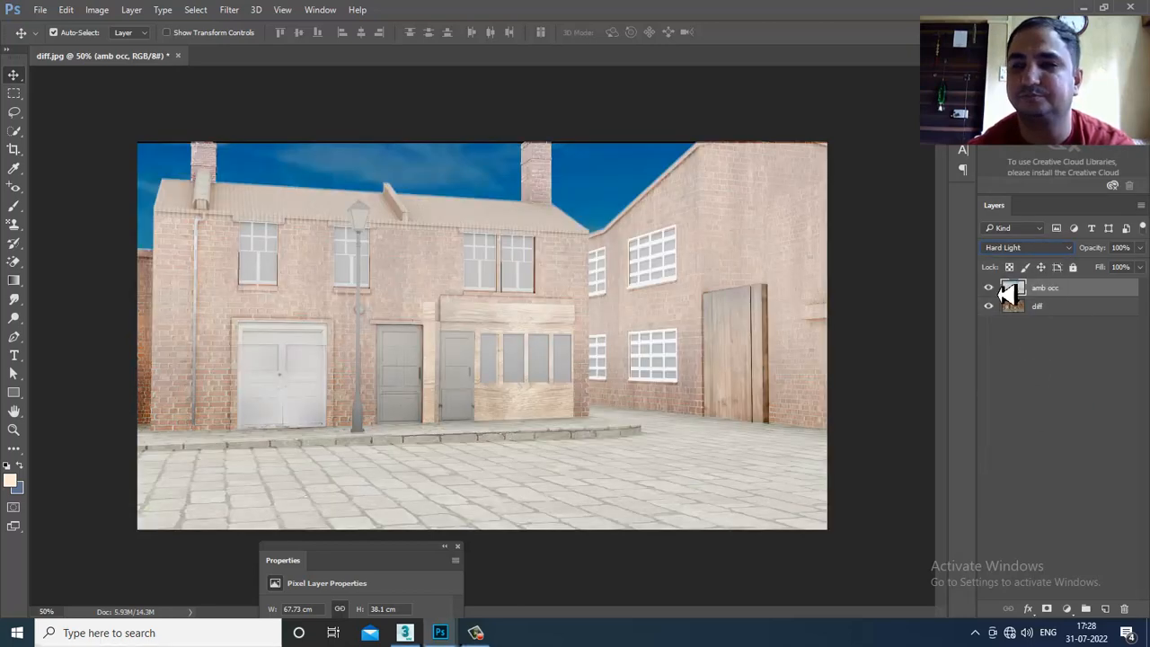
{"action": "left_click", "coordinate": [1010, 250]}
{"action": "left_click", "coordinate": [1034, 391]}
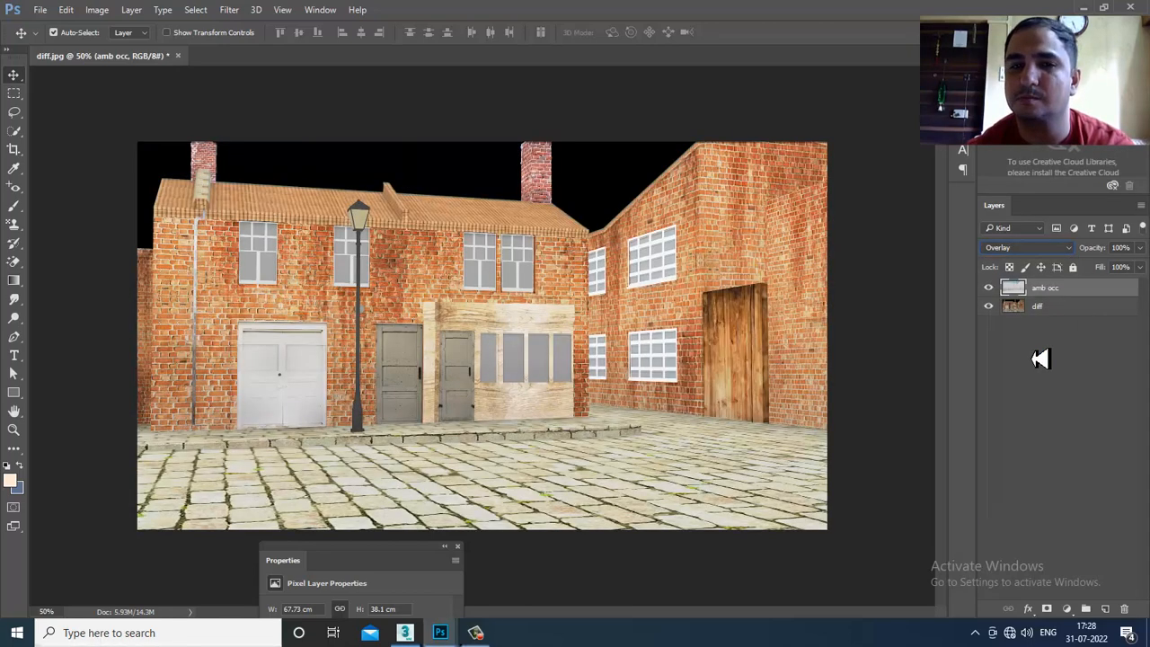
{"action": "left_click", "coordinate": [989, 289]}
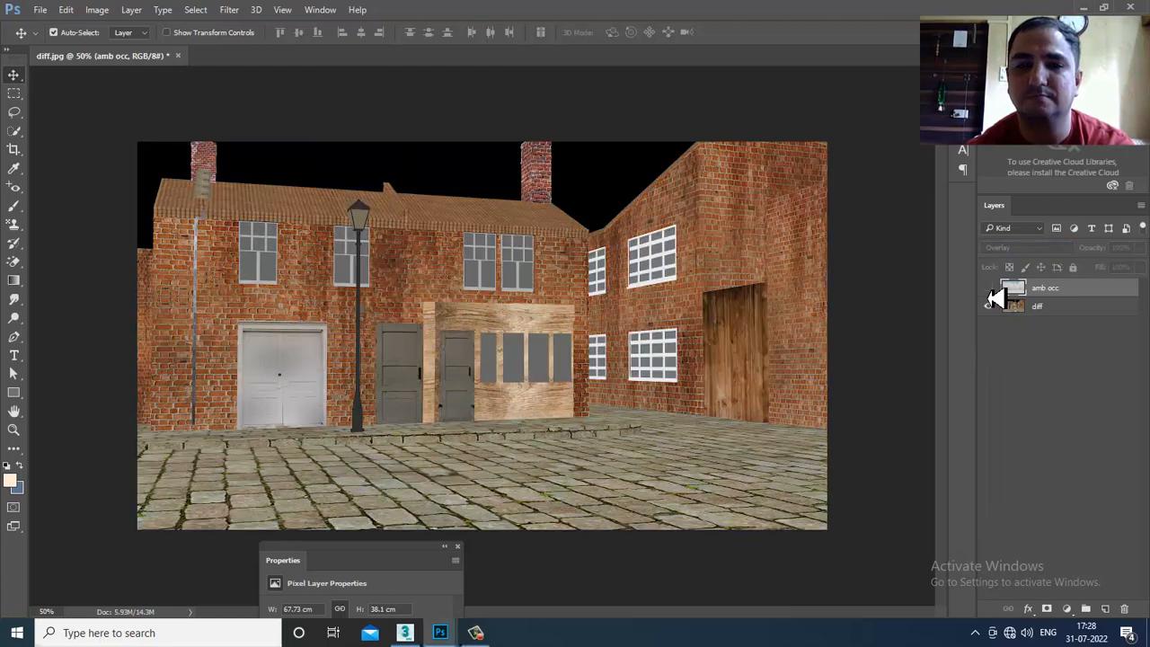
{"action": "left_click", "coordinate": [989, 290]}
{"action": "left_click", "coordinate": [989, 289]}
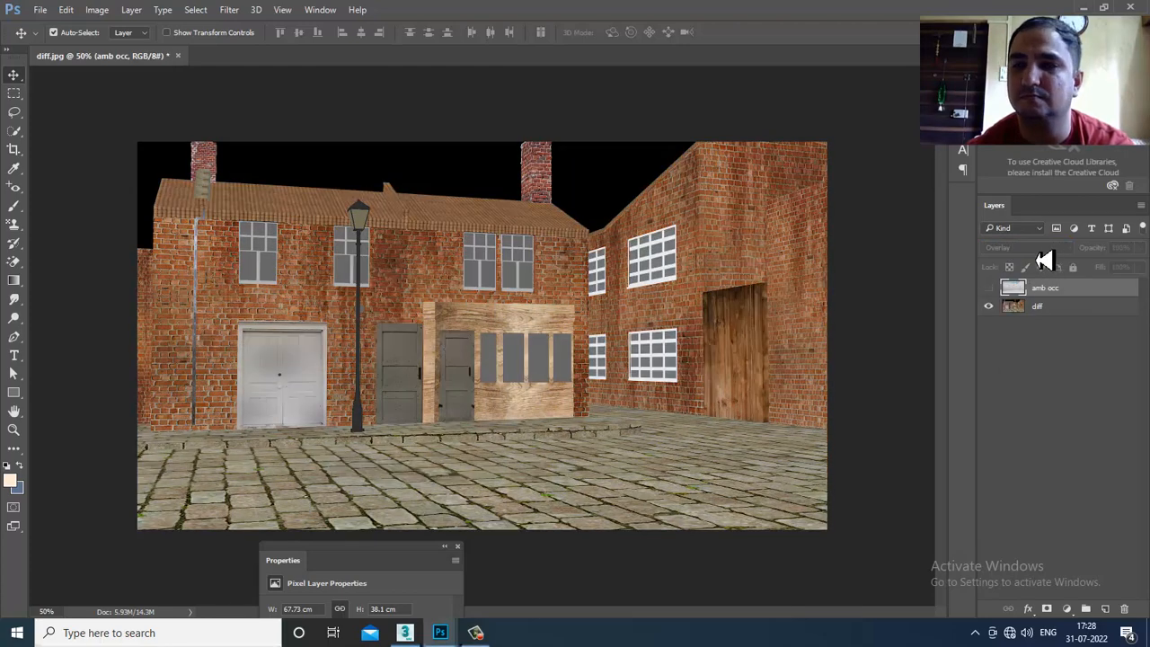
{"action": "left_click", "coordinate": [989, 290]}
{"action": "left_click", "coordinate": [1026, 248]}
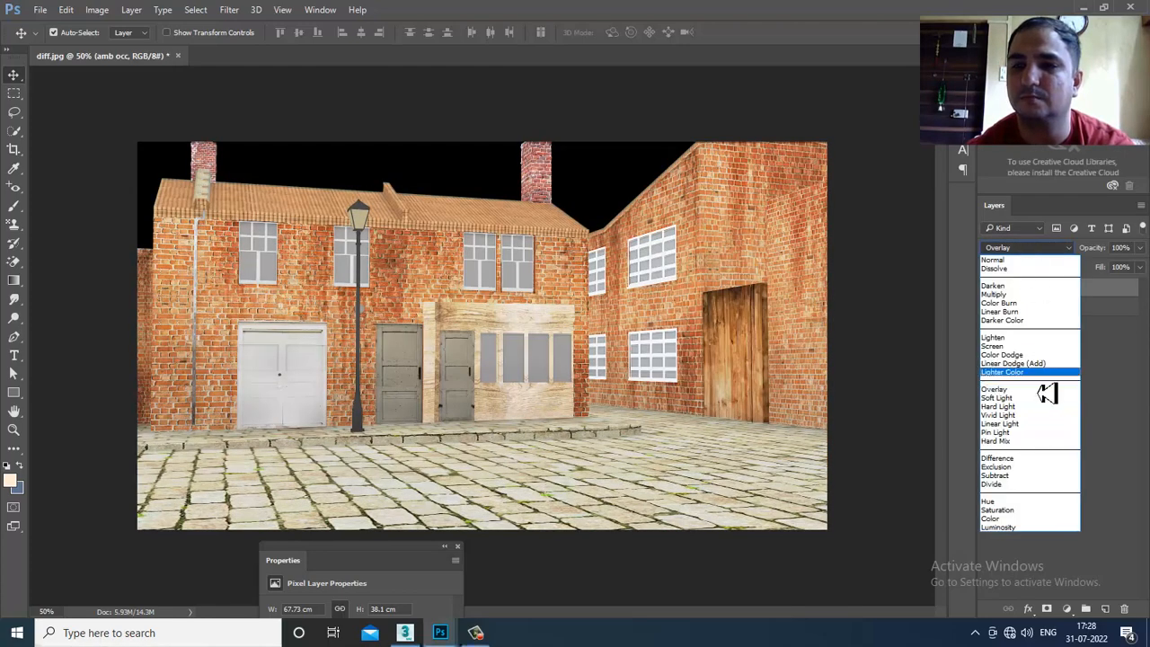
{"action": "left_click", "coordinate": [1034, 398]}
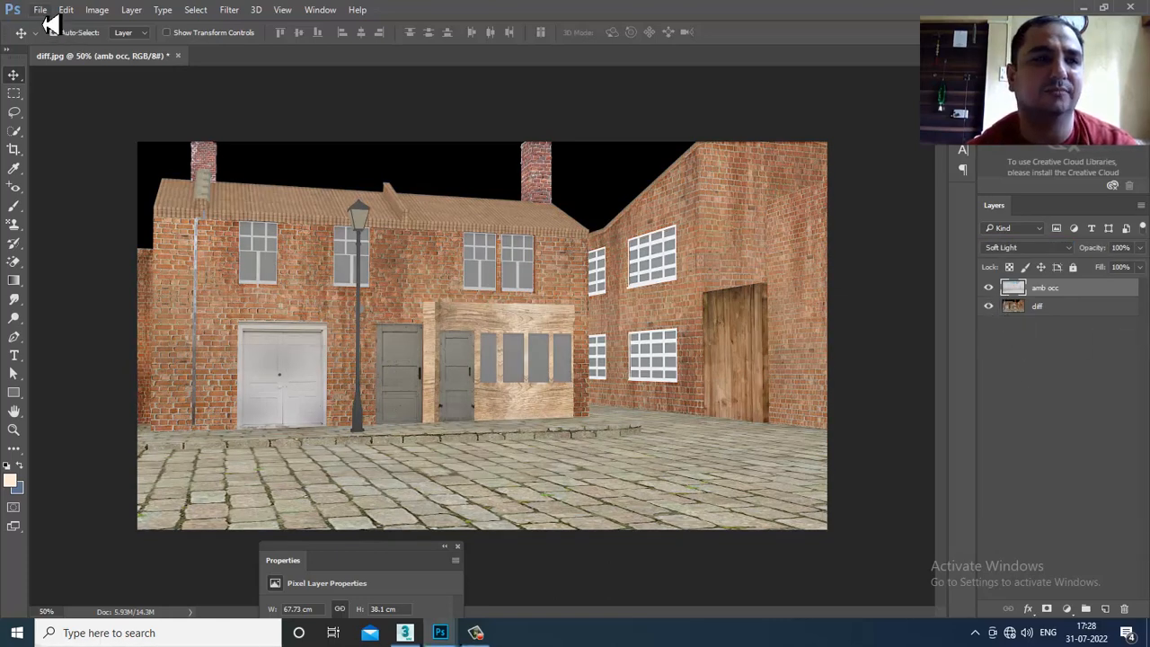
- Open the reflec pass image and unlock its background layer
{"action": "left_click", "coordinate": [41, 10]}
{"action": "left_click", "coordinate": [71, 43]}
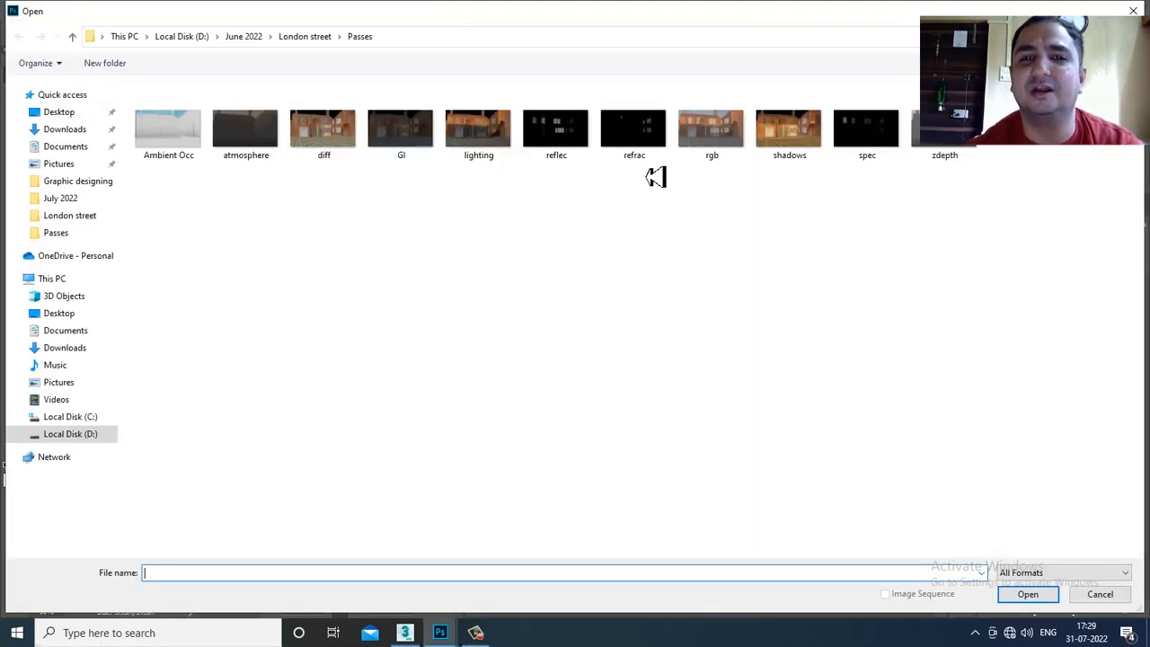
{"action": "double_click", "coordinate": [557, 133]}
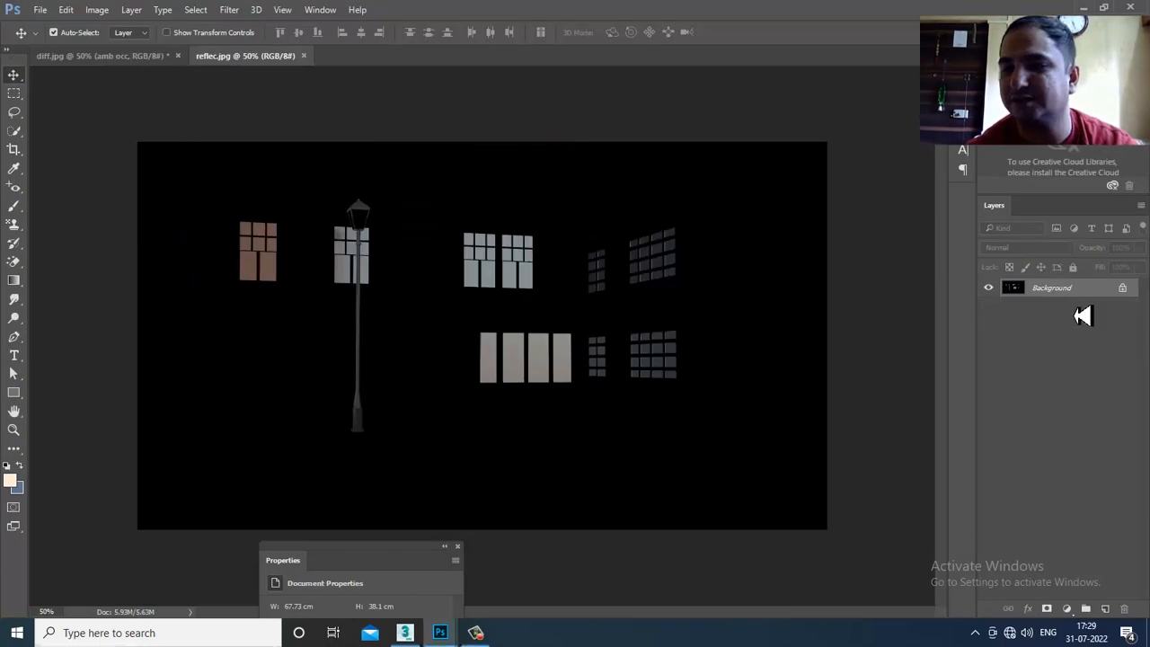
{"action": "left_click", "coordinate": [1122, 288]}
- Drag the reflec image into diff.jpg and line it up with the scene
{"action": "left_click_drag", "start_coordinate": [245, 55], "coordinate": [593, 352]}
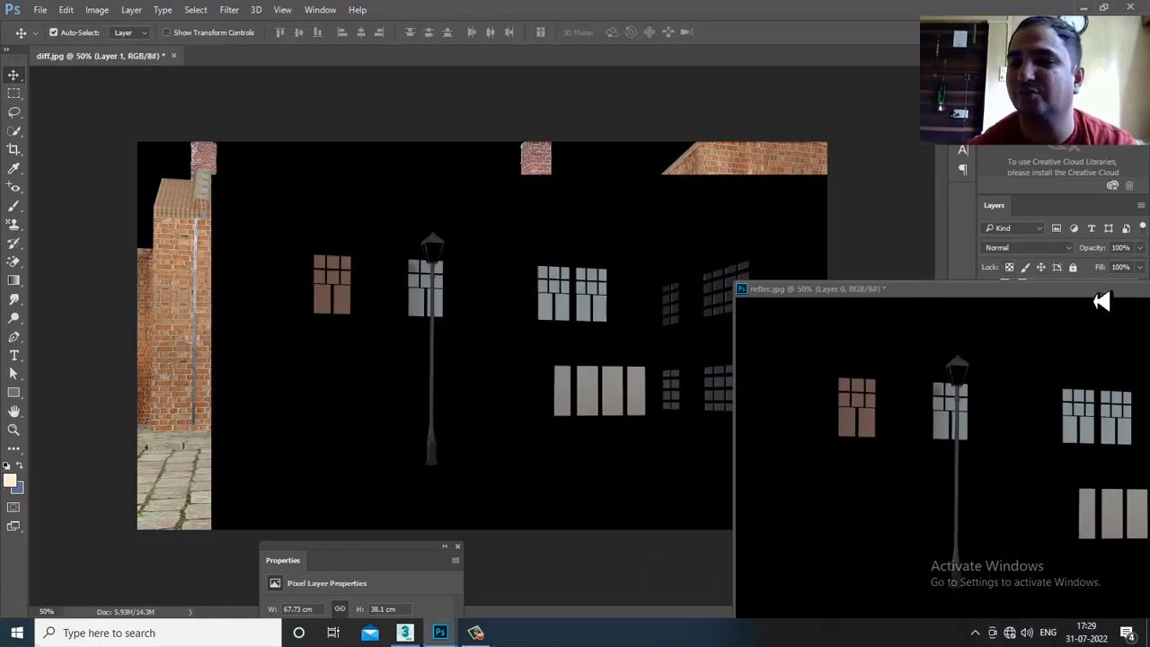
{"action": "left_click_drag", "start_coordinate": [1079, 293], "coordinate": [608, 231]}
{"action": "left_click", "coordinate": [899, 225]}
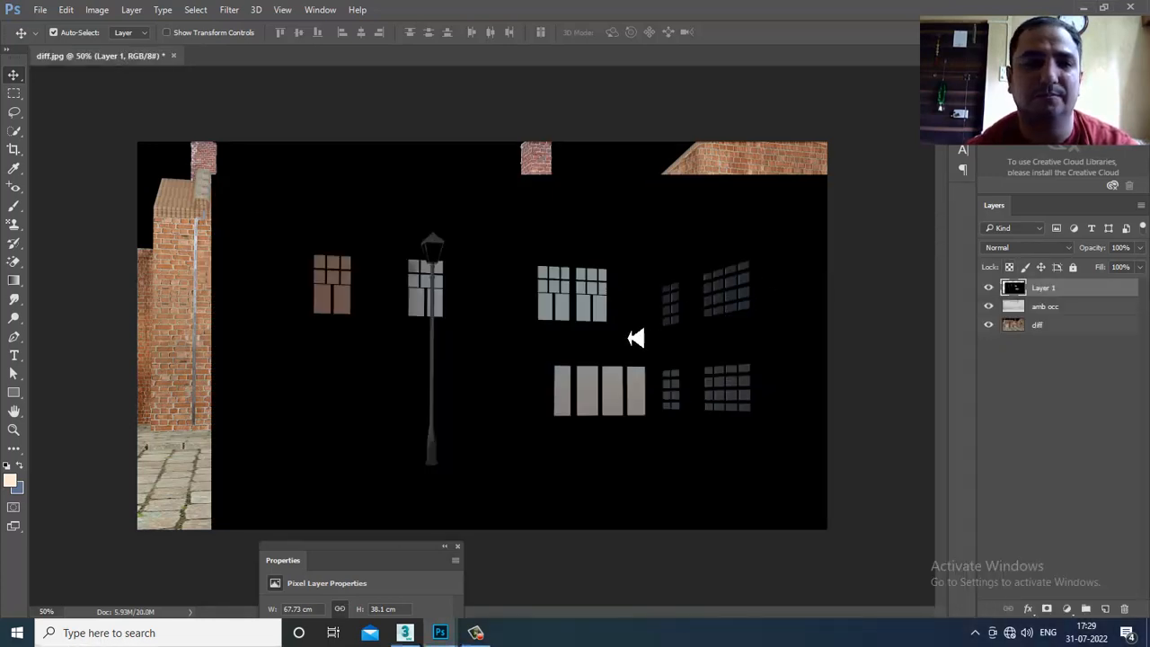
{"action": "left_click_drag", "start_coordinate": [652, 334], "coordinate": [585, 308]}
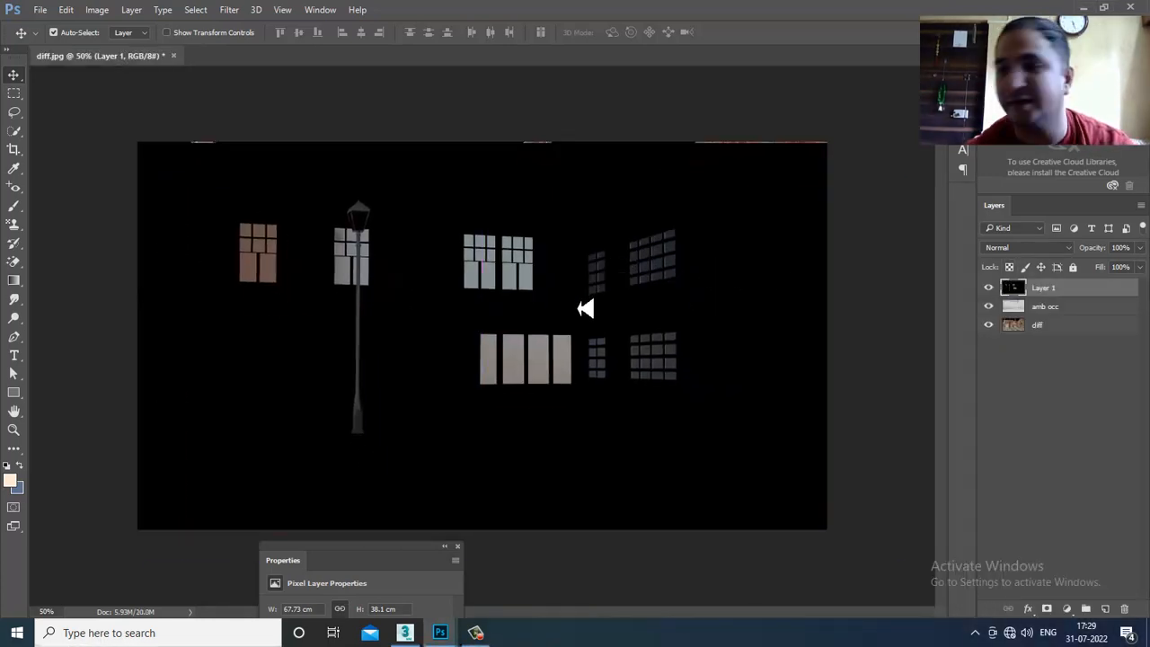
- Rename the new layer 'refl' and nudge it to fit the canvas
{"action": "double_click", "coordinate": [1047, 289]}
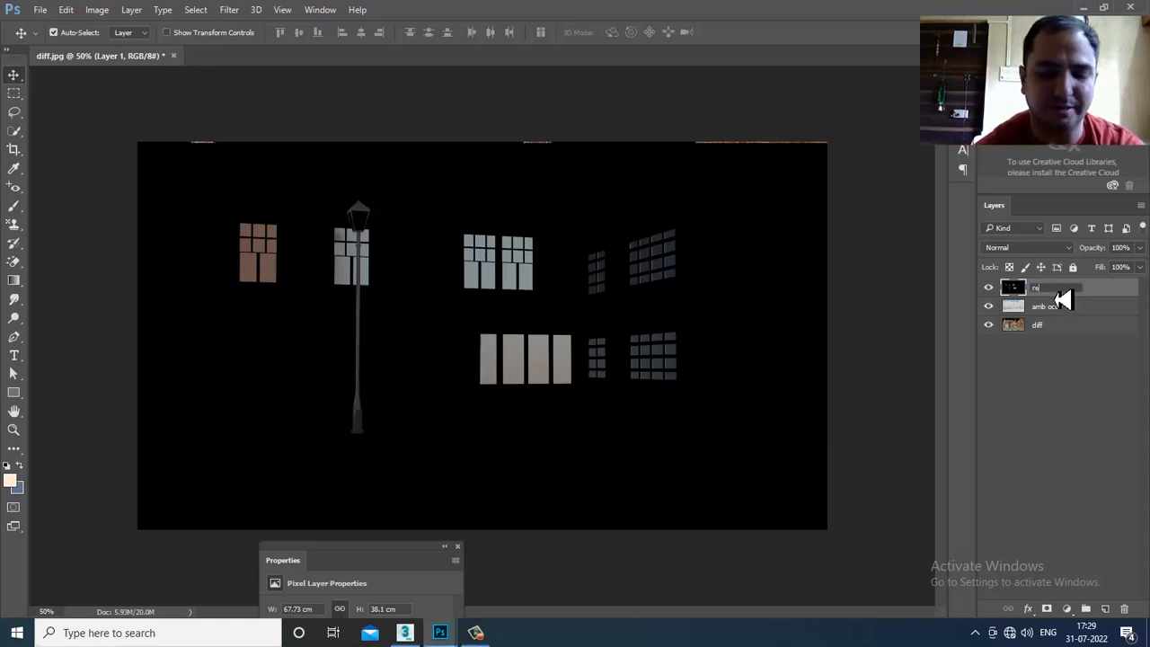
{"action": "key", "text": "Return"}
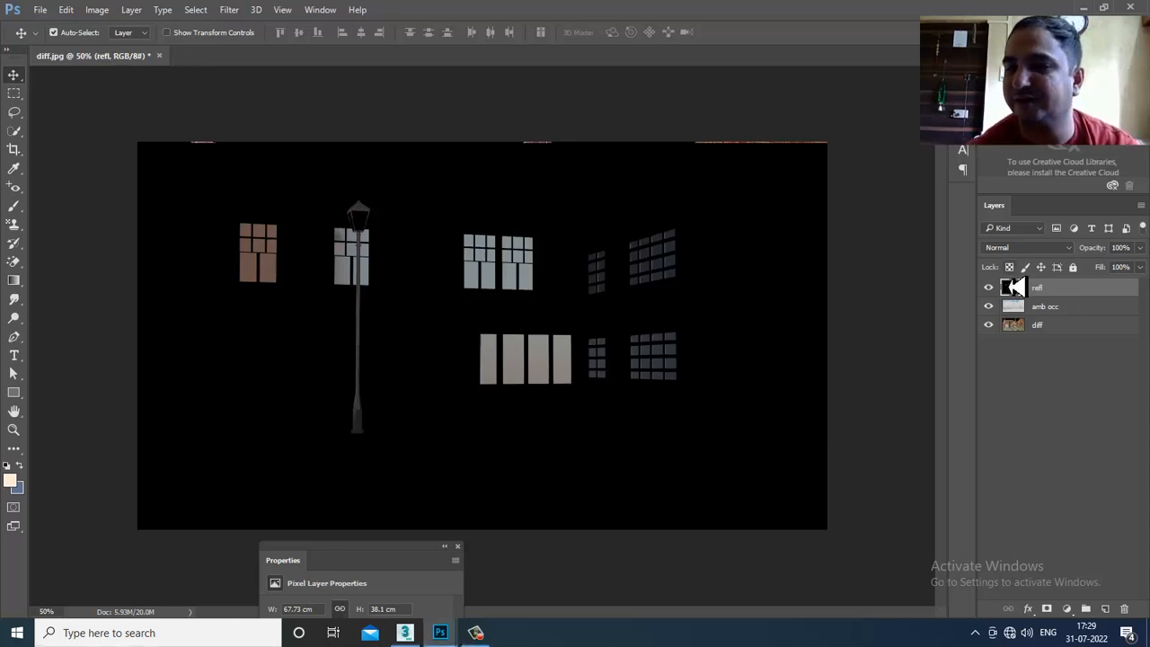
{"action": "left_click_drag", "start_coordinate": [548, 263], "coordinate": [547, 261]}
{"action": "left_click", "coordinate": [1017, 251]}
{"action": "left_click", "coordinate": [1021, 280]}
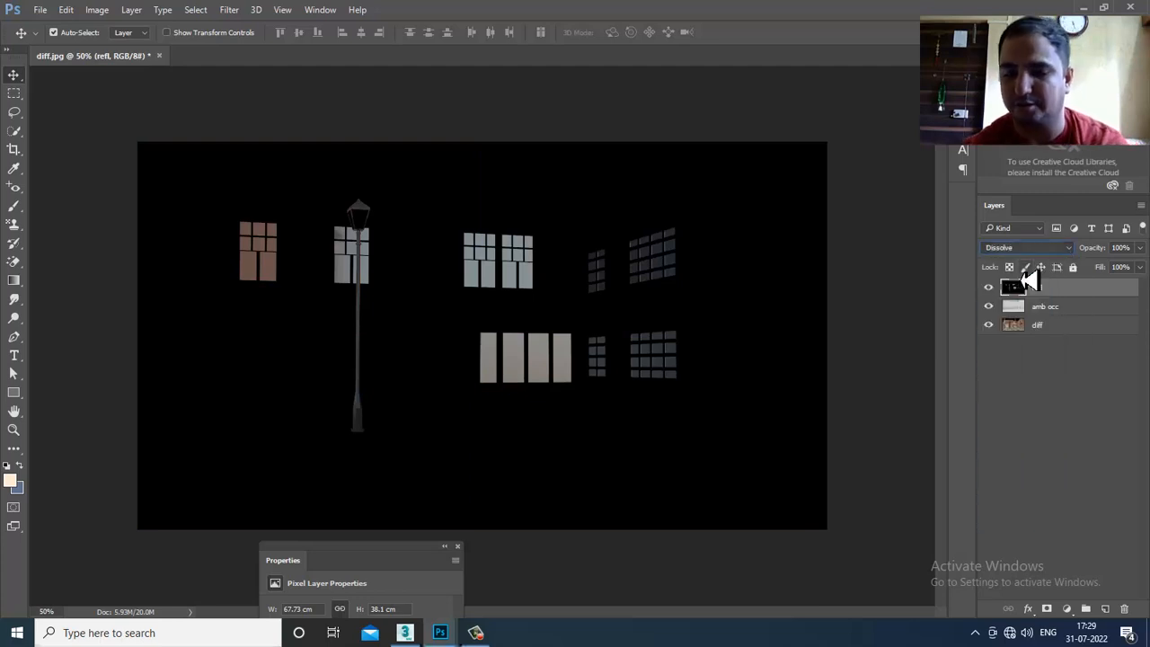
{"action": "key", "text": "Down"}
{"action": "key", "text": "Down"}
{"action": "key", "text": "Down"}
{"action": "key", "text": "Down"}
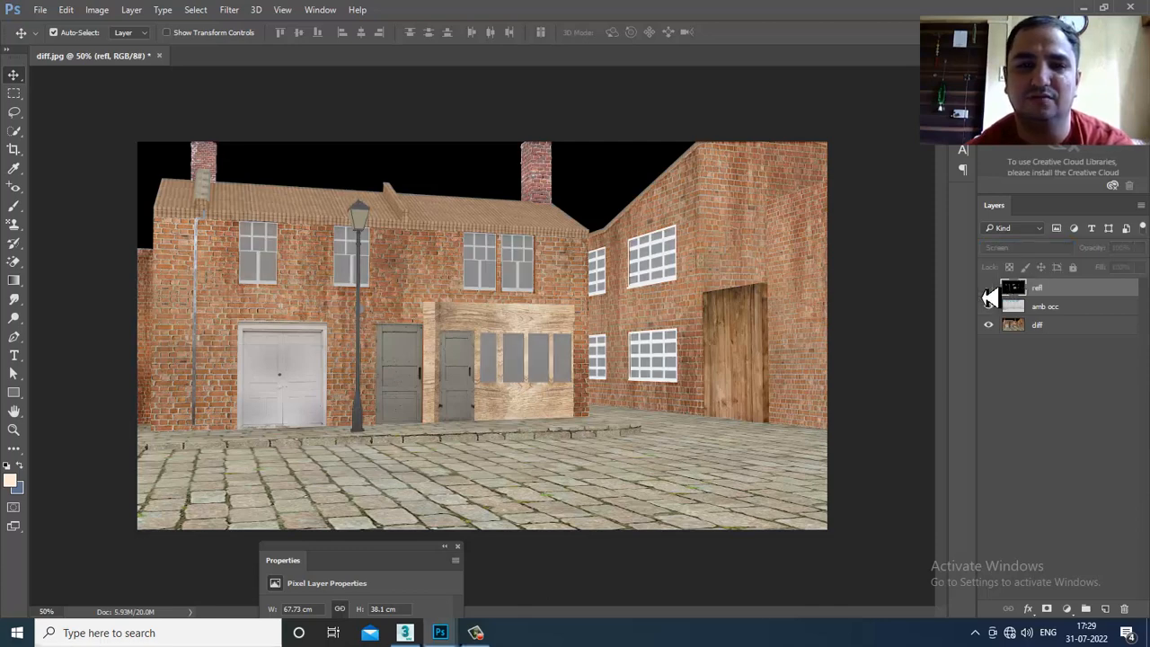
{"action": "left_click", "coordinate": [988, 293]}
{"action": "left_click", "coordinate": [988, 292]}
{"action": "left_click", "coordinate": [988, 292]}
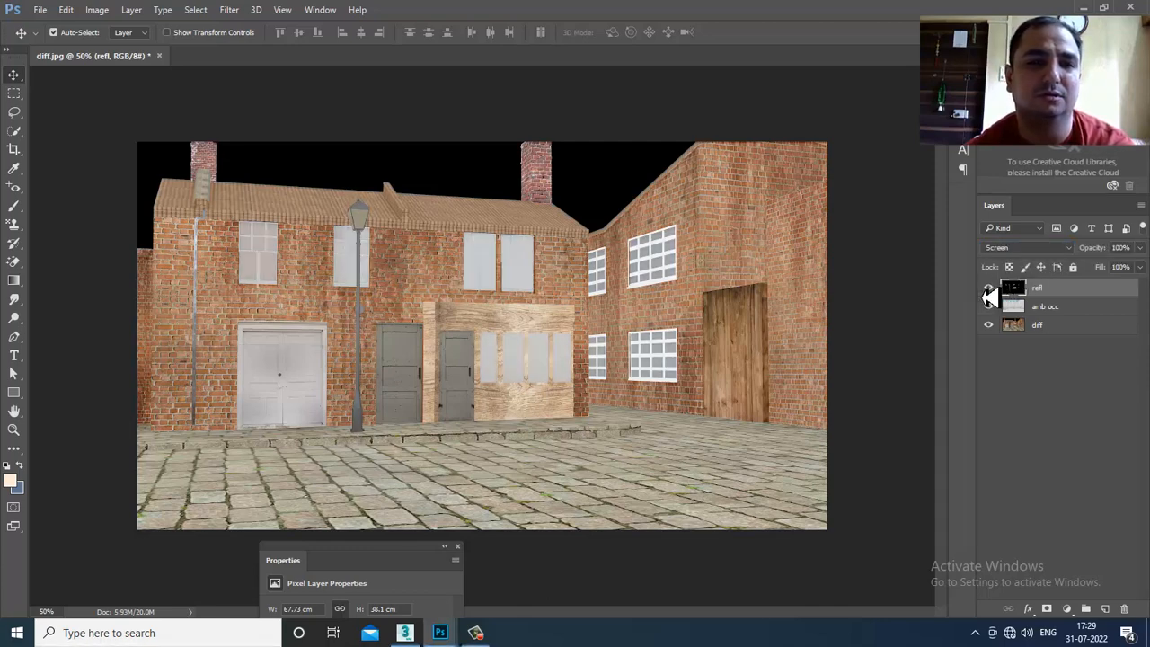
{"action": "left_click", "coordinate": [988, 292]}
{"action": "left_click", "coordinate": [988, 292]}
{"action": "left_click", "coordinate": [1023, 248]}
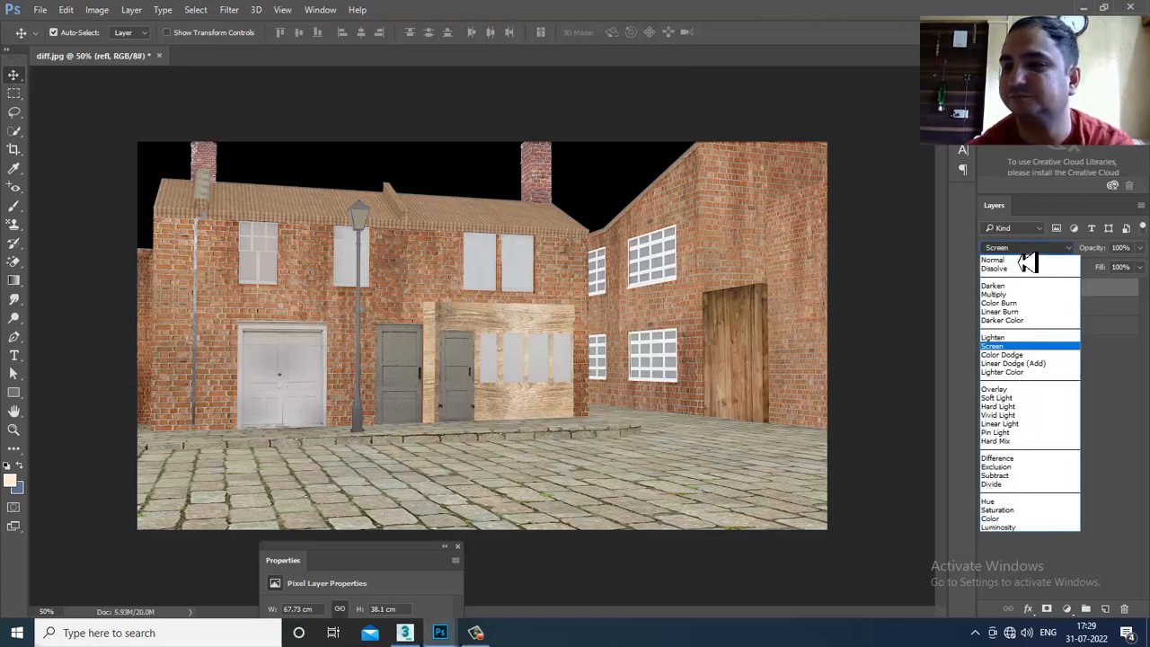
{"action": "left_click", "coordinate": [1014, 363]}
{"action": "key", "text": "Down"}
{"action": "key", "text": "Down"}
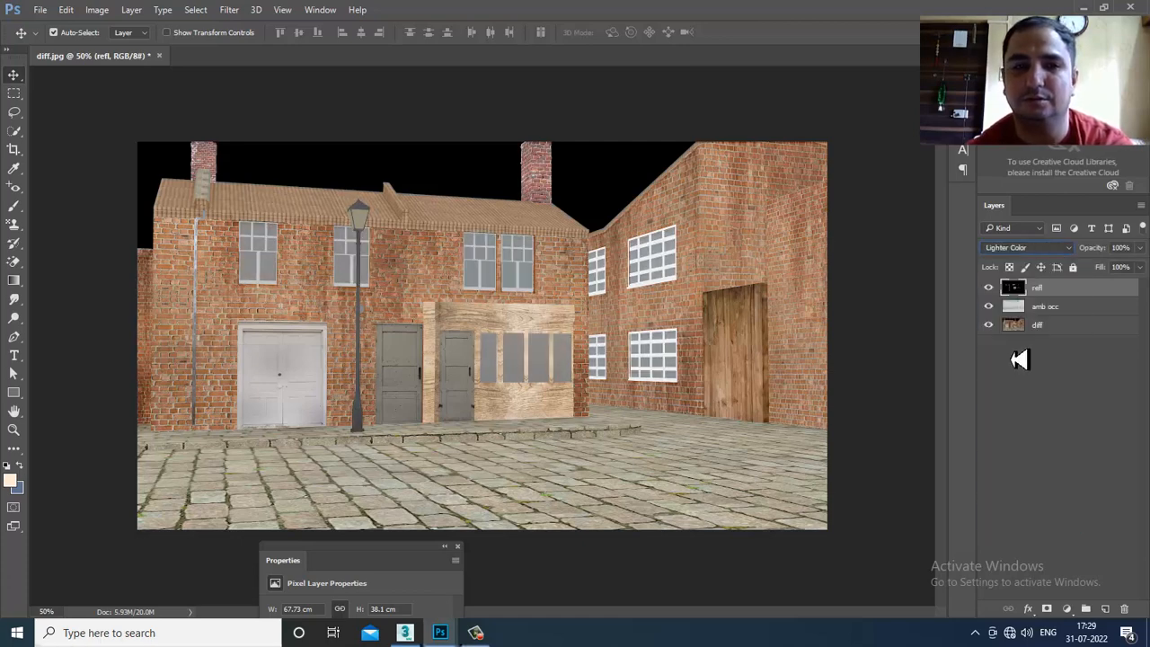
{"action": "key", "text": "Down"}
{"action": "key", "text": "Down"}
{"action": "key", "text": "Down"}
{"action": "key", "text": "Down"}
{"action": "key", "text": "Down"}
{"action": "key", "text": "Down"}
{"action": "key", "text": "Down"}
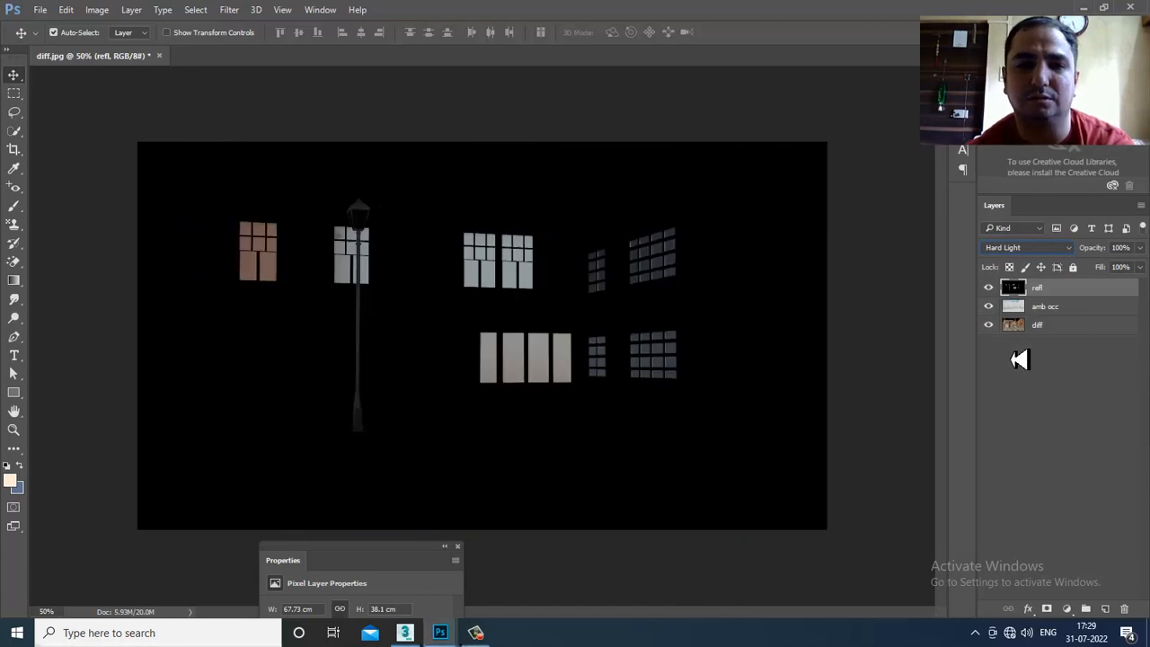
{"action": "key", "text": "Down"}
{"action": "key", "text": "Down"}
{"action": "key", "text": "Down"}
{"action": "key", "text": "Down"}
{"action": "key", "text": "Down"}
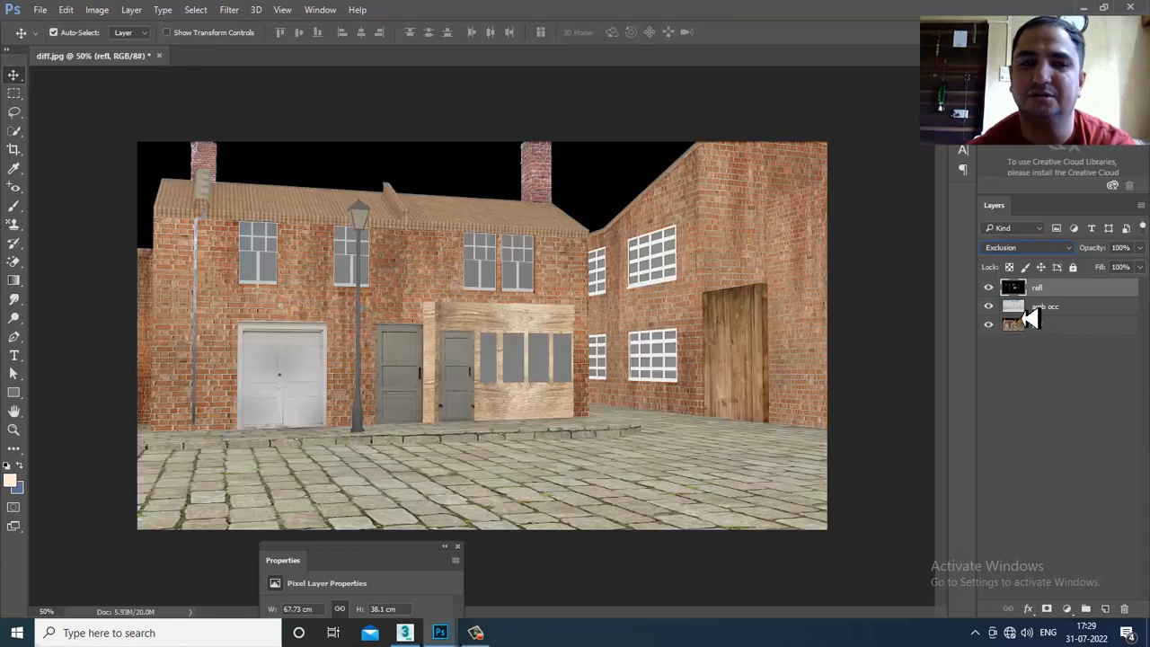
{"action": "left_click", "coordinate": [1010, 250]}
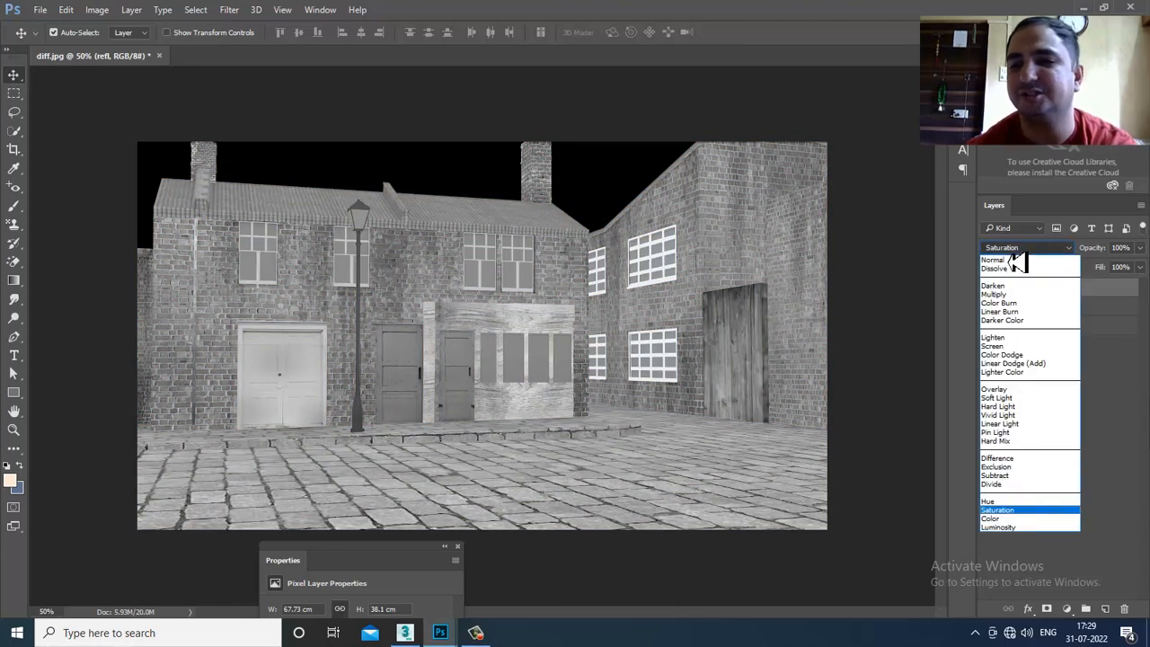
{"action": "left_click", "coordinate": [1024, 346]}
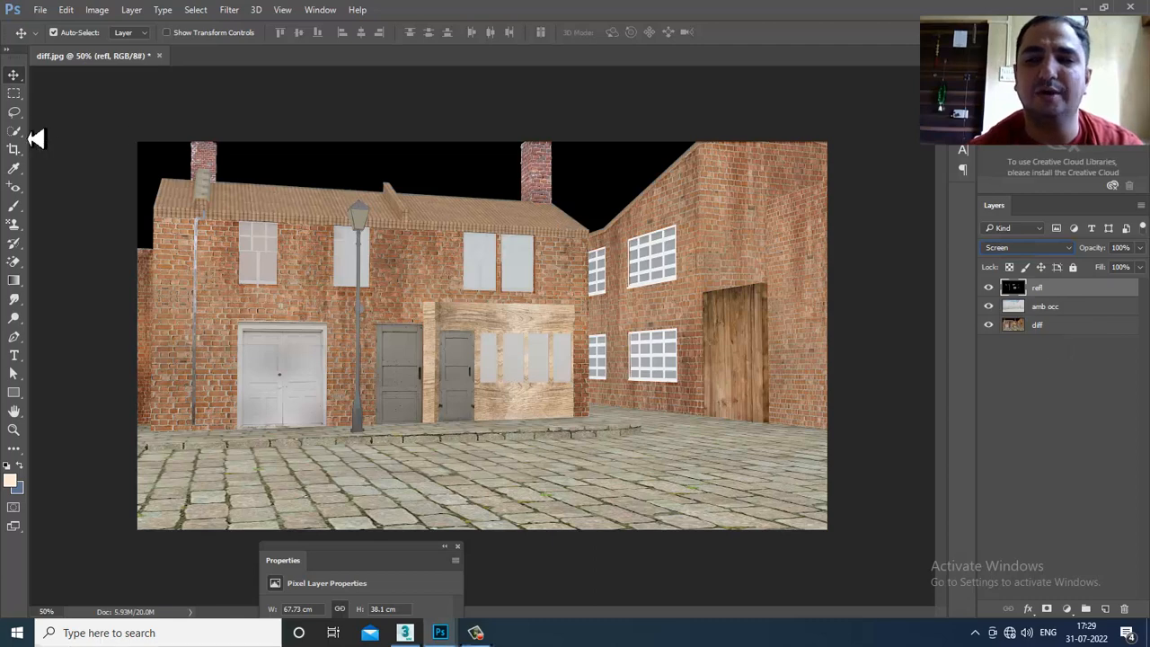
{"action": "left_click", "coordinate": [42, 10]}
{"action": "left_click", "coordinate": [72, 40]}
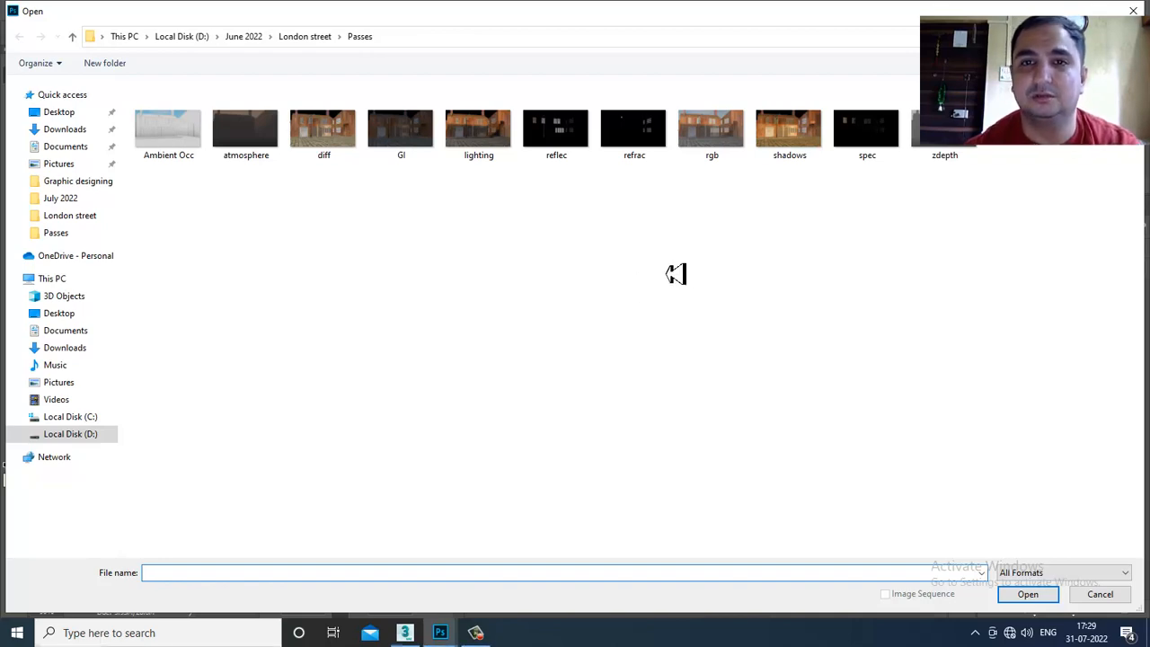
- Open lighting.jpg, unlock it, and drag it into diff.jpg roughly over the scene
{"action": "double_click", "coordinate": [502, 140]}
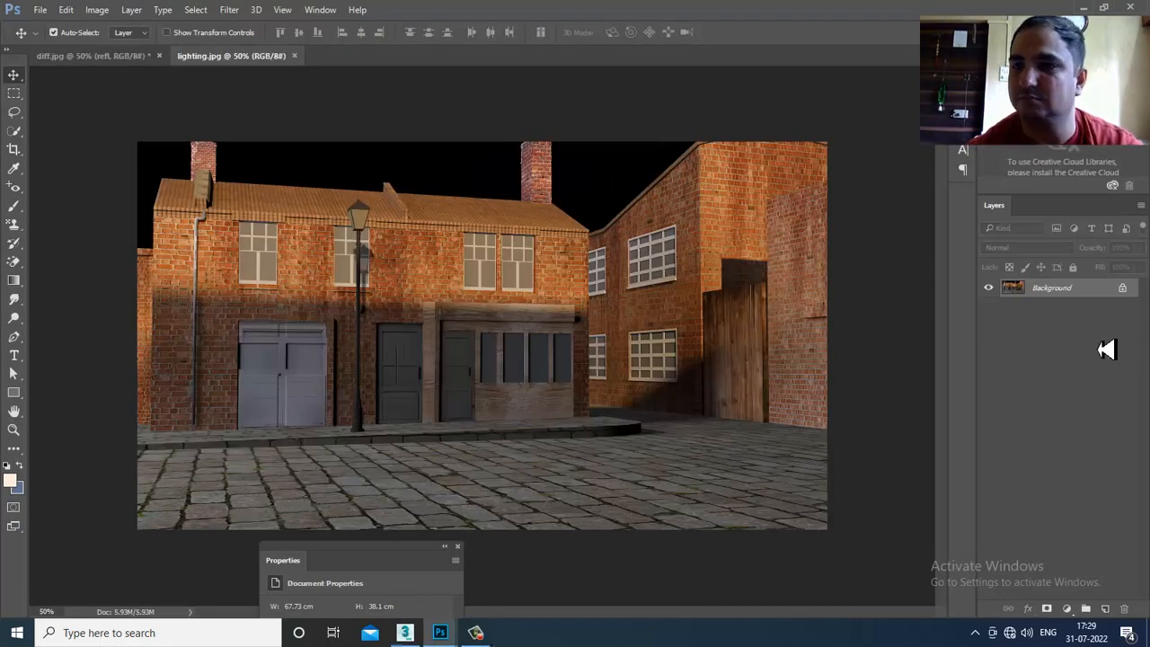
{"action": "left_click", "coordinate": [1120, 291]}
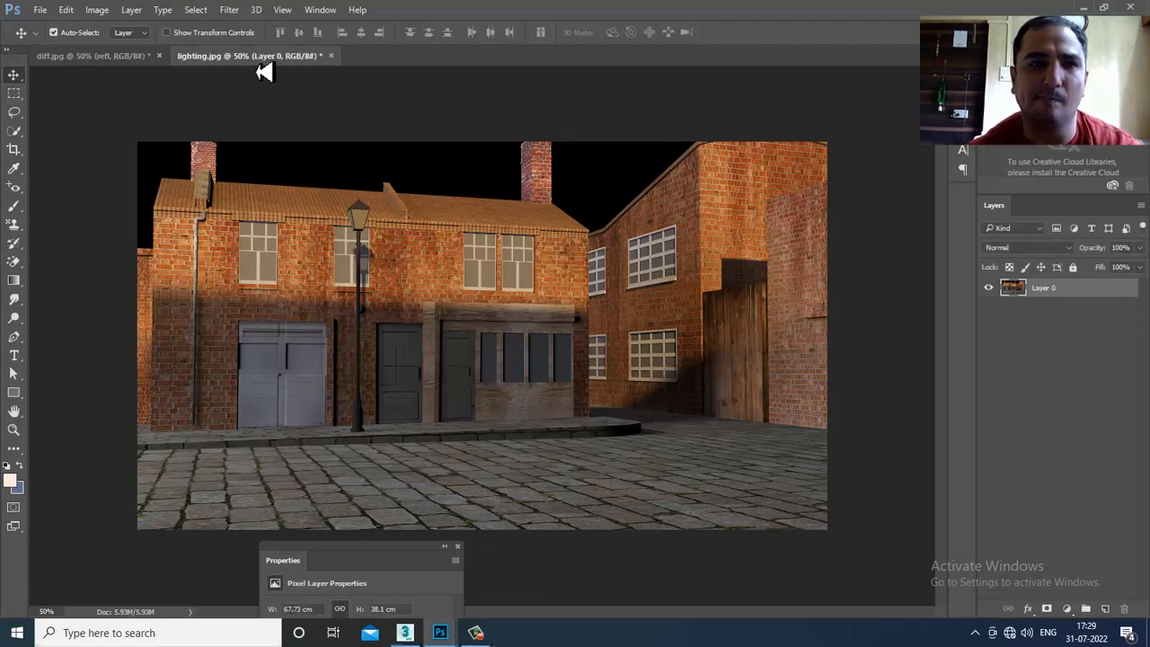
{"action": "left_click_drag", "start_coordinate": [264, 61], "coordinate": [730, 289]}
{"action": "left_click_drag", "start_coordinate": [1047, 513], "coordinate": [503, 380]}
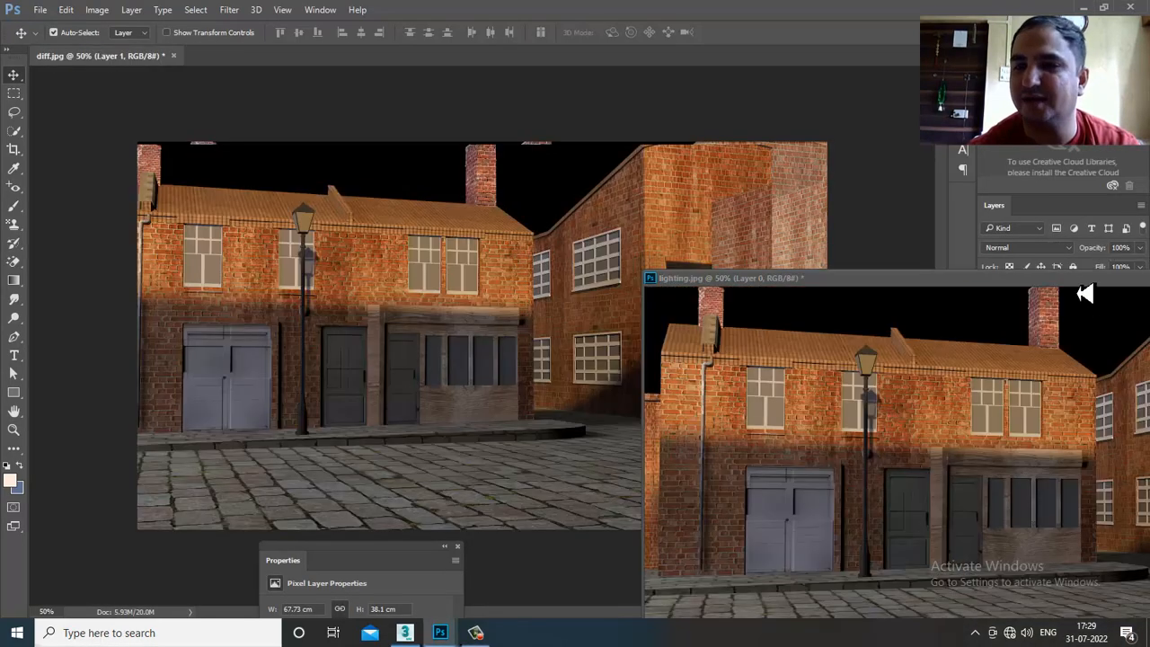
{"action": "left_click_drag", "start_coordinate": [1072, 279], "coordinate": [654, 279]}
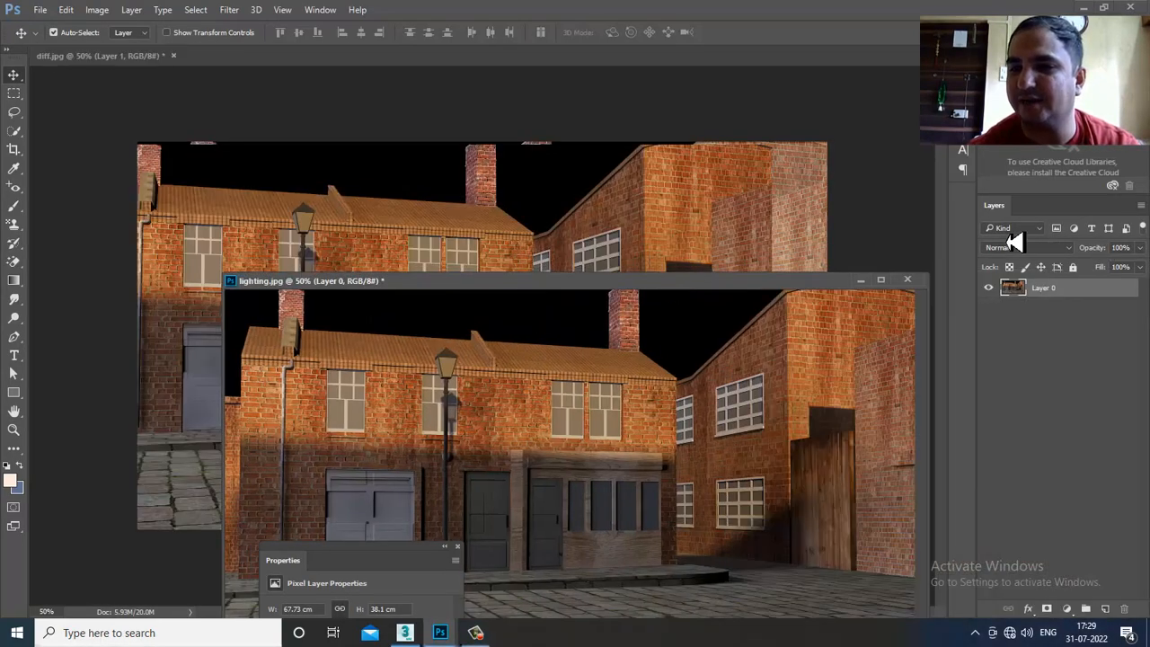
{"action": "left_click", "coordinate": [861, 280]}
{"action": "left_click_drag", "start_coordinate": [488, 316], "coordinate": [543, 311]}
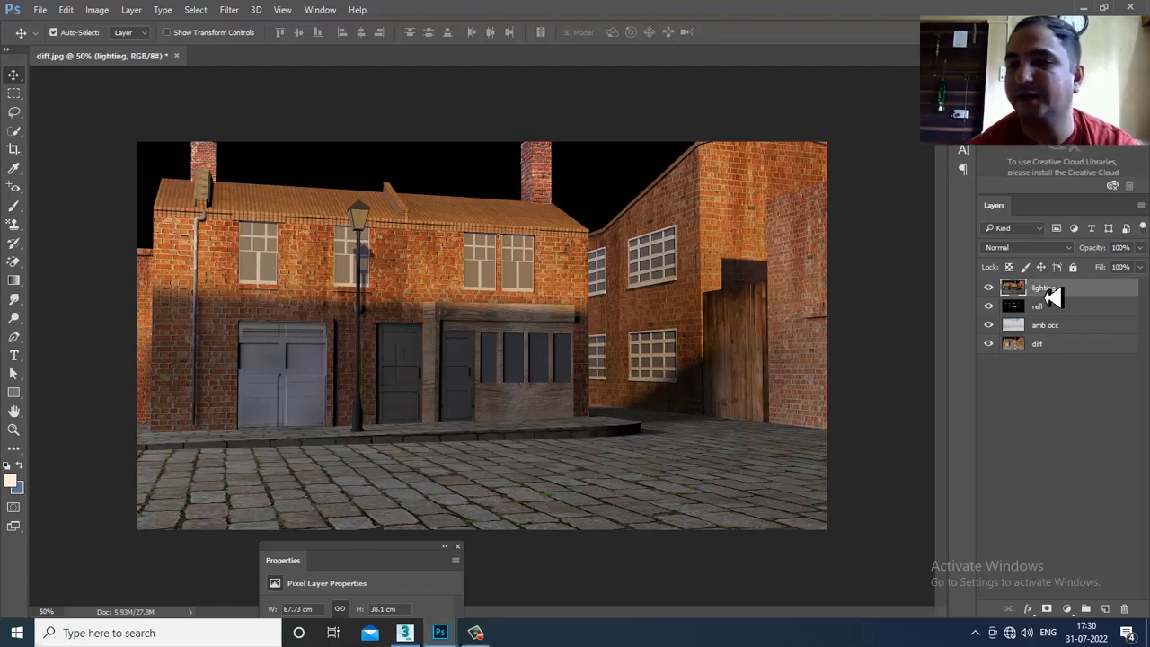
- Cycle the lighting layer from Dissolve through Overlay, Soft Light and Hard Light to Luminosity
{"action": "left_click", "coordinate": [1033, 248]}
{"action": "left_click", "coordinate": [1028, 260]}
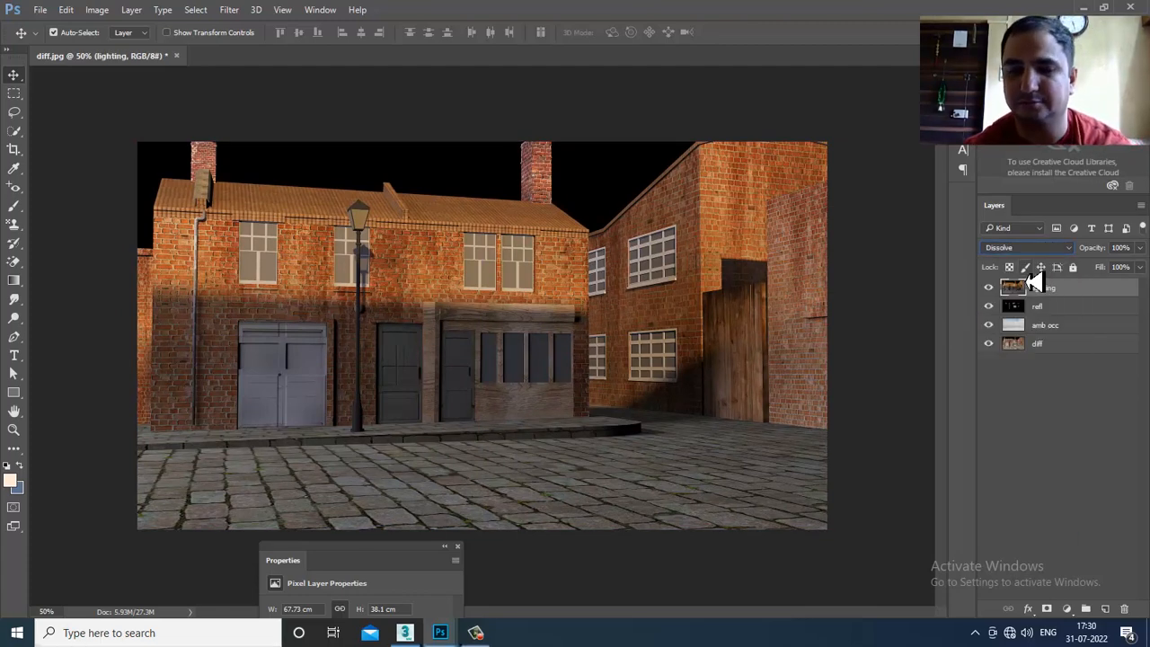
{"action": "key", "text": "Down"}
{"action": "key", "text": "Down"}
{"action": "key", "text": "Down"}
{"action": "key", "text": "Down"}
{"action": "key", "text": "Down"}
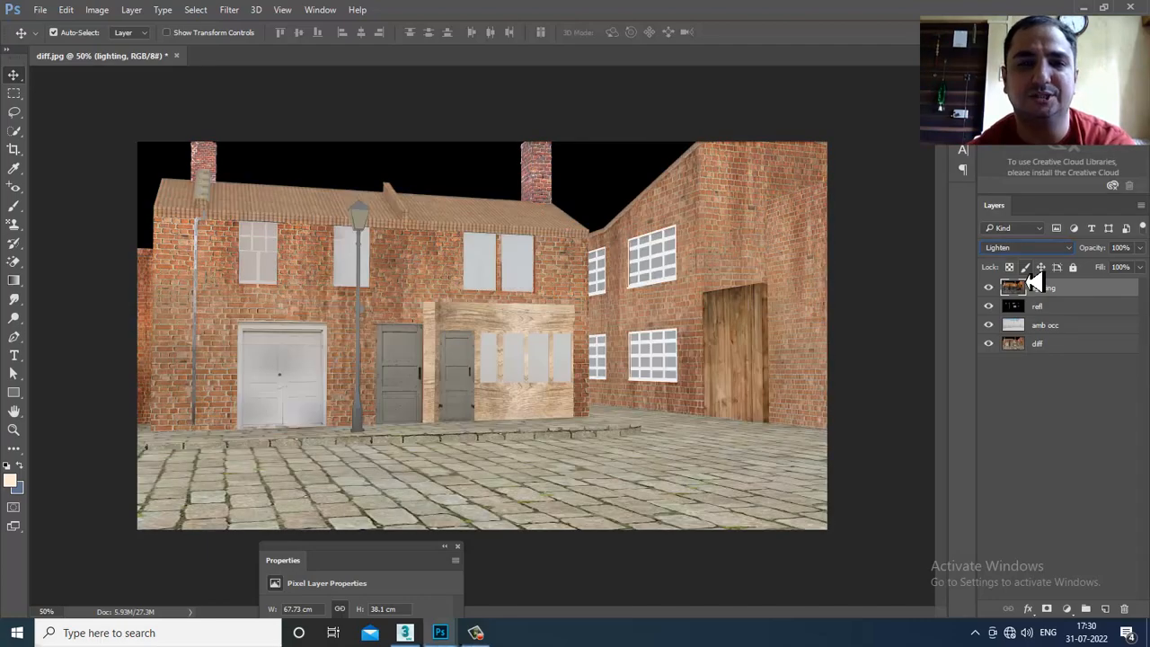
{"action": "key", "text": "Down"}
{"action": "key", "text": "Down"}
{"action": "key", "text": "Down"}
{"action": "key", "text": "Down"}
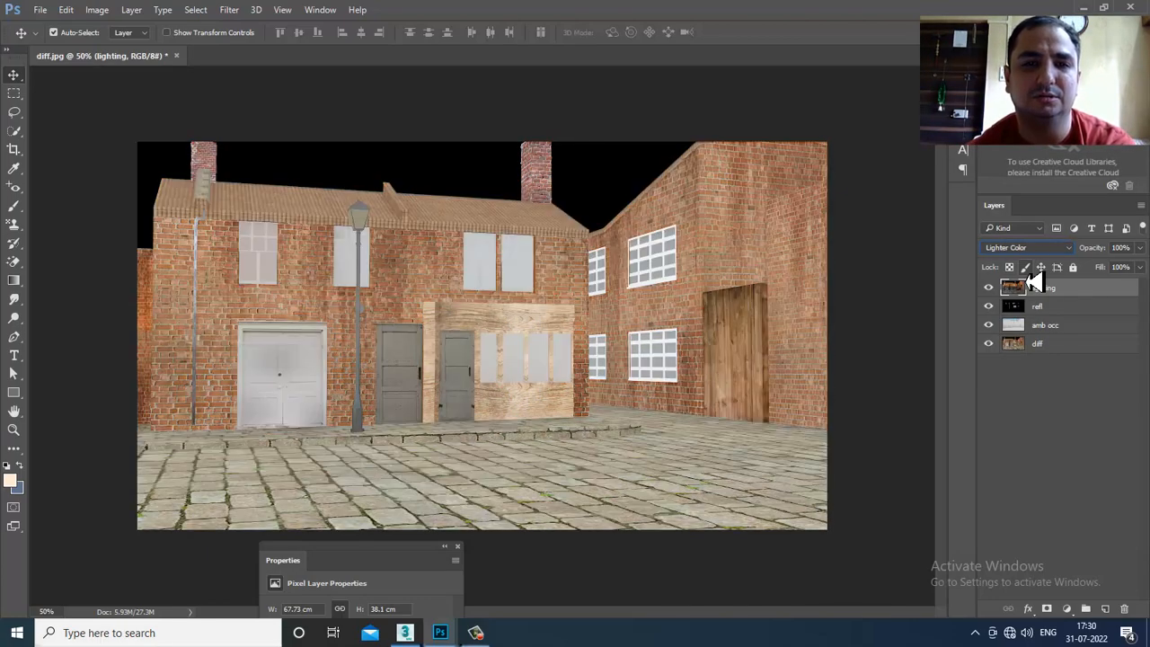
{"action": "key", "text": "Down"}
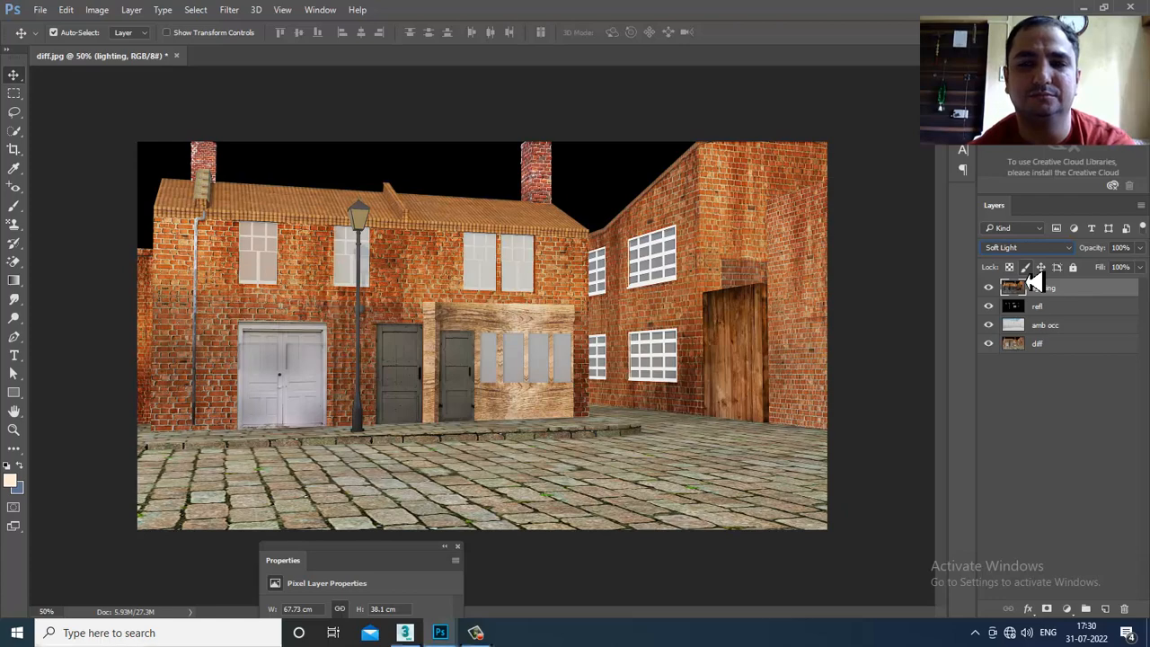
{"action": "key", "text": "Down"}
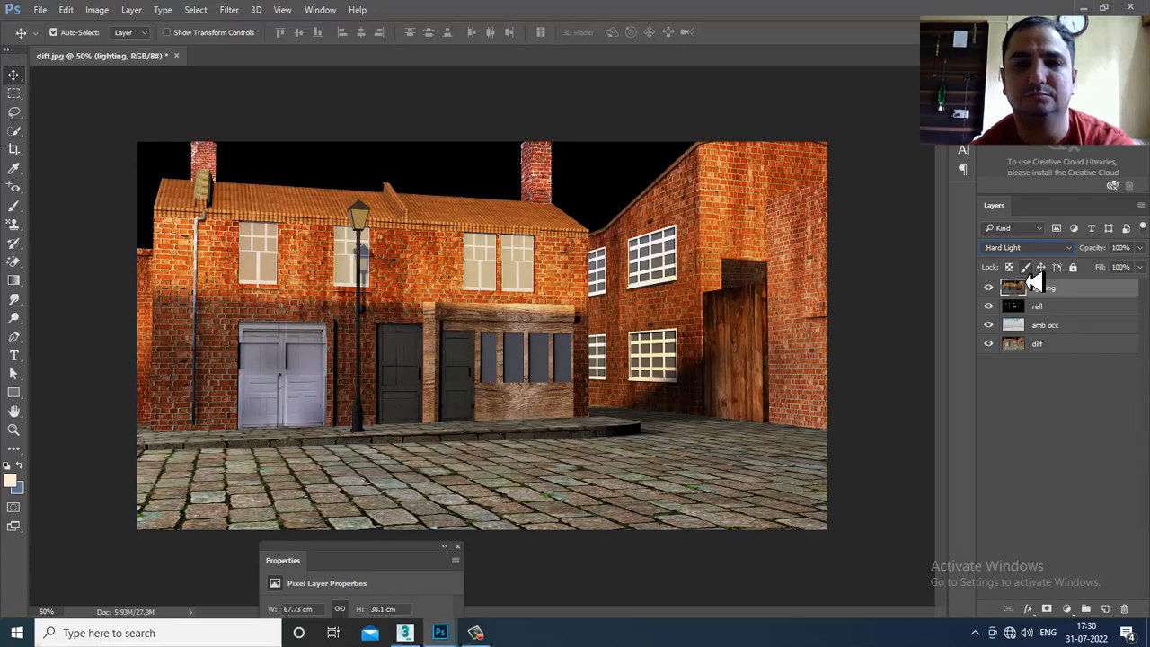
{"action": "key", "text": "Down"}
{"action": "key", "text": "Down"}
{"action": "key", "text": "Down"}
{"action": "key", "text": "Down"}
{"action": "key", "text": "Down"}
{"action": "key", "text": "Down"}
{"action": "key", "text": "Down"}
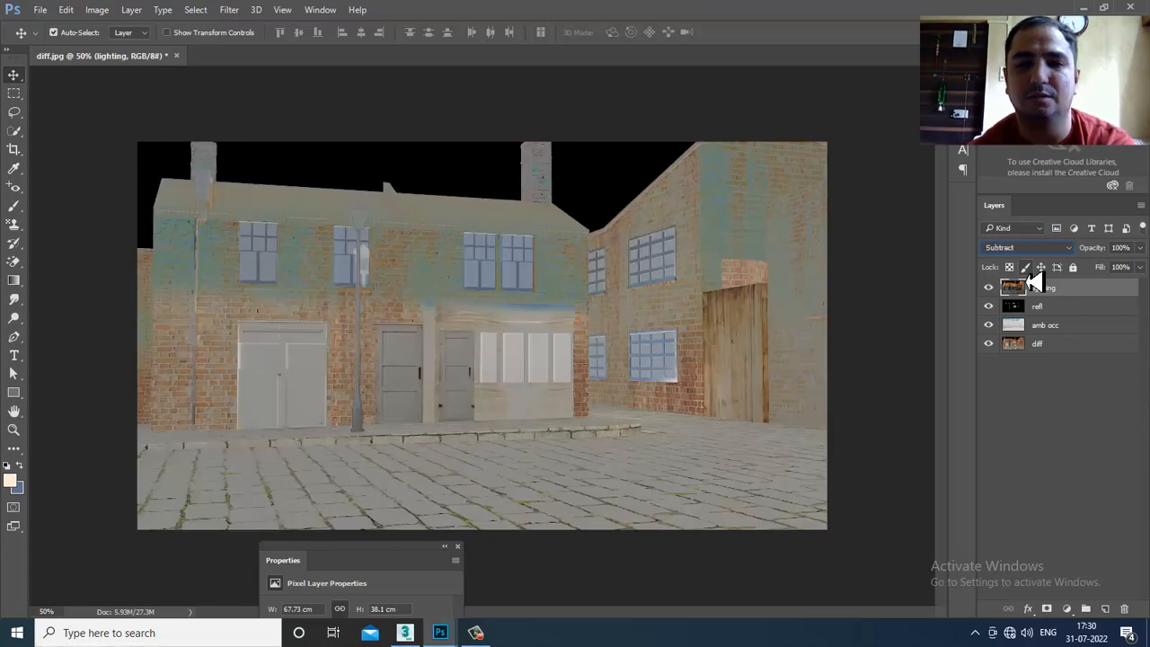
{"action": "key", "text": "Down"}
{"action": "key", "text": "Down"}
{"action": "key", "text": "Down"}
{"action": "key", "text": "Down"}
{"action": "key", "text": "Down"}
- Try Darken, Darker Color, Soft Light and Hard Mix, then set the lighting layer to Darken
{"action": "left_click", "coordinate": [1015, 256]}
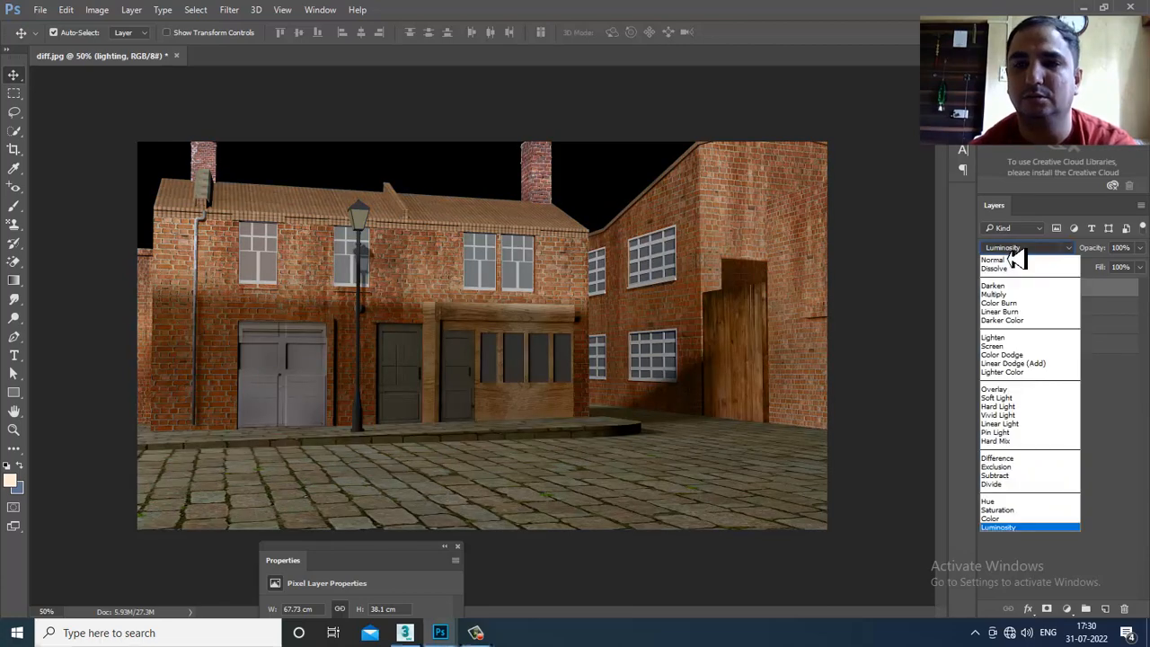
{"action": "left_click", "coordinate": [1013, 274]}
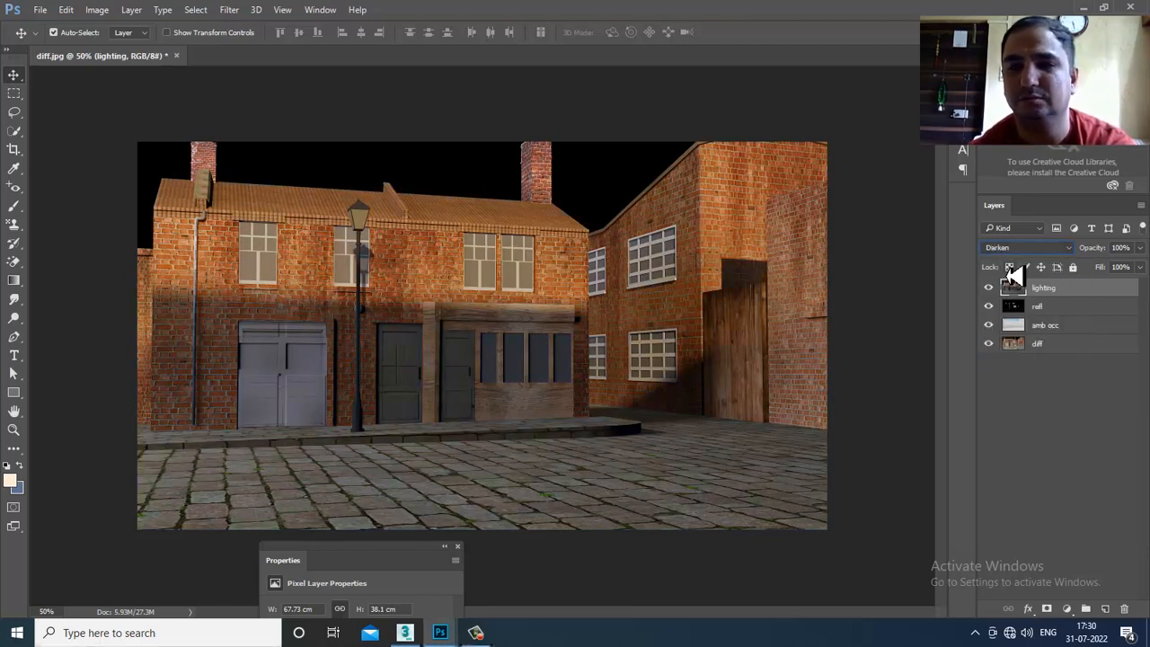
{"action": "key", "text": "Down"}
{"action": "key", "text": "Down"}
{"action": "key", "text": "Down"}
{"action": "key", "text": "Down"}
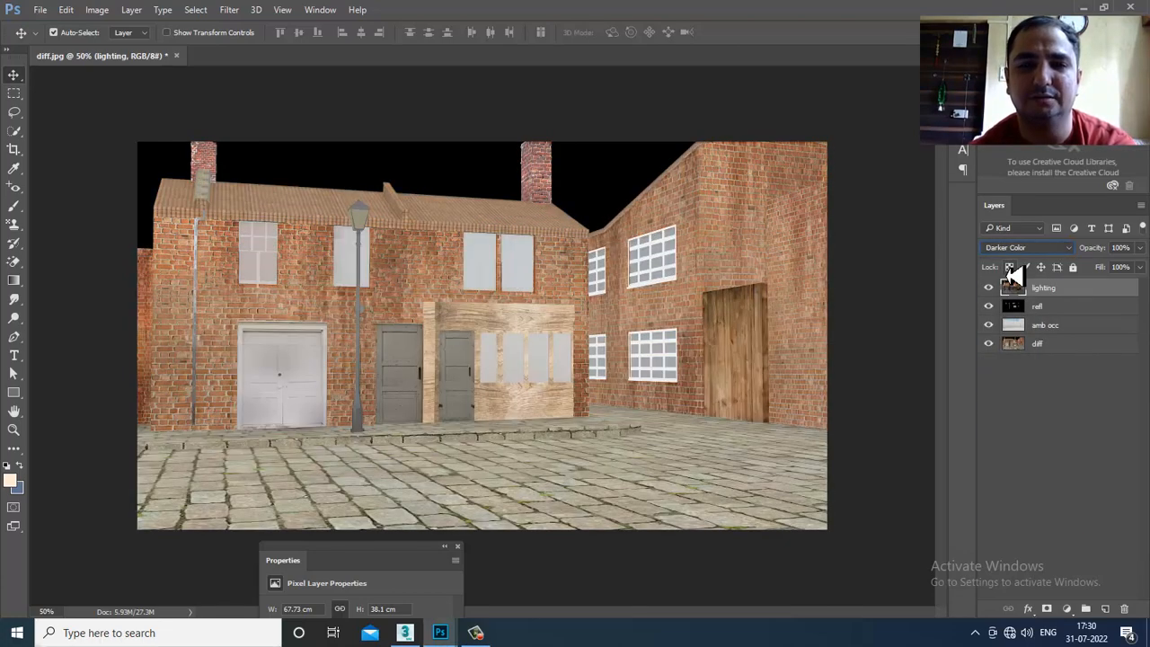
{"action": "key", "text": "Down"}
{"action": "key", "text": "Down"}
{"action": "key", "text": "Down"}
{"action": "key", "text": "Down"}
{"action": "key", "text": "Down"}
{"action": "key", "text": "Down"}
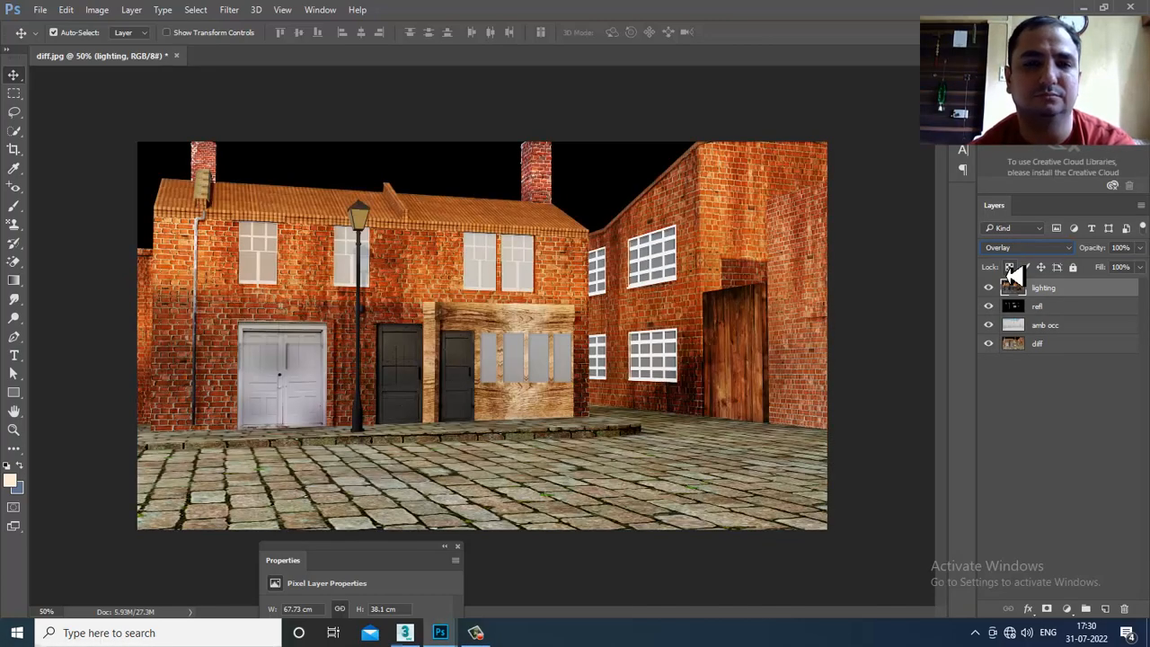
{"action": "key", "text": "Down"}
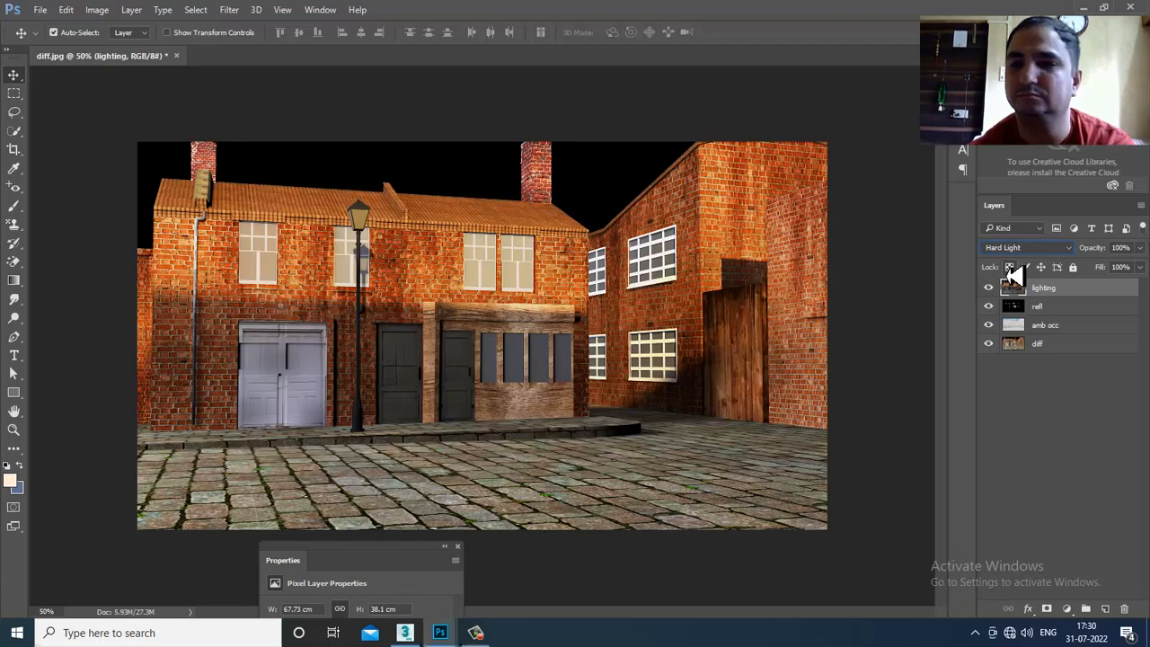
{"action": "key", "text": "Down"}
{"action": "key", "text": "Down"}
{"action": "key", "text": "Down"}
{"action": "key", "text": "Down"}
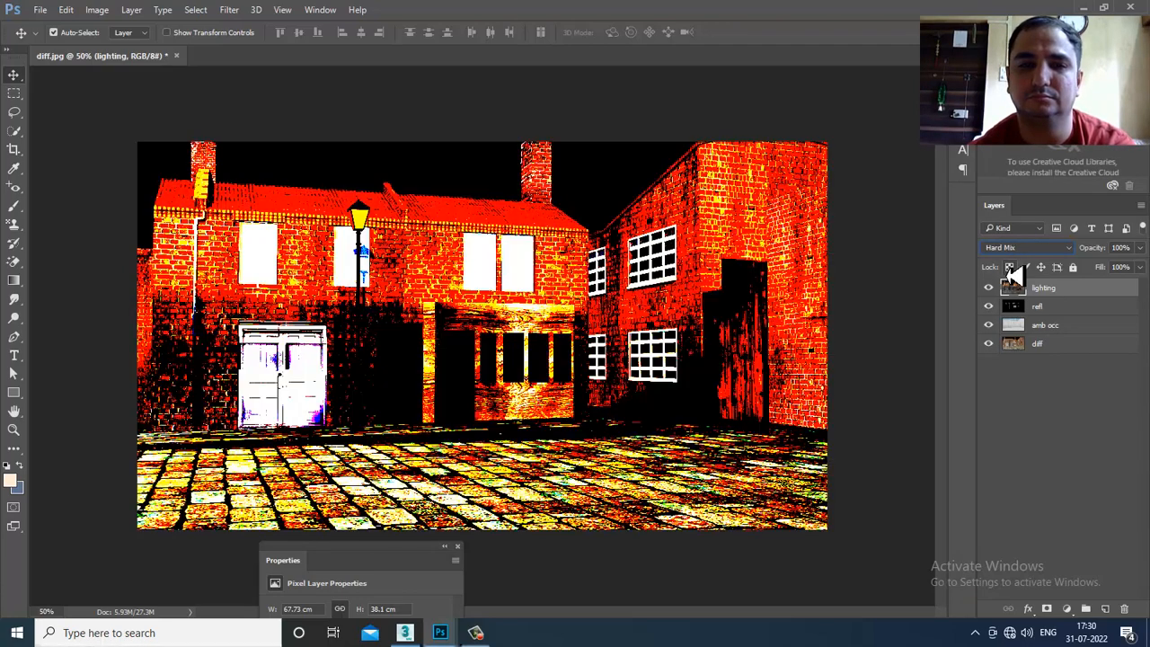
{"action": "key", "text": "Down"}
{"action": "key", "text": "Down"}
{"action": "key", "text": "Down"}
{"action": "key", "text": "Down"}
{"action": "key", "text": "Down"}
{"action": "key", "text": "Down"}
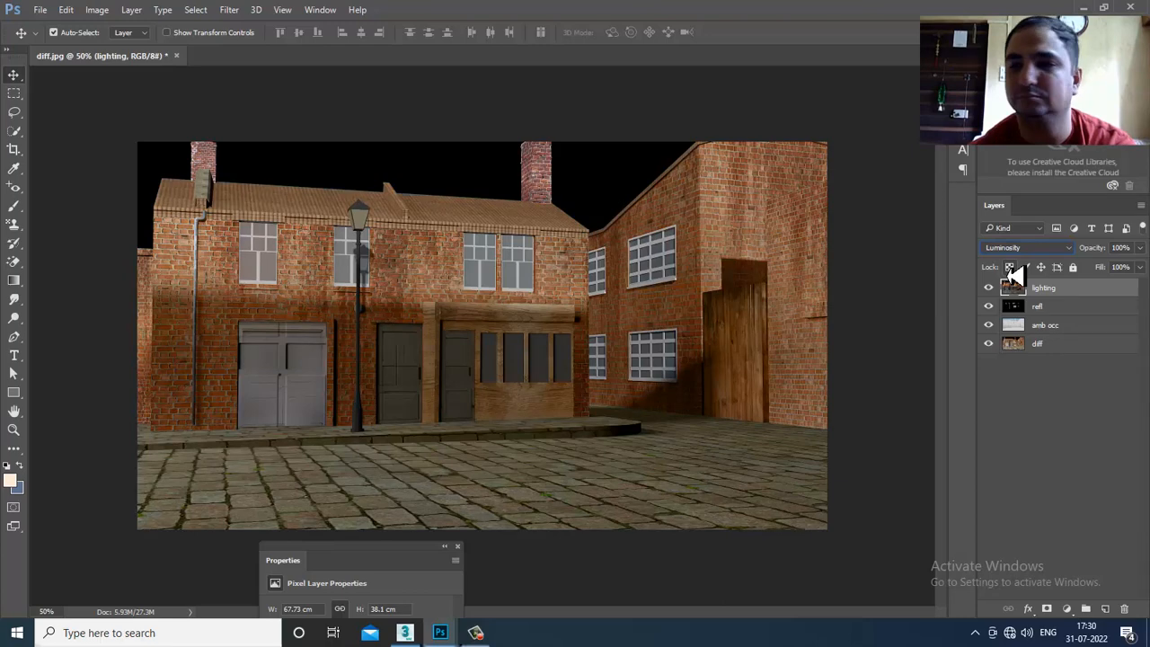
{"action": "left_click", "coordinate": [1045, 251]}
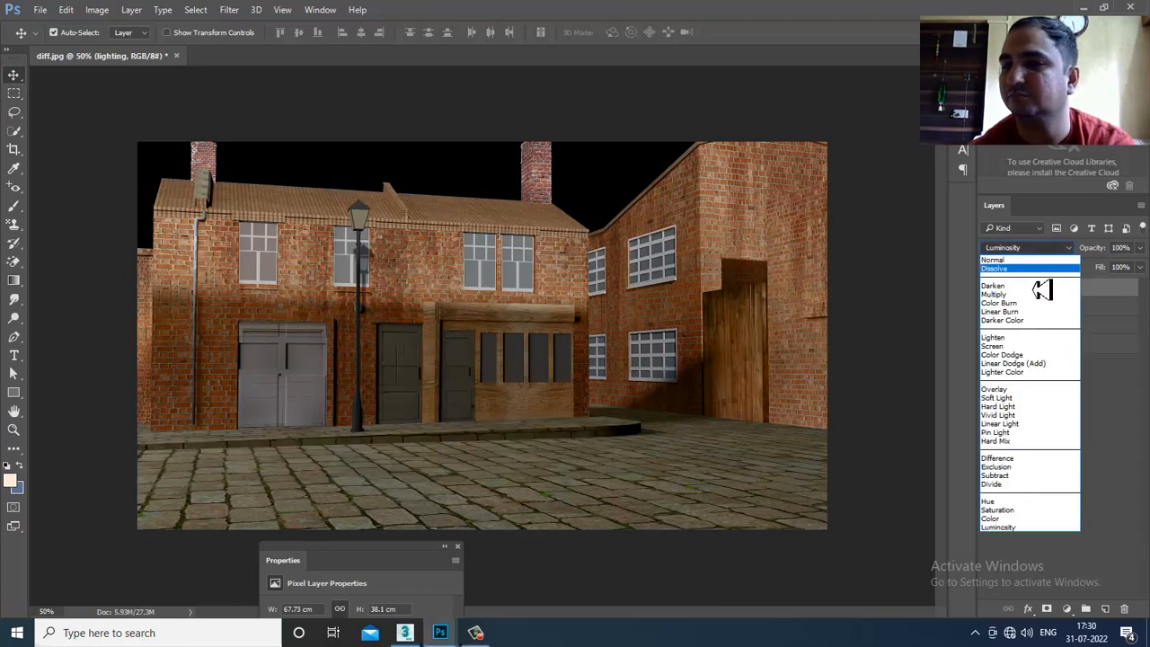
{"action": "left_click", "coordinate": [1027, 294]}
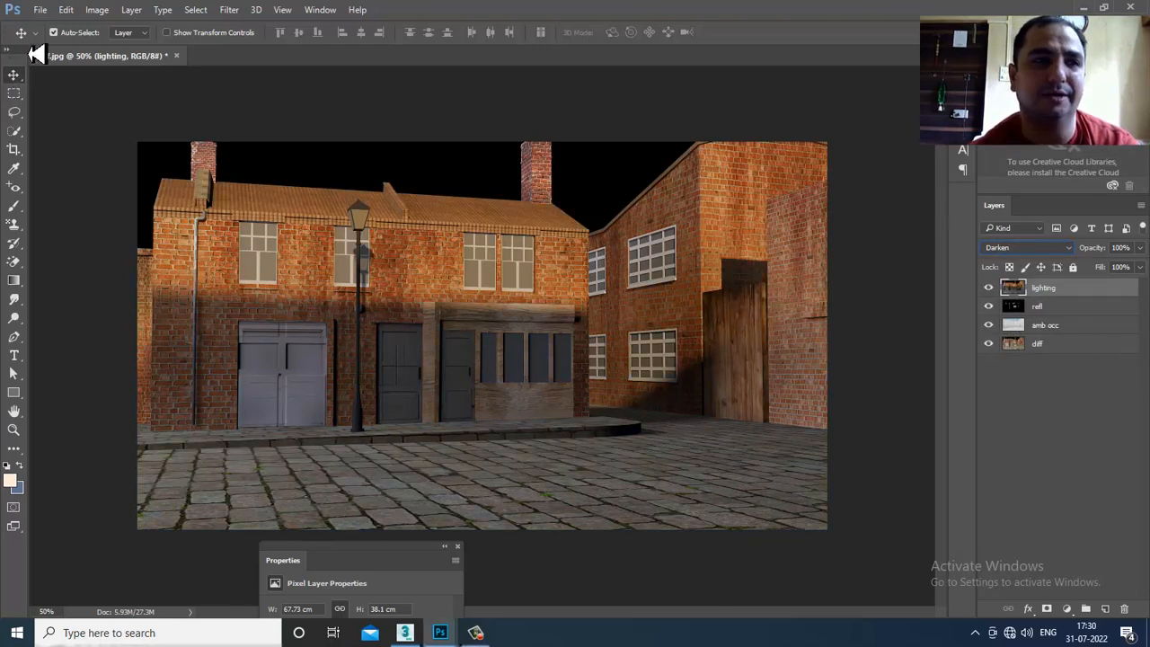
- Open GI.jpg and drag it into diff.jpg, centred over the street scene
{"action": "left_click", "coordinate": [41, 10]}
{"action": "left_click", "coordinate": [62, 40]}
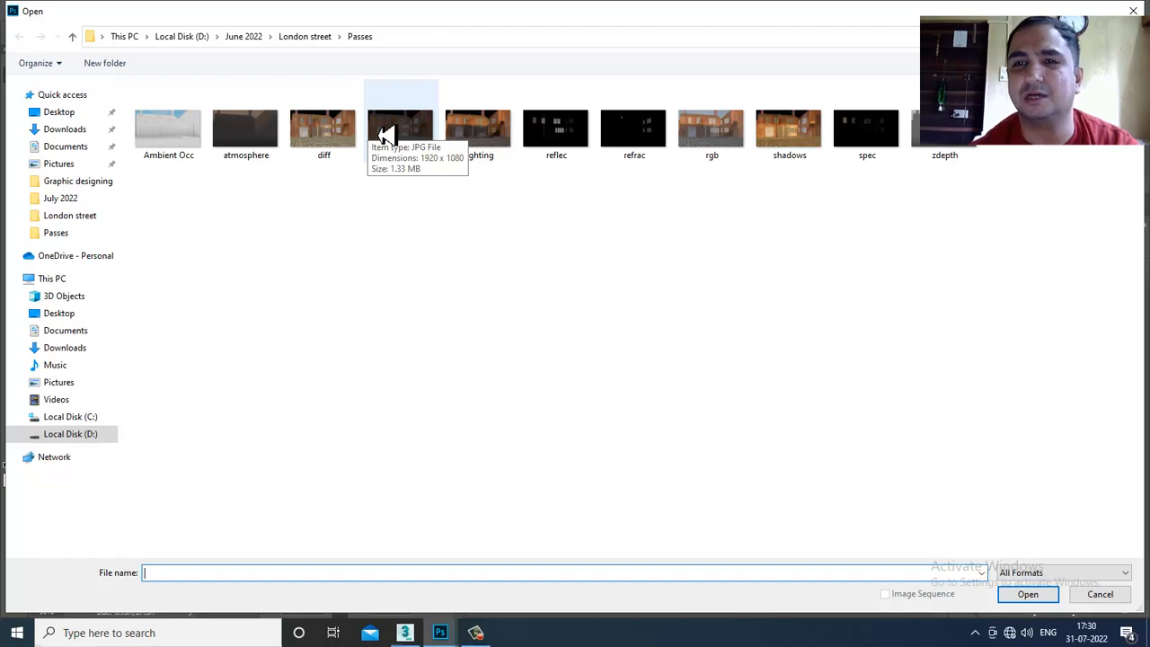
{"action": "double_click", "coordinate": [378, 135]}
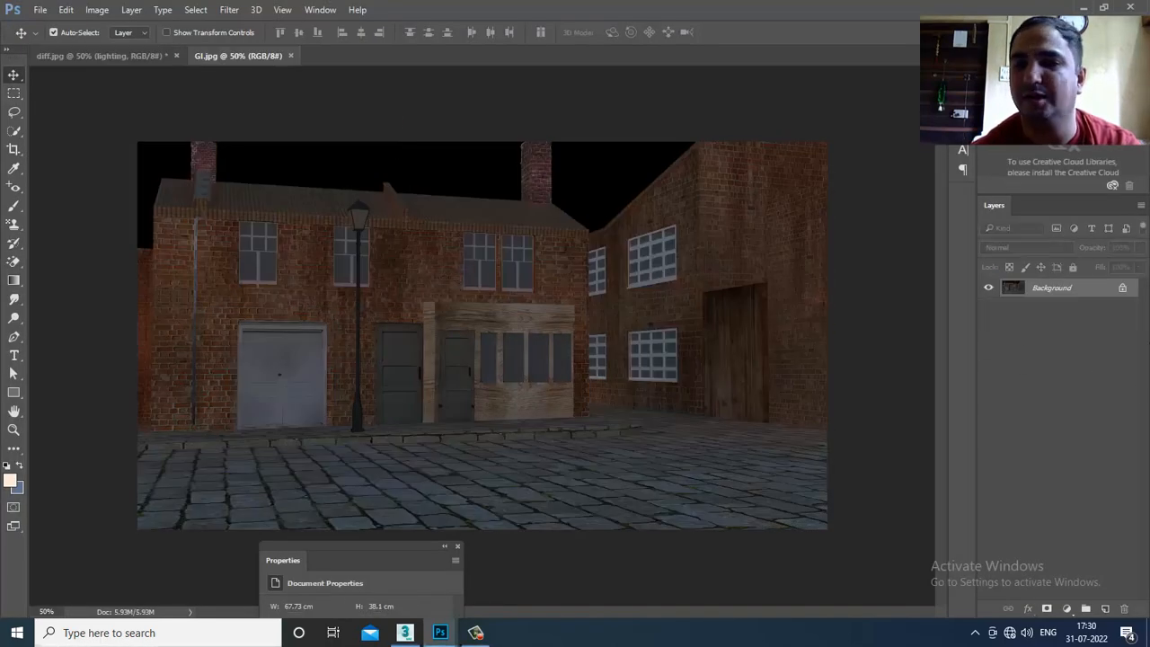
{"action": "left_click_drag", "start_coordinate": [242, 57], "coordinate": [1059, 363]}
{"action": "left_click_drag", "start_coordinate": [529, 354], "coordinate": [530, 355]}
{"action": "left_click_drag", "start_coordinate": [1070, 362], "coordinate": [476, 269]}
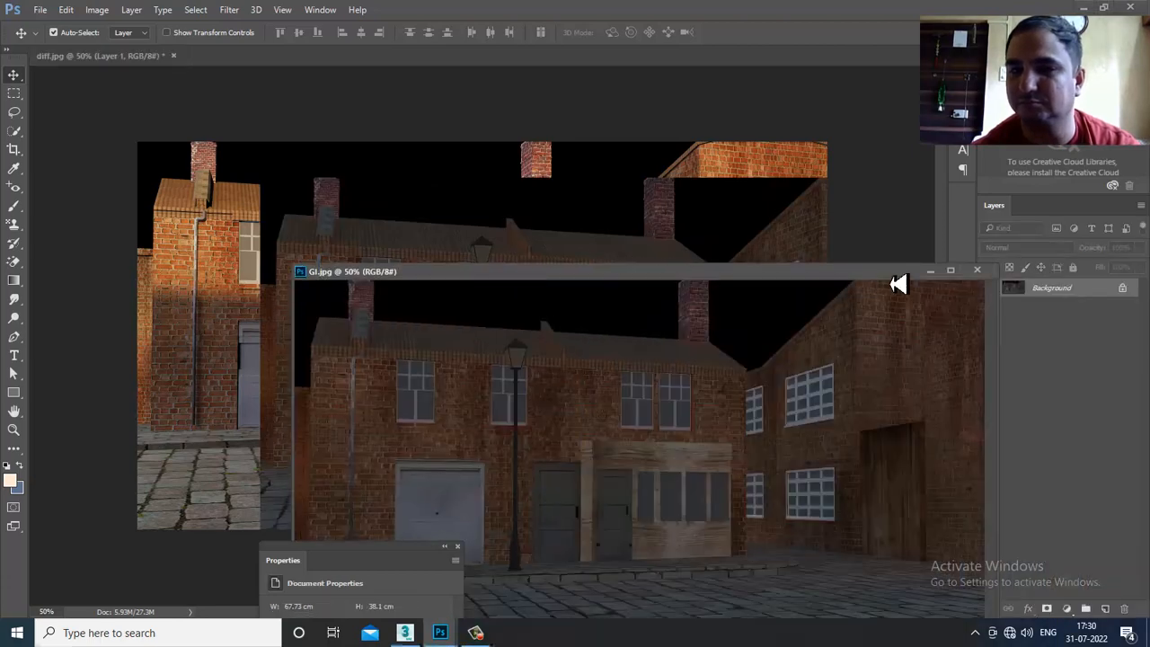
{"action": "left_click", "coordinate": [937, 275]}
{"action": "left_click_drag", "start_coordinate": [938, 281], "coordinate": [447, 279]}
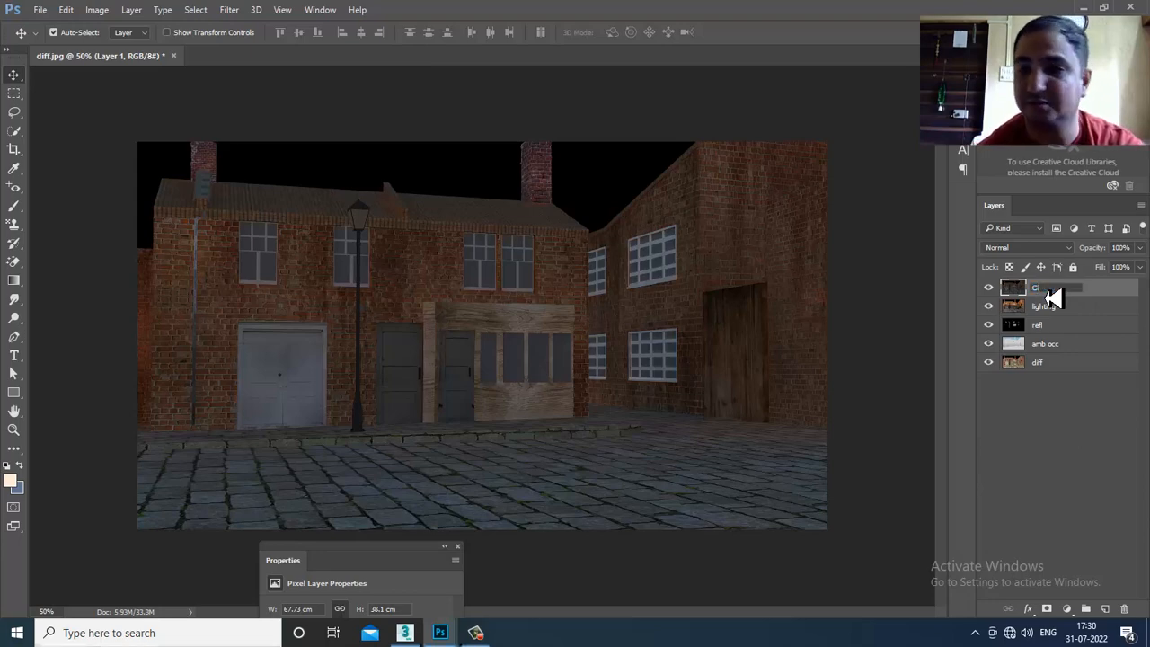
- Name the layer 'GI' and trial blend modes up to Lighten, toggling visibility to compare
{"action": "left_click", "coordinate": [1048, 293]}
{"action": "type", "text": "GI"}
{"action": "key", "text": "Return"}
{"action": "left_click", "coordinate": [1027, 248]}
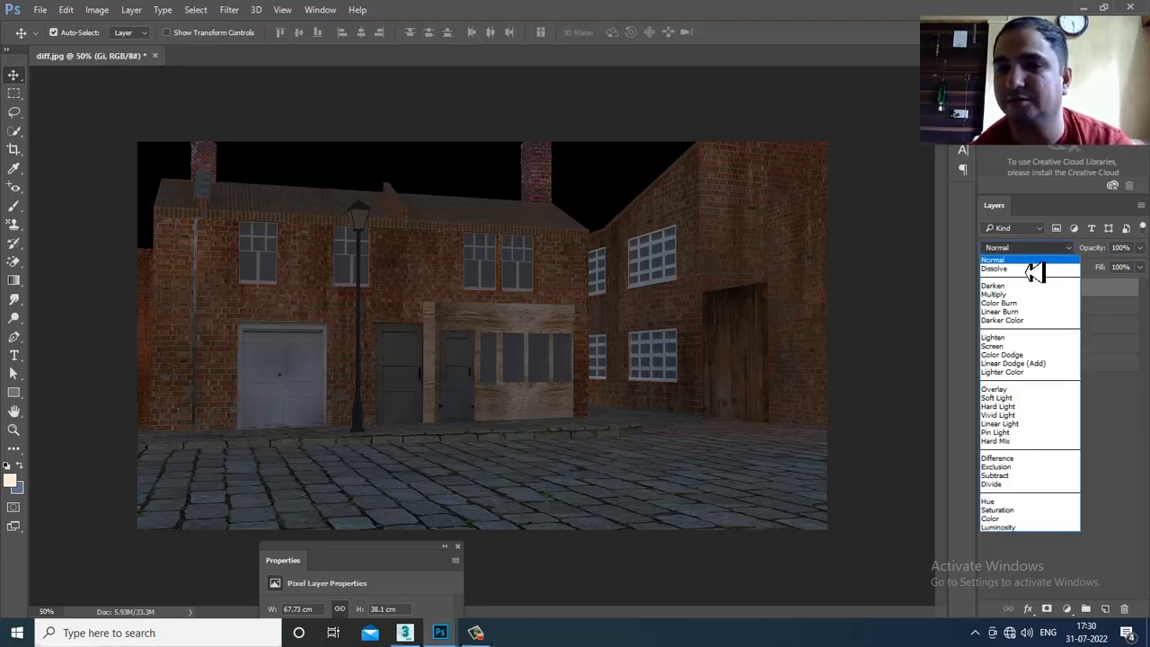
{"action": "left_click", "coordinate": [1035, 269]}
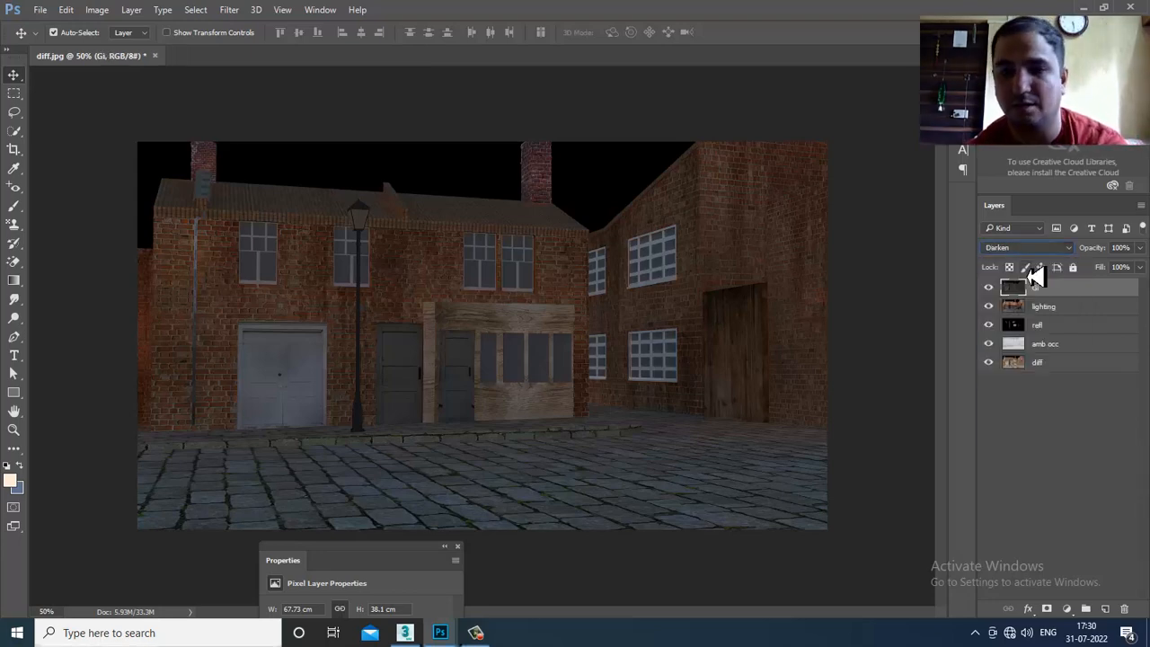
{"action": "key", "text": "Down"}
{"action": "key", "text": "Down"}
{"action": "key", "text": "Down"}
{"action": "key", "text": "Down"}
{"action": "key", "text": "Down"}
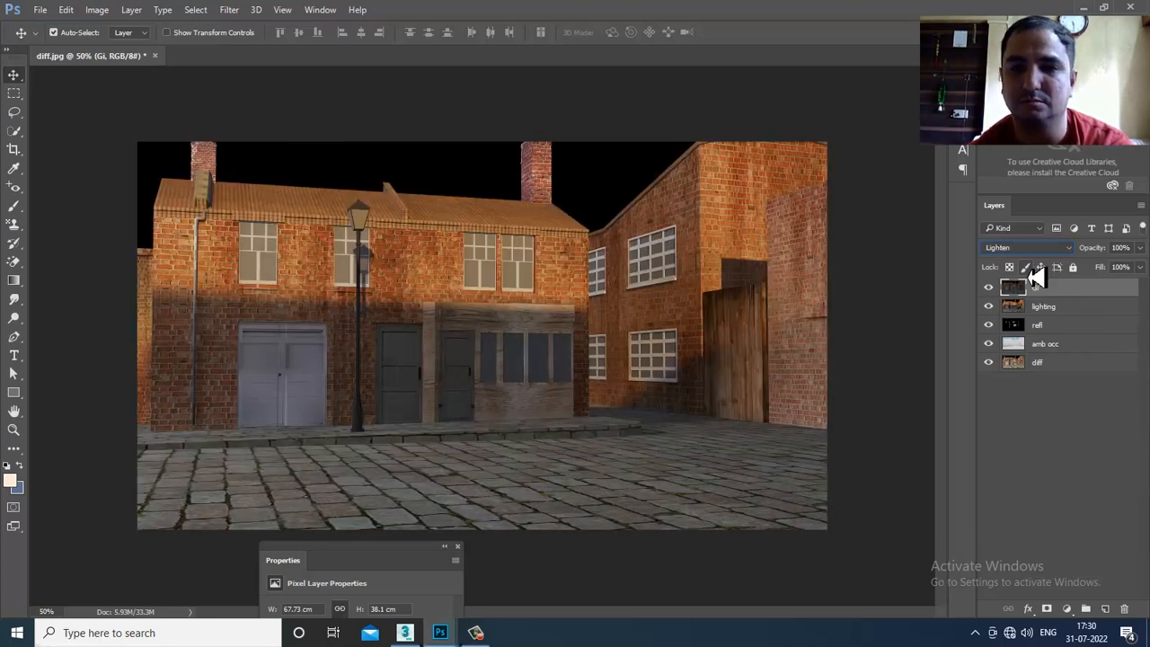
{"action": "left_click", "coordinate": [989, 288]}
{"action": "left_click", "coordinate": [988, 288]}
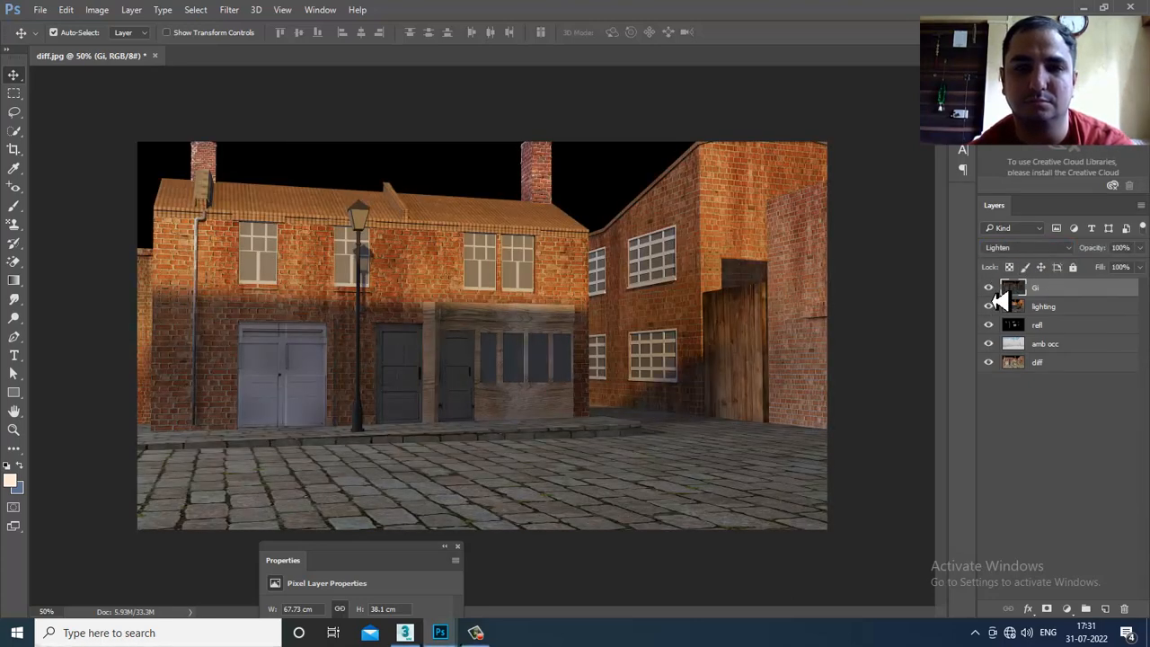
{"action": "left_click", "coordinate": [989, 288]}
{"action": "left_click", "coordinate": [989, 289]}
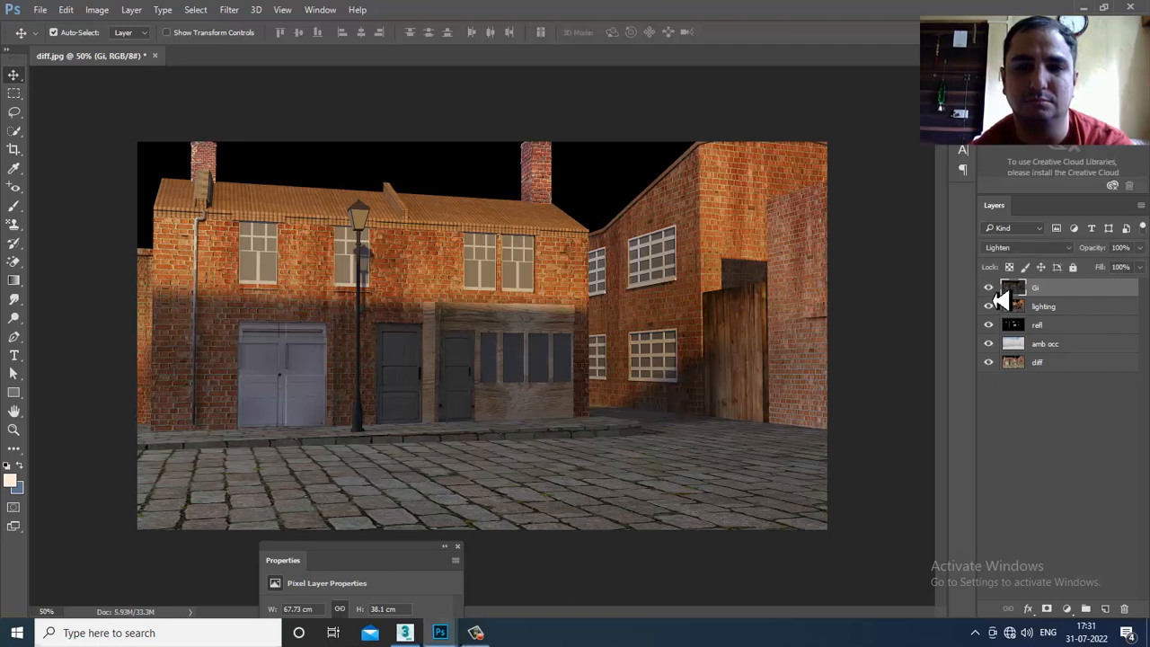
- Set the GI layer to Screen and toggle its visibility repeatedly to compare
{"action": "left_click", "coordinate": [1029, 247]}
{"action": "left_click", "coordinate": [1025, 346]}
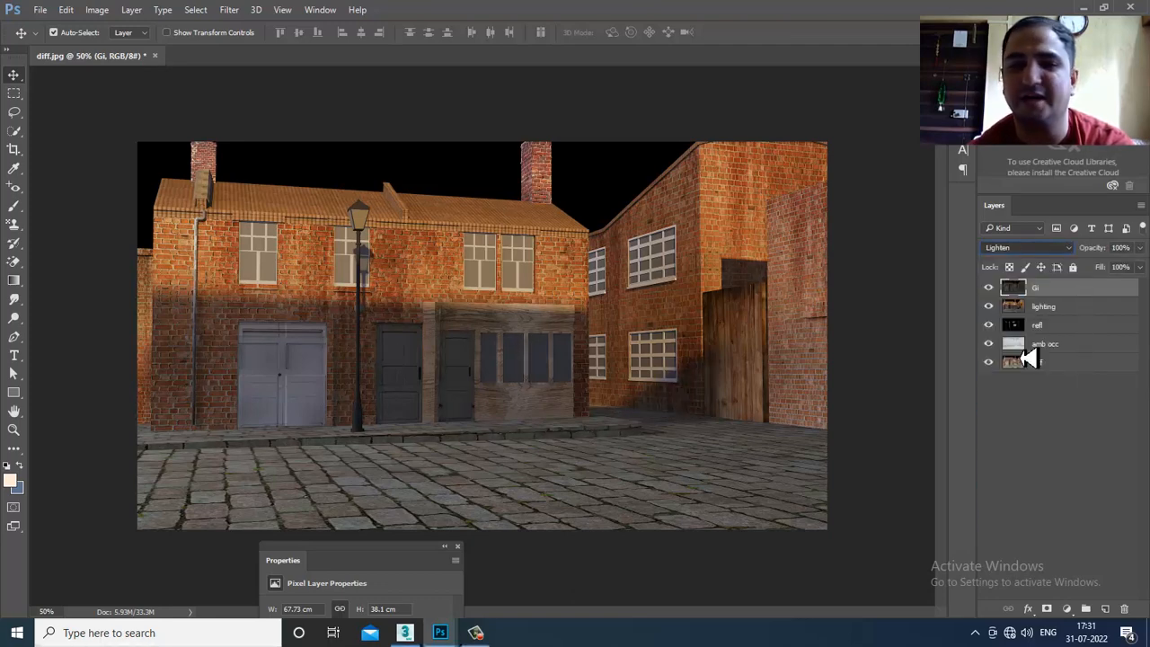
{"action": "left_click", "coordinate": [989, 289]}
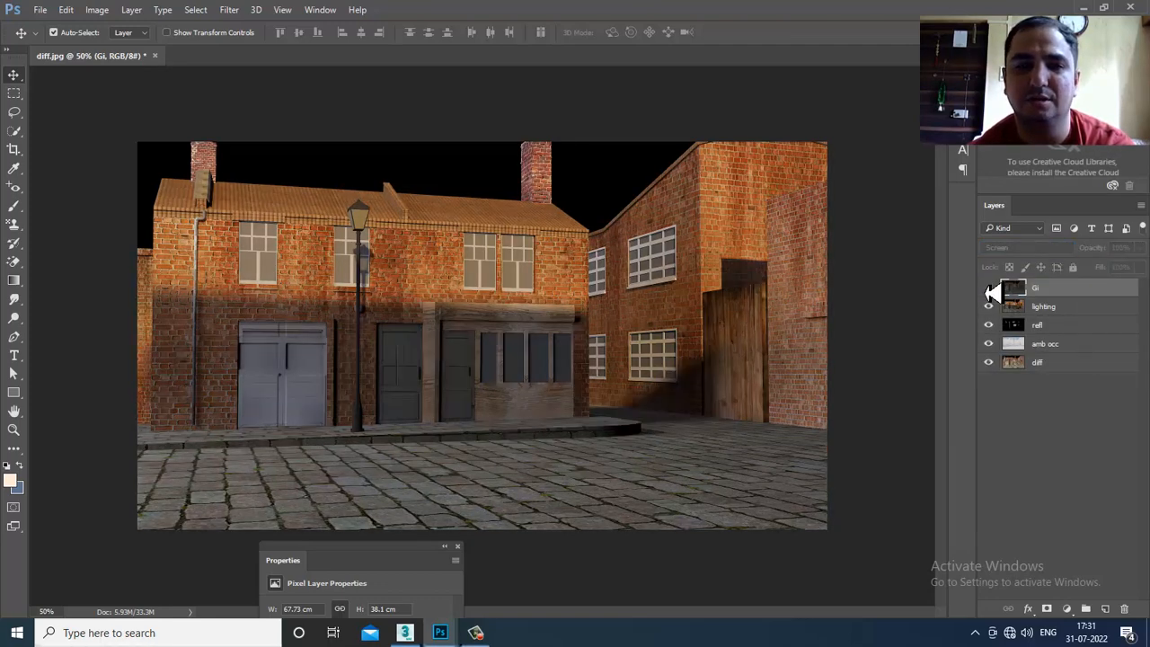
{"action": "left_click", "coordinate": [989, 288]}
{"action": "left_click", "coordinate": [989, 288]}
{"action": "left_click", "coordinate": [988, 288]}
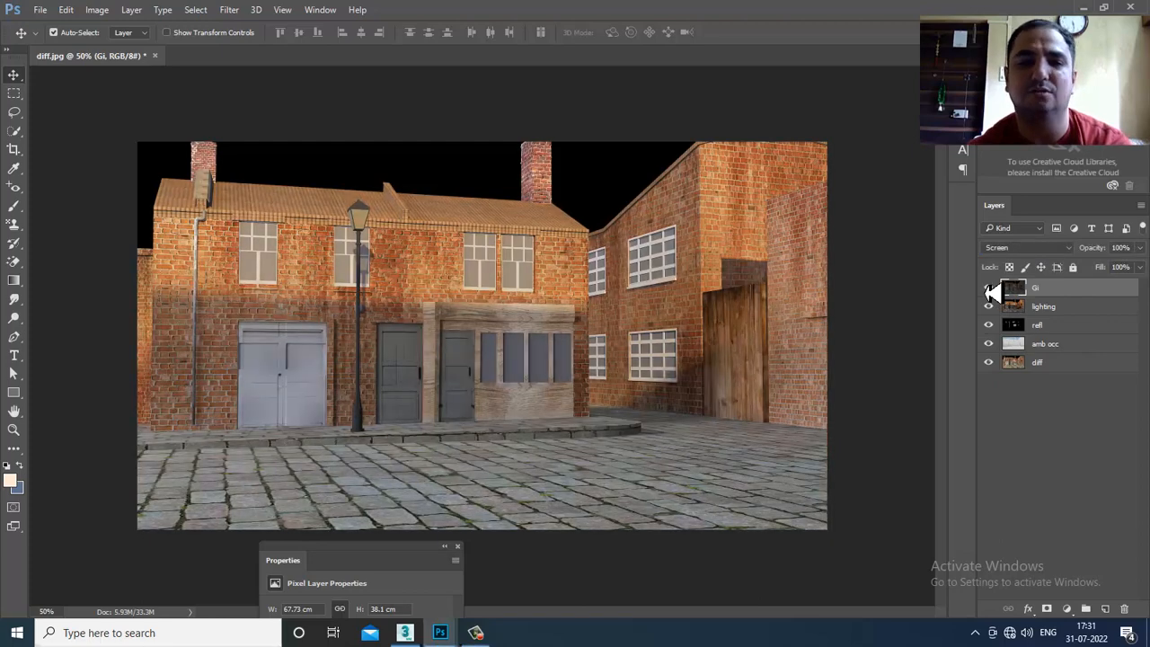
{"action": "left_click", "coordinate": [989, 289]}
{"action": "left_click", "coordinate": [989, 289]}
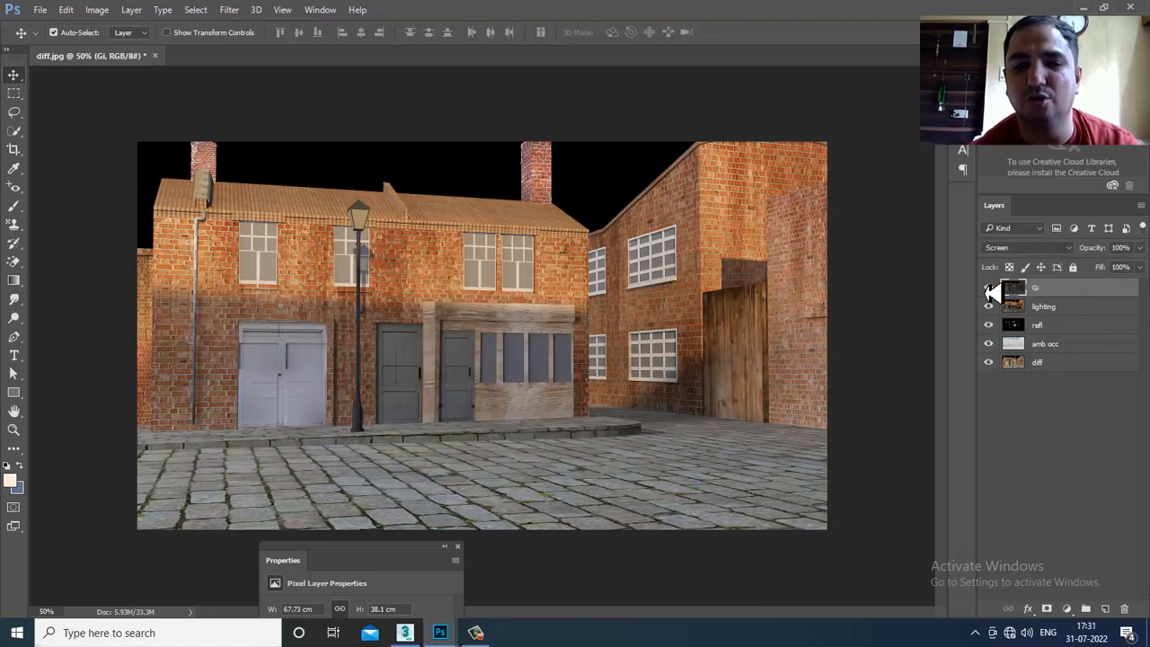
{"action": "left_click", "coordinate": [989, 288]}
{"action": "left_click", "coordinate": [989, 288]}
{"action": "left_click", "coordinate": [988, 288]}
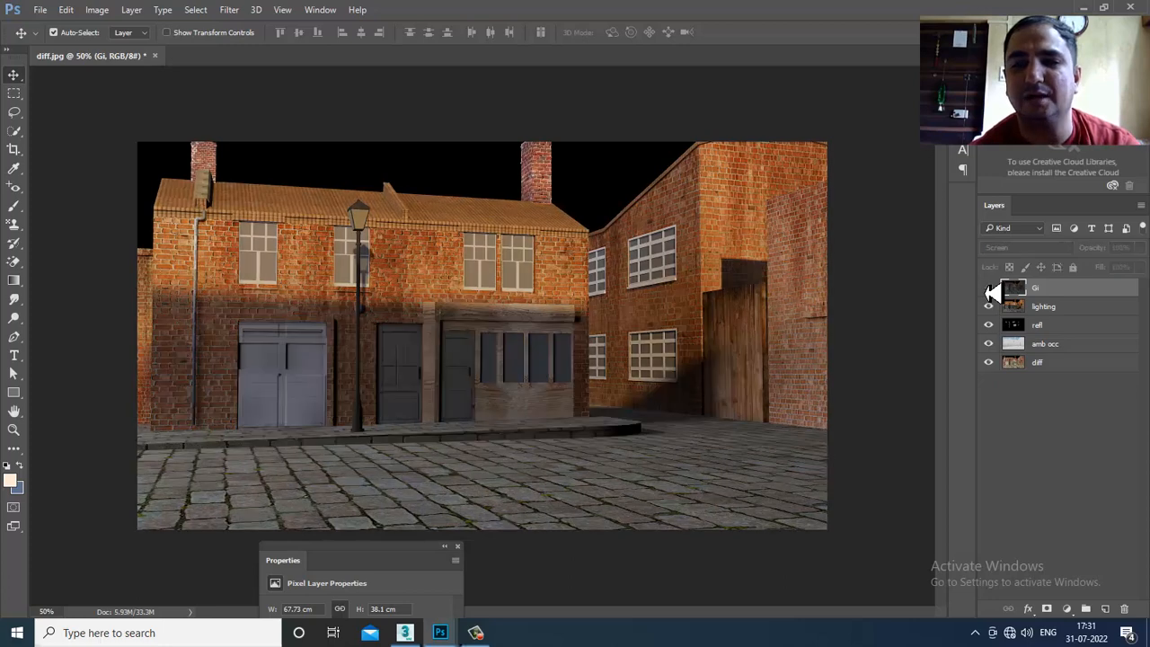
{"action": "left_click", "coordinate": [989, 288]}
{"action": "left_click", "coordinate": [40, 10]}
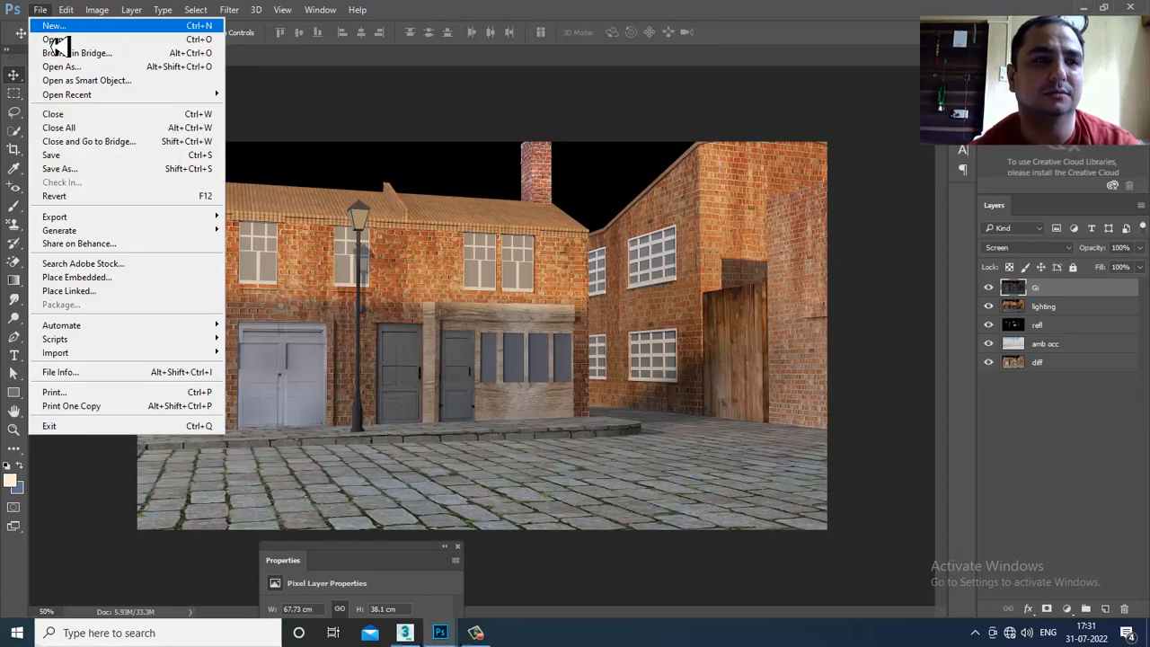
- Open the refrac pass, unlock it, and drag it into diff.jpg as a layer named refrac, aligned flush with the canvas
{"action": "left_click", "coordinate": [52, 38]}
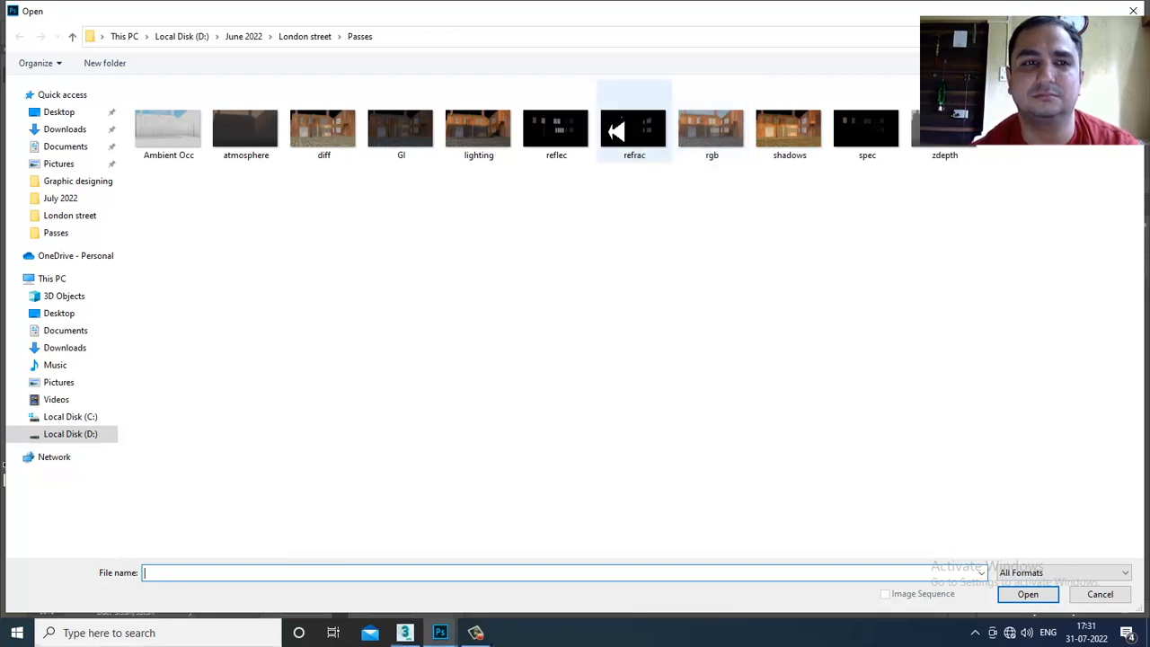
{"action": "double_click", "coordinate": [639, 132]}
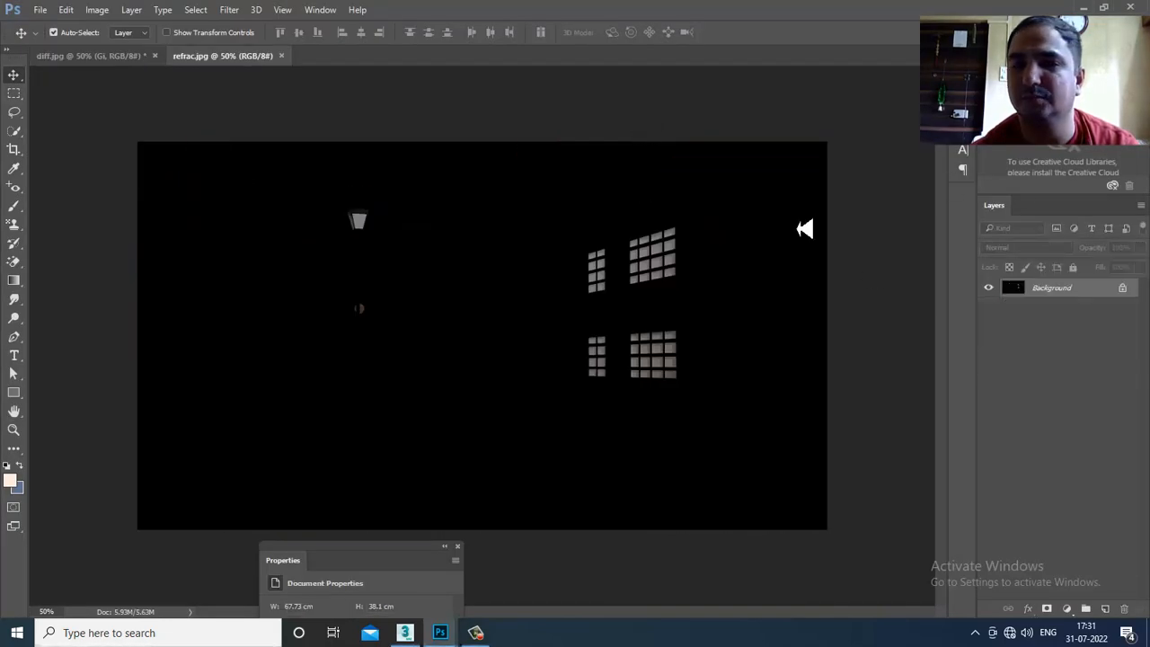
{"action": "left_click", "coordinate": [1122, 289]}
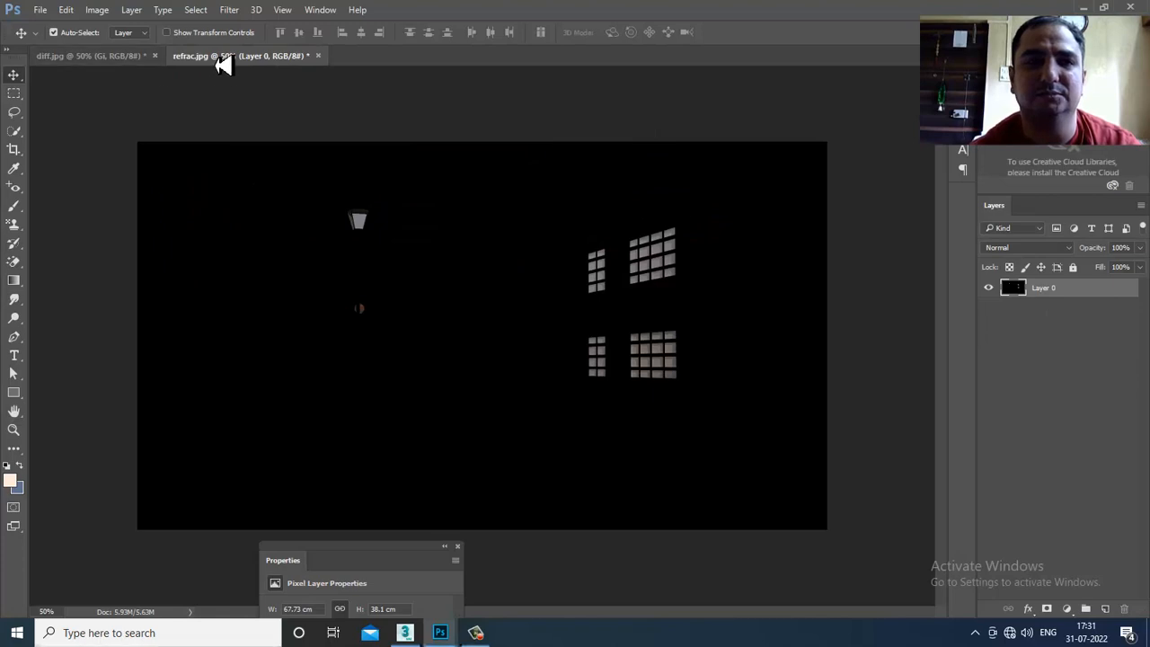
{"action": "left_click_drag", "start_coordinate": [218, 55], "coordinate": [757, 255]}
{"action": "left_click_drag", "start_coordinate": [1126, 502], "coordinate": [468, 359]}
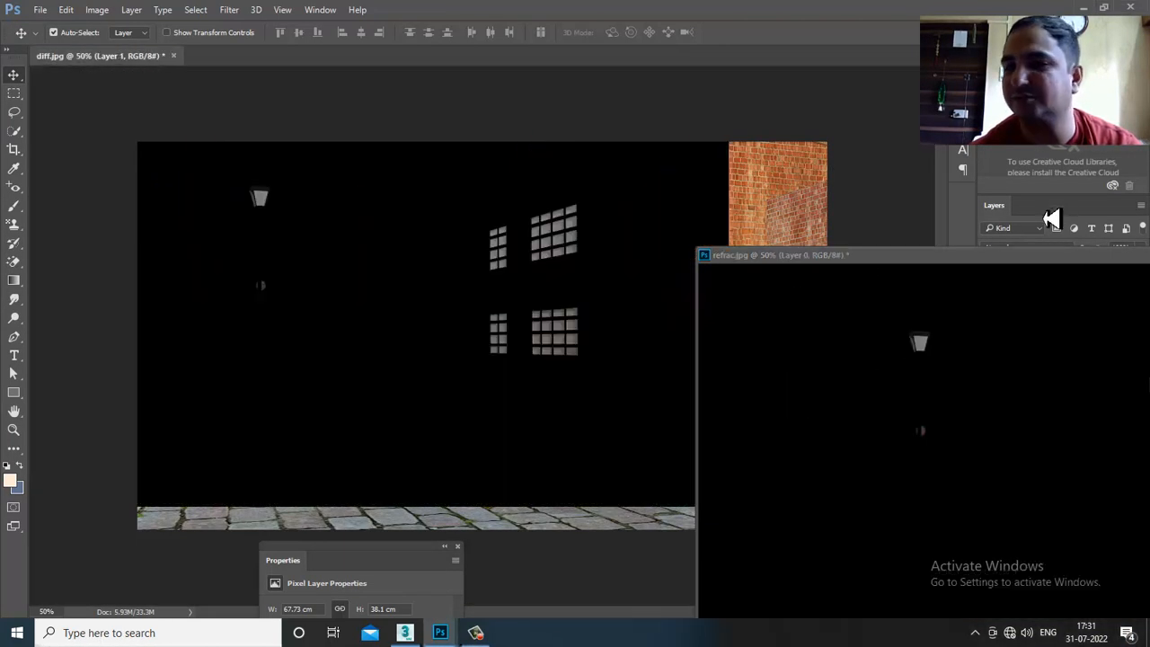
{"action": "left_click_drag", "start_coordinate": [1121, 258], "coordinate": [692, 267]}
{"action": "left_click", "coordinate": [904, 265]}
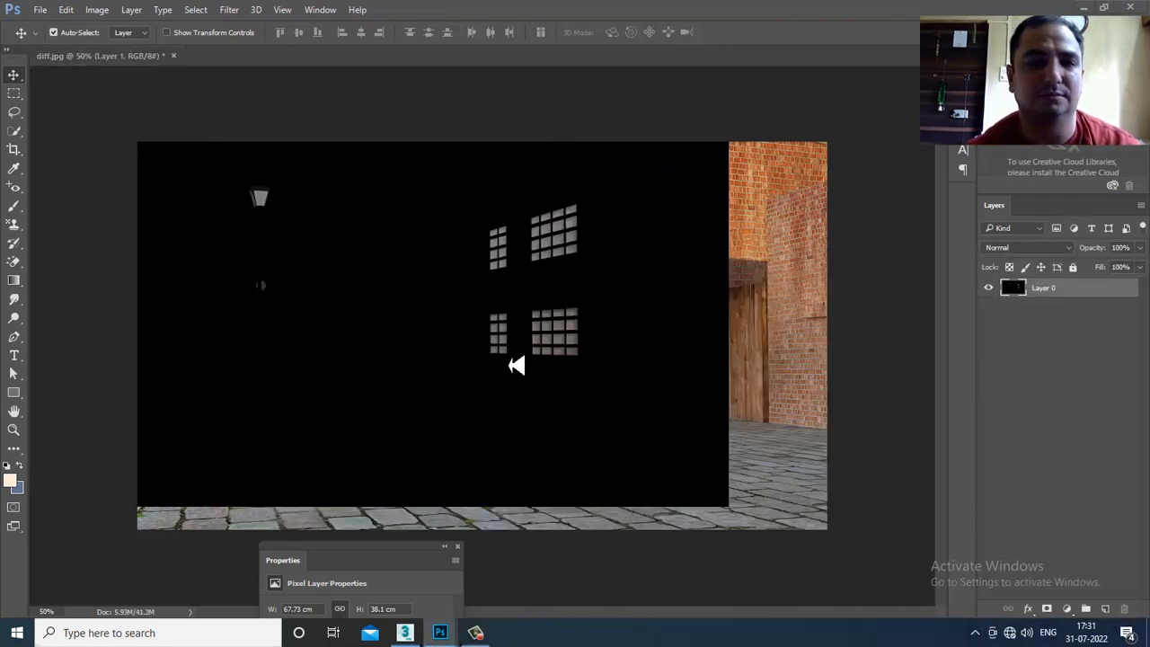
{"action": "left_click_drag", "start_coordinate": [512, 366], "coordinate": [602, 390]}
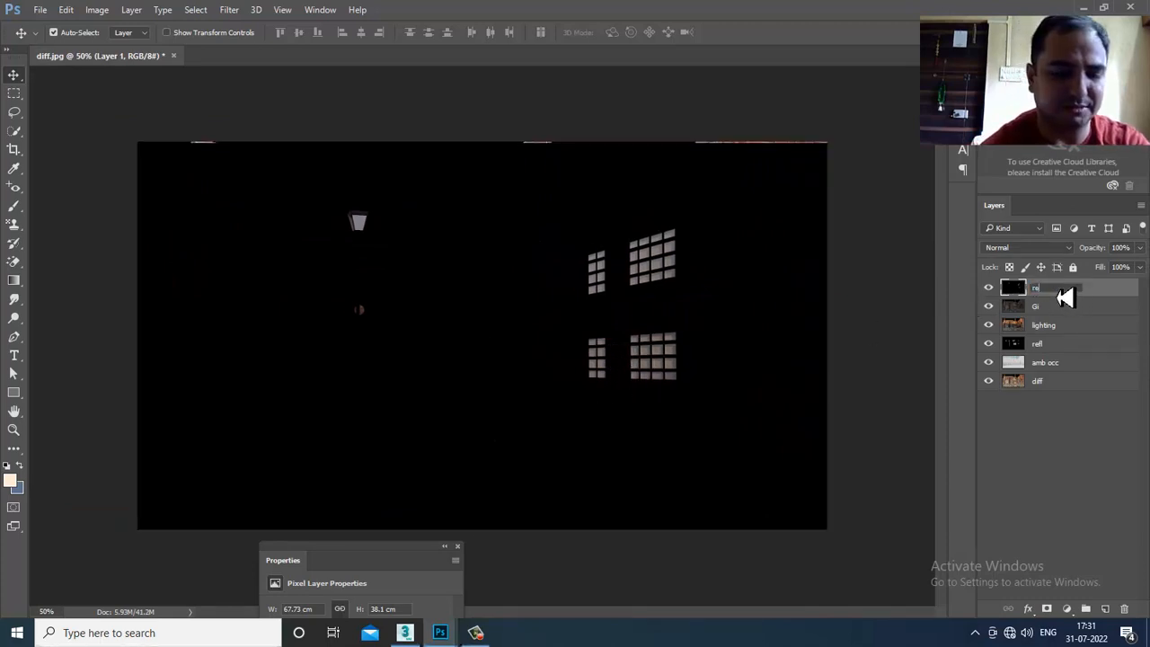
{"action": "key", "text": "Return"}
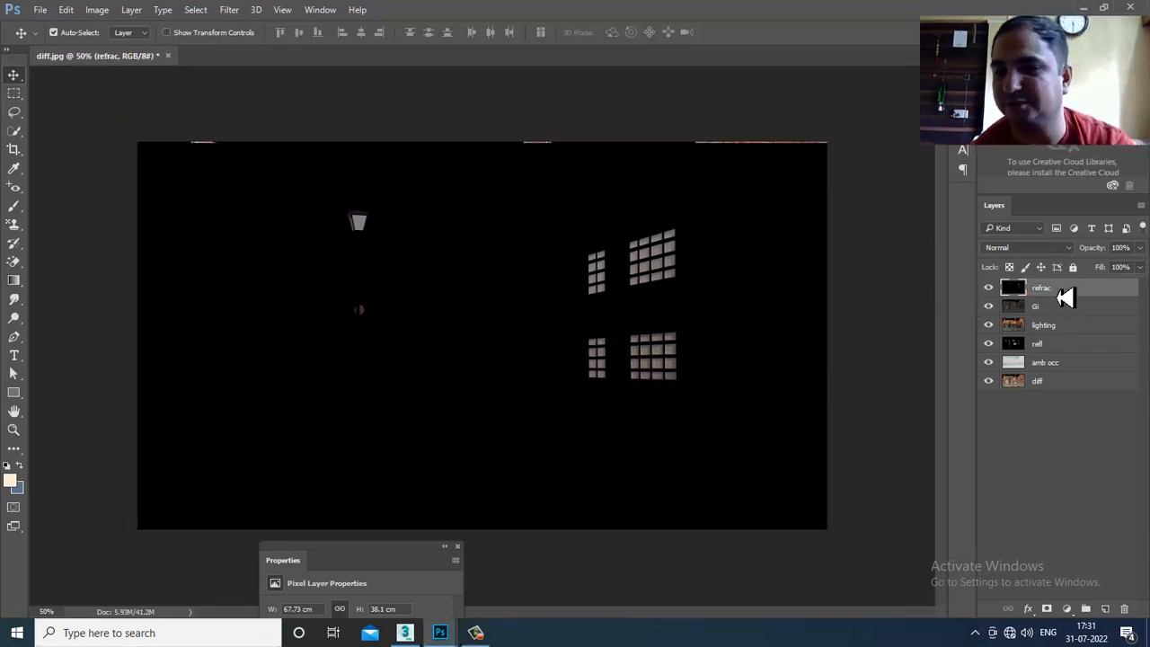
{"action": "left_click", "coordinate": [1022, 247]}
{"action": "left_click", "coordinate": [658, 240]}
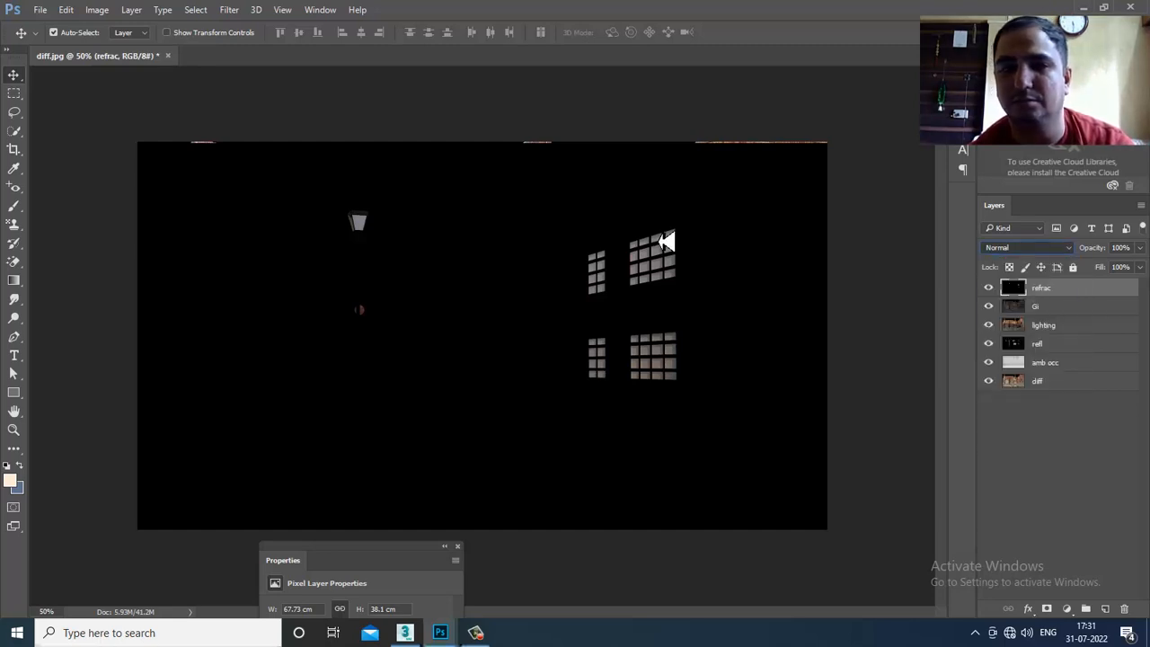
{"action": "left_click_drag", "start_coordinate": [701, 235], "coordinate": [701, 229]}
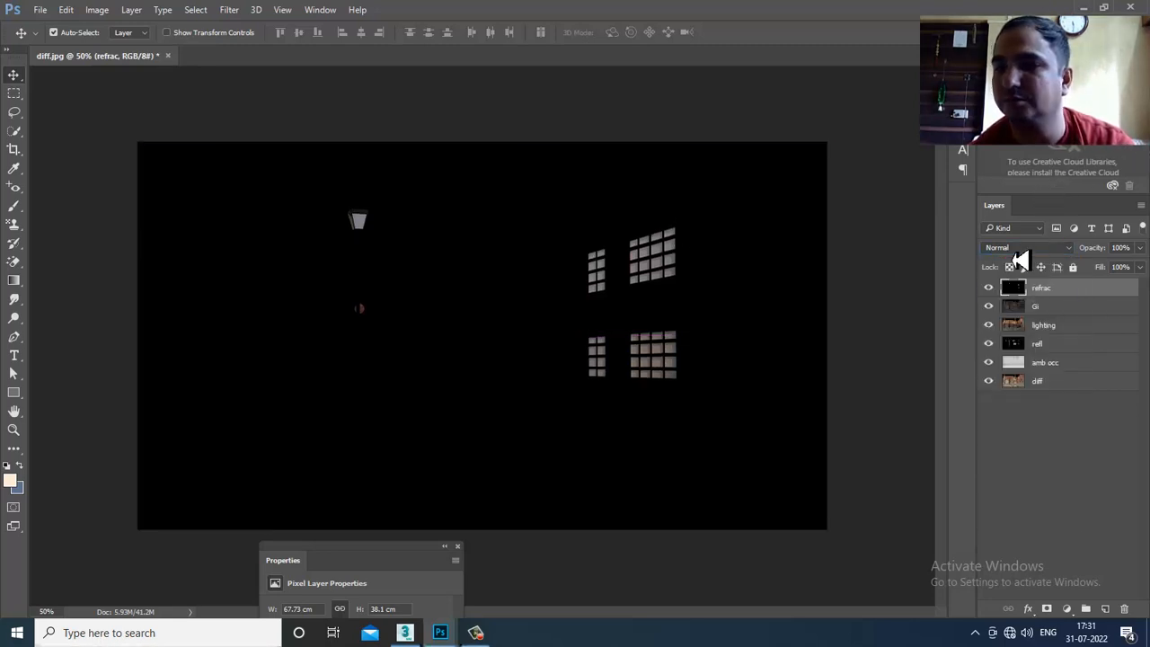
- Try Lighten blending on the refrac layer, toggling its visibility to compare
{"action": "left_click", "coordinate": [1022, 247]}
{"action": "left_click", "coordinate": [1018, 268]}
{"action": "key", "text": "Down"}
{"action": "key", "text": "Down"}
{"action": "key", "text": "Down"}
{"action": "key", "text": "Down"}
{"action": "key", "text": "Down"}
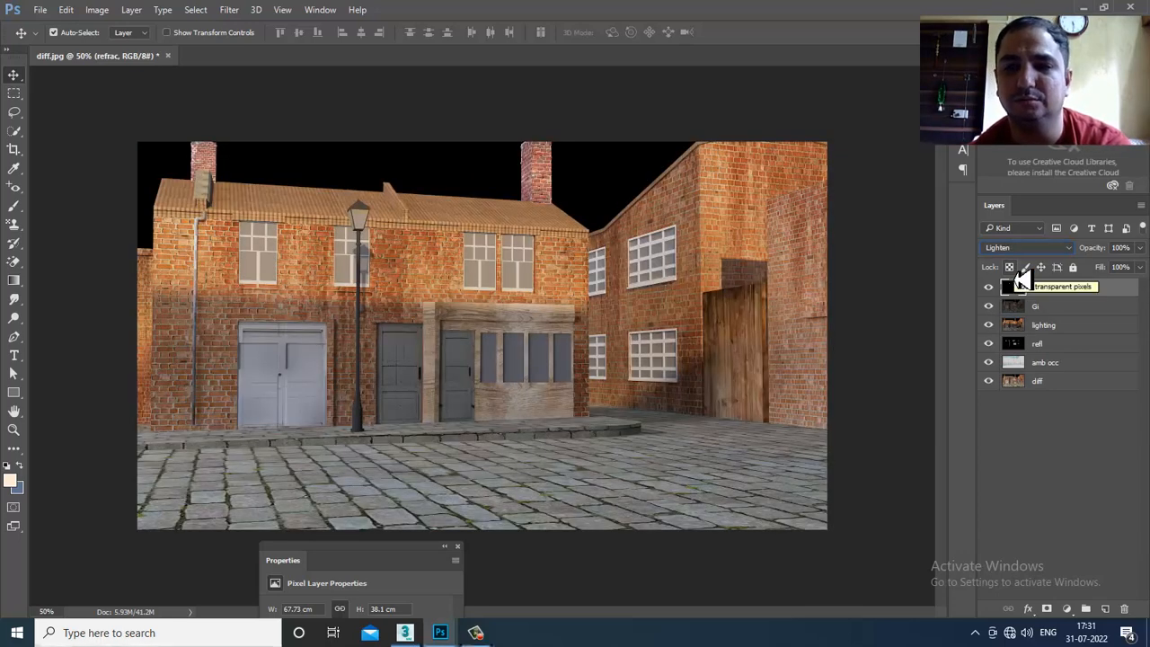
{"action": "left_click", "coordinate": [989, 287]}
{"action": "left_click", "coordinate": [989, 287]}
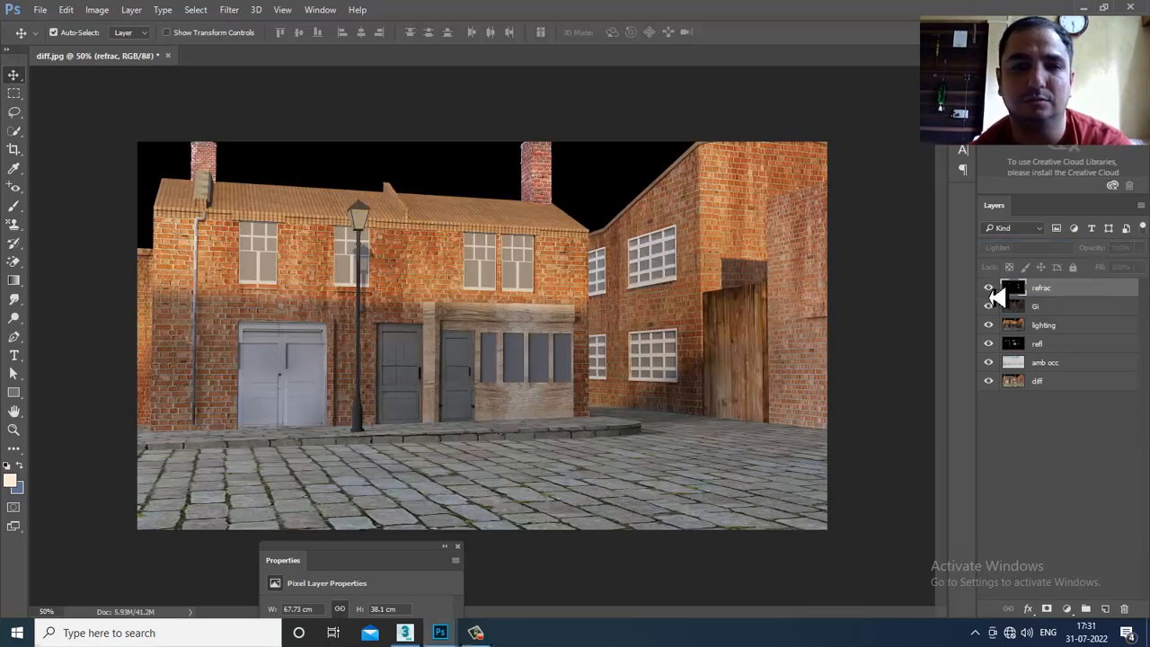
{"action": "left_click", "coordinate": [989, 288]}
{"action": "left_click", "coordinate": [989, 289]}
{"action": "left_click", "coordinate": [988, 289]}
{"action": "left_click", "coordinate": [989, 290]}
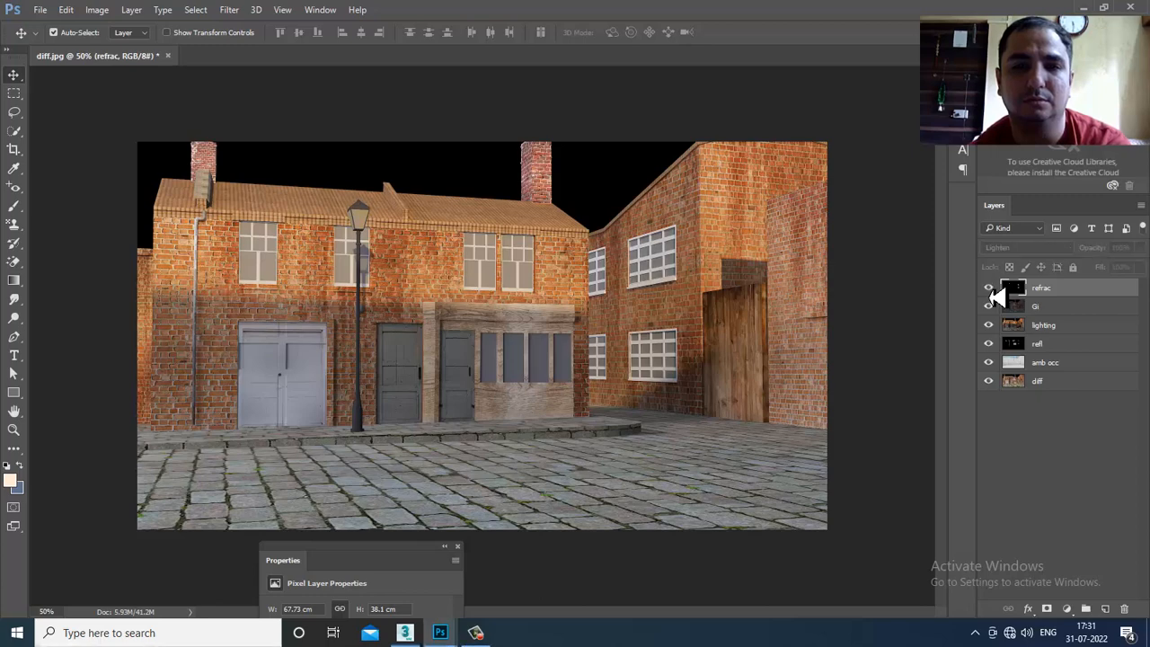
- Set refrac to Screen and toggle it off and on to check the windows, leaving it visible
{"action": "left_click", "coordinate": [1028, 250]}
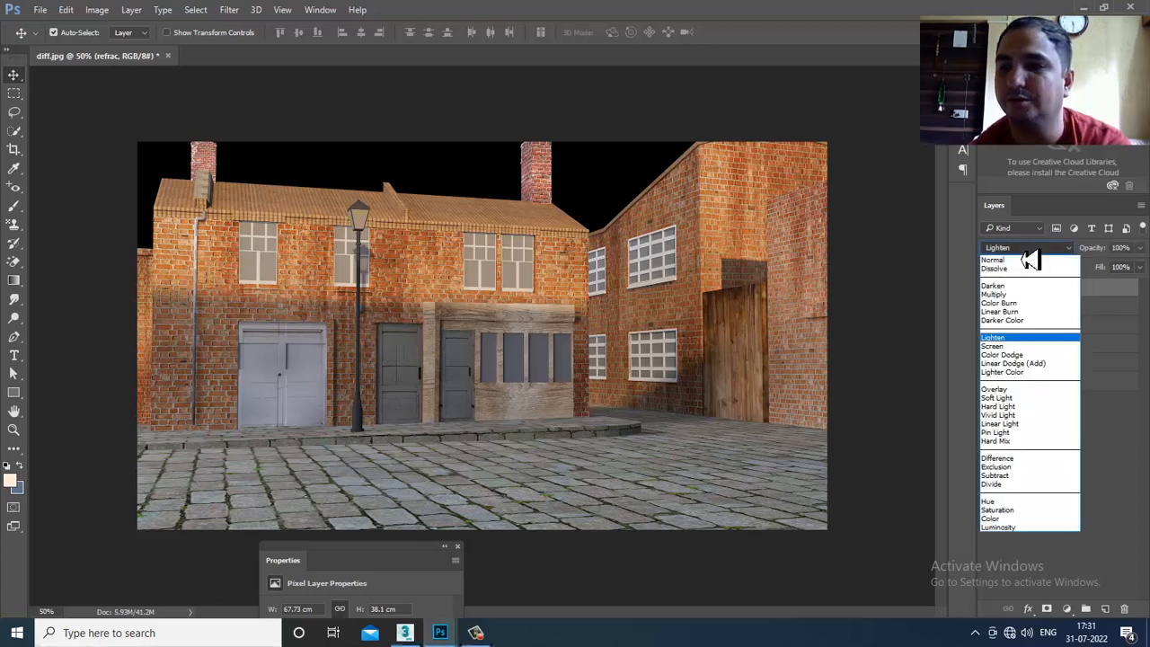
{"action": "left_click", "coordinate": [1004, 346]}
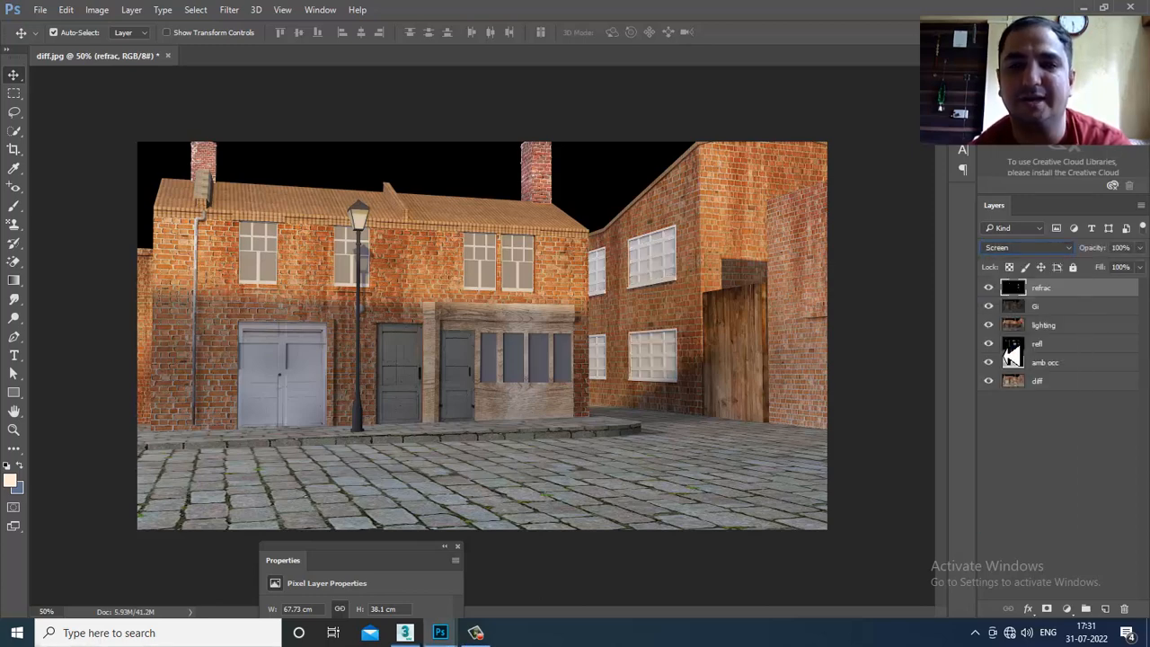
{"action": "left_click", "coordinate": [989, 289]}
{"action": "left_click", "coordinate": [990, 289]}
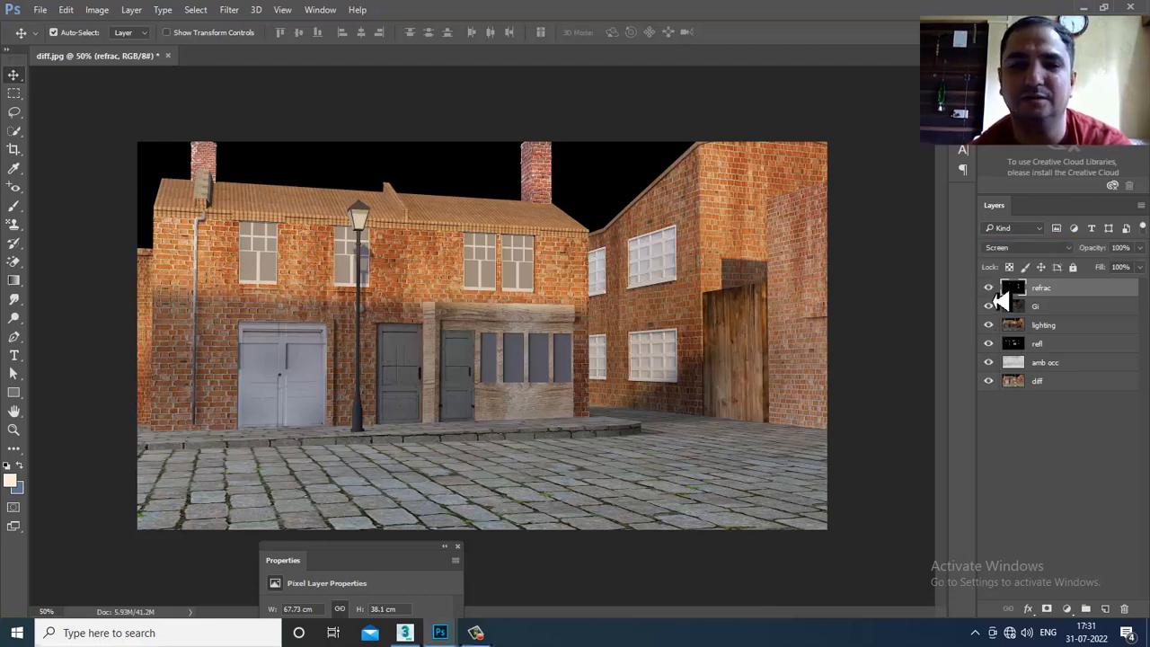
{"action": "left_click", "coordinate": [991, 295]}
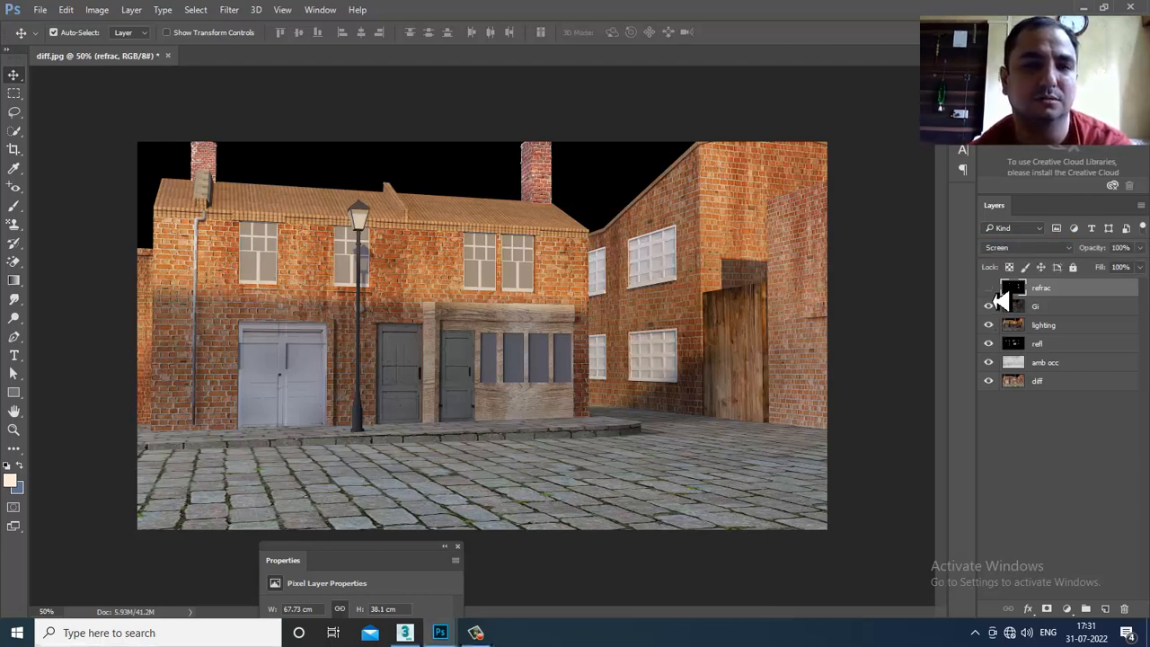
{"action": "left_click", "coordinate": [992, 294]}
{"action": "left_click", "coordinate": [991, 295]}
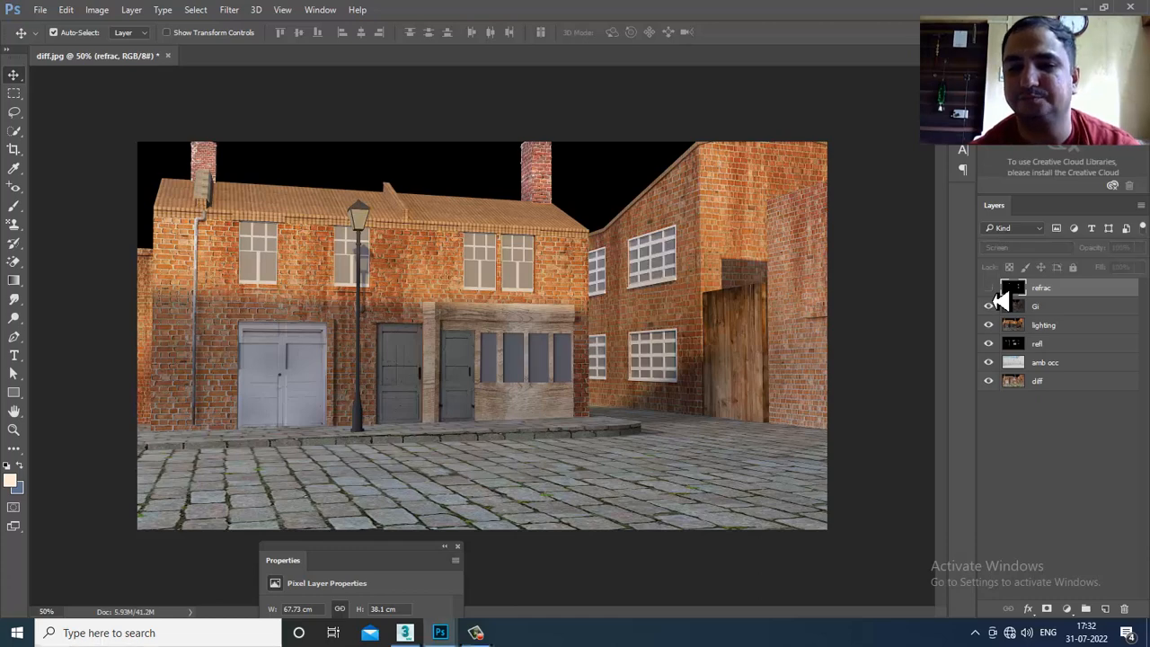
{"action": "left_click", "coordinate": [992, 295]}
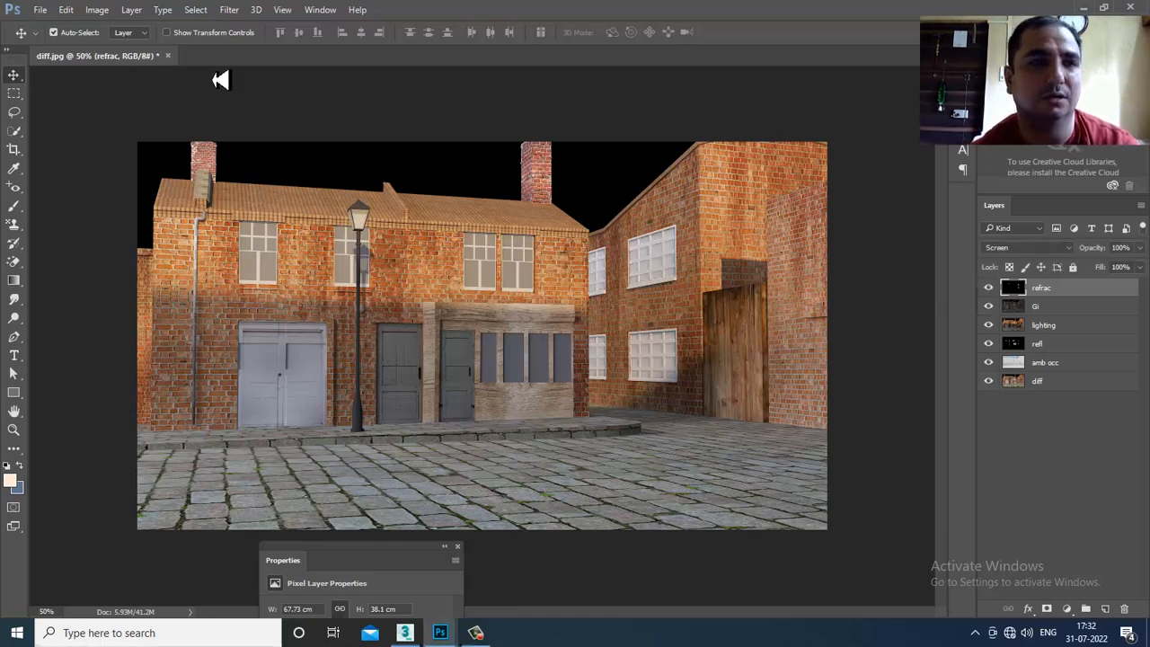
- Open spec.jpg, unlock its Background, and drag the image into the diff.jpg composite
{"action": "left_click", "coordinate": [41, 10]}
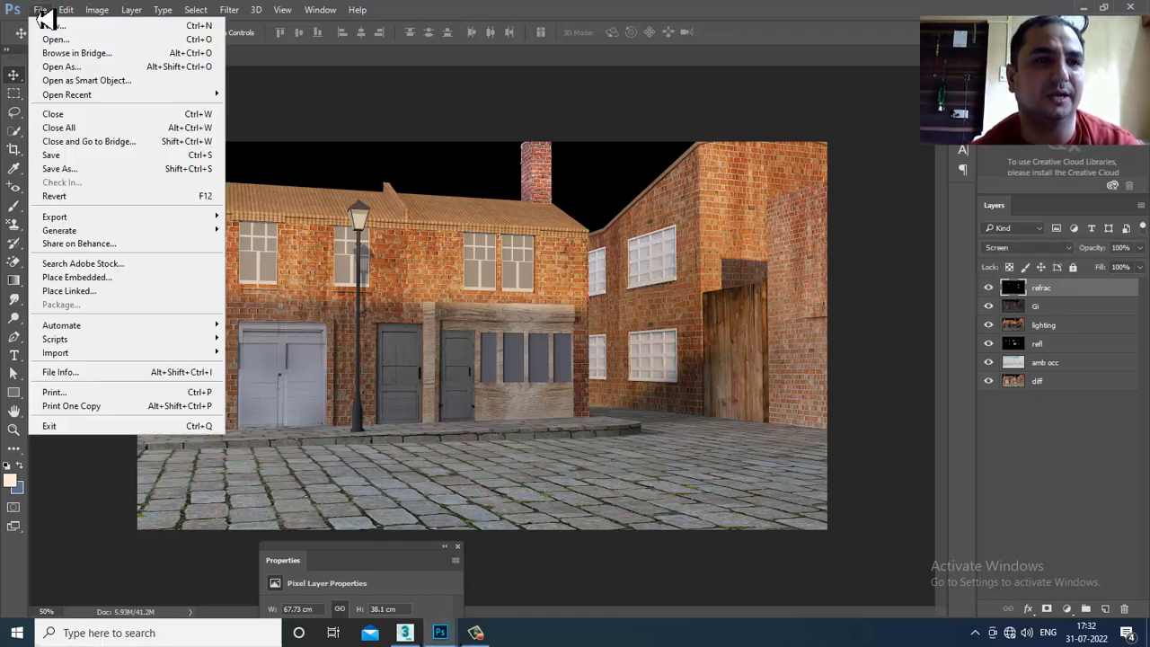
{"action": "left_click", "coordinate": [54, 39]}
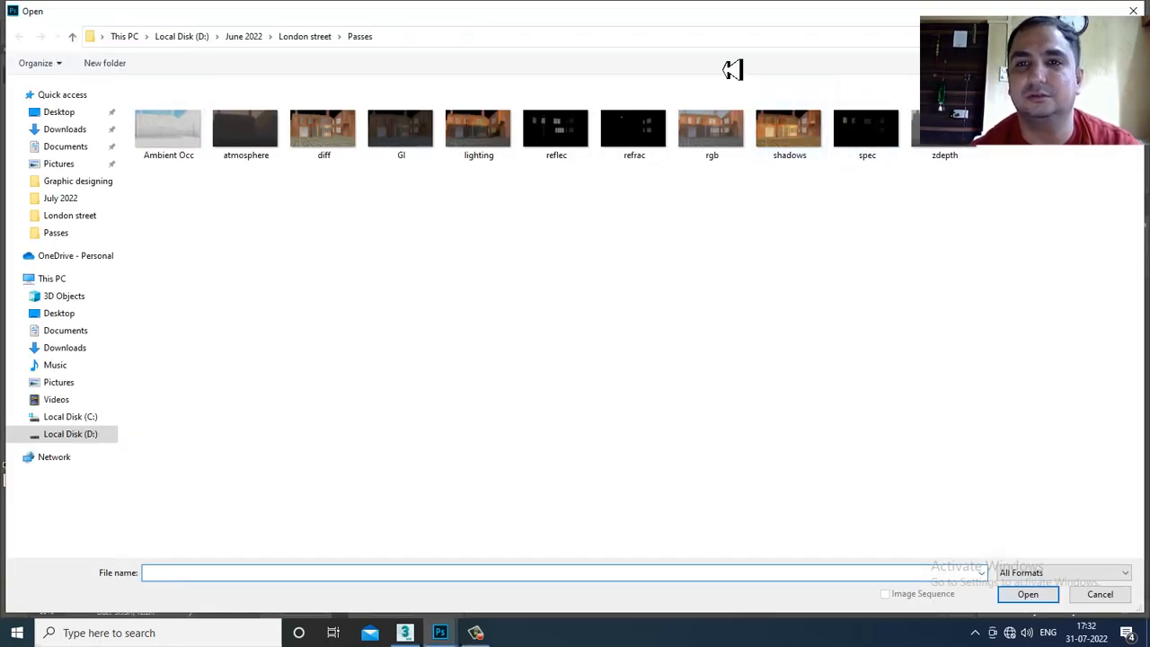
{"action": "left_click", "coordinate": [866, 152]}
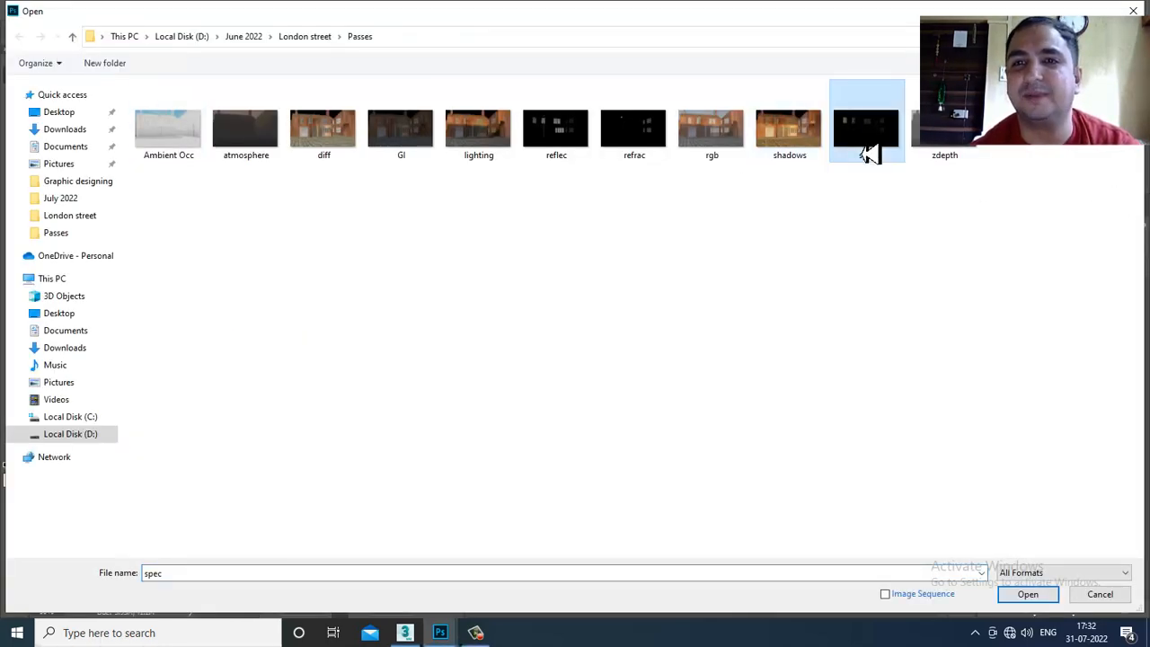
{"action": "left_click", "coordinate": [1029, 597]}
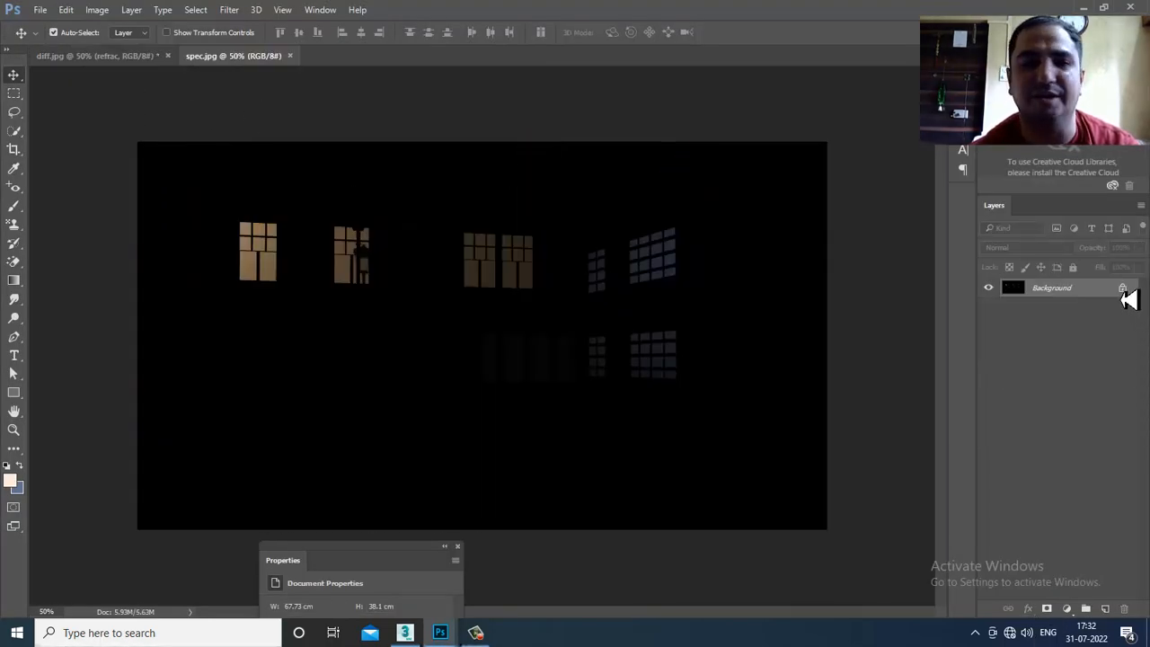
{"action": "left_click", "coordinate": [1123, 289]}
{"action": "left_click_drag", "start_coordinate": [245, 63], "coordinate": [904, 501]}
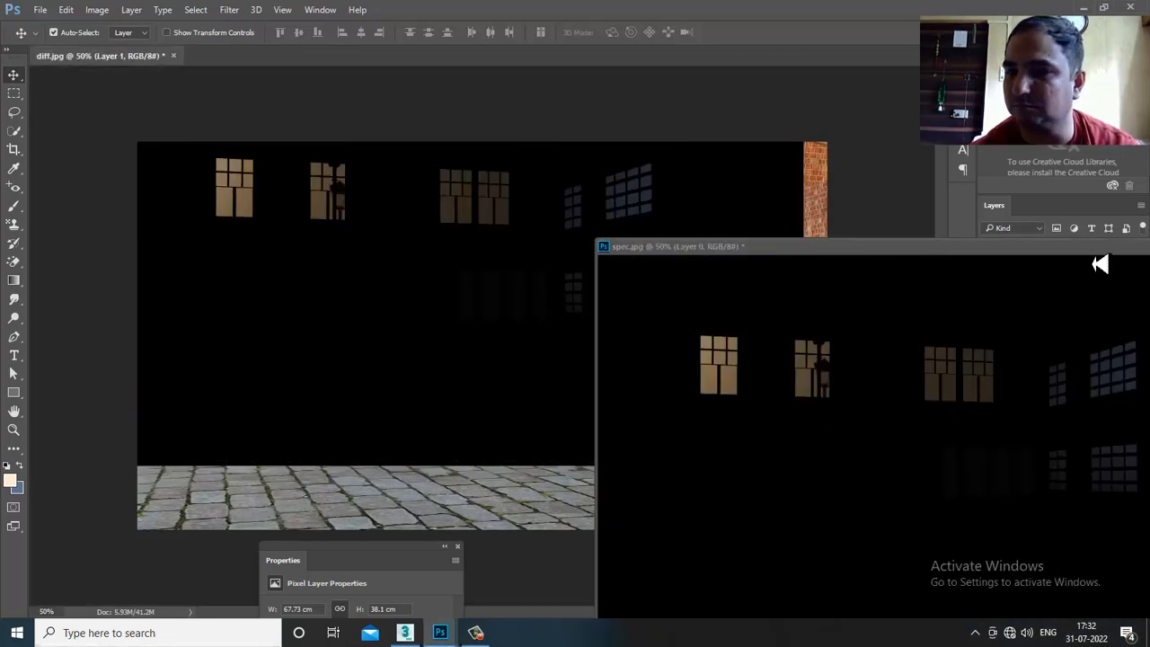
{"action": "left_click_drag", "start_coordinate": [1099, 263], "coordinate": [452, 362]}
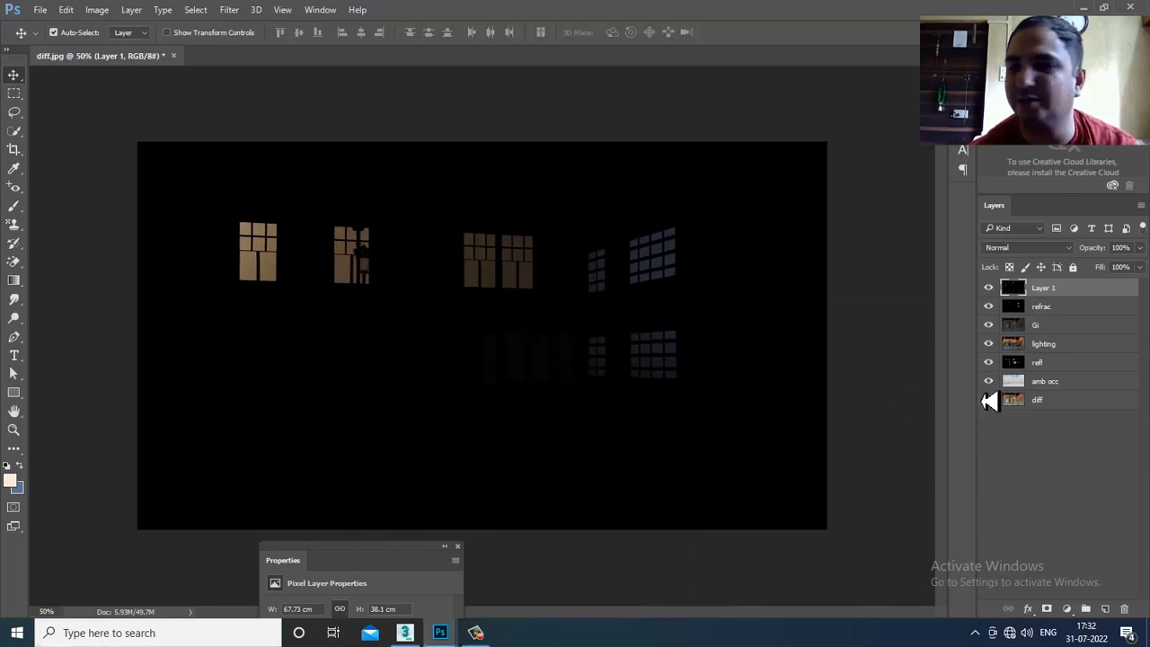
- Rename the new layer to 'spec'
{"action": "double_click", "coordinate": [1041, 289]}
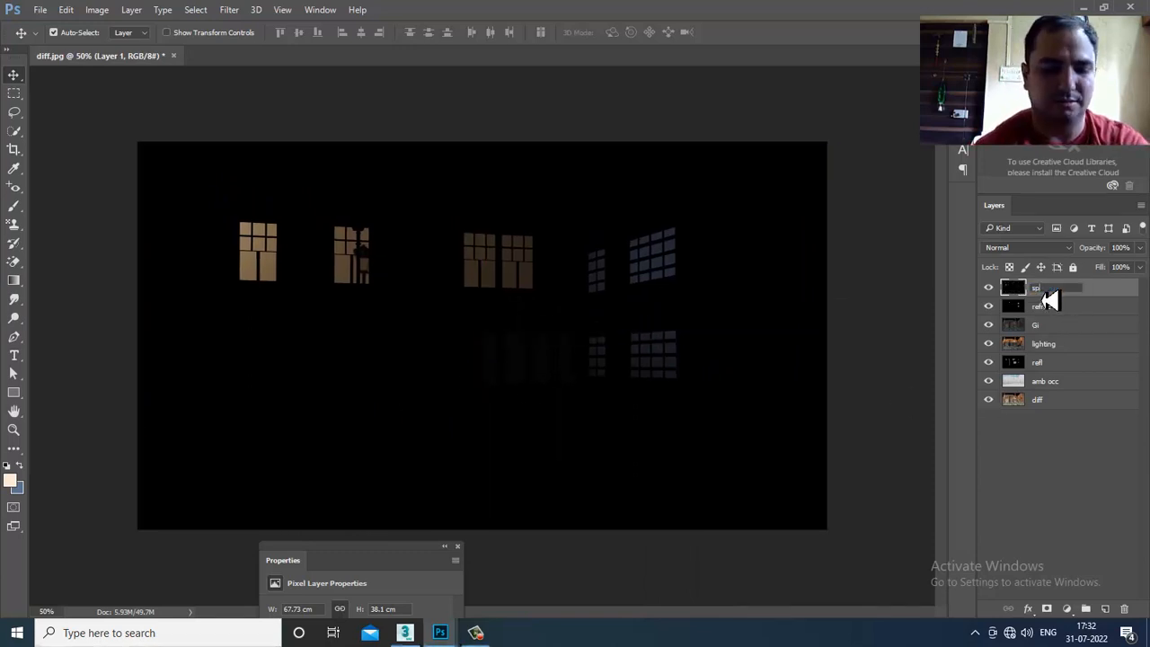
{"action": "type", "text": "spec"}
{"action": "key", "text": "Return"}
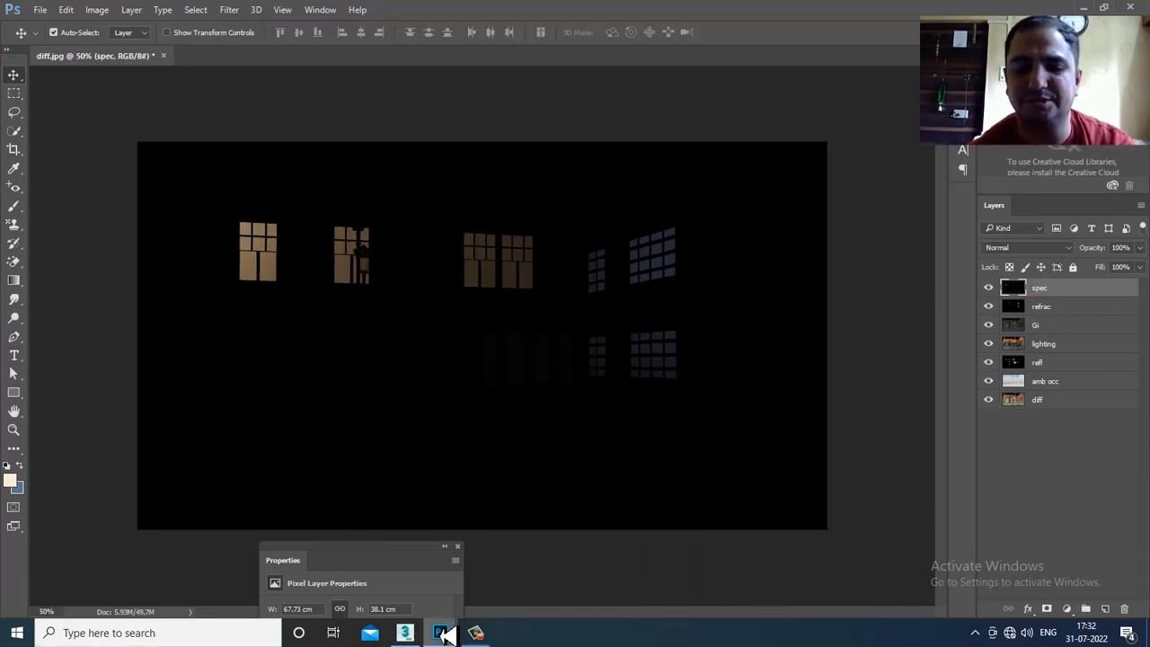
{"action": "left_click", "coordinate": [485, 632]}
{"action": "left_click", "coordinate": [487, 634]}
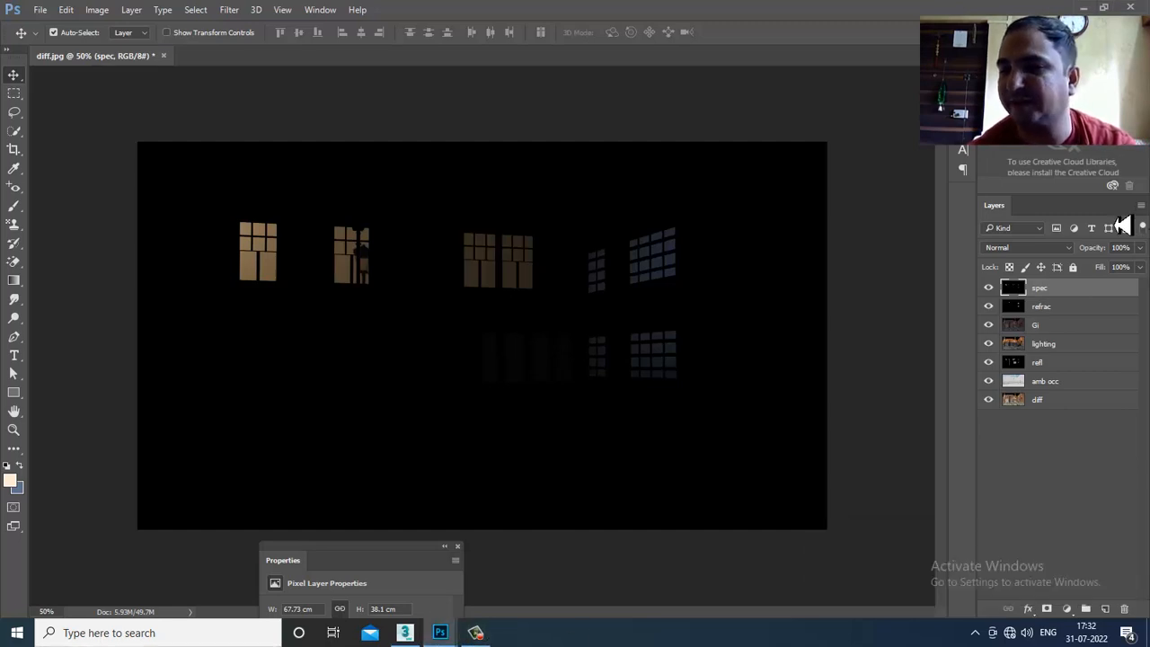
- Step spec through blend modes to Screen, toggling spec and refrac visibility to compare
{"action": "left_click", "coordinate": [1062, 250]}
{"action": "left_click", "coordinate": [1032, 272]}
{"action": "key", "text": "Down"}
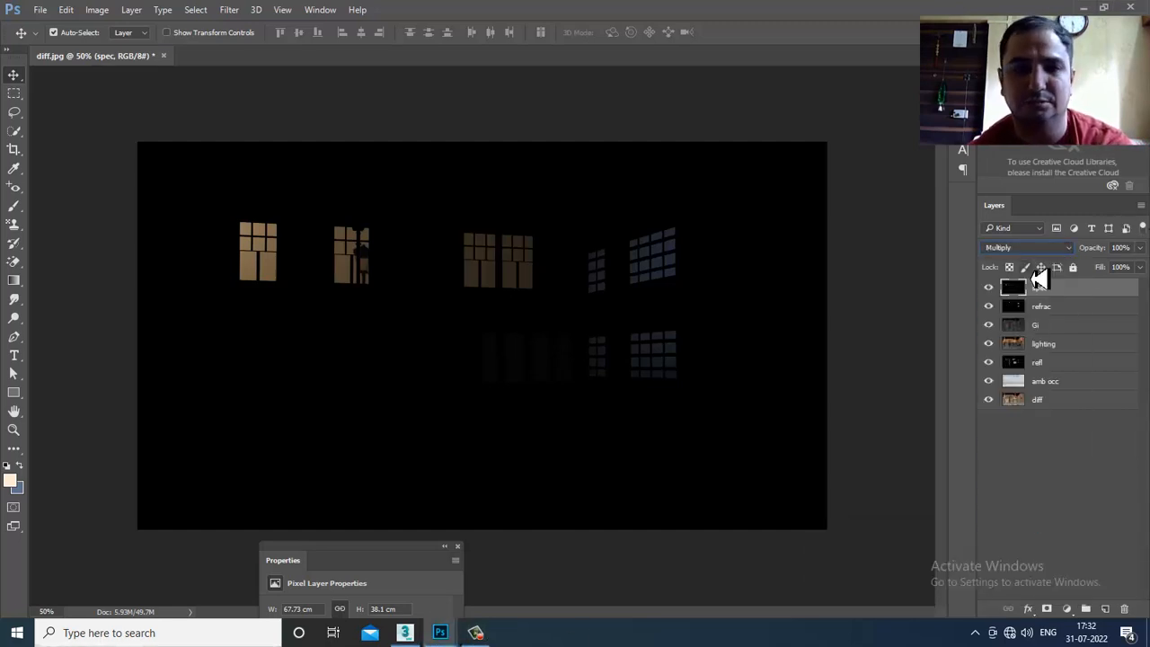
{"action": "key", "text": "Down"}
{"action": "key", "text": "Down"}
{"action": "key", "text": "Down"}
{"action": "key", "text": "Down"}
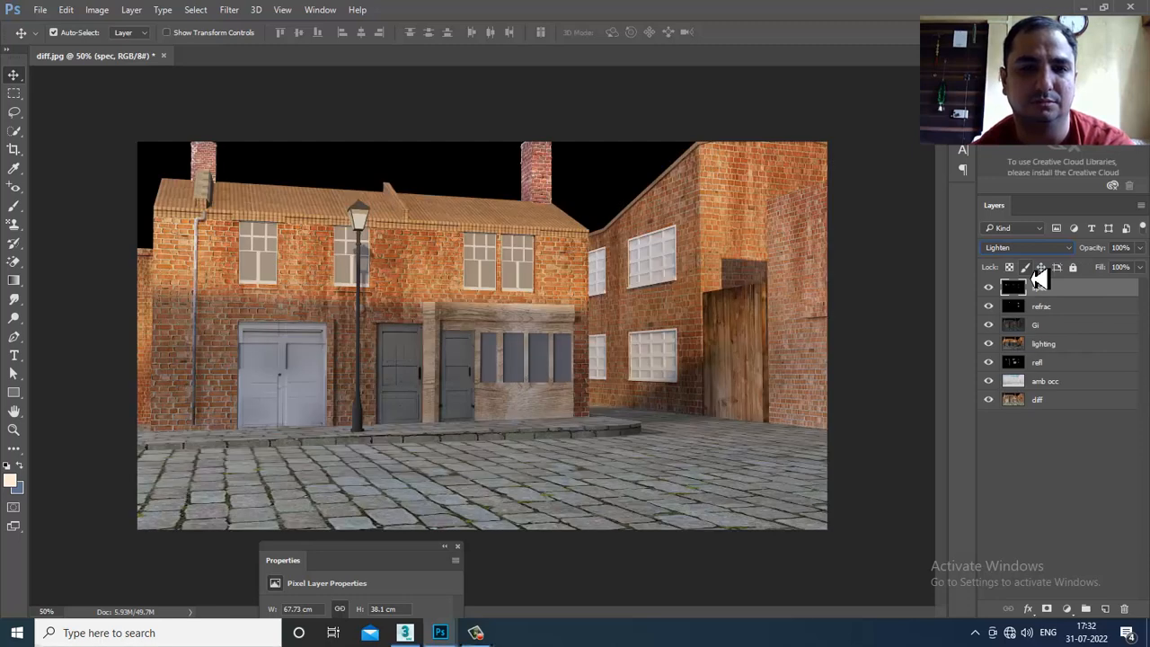
{"action": "key", "text": "Down"}
{"action": "left_click", "coordinate": [988, 289]}
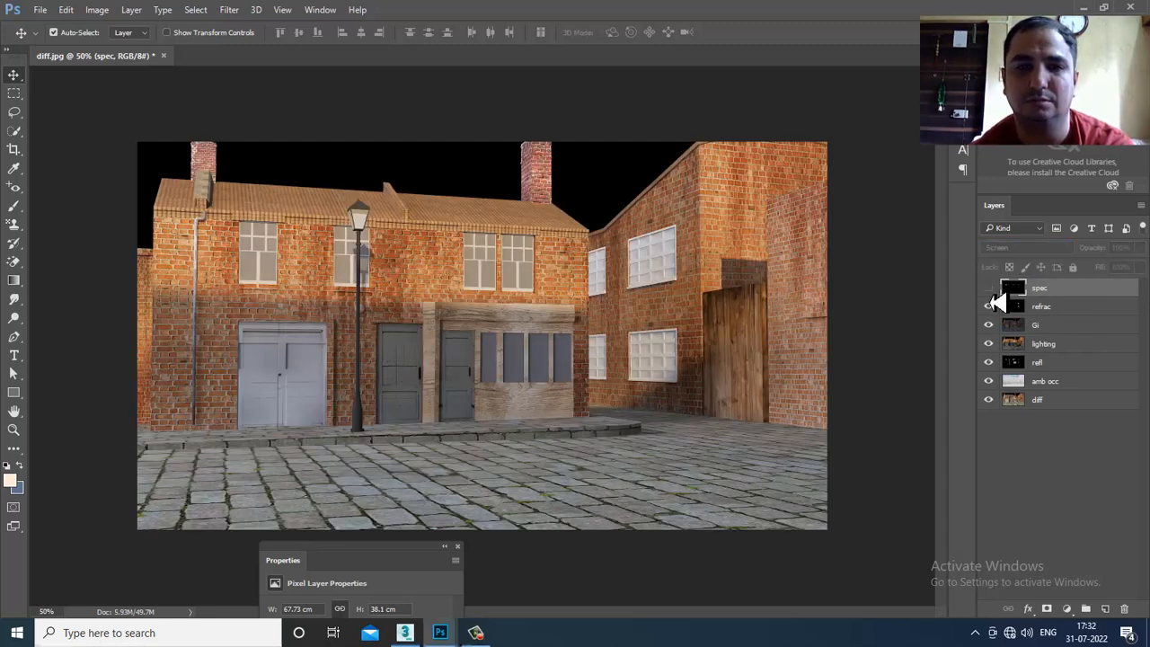
{"action": "left_click", "coordinate": [989, 289]}
{"action": "left_click", "coordinate": [989, 289]}
{"action": "left_click", "coordinate": [988, 290]}
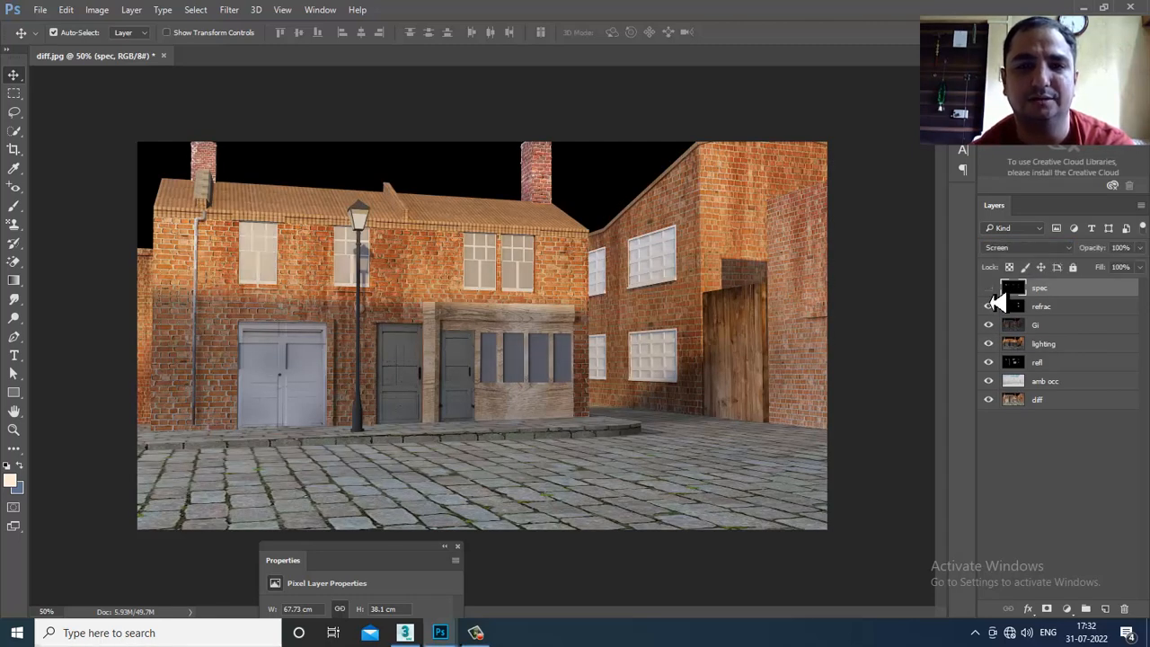
{"action": "left_click", "coordinate": [988, 305]}
{"action": "left_click", "coordinate": [989, 306]}
- Try Lighter Color, Overlay, Soft Light and Vivid Light on the spec layer
{"action": "left_click", "coordinate": [1026, 249]}
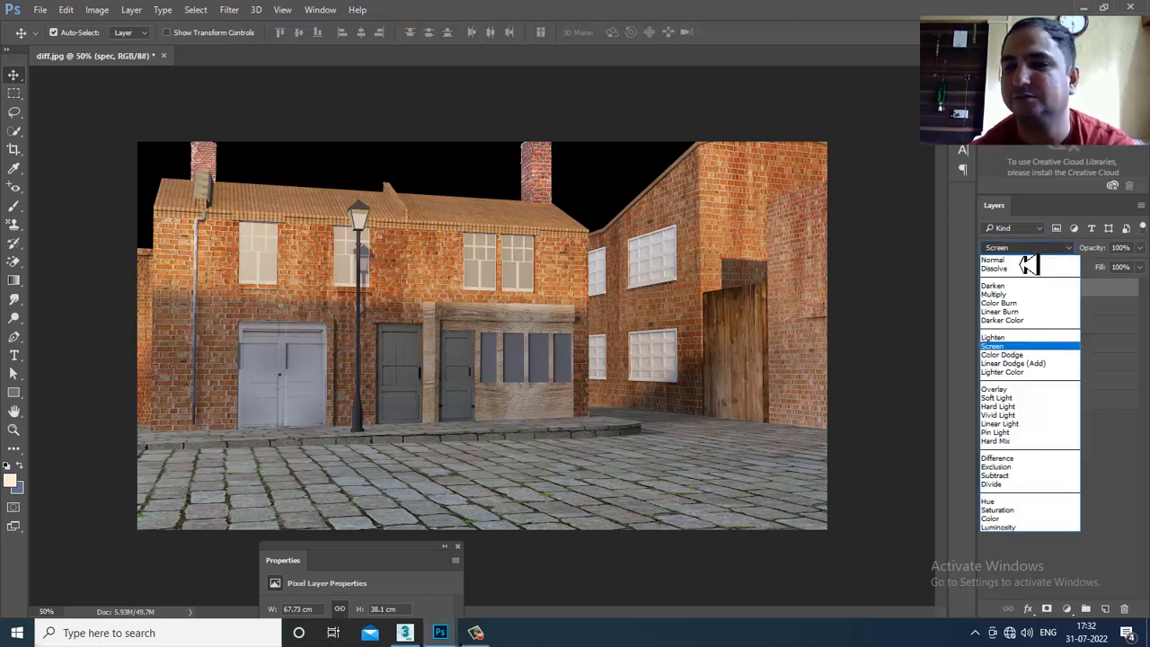
{"action": "left_click", "coordinate": [1014, 371]}
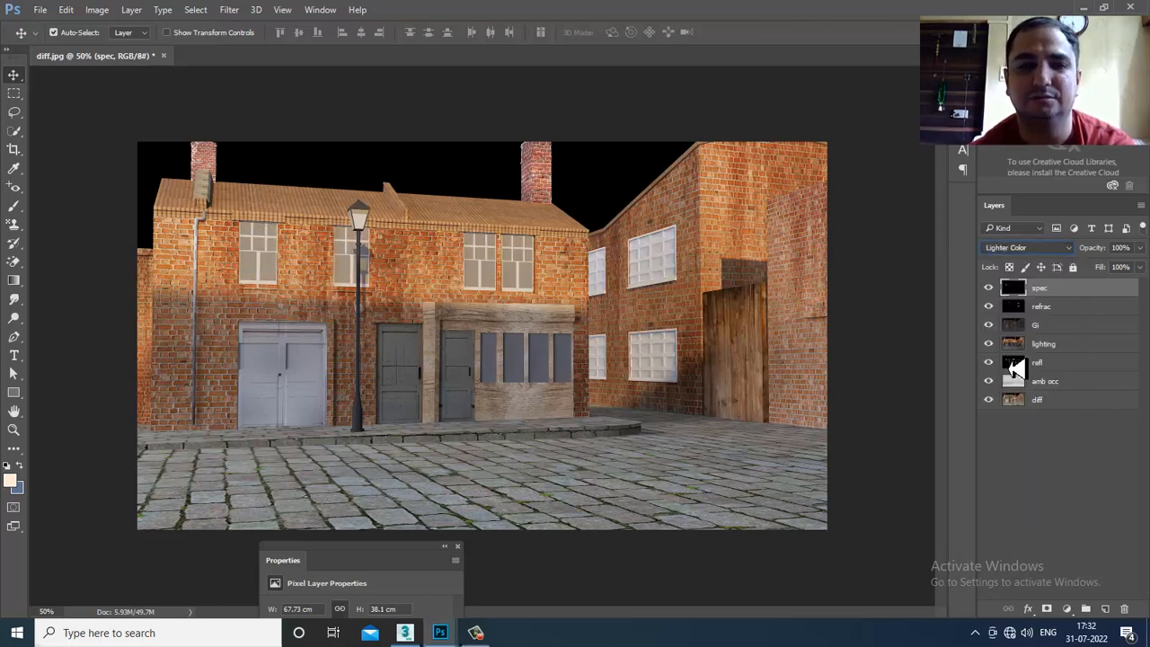
{"action": "key", "text": "Down"}
{"action": "key", "text": "Down"}
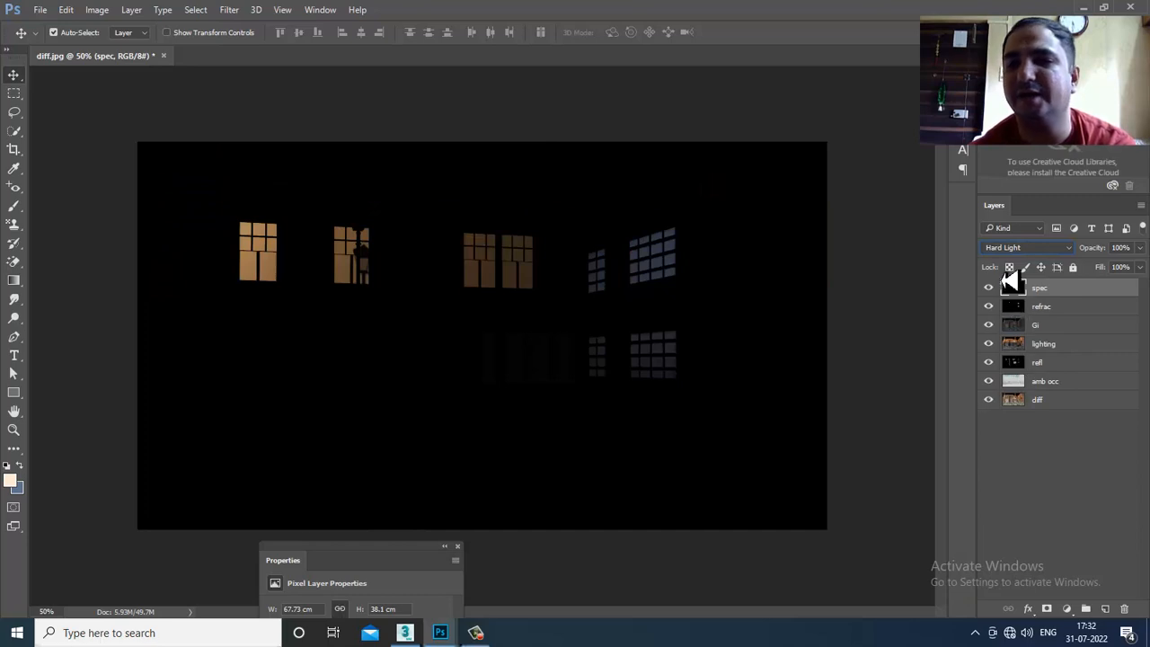
{"action": "key", "text": "Down"}
{"action": "left_click", "coordinate": [1010, 251]}
{"action": "left_click", "coordinate": [1028, 356]}
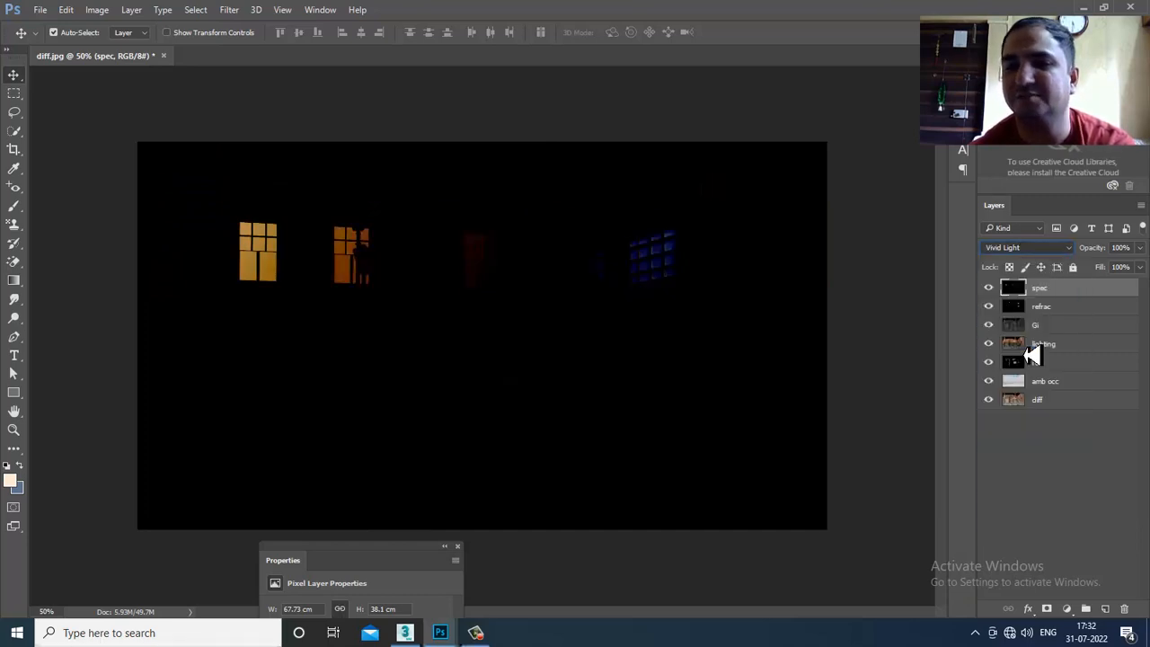
{"action": "left_click", "coordinate": [988, 288]}
- Compare Lighten and Color Dodge, then settle spec on Screen with the layer visible
{"action": "left_click", "coordinate": [1033, 247]}
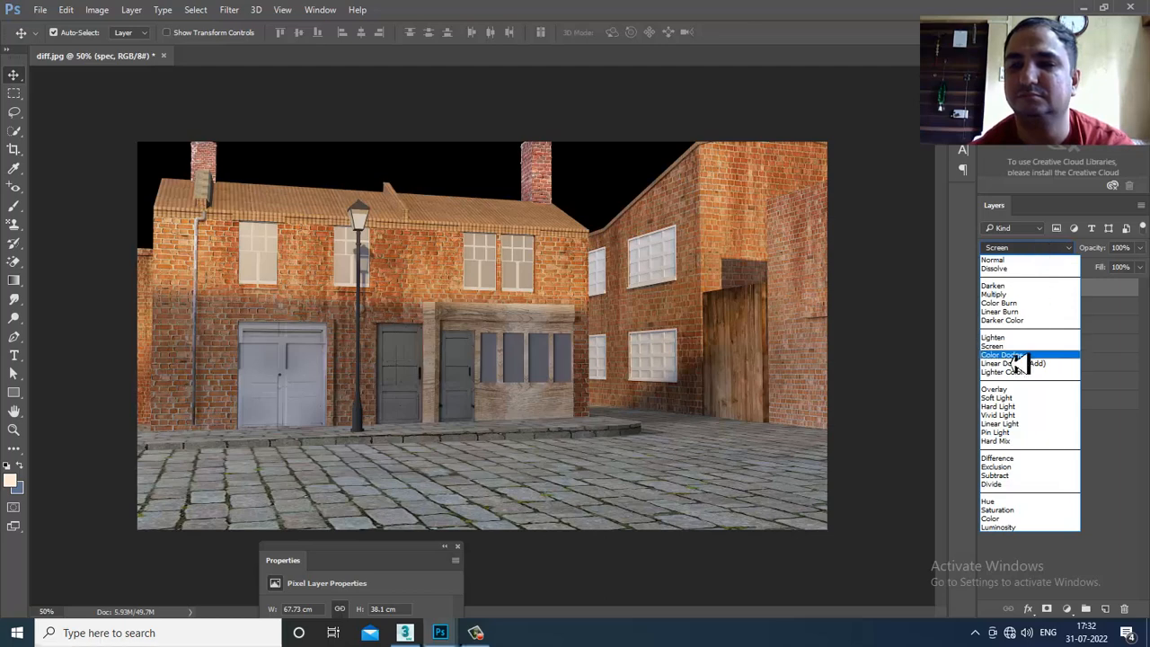
{"action": "left_click", "coordinate": [1037, 353]}
{"action": "left_click", "coordinate": [1028, 248]}
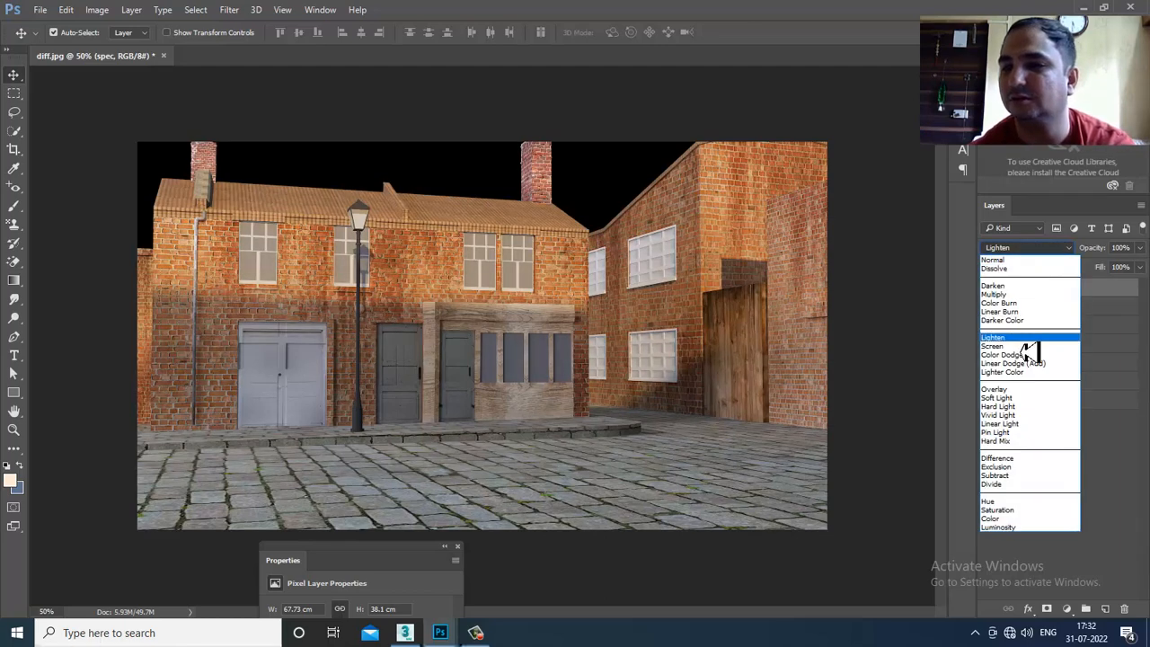
{"action": "left_click", "coordinate": [1037, 365]}
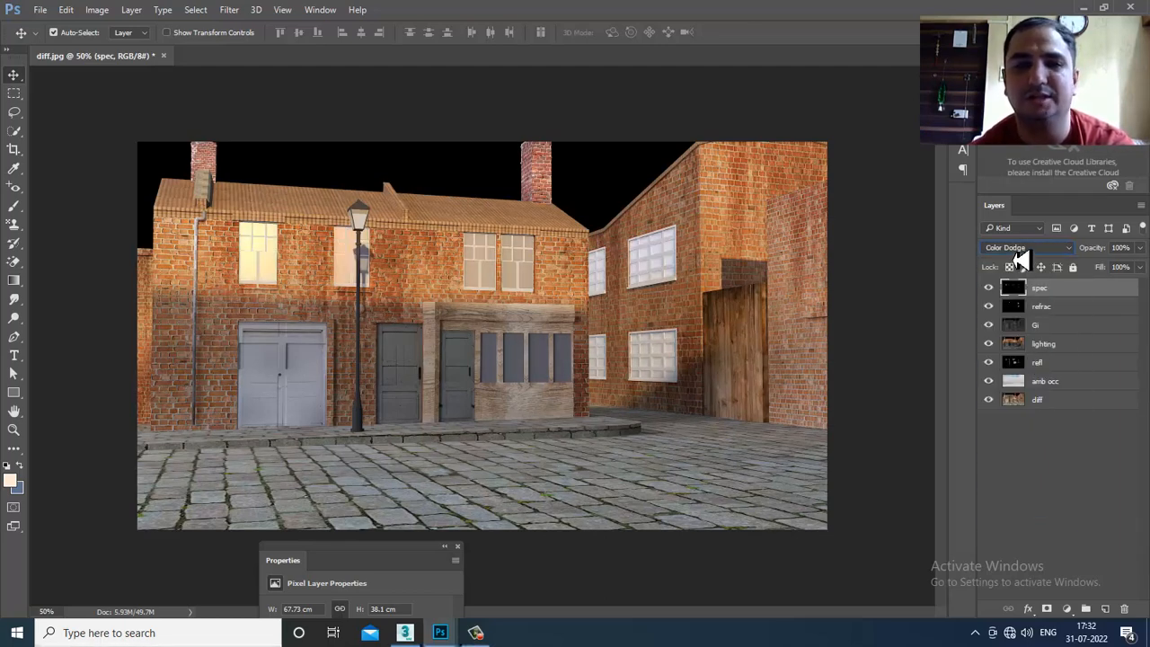
{"action": "left_click", "coordinate": [1021, 252]}
{"action": "left_click", "coordinate": [1043, 352]}
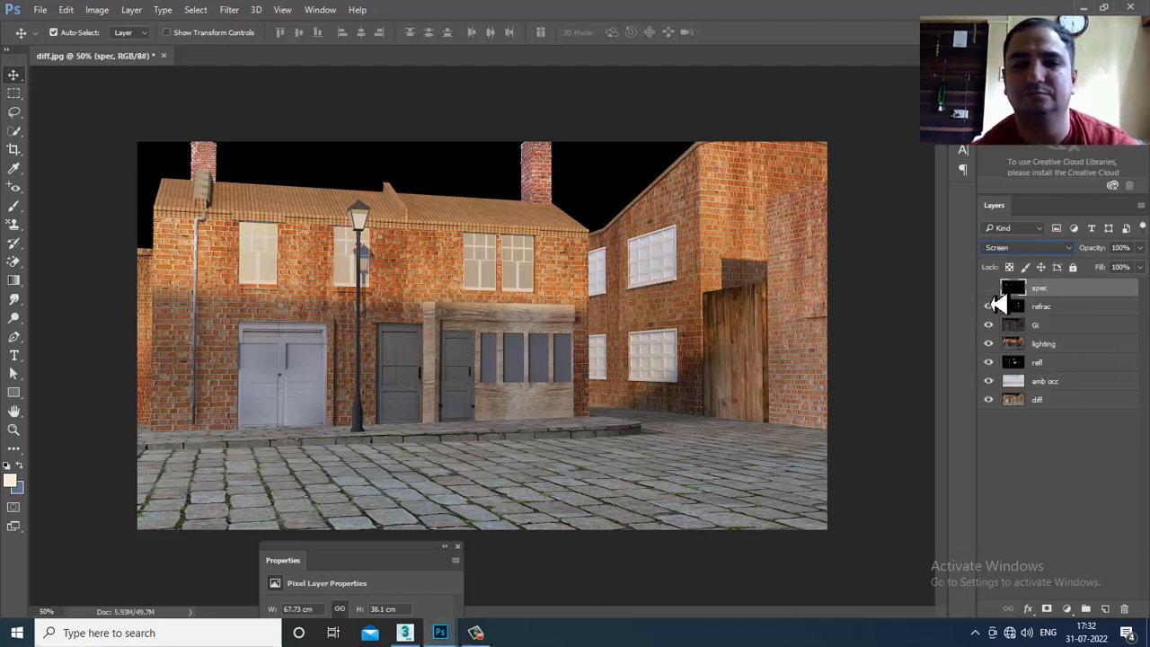
{"action": "left_click", "coordinate": [988, 287]}
- Open the File > Open dialog on the Passes folder and select the zdepth thumbnail
{"action": "left_click", "coordinate": [40, 10]}
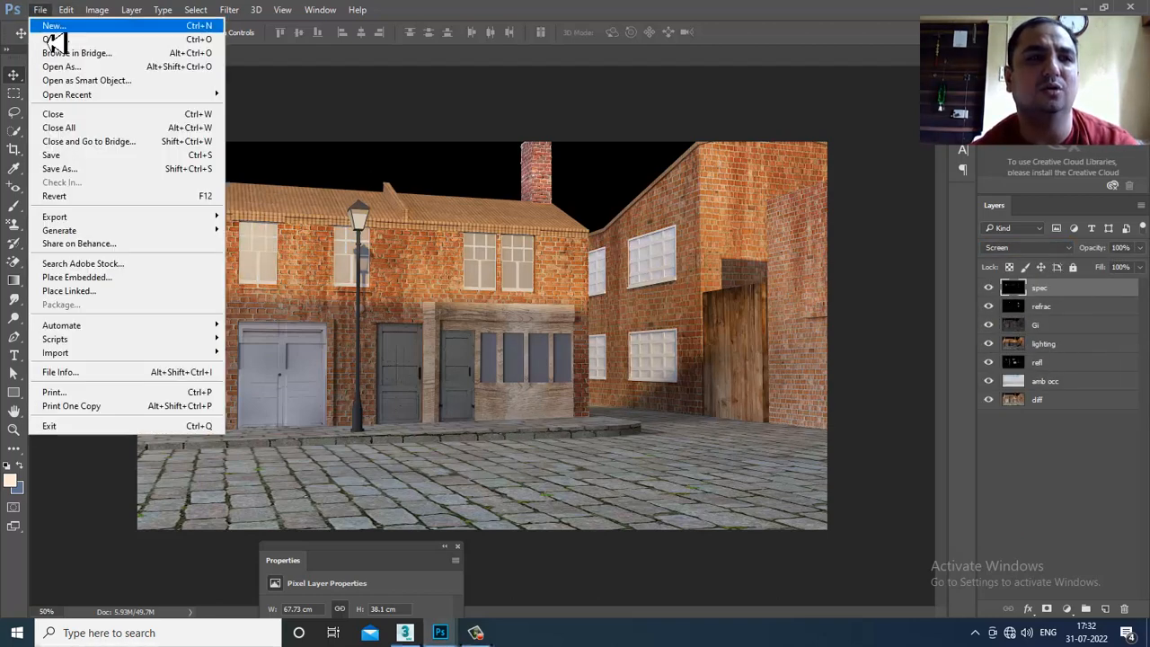
{"action": "left_click", "coordinate": [52, 39]}
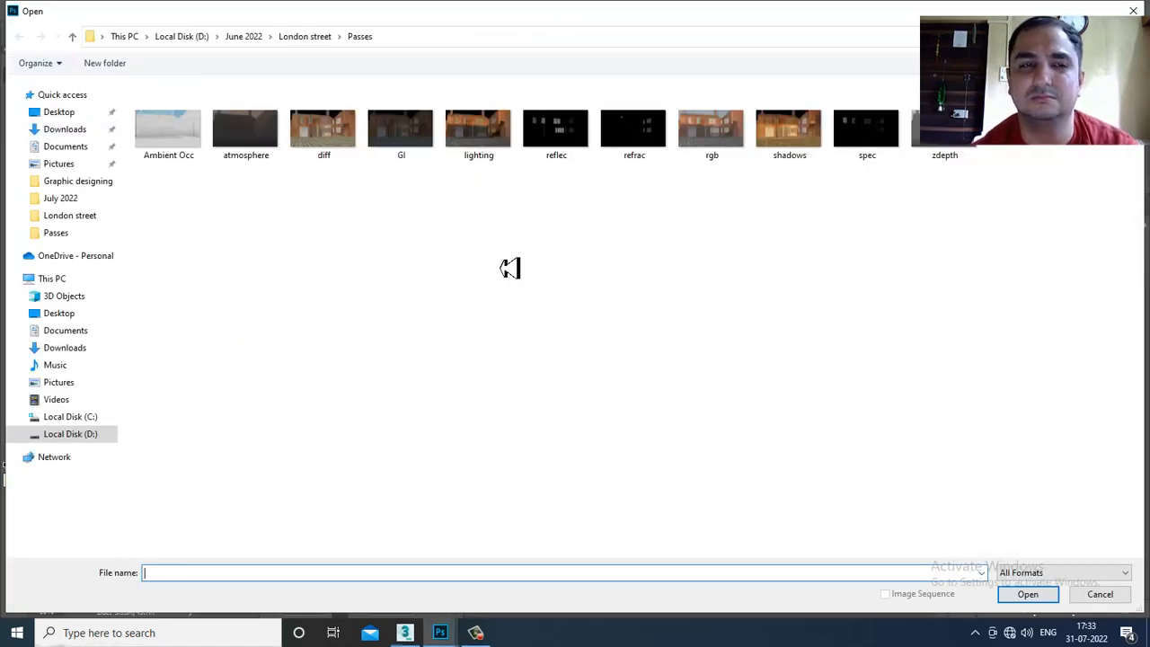
{"action": "left_click", "coordinate": [932, 148]}
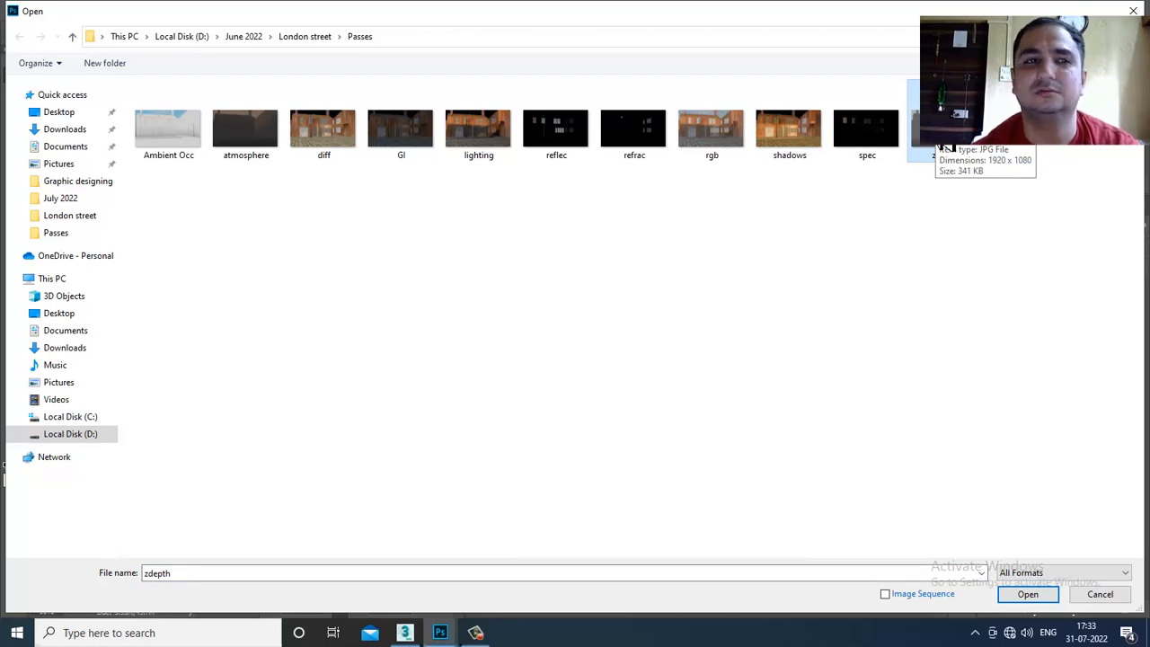
- Open the atmosphere pass, unlock it, and drag it into diff.jpg, centred over the whole canvas
{"action": "double_click", "coordinate": [233, 149]}
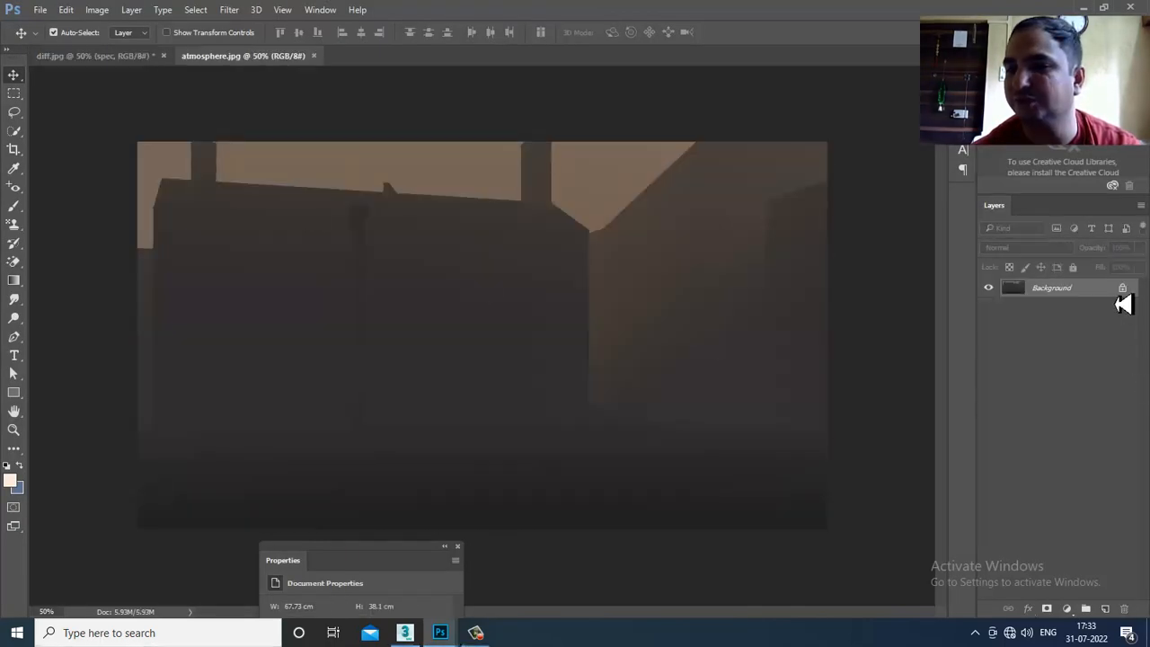
{"action": "left_click", "coordinate": [1122, 288]}
{"action": "left_click_drag", "start_coordinate": [270, 55], "coordinate": [857, 403]}
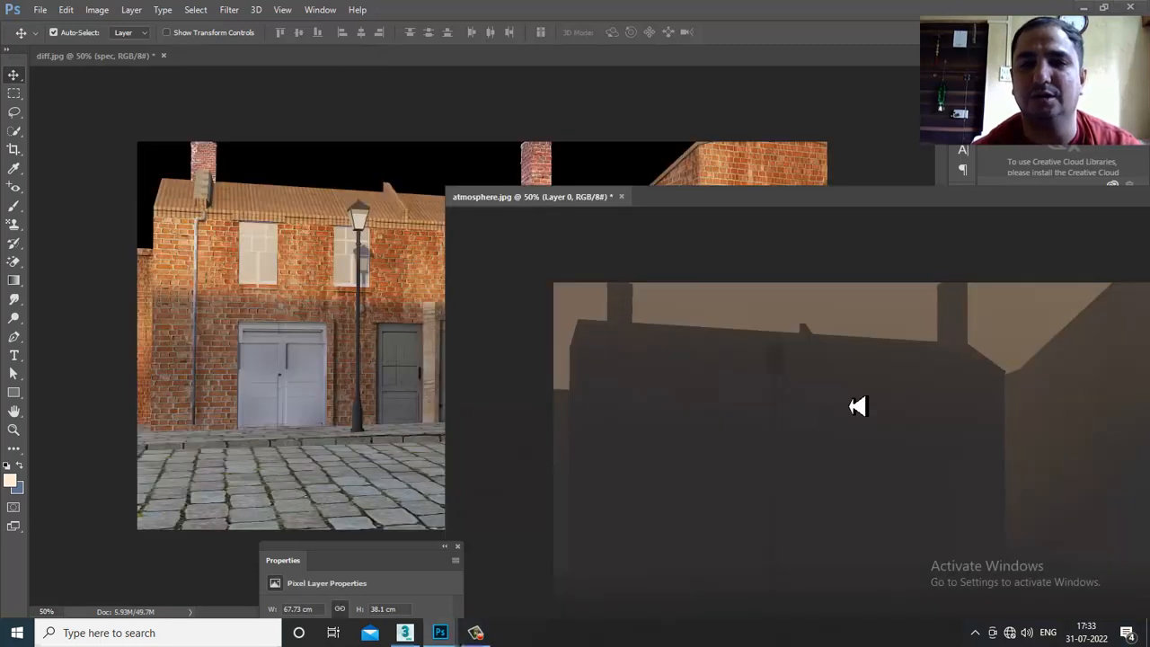
{"action": "left_click_drag", "start_coordinate": [402, 316], "coordinate": [406, 314]}
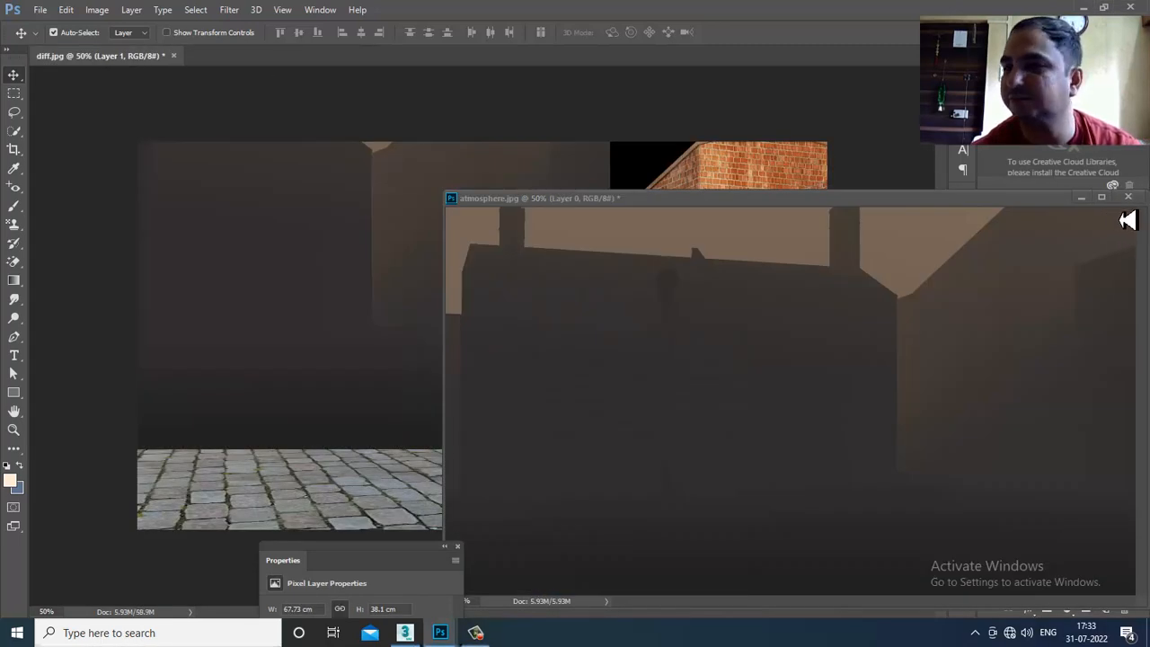
{"action": "left_click", "coordinate": [1081, 197]}
{"action": "left_click_drag", "start_coordinate": [376, 384], "coordinate": [395, 395]}
{"action": "left_click_drag", "start_coordinate": [549, 448], "coordinate": [575, 455]}
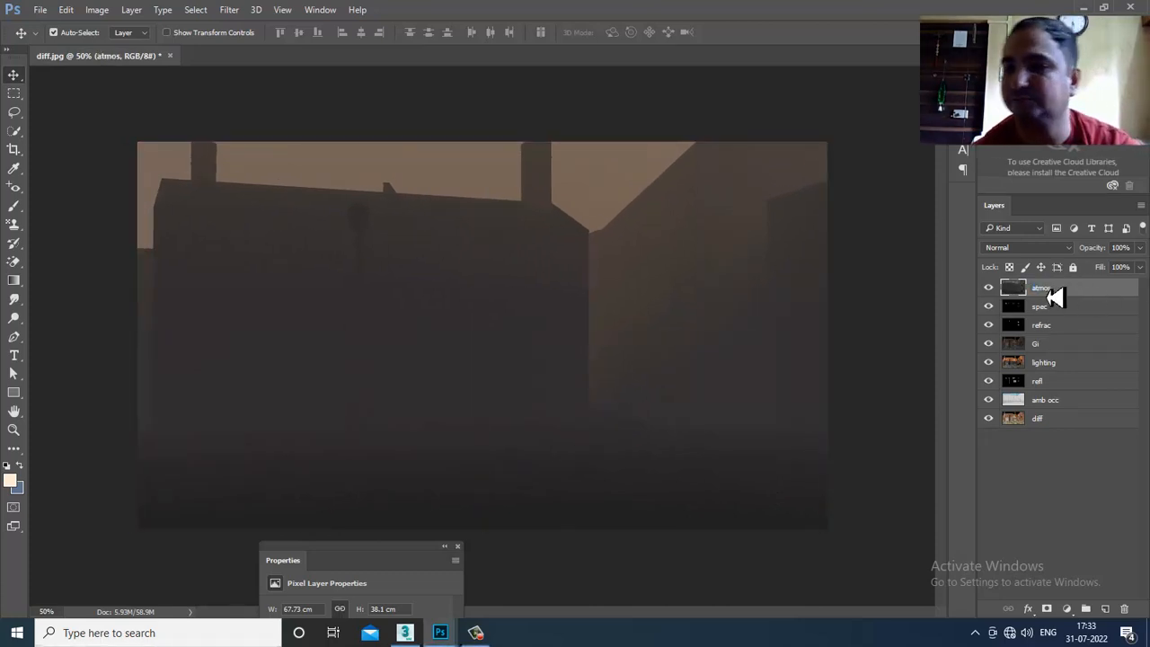
- Try Multiply, Lighten and Screen on atmos, hiding and reshowing the pass layers to compare
{"action": "left_click", "coordinate": [1013, 248]}
{"action": "left_click", "coordinate": [1020, 277]}
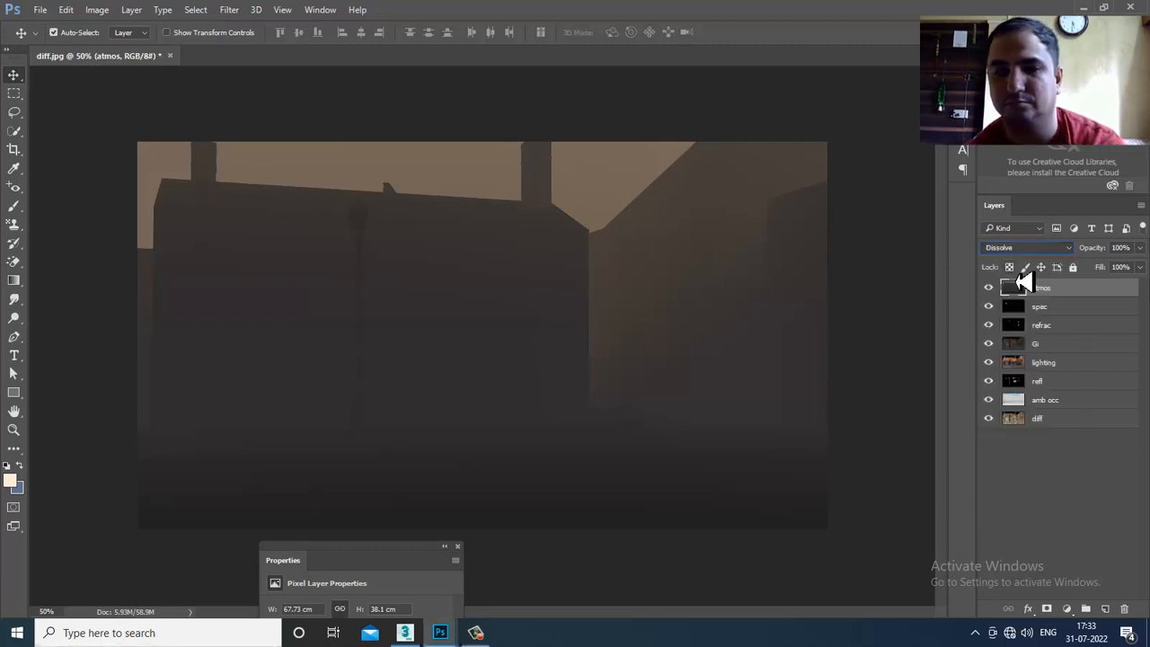
{"action": "key", "text": "Down"}
{"action": "key", "text": "Down"}
{"action": "key", "text": "Down"}
{"action": "key", "text": "Down"}
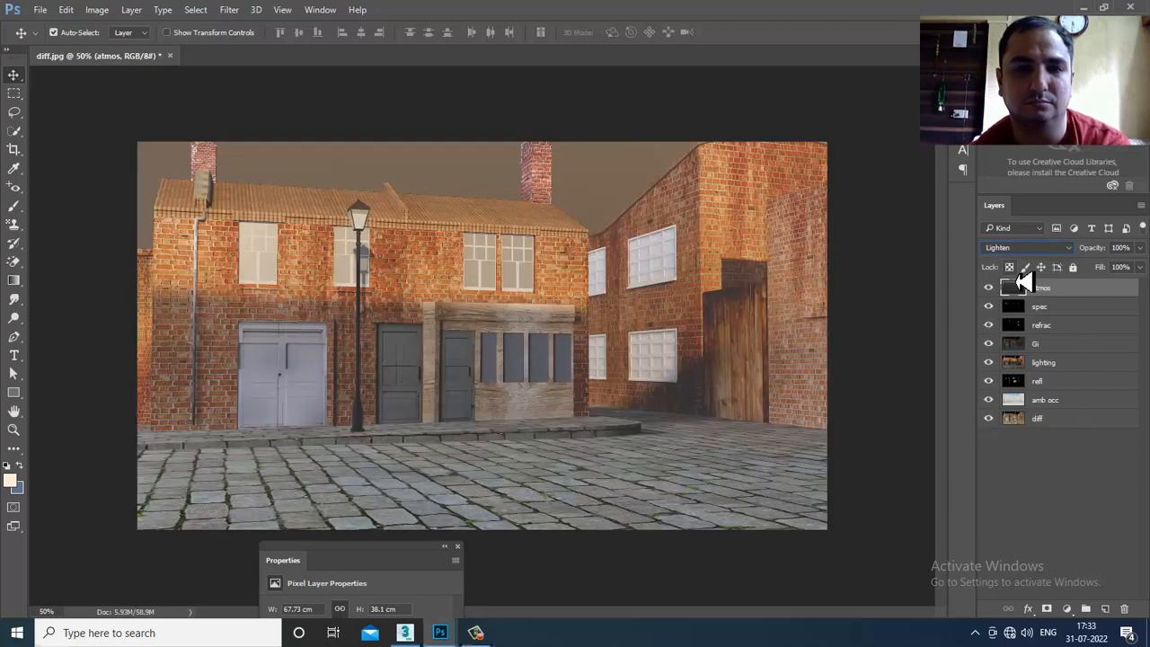
{"action": "key", "text": "Down"}
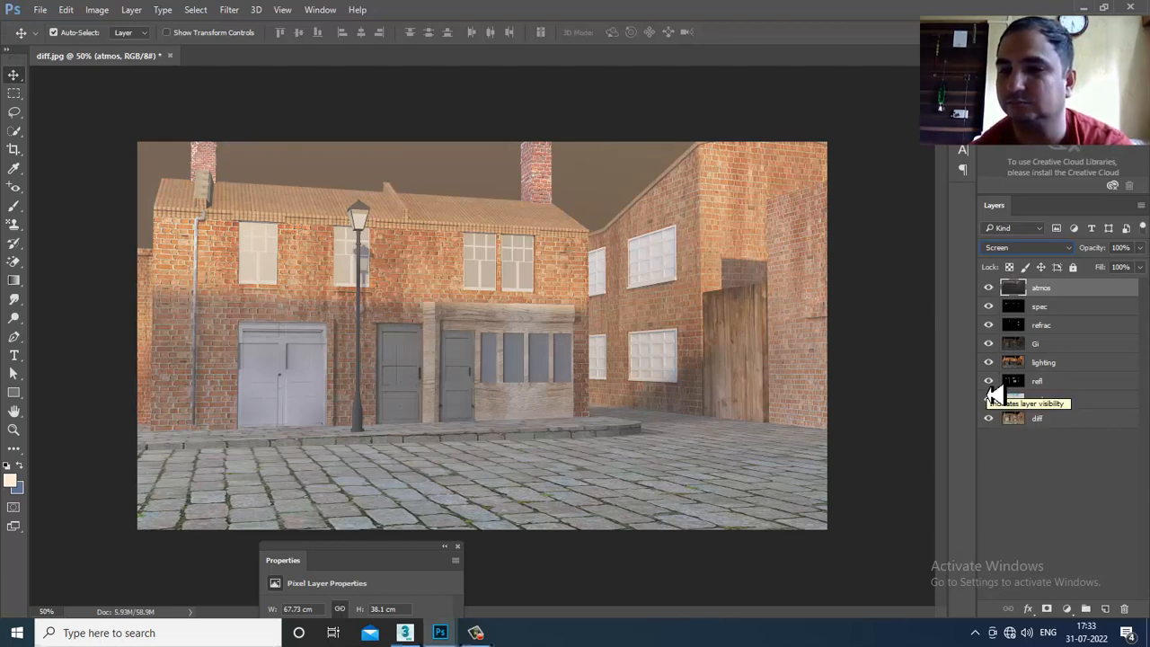
{"action": "left_click_drag", "start_coordinate": [989, 383], "coordinate": [993, 277]}
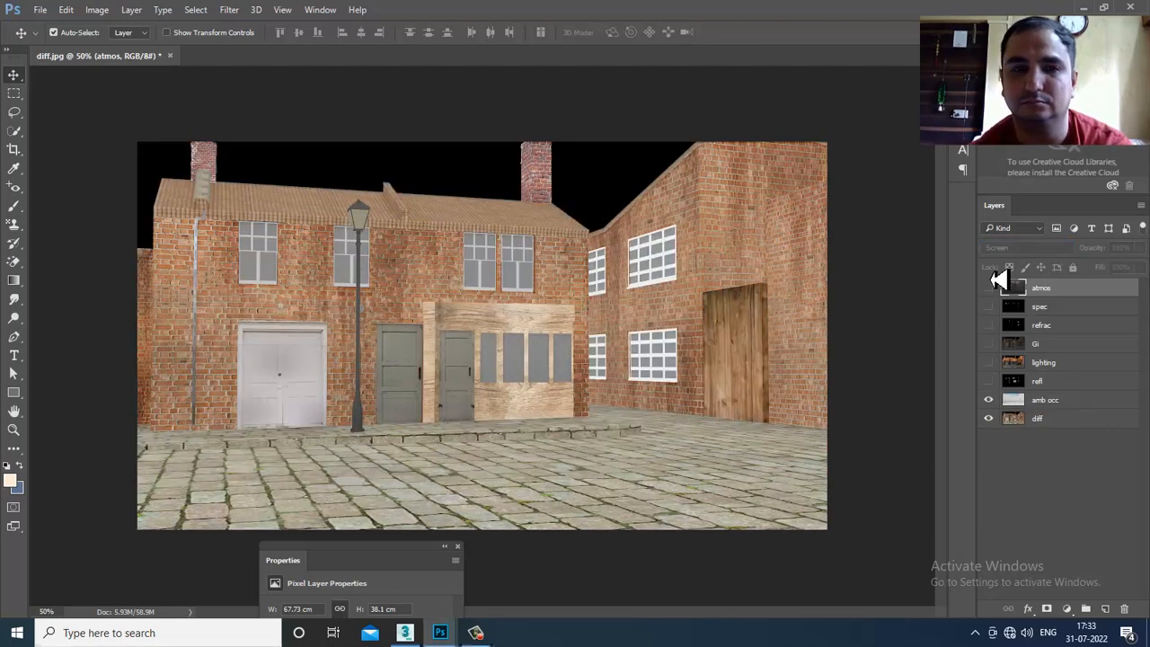
{"action": "left_click", "coordinate": [991, 402]}
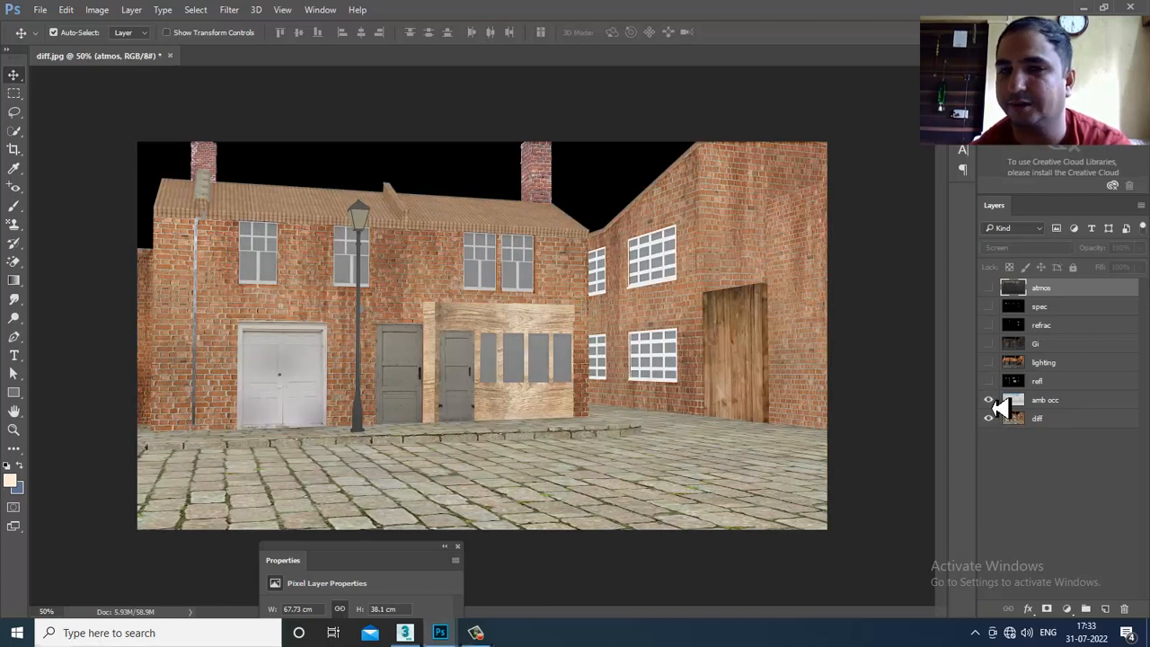
{"action": "left_click_drag", "start_coordinate": [989, 382], "coordinate": [997, 296]}
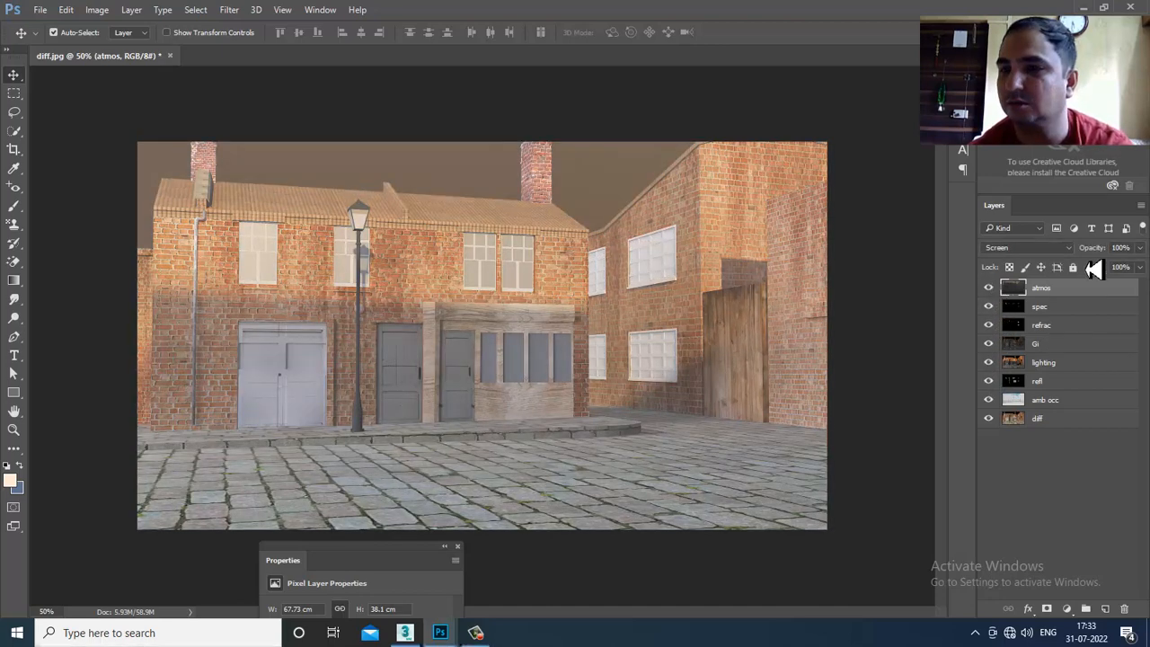
- Switch atmos to Color Dodge, then settle on Lighter Color
{"action": "left_click", "coordinate": [1033, 251]}
{"action": "left_click", "coordinate": [1024, 361]}
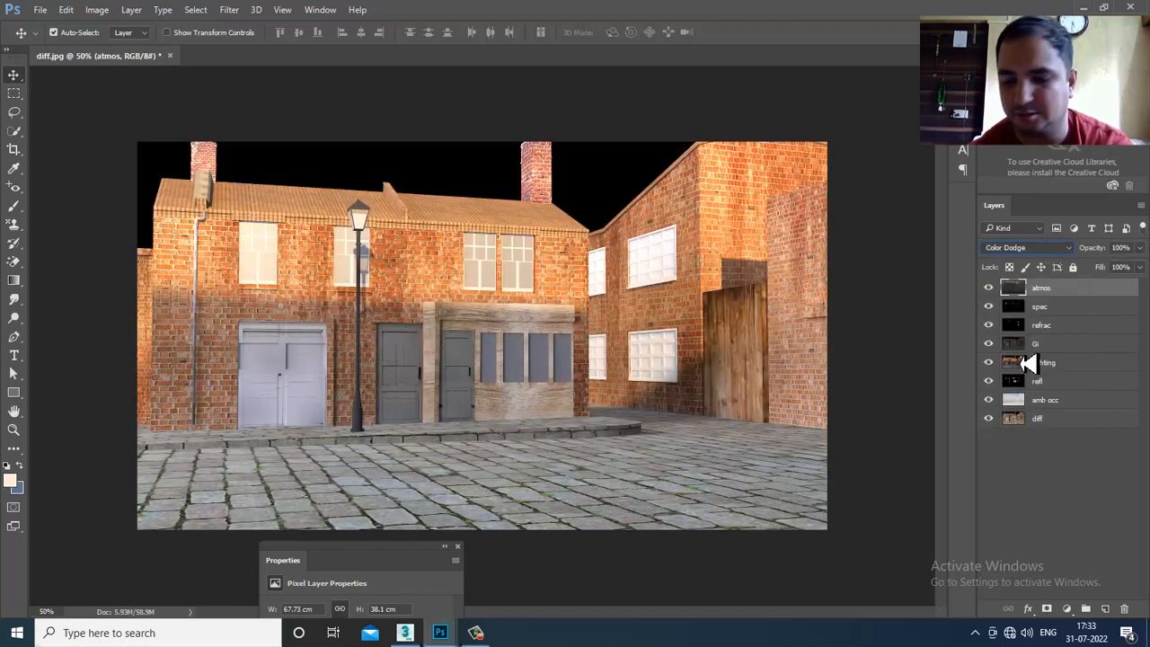
{"action": "key", "text": "Down"}
{"action": "key", "text": "Down"}
{"action": "key", "text": "Up"}
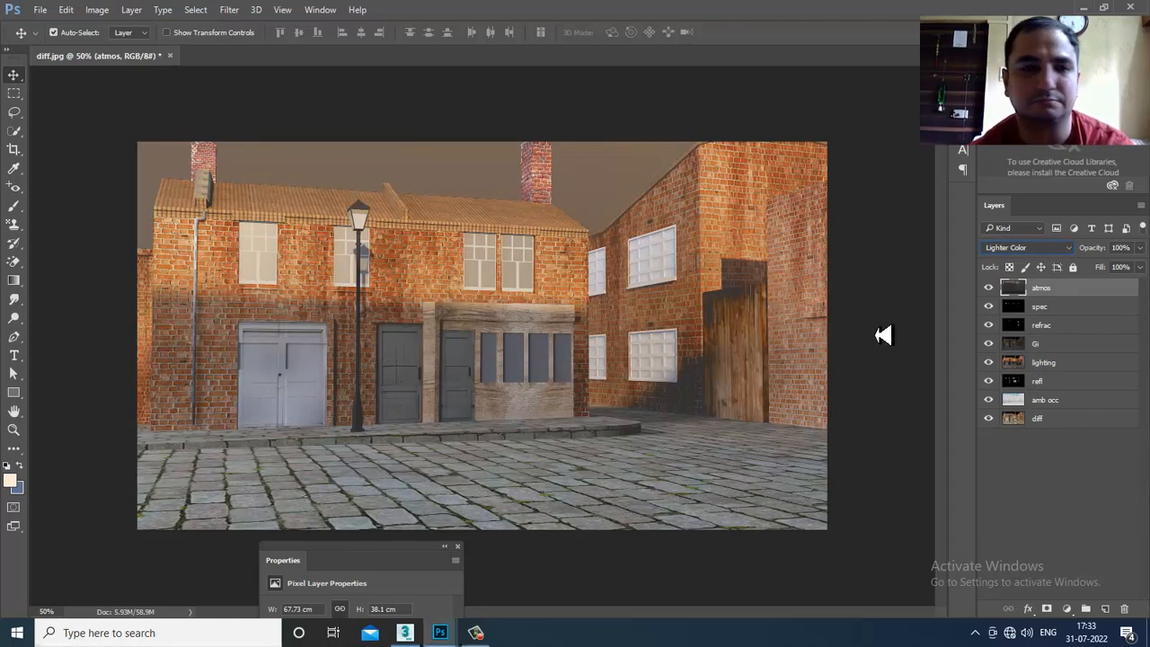
- Open zdepth.jpg, unlock it, copy it into diff.jpg above atmos, and close the zdepth window
{"action": "left_click", "coordinate": [42, 12]}
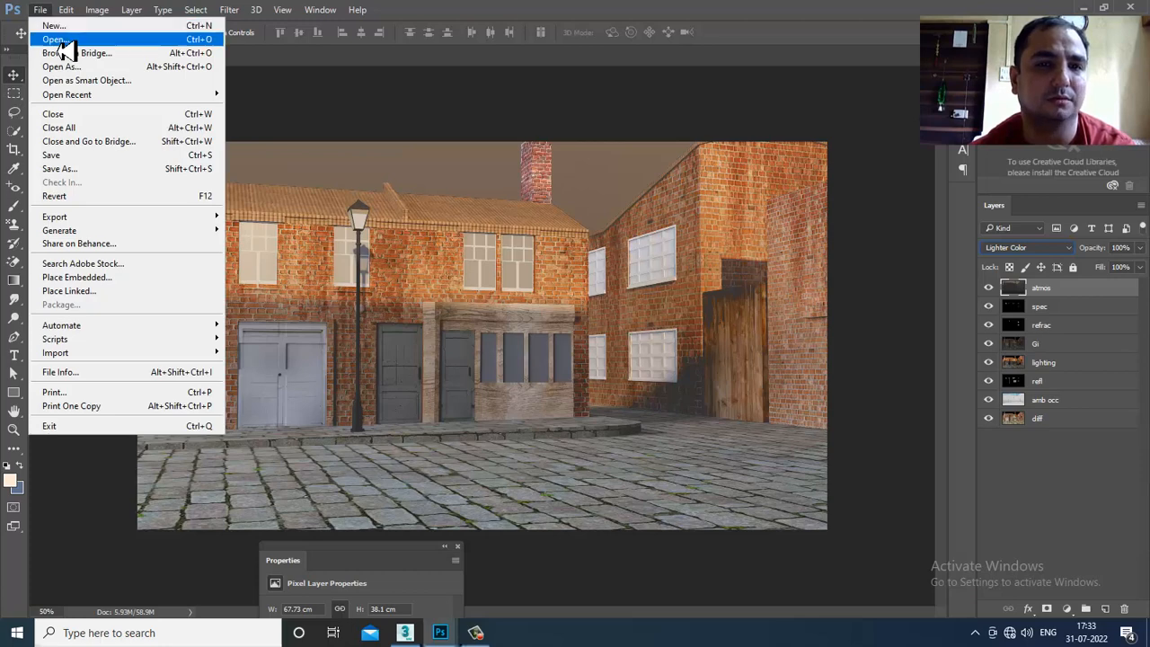
{"action": "left_click", "coordinate": [55, 39]}
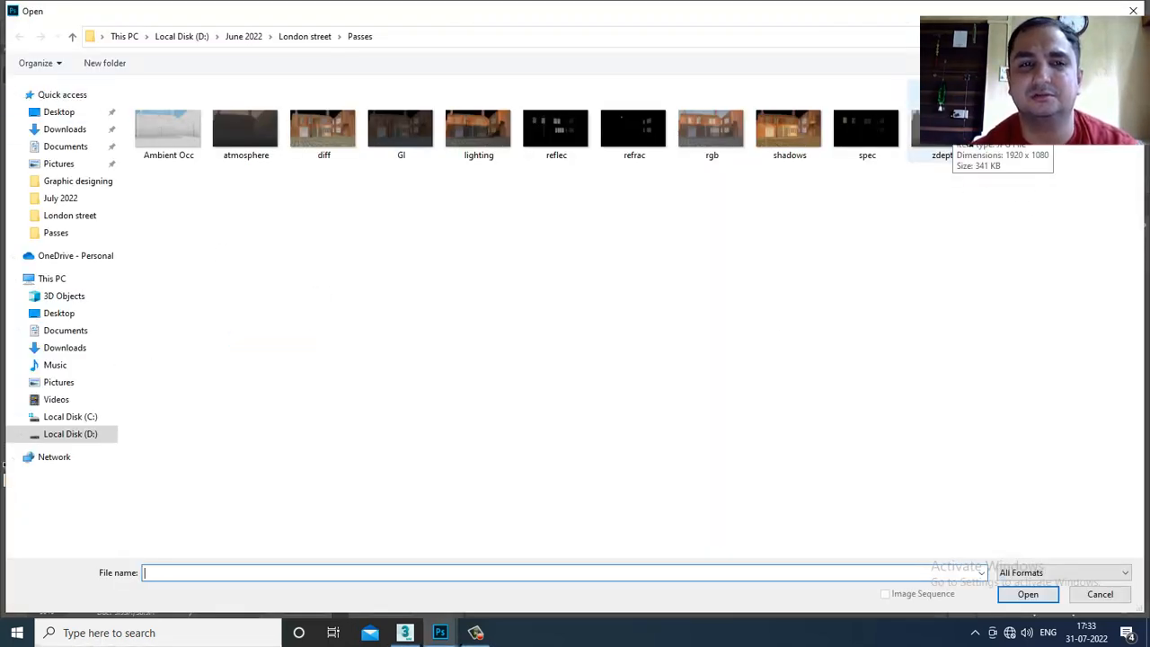
{"action": "double_click", "coordinate": [944, 131]}
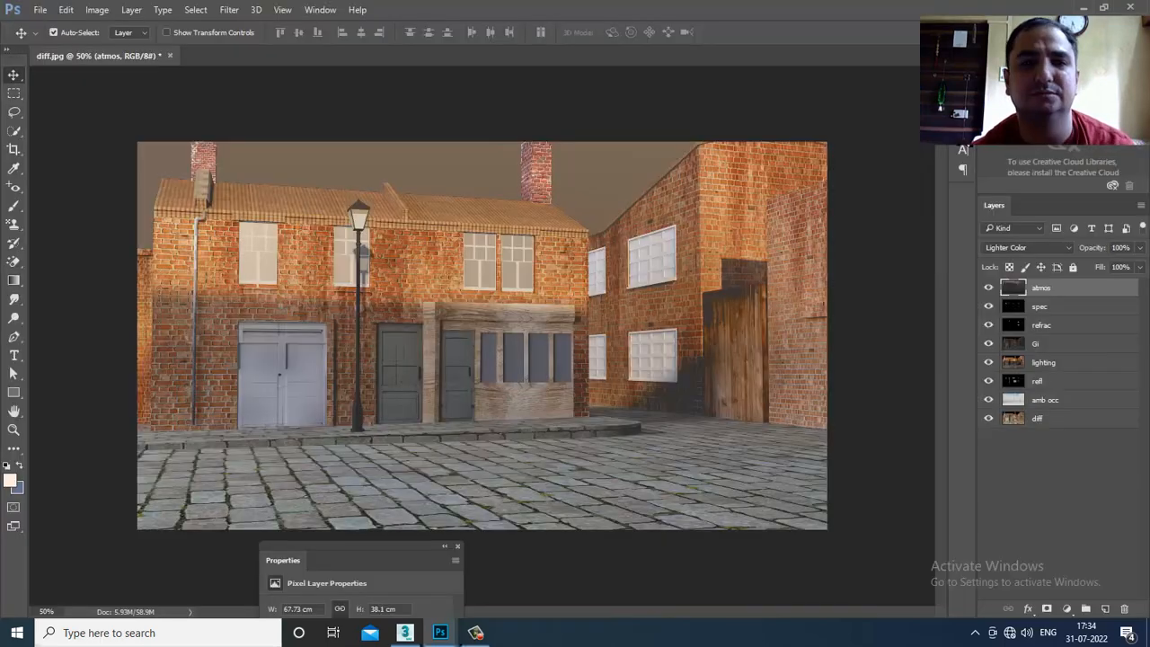
{"action": "left_click", "coordinate": [1116, 287]}
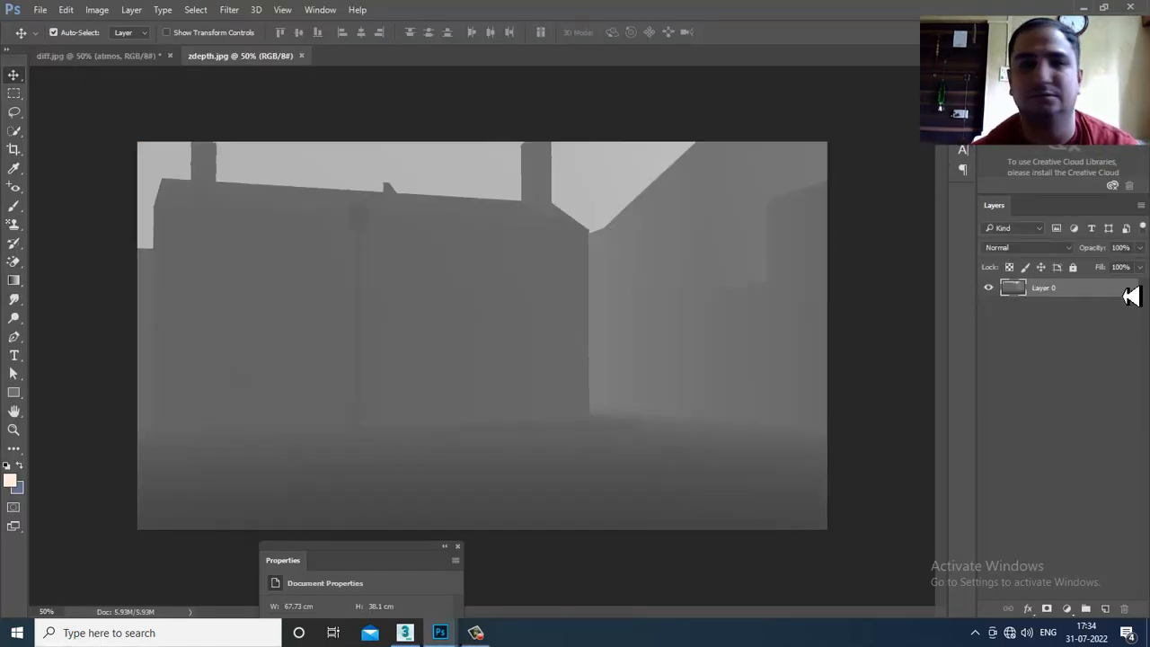
{"action": "left_click_drag", "start_coordinate": [261, 58], "coordinate": [1045, 321]}
{"action": "left_click_drag", "start_coordinate": [1127, 452], "coordinate": [457, 352]}
{"action": "left_click_drag", "start_coordinate": [1069, 277], "coordinate": [775, 272]}
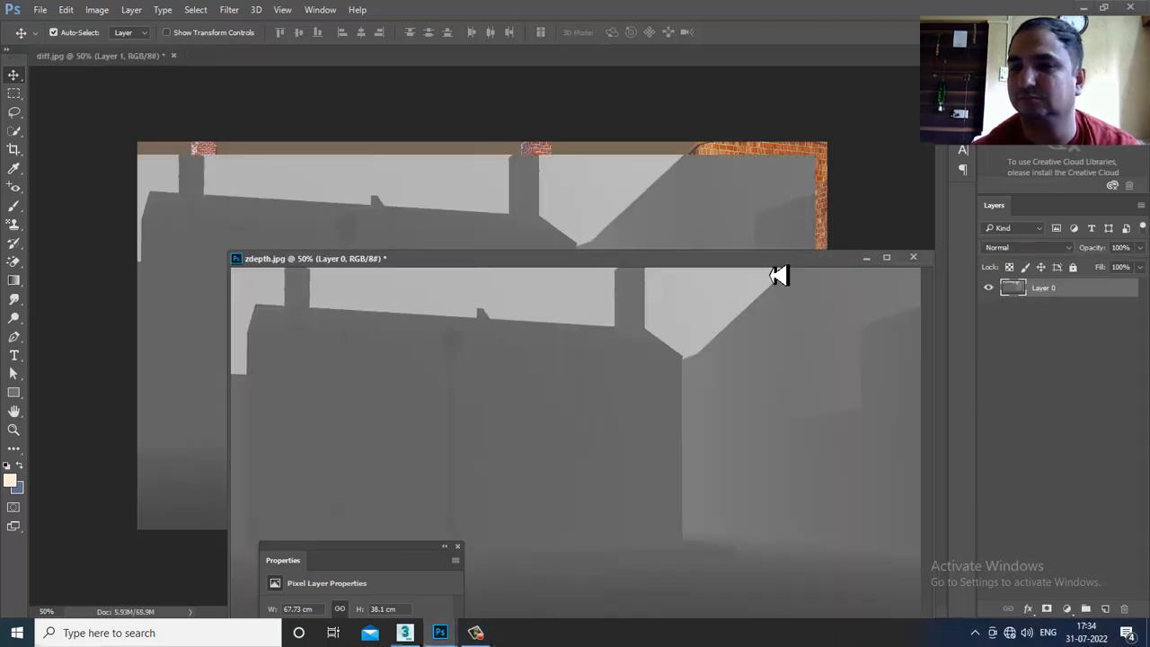
{"action": "left_click", "coordinate": [898, 260]}
{"action": "mouse_move", "coordinate": [578, 282]}
{"action": "left_mouse_down"}
{"action": "mouse_move", "coordinate": [613, 269]}
{"action": "mouse_move", "coordinate": [588, 264]}
{"action": "left_mouse_up"}
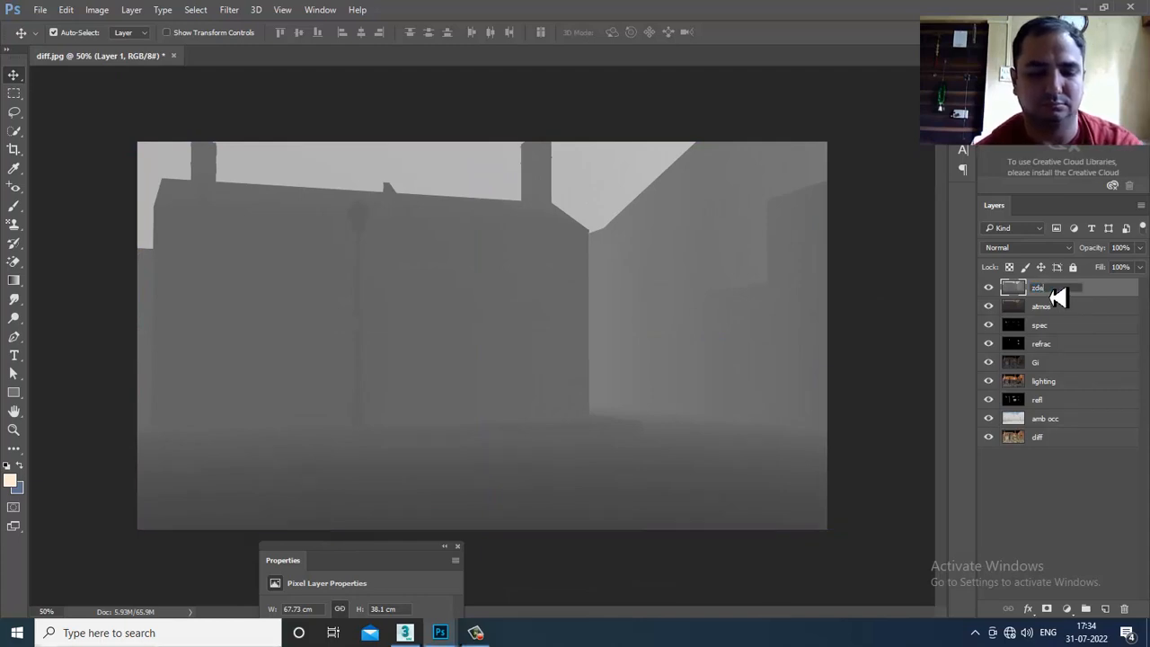
- Name the layer zdepot and cycle it through Dissolve, Color Dodge, Screen and Lighter Color
{"action": "key", "text": "Return"}
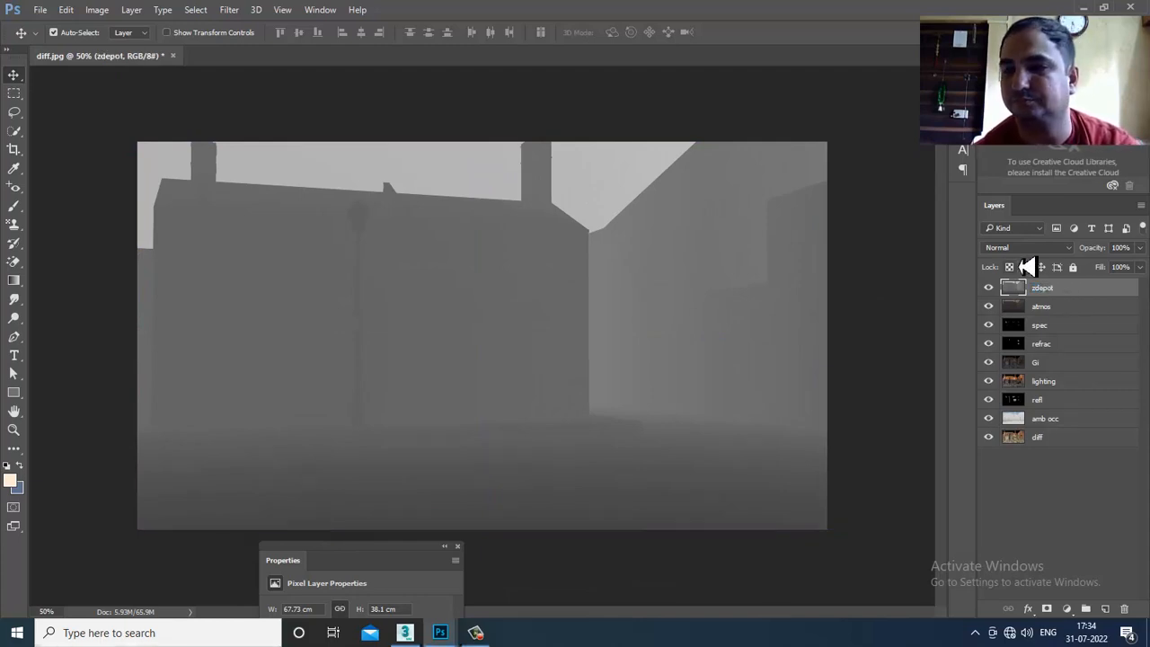
{"action": "left_click", "coordinate": [1026, 248]}
{"action": "left_click", "coordinate": [1032, 268]}
{"action": "key", "text": "Down"}
{"action": "key", "text": "Down"}
{"action": "key", "text": "Down"}
{"action": "key", "text": "Down"}
{"action": "key", "text": "Down"}
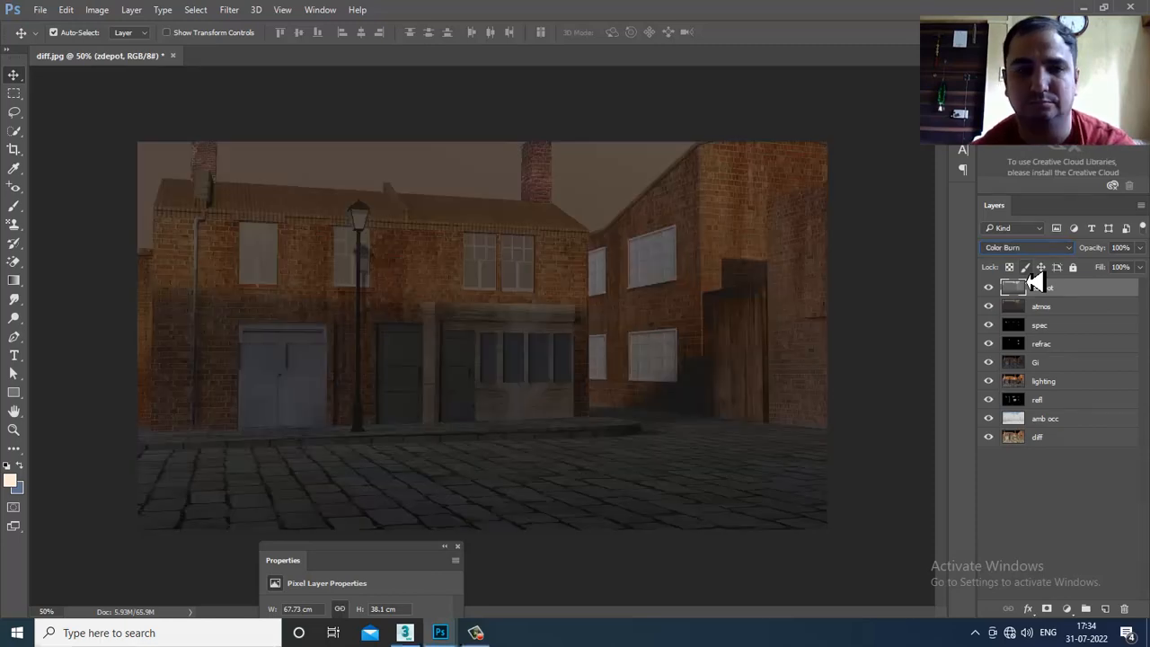
{"action": "key", "text": "Down"}
{"action": "key", "text": "Down"}
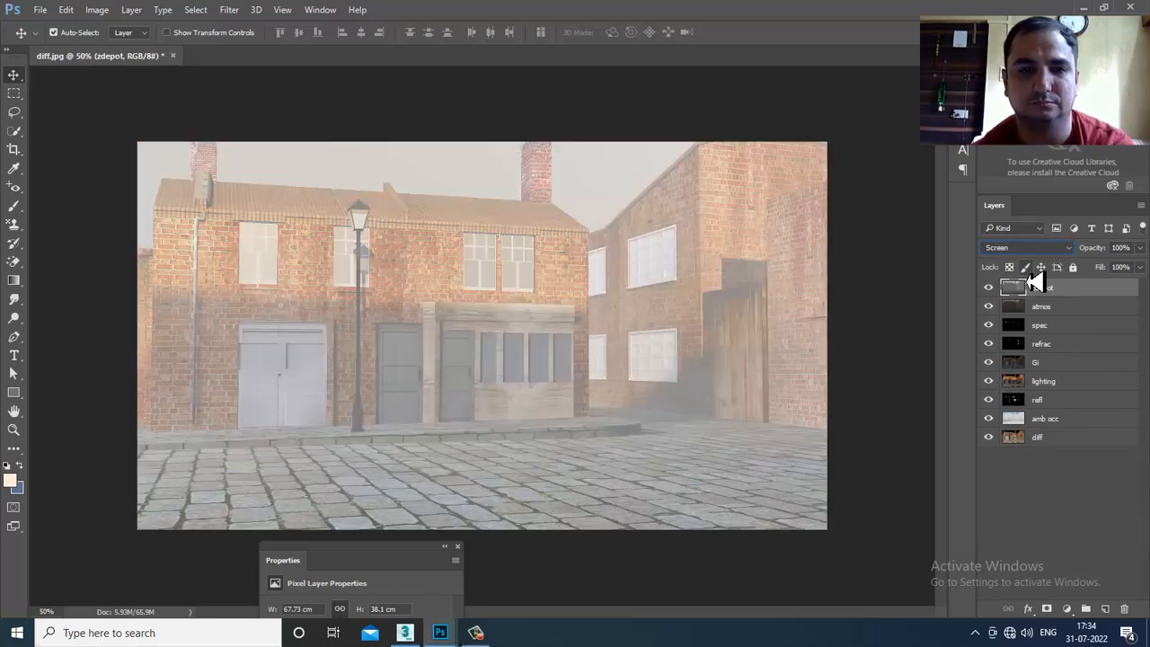
{"action": "key", "text": "Up"}
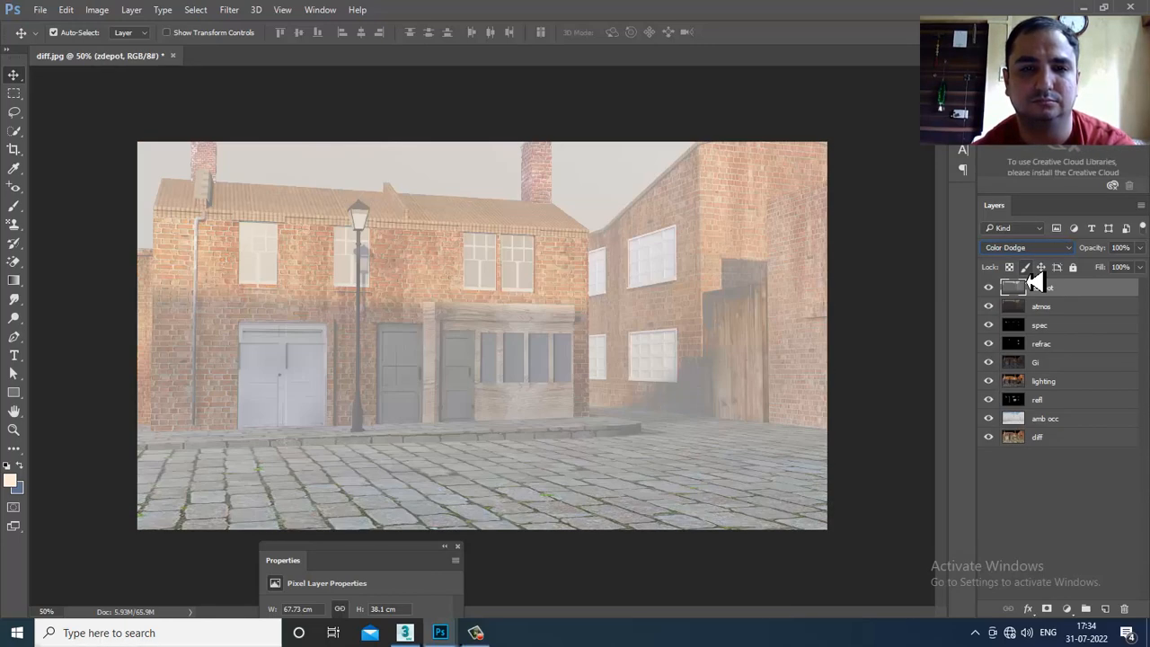
{"action": "key", "text": "Down"}
{"action": "key", "text": "Down"}
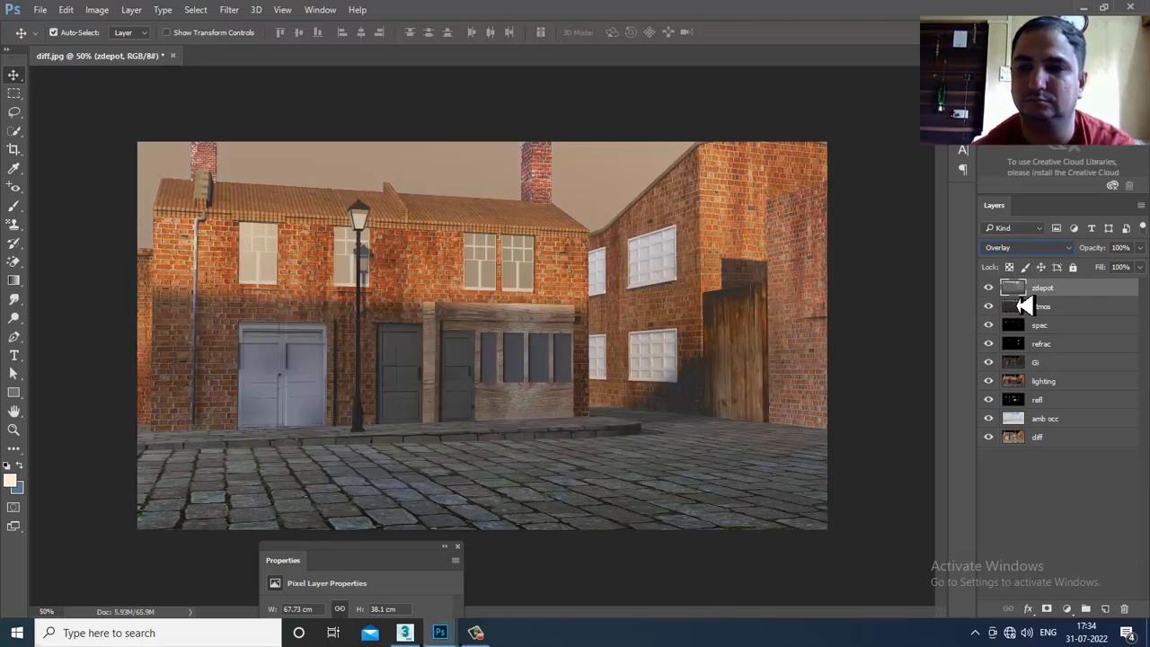
- Toggle zdepot to compare, then set its blend mode to Soft Light
{"action": "left_click", "coordinate": [988, 287]}
{"action": "left_click", "coordinate": [988, 287]}
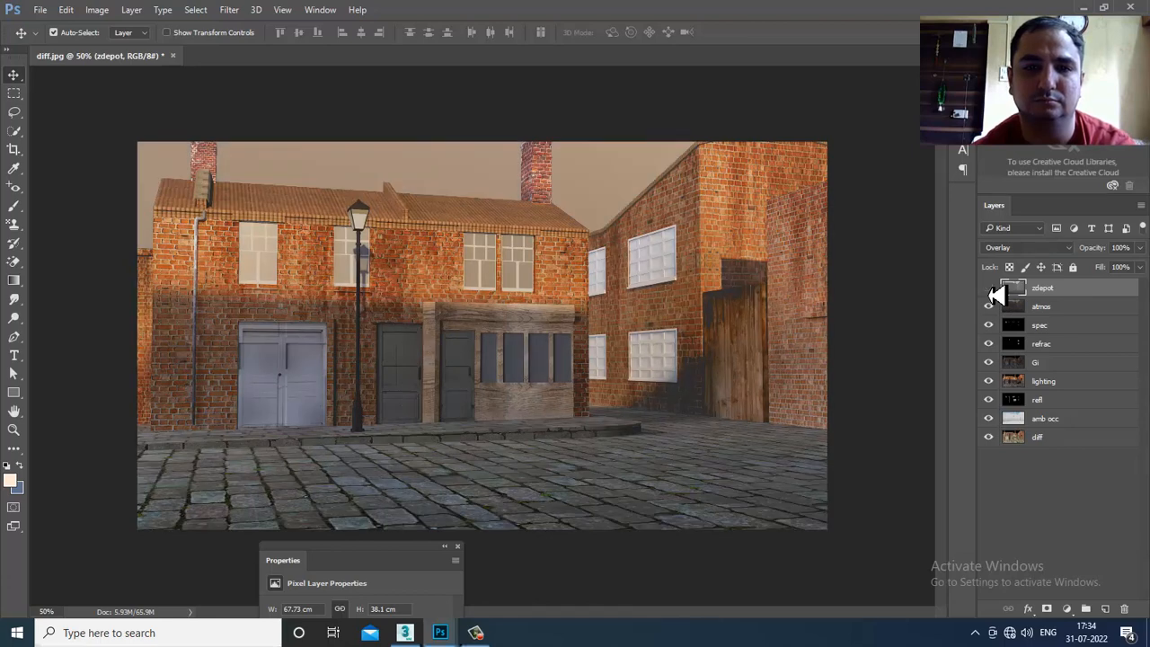
{"action": "left_click", "coordinate": [988, 288]}
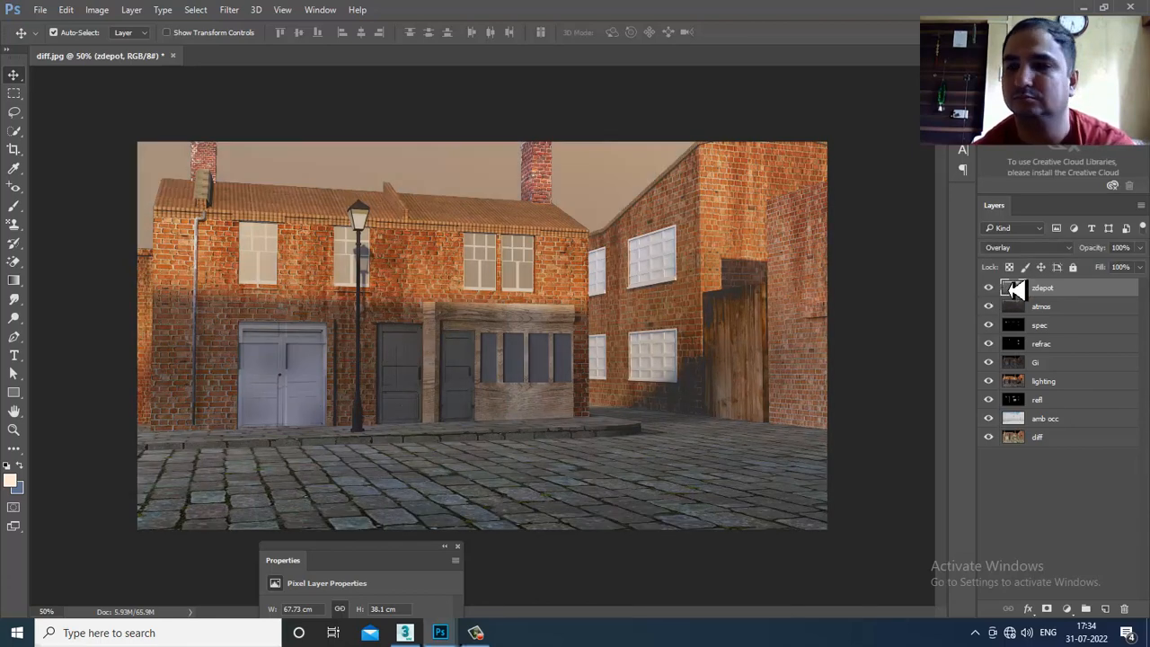
{"action": "left_click", "coordinate": [1030, 249]}
{"action": "left_click", "coordinate": [1024, 397]}
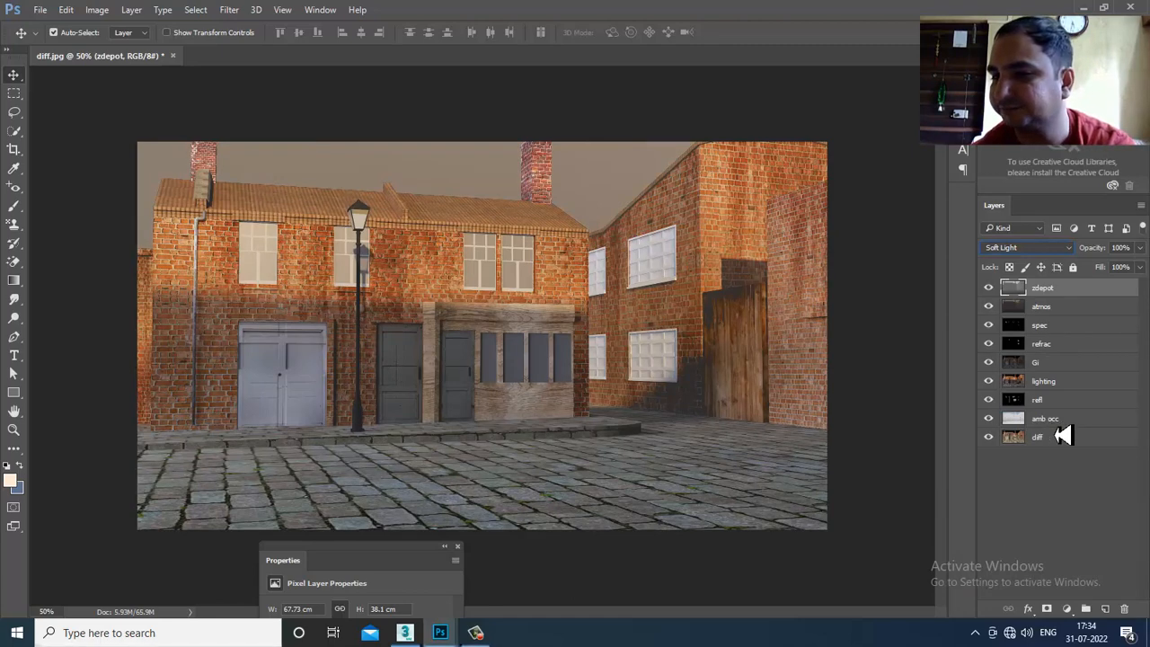
{"action": "left_click_drag", "start_coordinate": [1062, 436], "coordinate": [993, 413]}
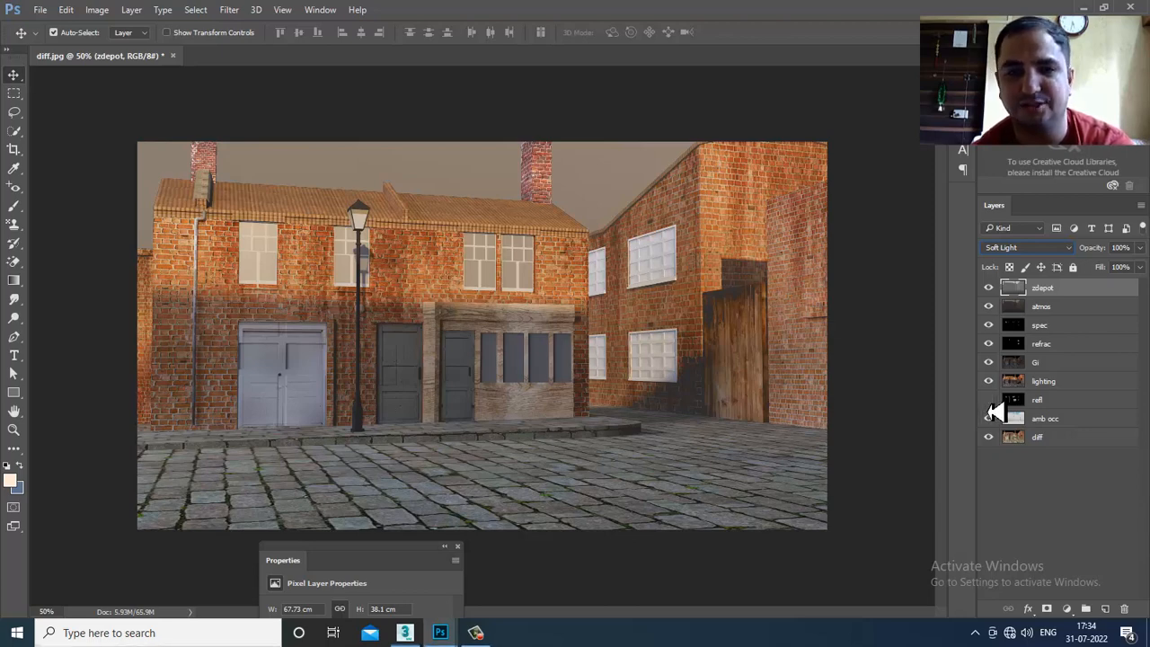
{"action": "left_click", "coordinate": [1060, 291]}
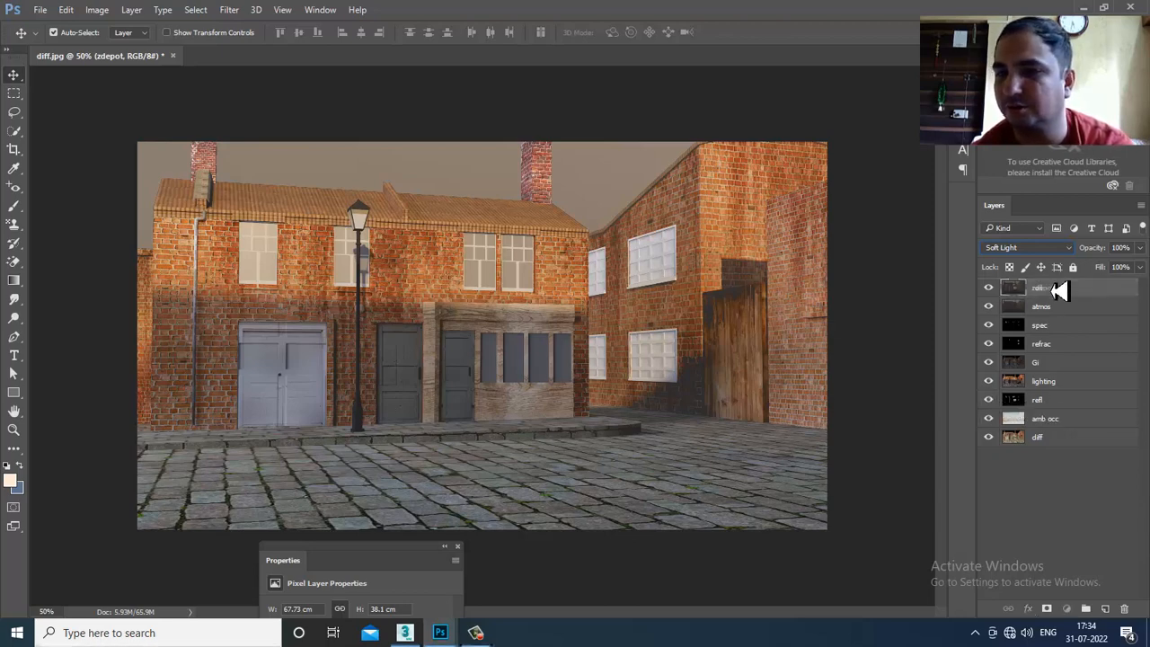
- Reorder the refl, refrac, spec, Gi and lighting layers, undoing the unwanted moves
{"action": "key", "text": "ctrl+alt+z"}
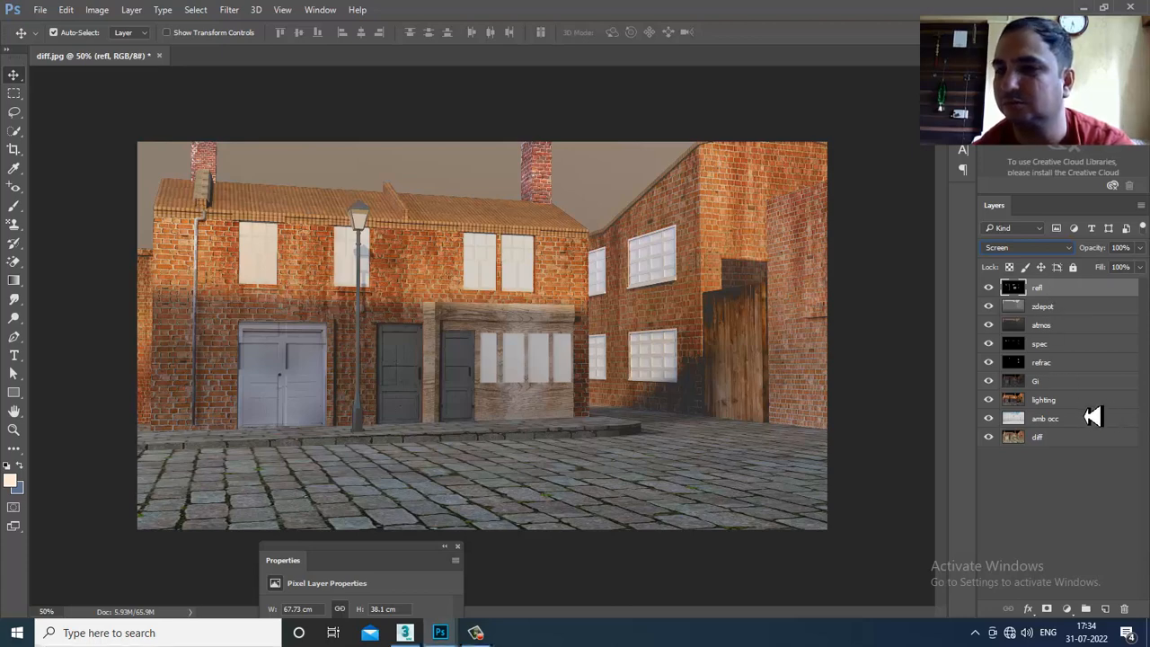
{"action": "left_click_drag", "start_coordinate": [1064, 370], "coordinate": [1072, 293]}
{"action": "left_click", "coordinate": [1059, 367]}
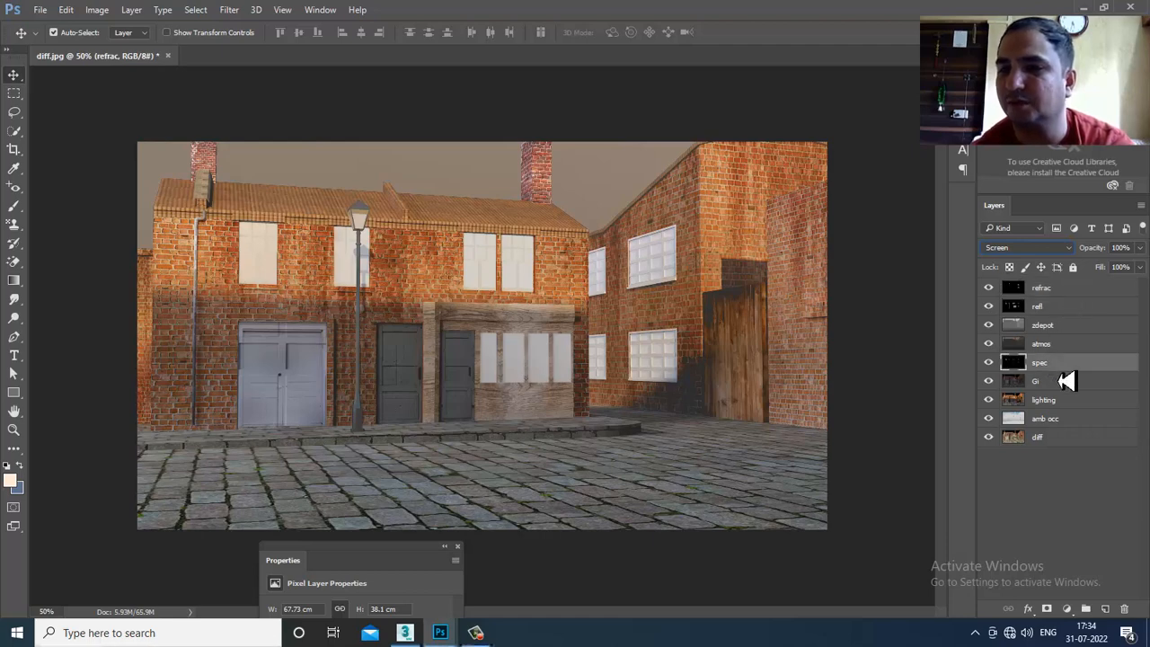
{"action": "key", "text": "ctrl+shift+bracketright"}
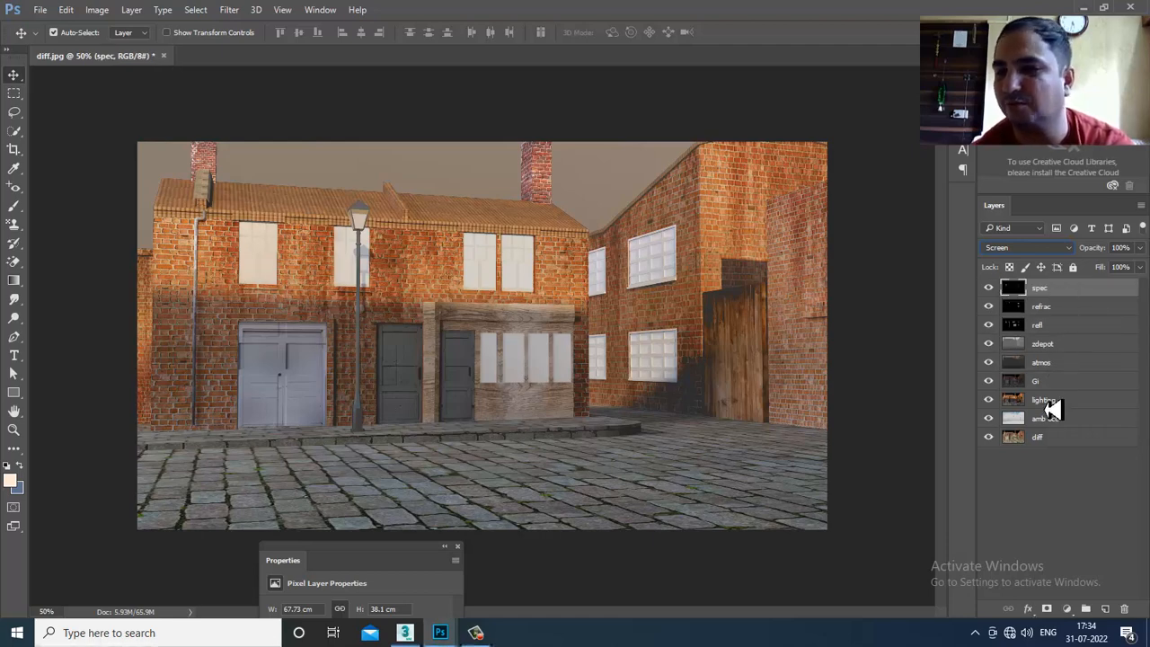
{"action": "left_click_drag", "start_coordinate": [1049, 386], "coordinate": [1063, 296]}
{"action": "key", "text": "ctrl+z"}
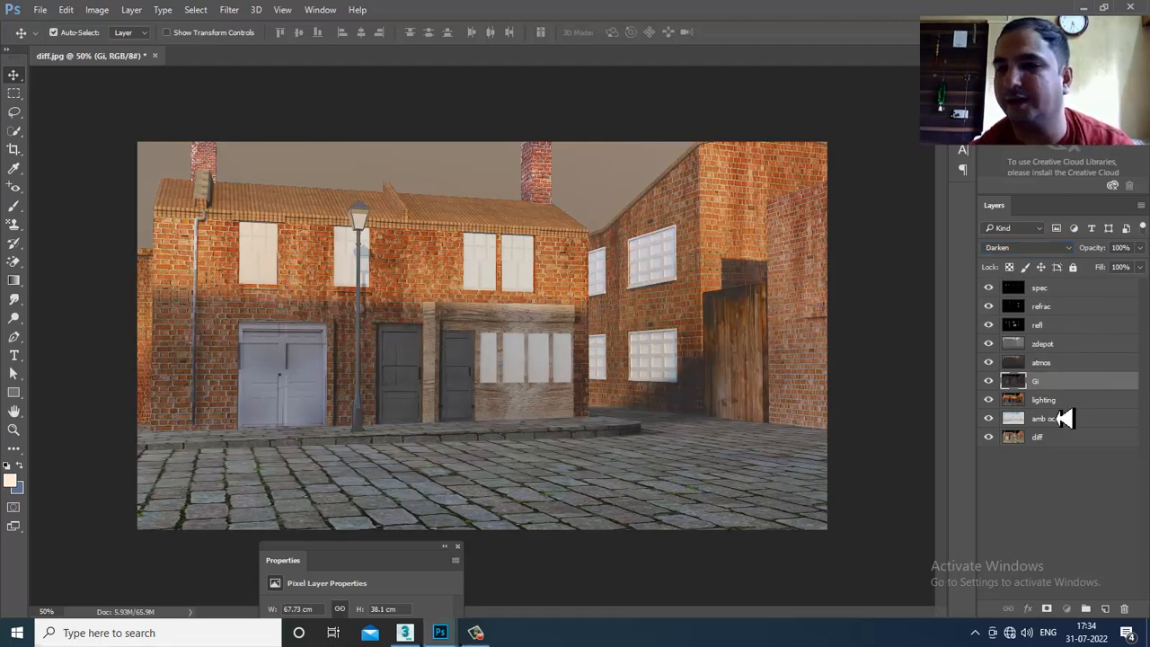
{"action": "left_click_drag", "start_coordinate": [1055, 407], "coordinate": [1048, 303]}
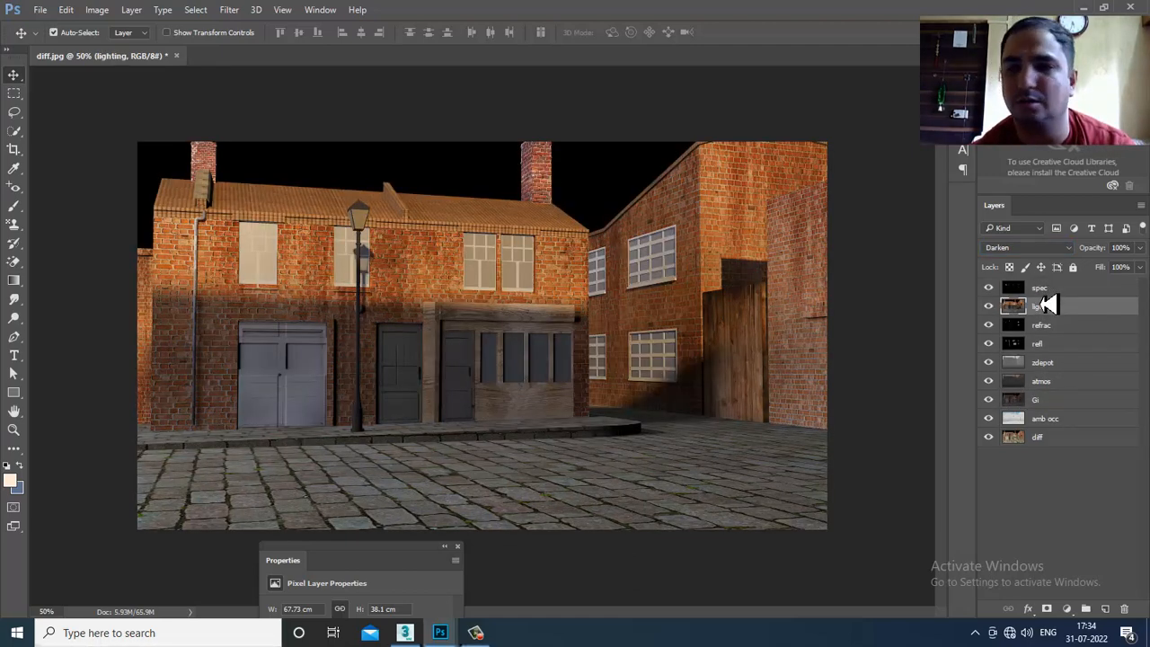
{"action": "left_click_drag", "start_coordinate": [1065, 405], "coordinate": [1059, 289]}
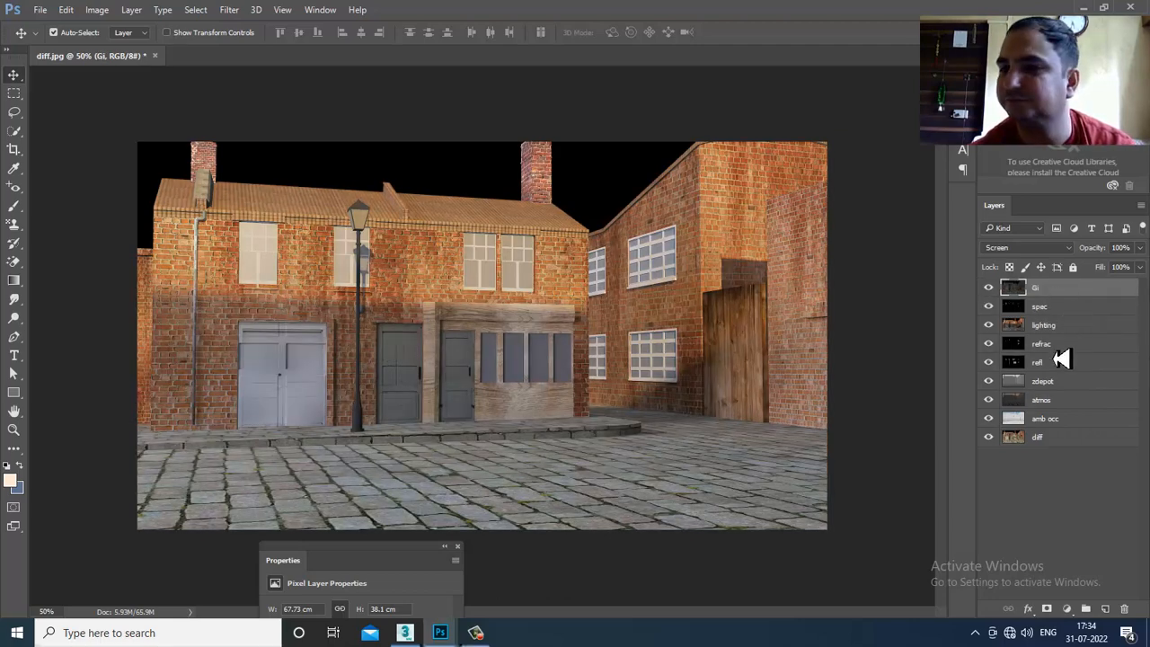
{"action": "key", "text": "ctrl+alt+z"}
{"action": "key", "text": "ctrl+alt+z"}
{"action": "key", "text": "ctrl+alt+z"}
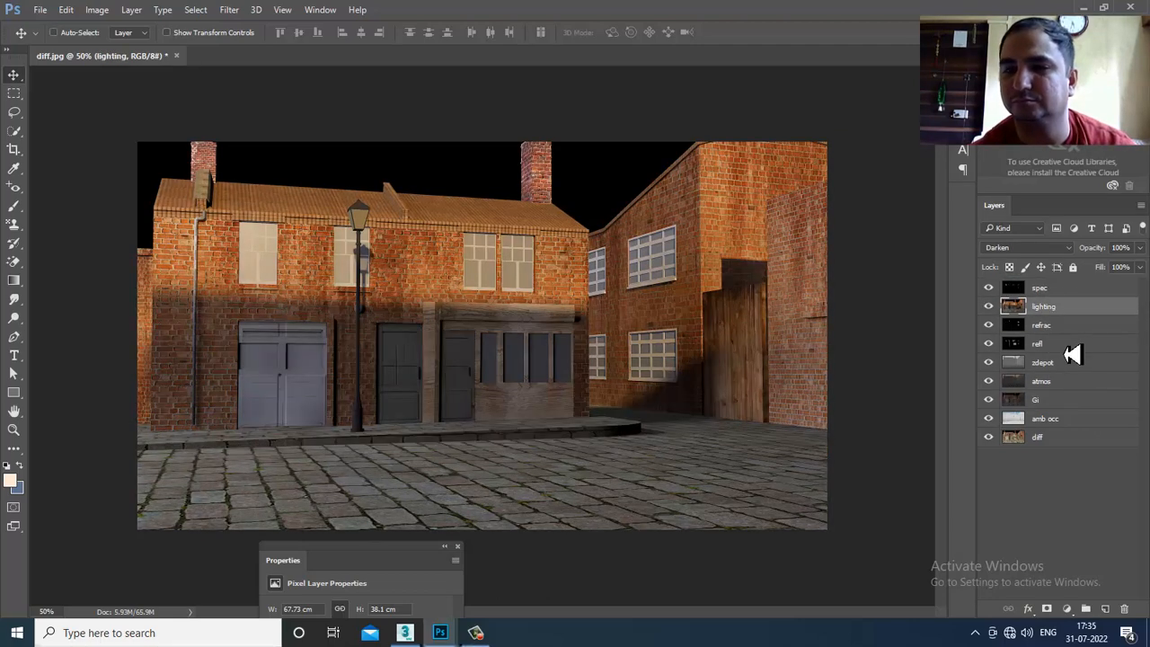
{"action": "key", "text": "ctrl+alt+z"}
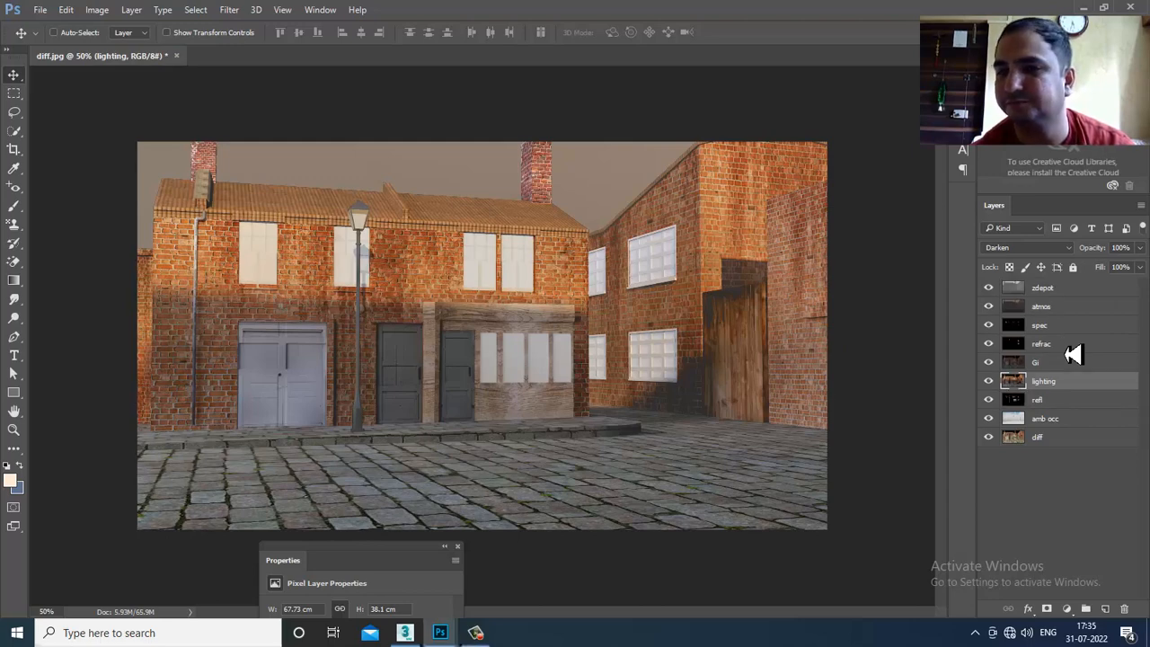
- Compare reflections with refl on and off, then place refl just above amb occ
{"action": "left_click", "coordinate": [989, 288]}
{"action": "left_click", "coordinate": [988, 289]}
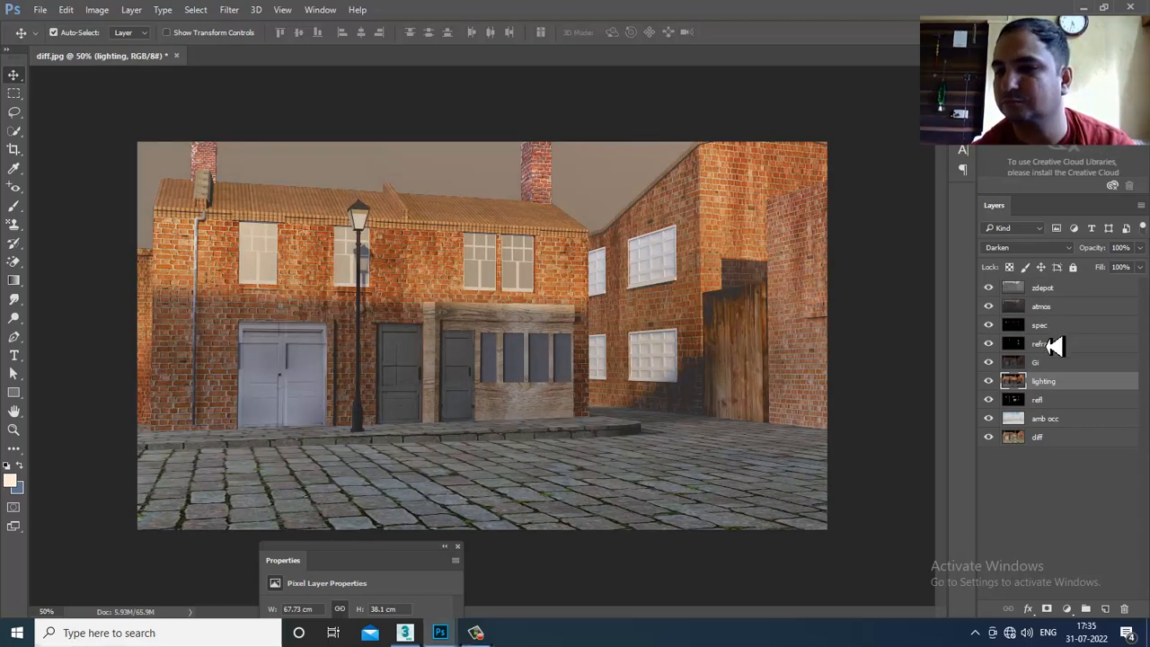
{"action": "left_click_drag", "start_coordinate": [1060, 401], "coordinate": [1053, 297]}
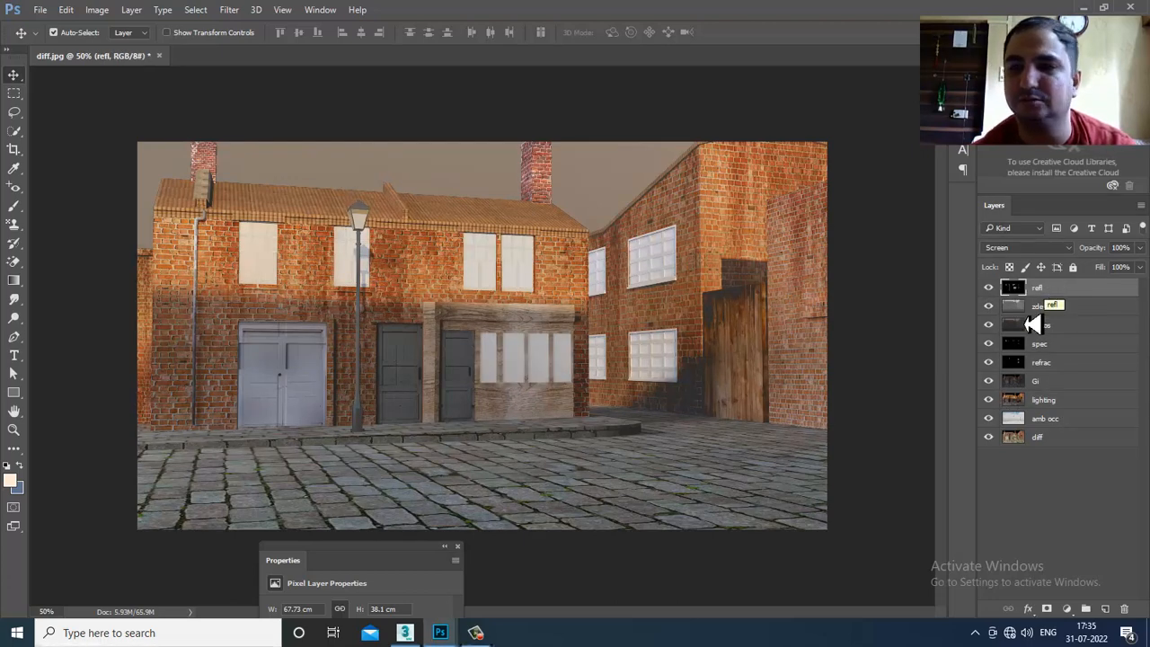
{"action": "left_click", "coordinate": [989, 298]}
{"action": "left_click", "coordinate": [989, 298]}
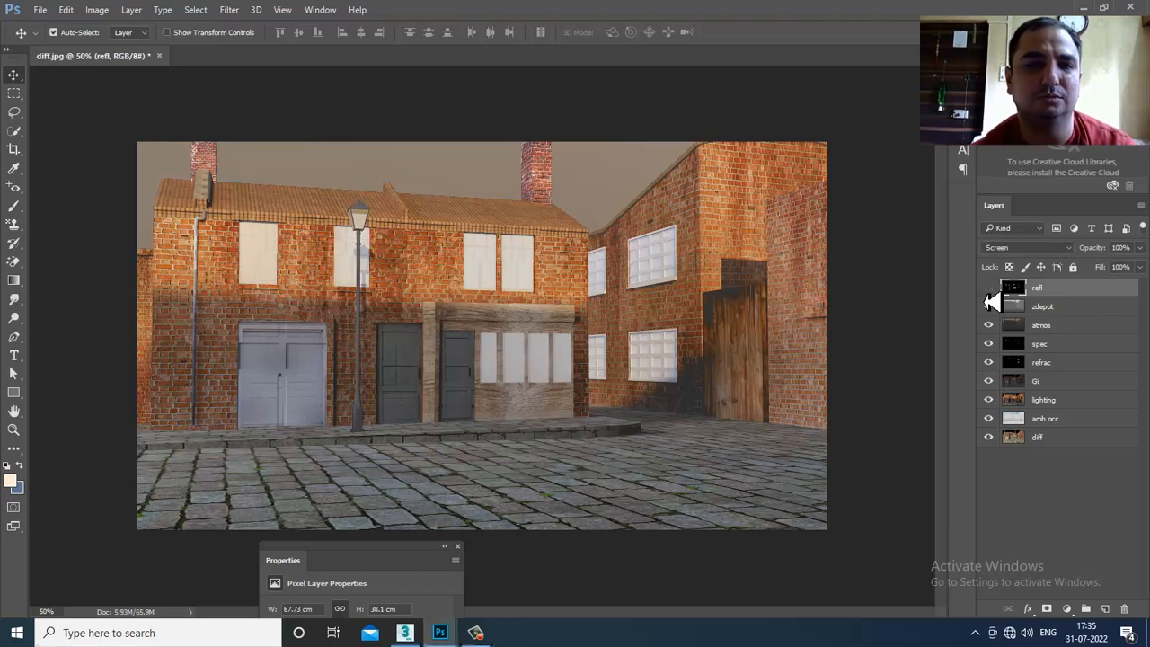
{"action": "left_click", "coordinate": [989, 298]}
{"action": "left_click", "coordinate": [989, 299]}
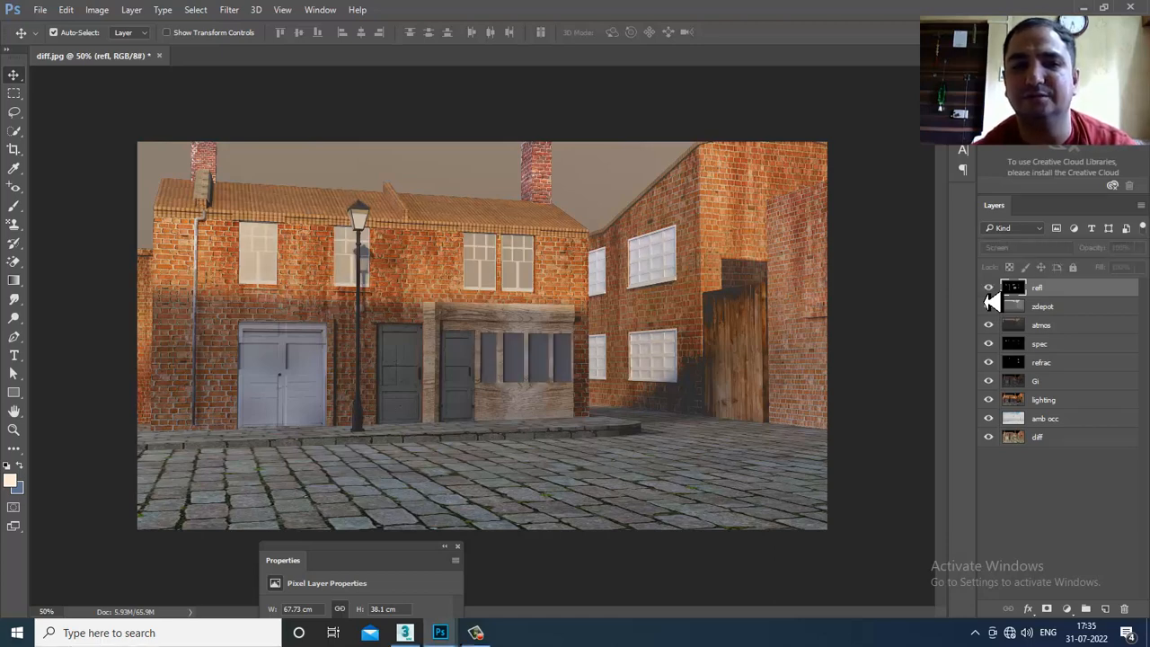
{"action": "left_click", "coordinate": [989, 298]}
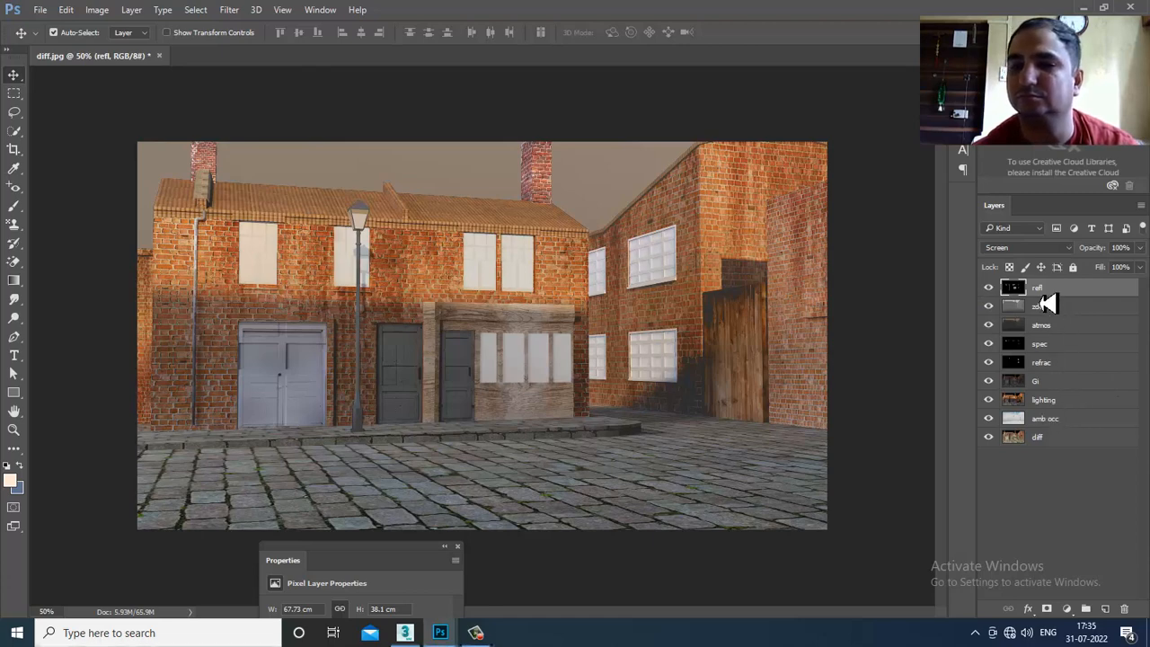
{"action": "key", "text": "ctrl+z"}
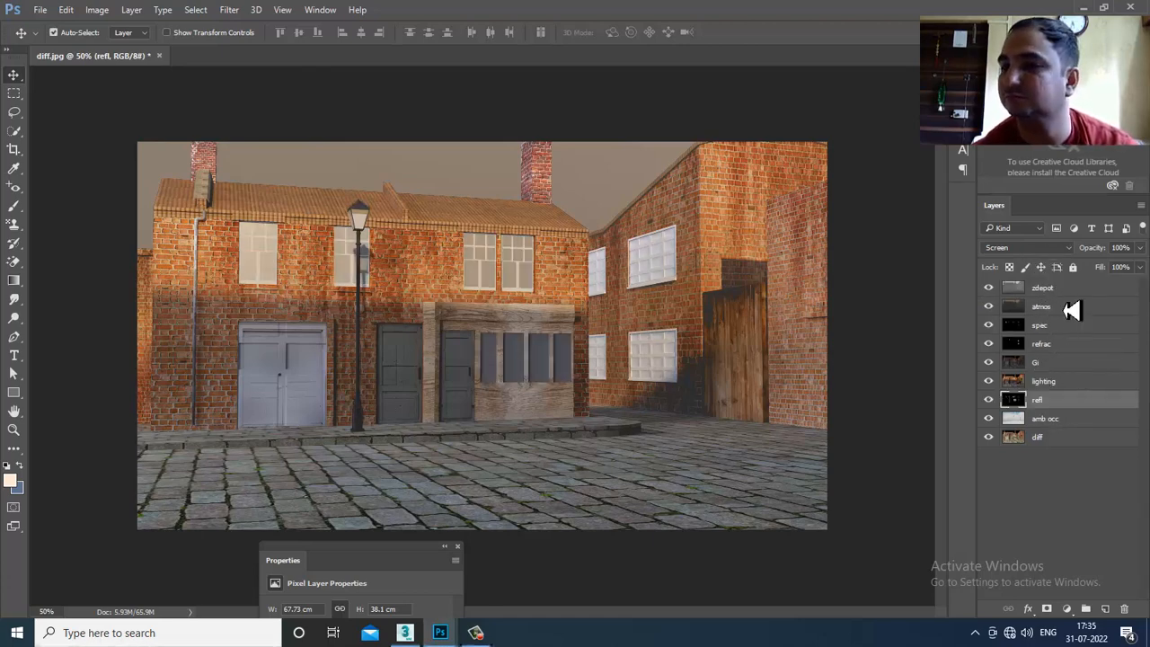
- Test a lower refl opacity, then check the zdepot and atmos passes and select the diff layer
{"action": "left_click_drag", "start_coordinate": [1139, 248], "coordinate": [1128, 286]}
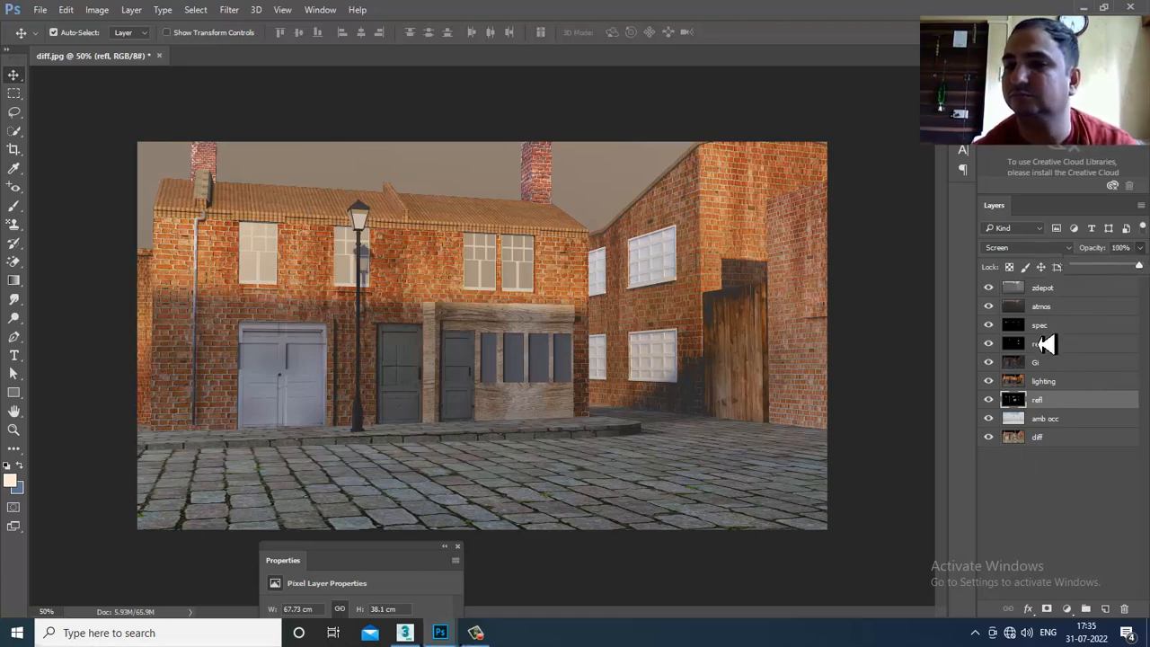
{"action": "left_click", "coordinate": [989, 289]}
{"action": "left_click", "coordinate": [990, 290]}
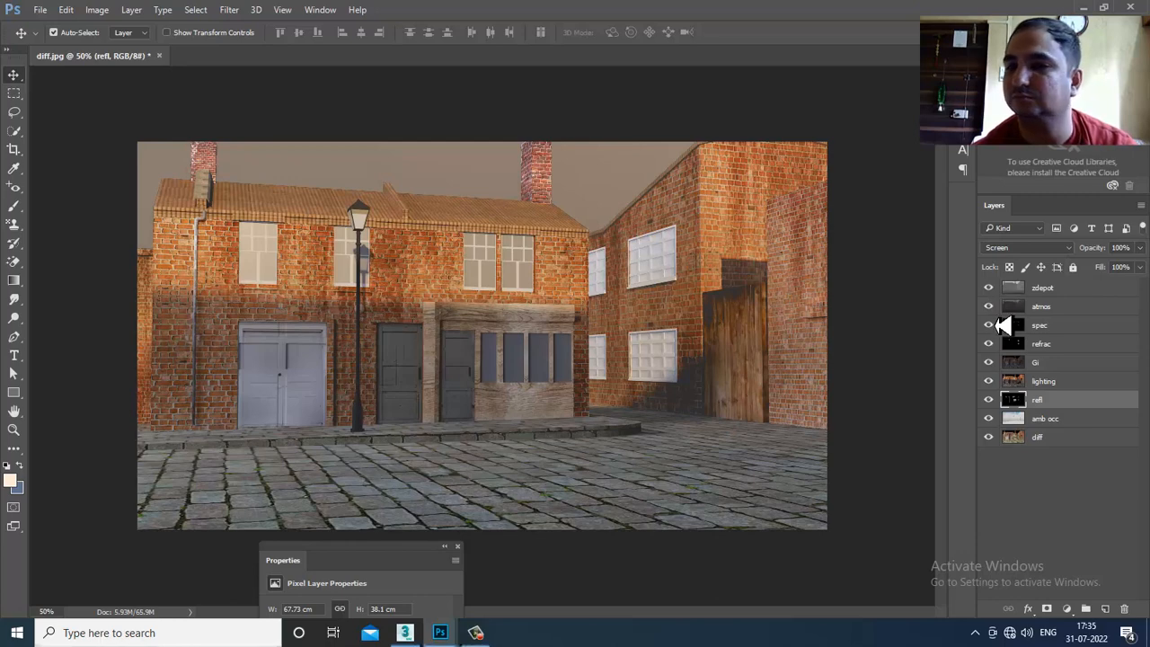
{"action": "left_click", "coordinate": [989, 307]}
{"action": "left_click", "coordinate": [990, 307]}
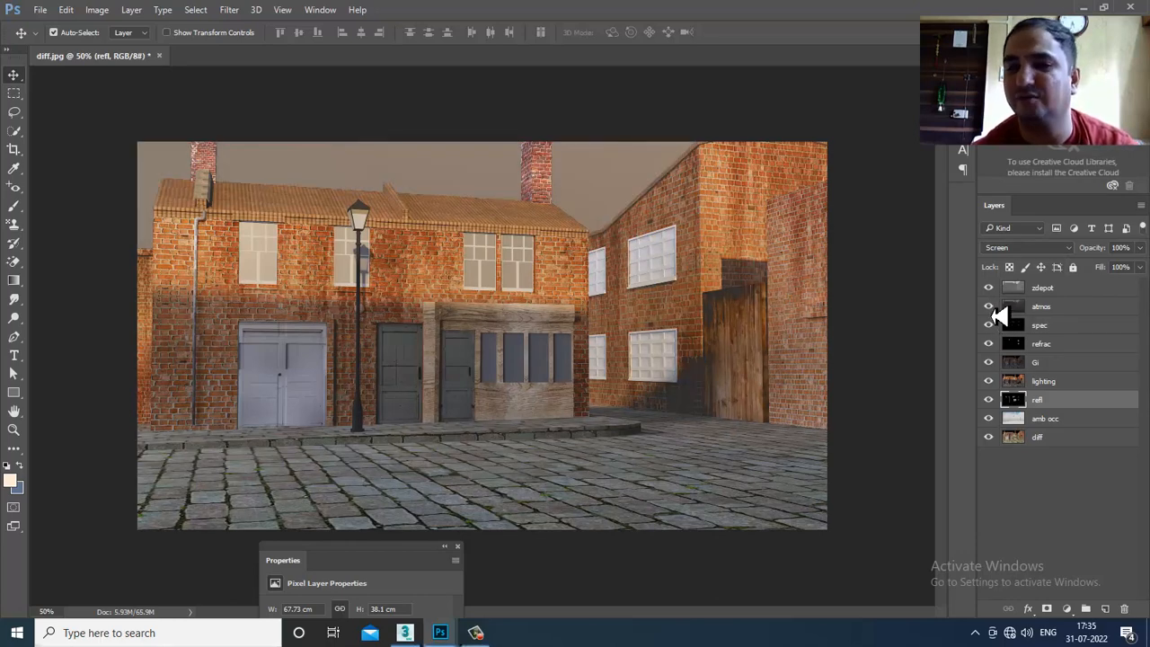
{"action": "left_click", "coordinate": [1066, 442]}
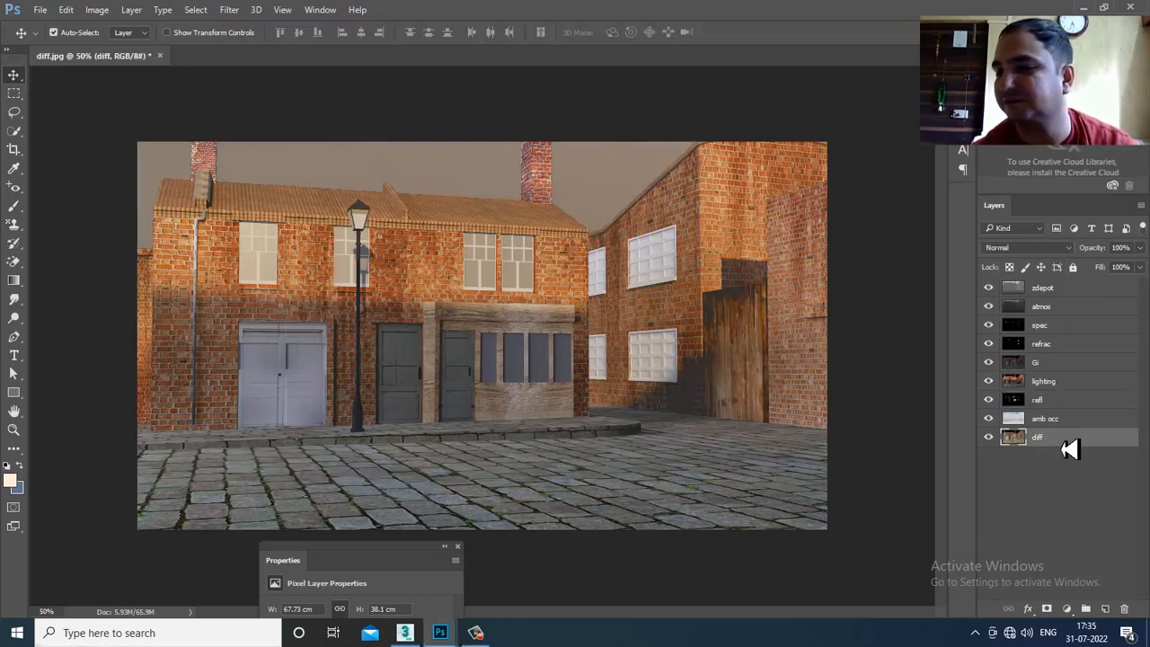
- Hide every pass except amb occ and diff, and select the amb occ layer
{"action": "left_click_drag", "start_coordinate": [989, 400], "coordinate": [989, 288]}
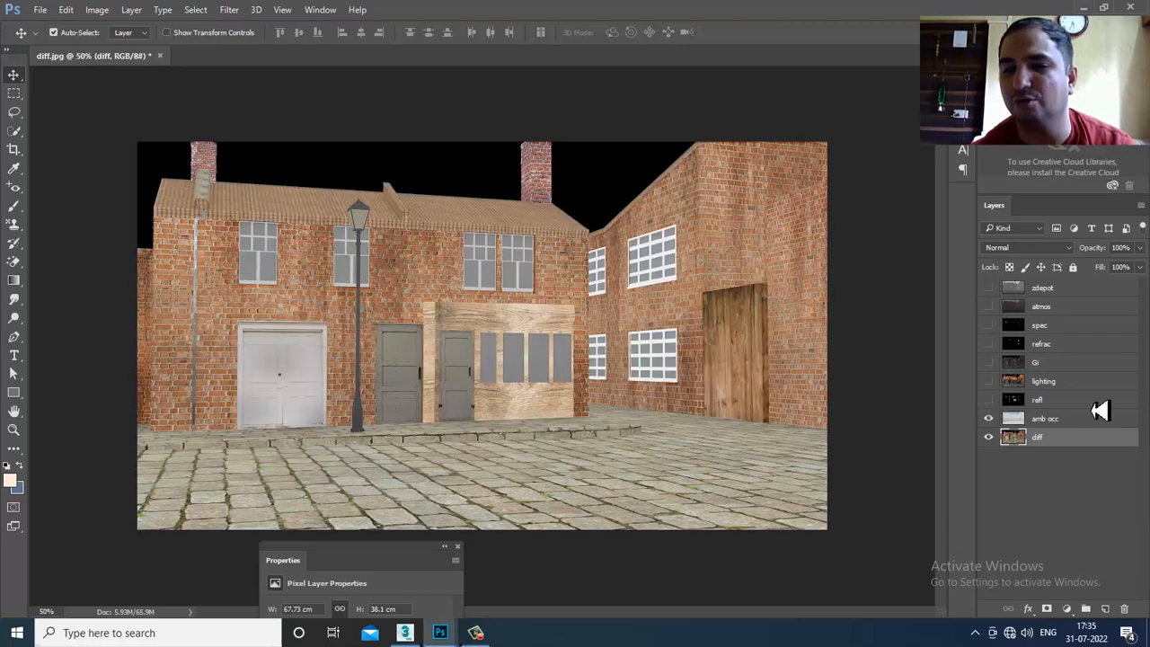
{"action": "left_click", "coordinate": [987, 436]}
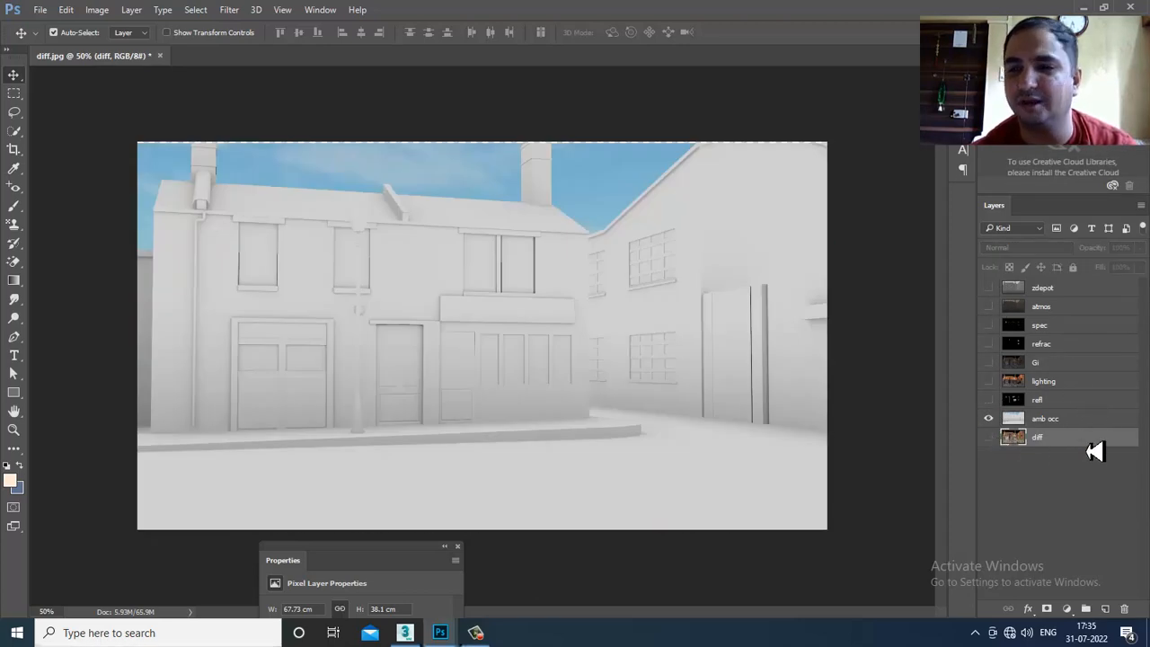
{"action": "left_click", "coordinate": [1074, 422]}
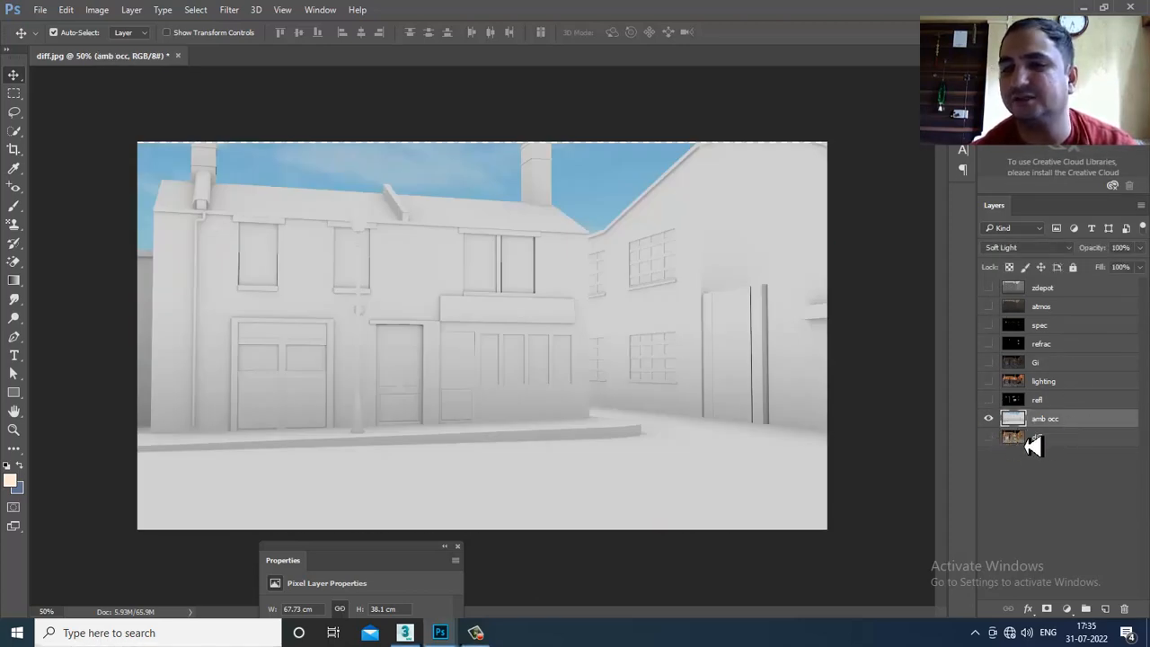
{"action": "left_click", "coordinate": [988, 437]}
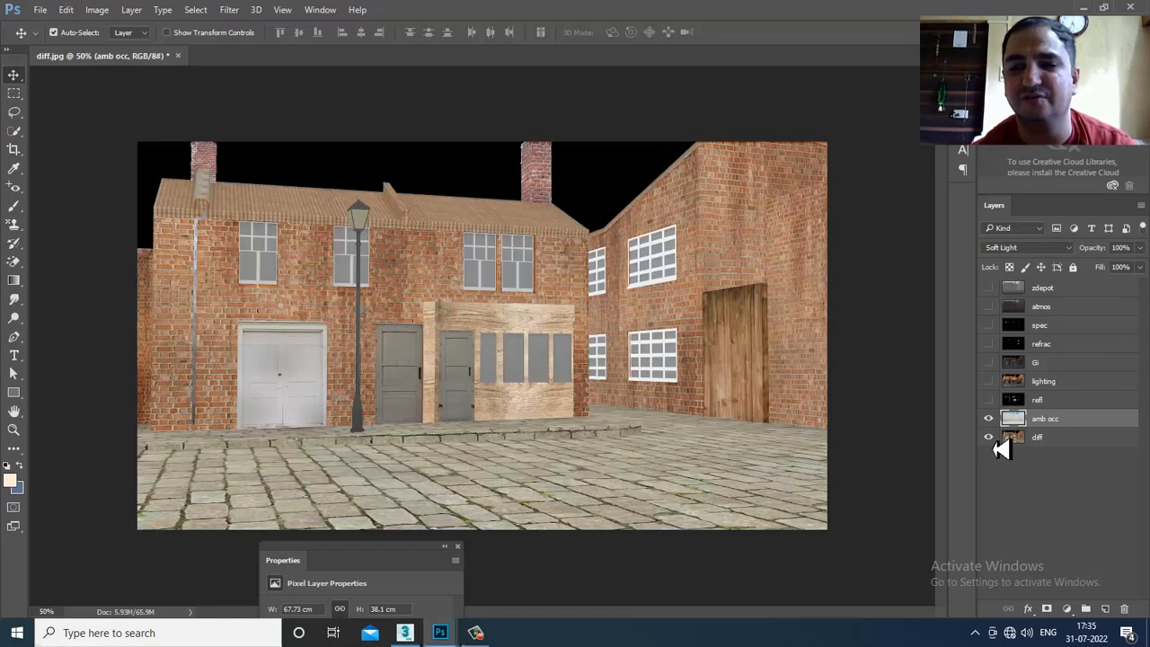
- Preview amb occ blend modes from Normal through Darken, Lighten, Overlay and Hard Light to Hard Mix
{"action": "left_click", "coordinate": [984, 250]}
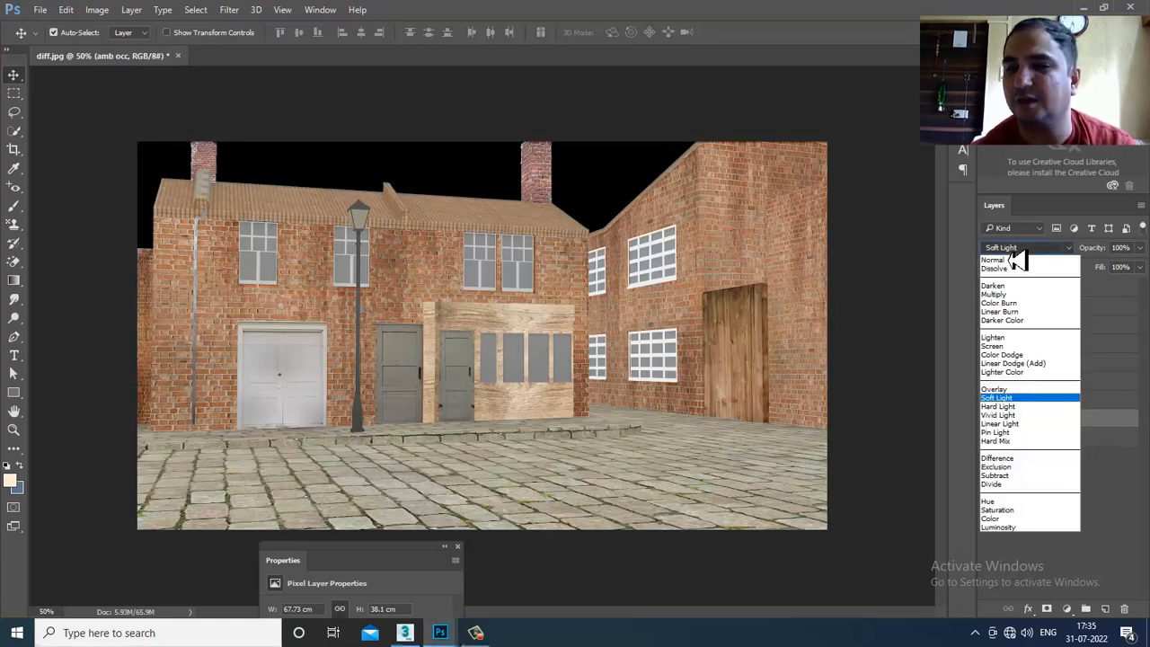
{"action": "left_click", "coordinate": [1015, 246]}
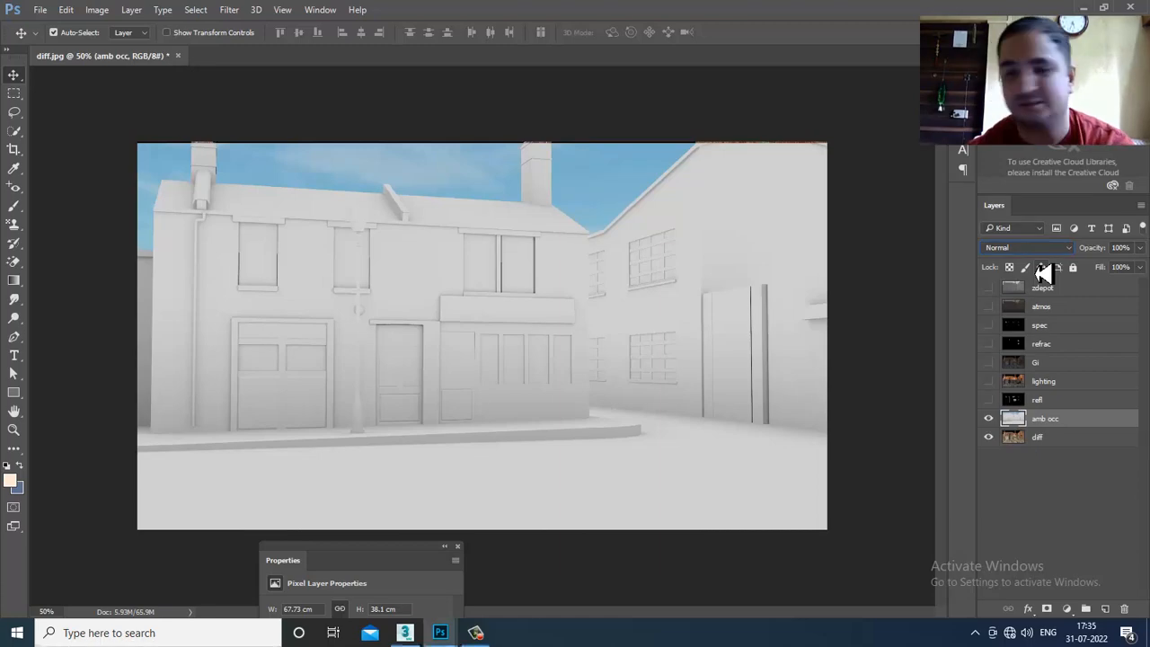
{"action": "key", "text": "Down"}
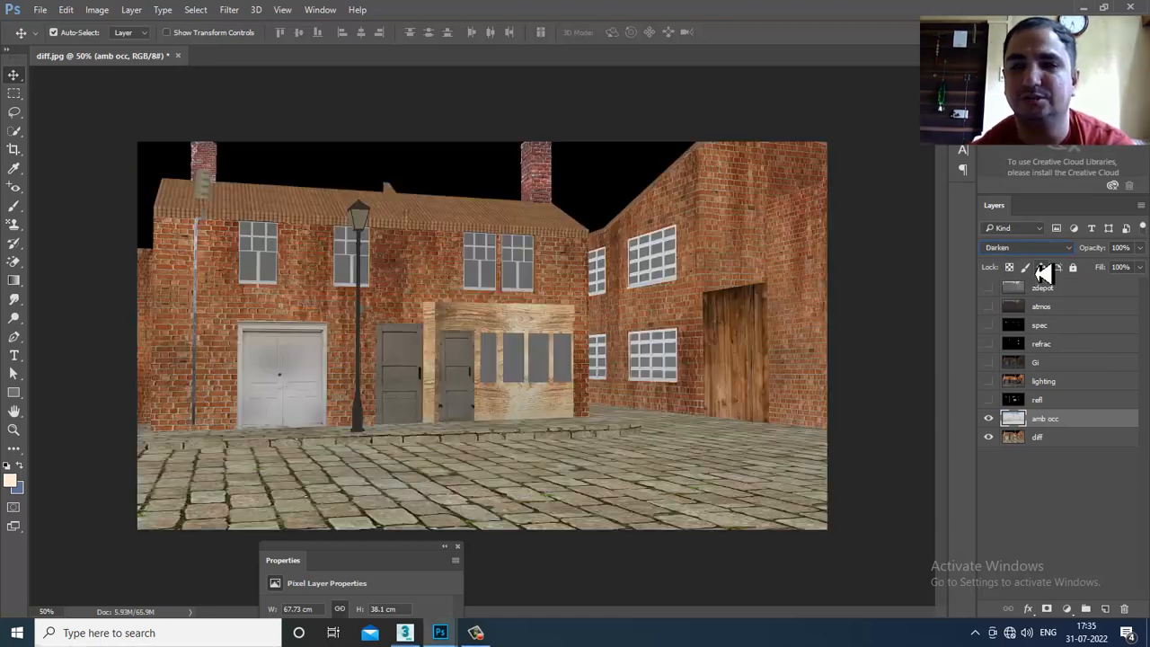
{"action": "key", "text": "Down"}
{"action": "key", "text": "Down"}
{"action": "key", "text": "Down"}
{"action": "key", "text": "Down"}
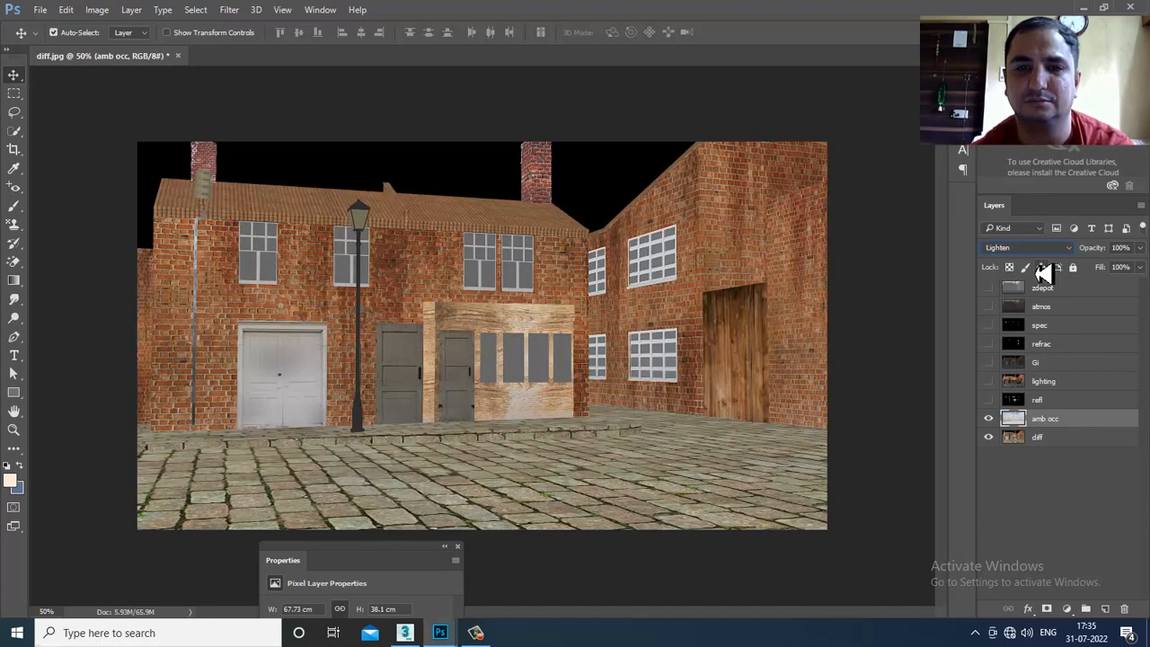
{"action": "key", "text": "Down"}
{"action": "key", "text": "Down"}
{"action": "key", "text": "Down"}
{"action": "key", "text": "Down"}
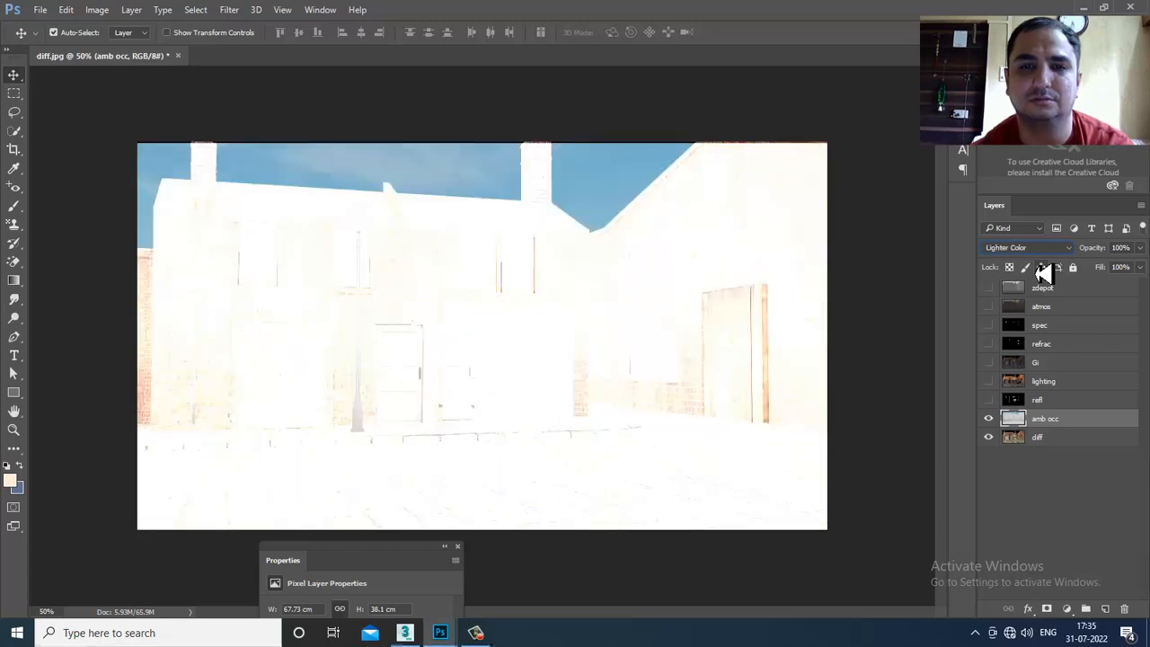
{"action": "key", "text": "Down"}
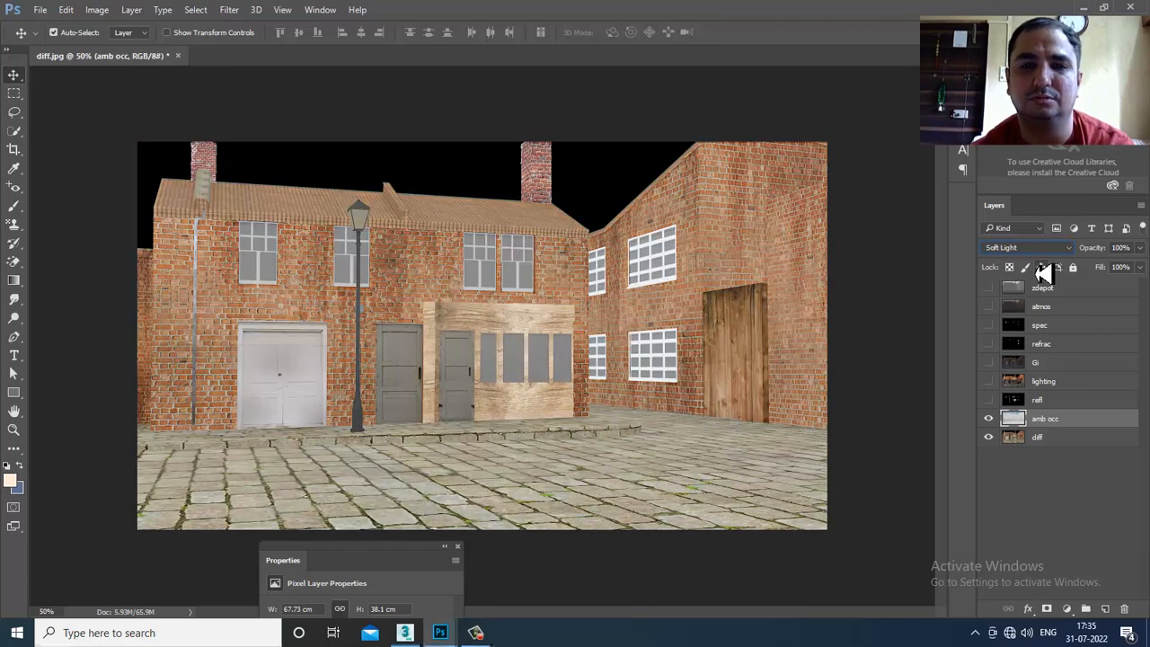
{"action": "key", "text": "Down"}
{"action": "key", "text": "Down"}
{"action": "key", "text": "Down"}
{"action": "key", "text": "Down"}
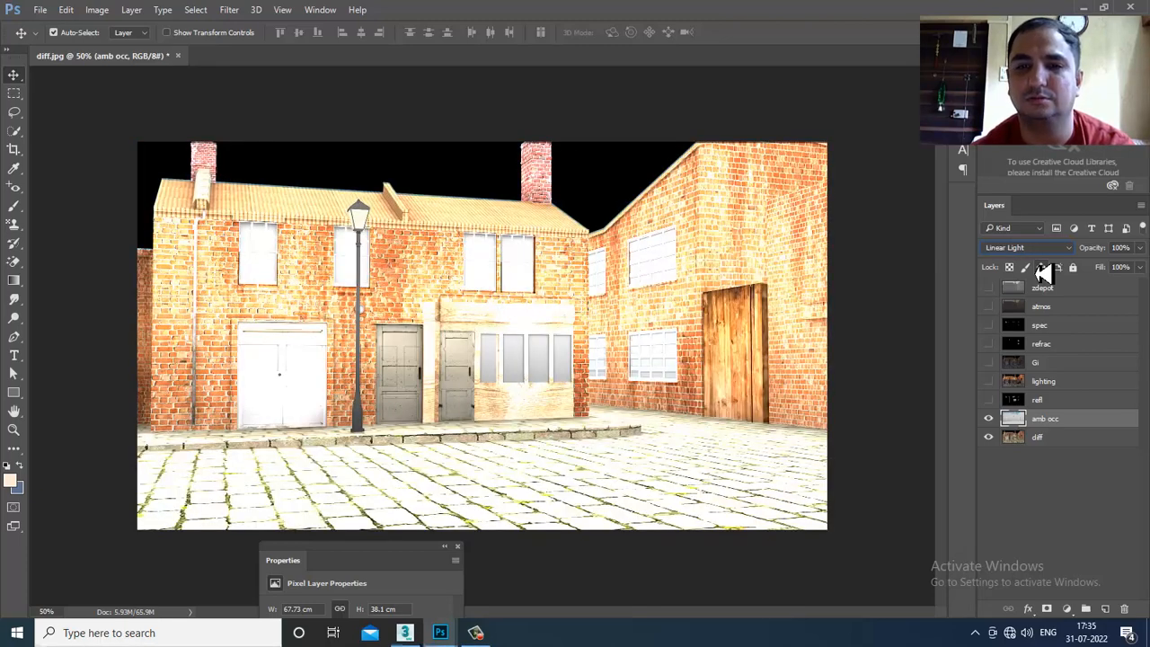
{"action": "key", "text": "Down"}
{"action": "key", "text": "Down"}
{"action": "key", "text": "Down"}
{"action": "key", "text": "Down"}
{"action": "key", "text": "Down"}
{"action": "key", "text": "Down"}
{"action": "key", "text": "Down"}
{"action": "key", "text": "Down"}
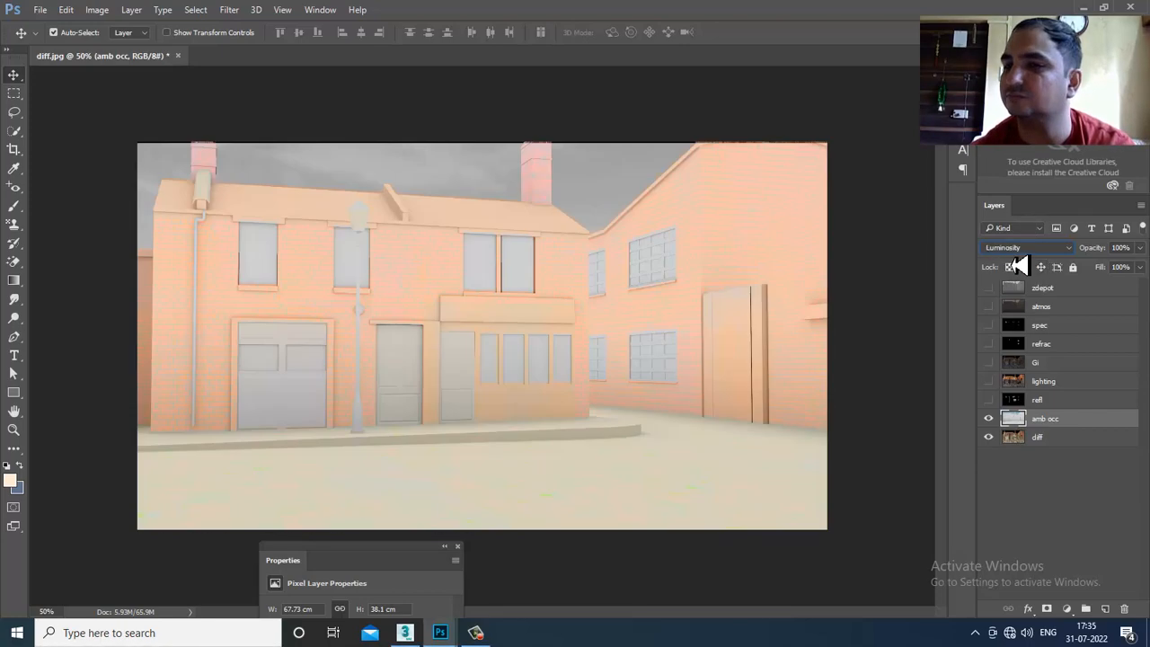
- Compare Multiply, Color Burn, Lighten and Darker Color blending on amb occ
{"action": "left_click", "coordinate": [1022, 247]}
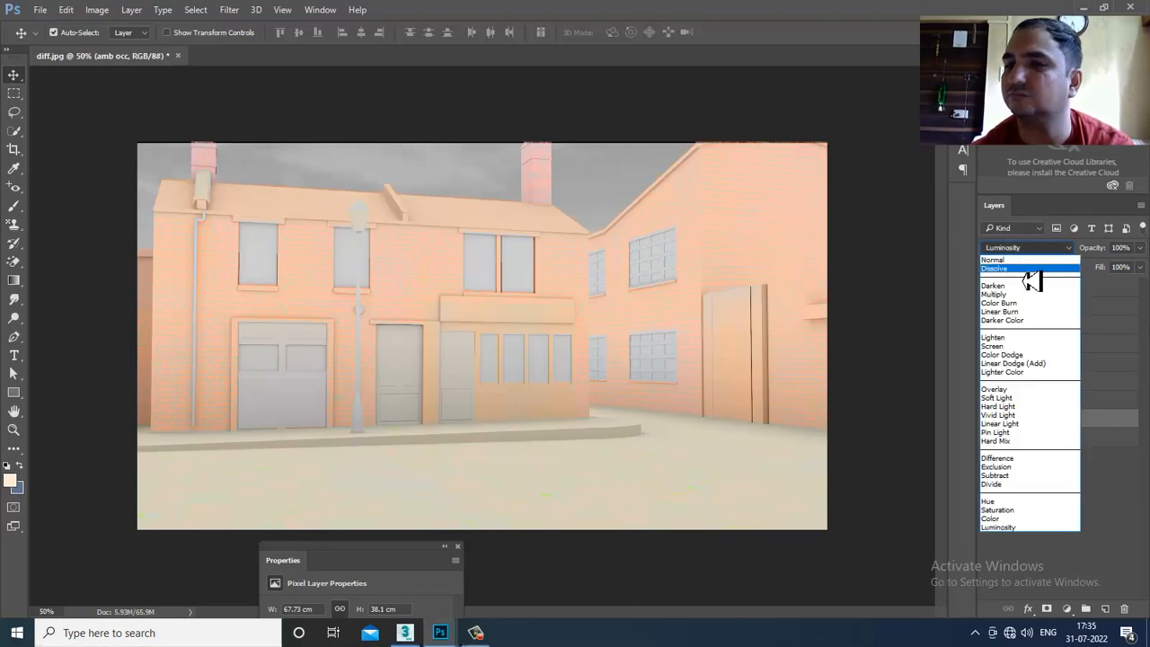
{"action": "left_click", "coordinate": [1031, 278]}
{"action": "key", "text": "Down"}
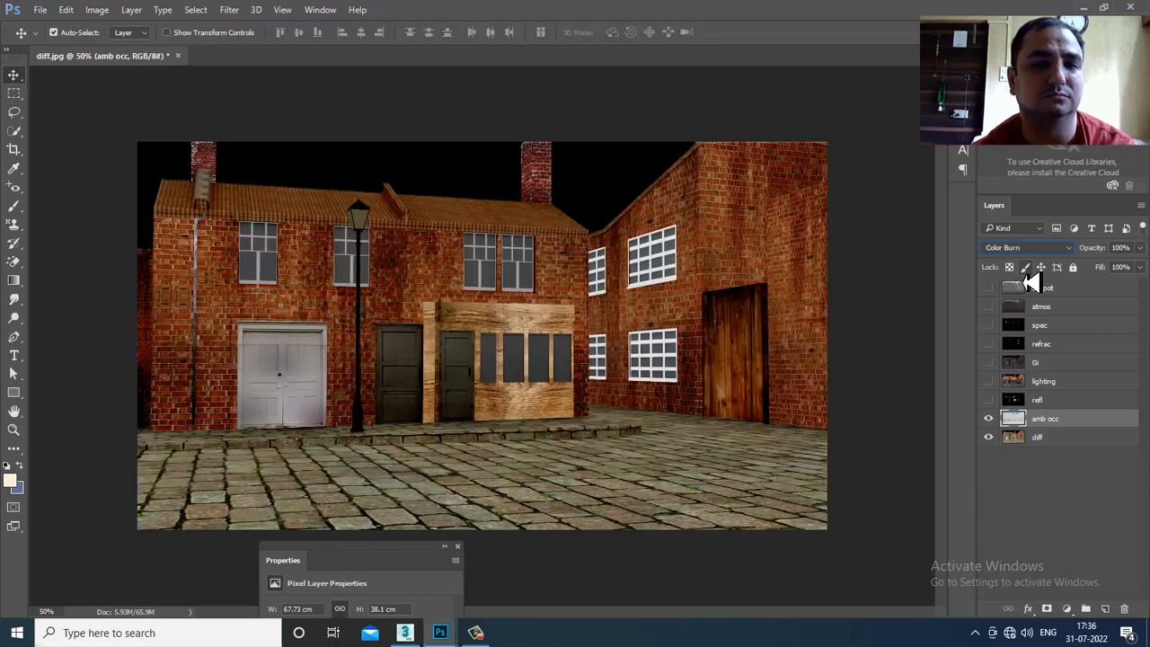
{"action": "key", "text": "Up"}
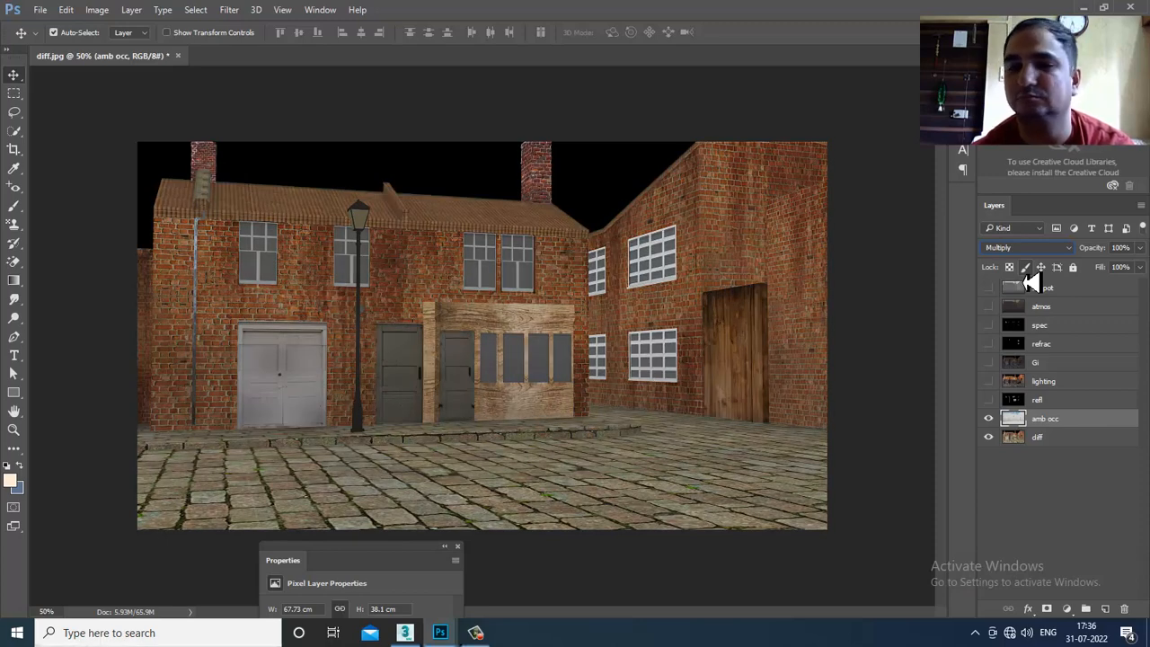
{"action": "key", "text": "Down"}
{"action": "key", "text": "Down"}
{"action": "key", "text": "Down"}
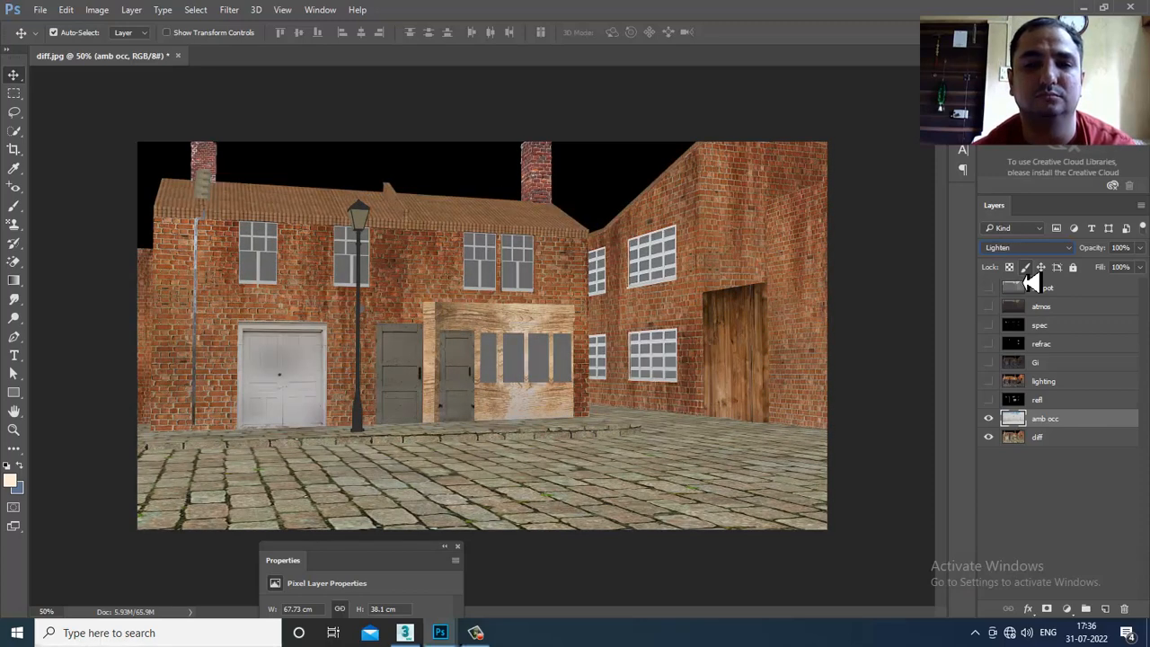
{"action": "key", "text": "Up"}
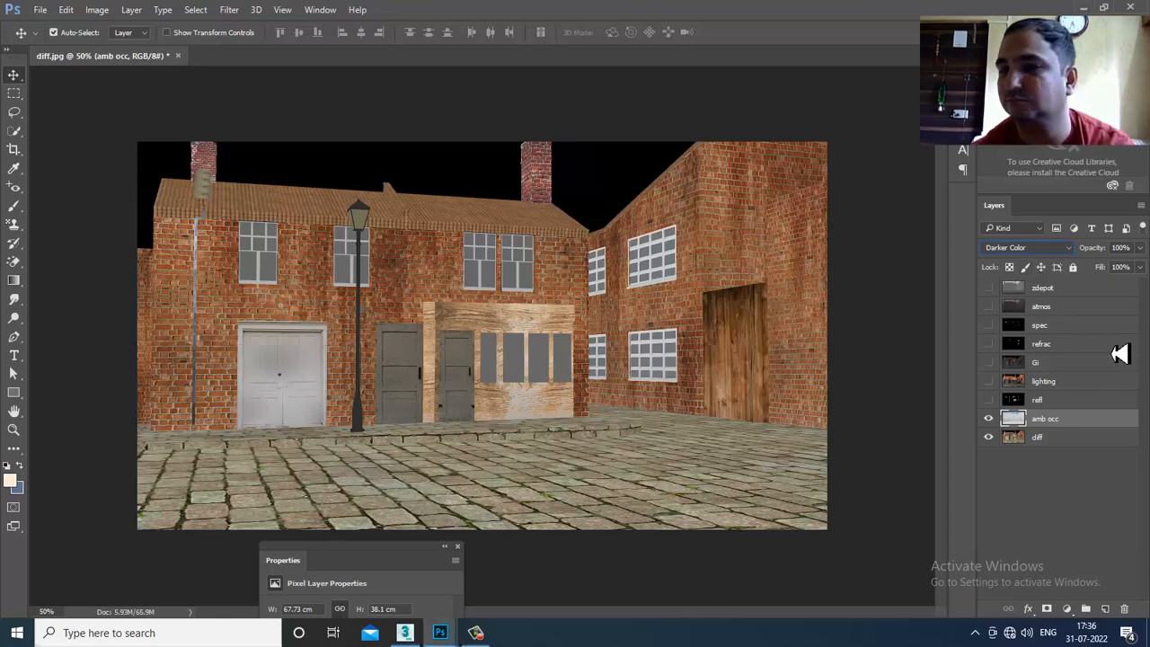
- Try Screen and Overlay on amb occ, finally settling on Soft Light
{"action": "left_click", "coordinate": [1028, 248]}
{"action": "left_click", "coordinate": [1026, 350]}
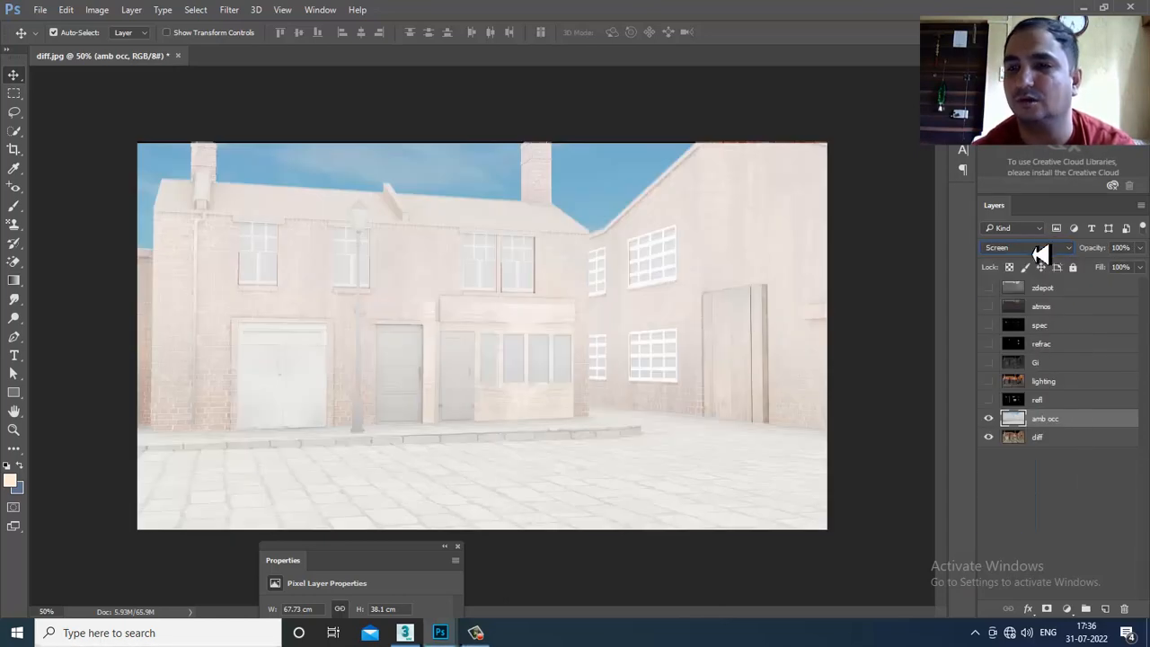
{"action": "left_click", "coordinate": [1039, 248]}
{"action": "left_click", "coordinate": [1046, 392]}
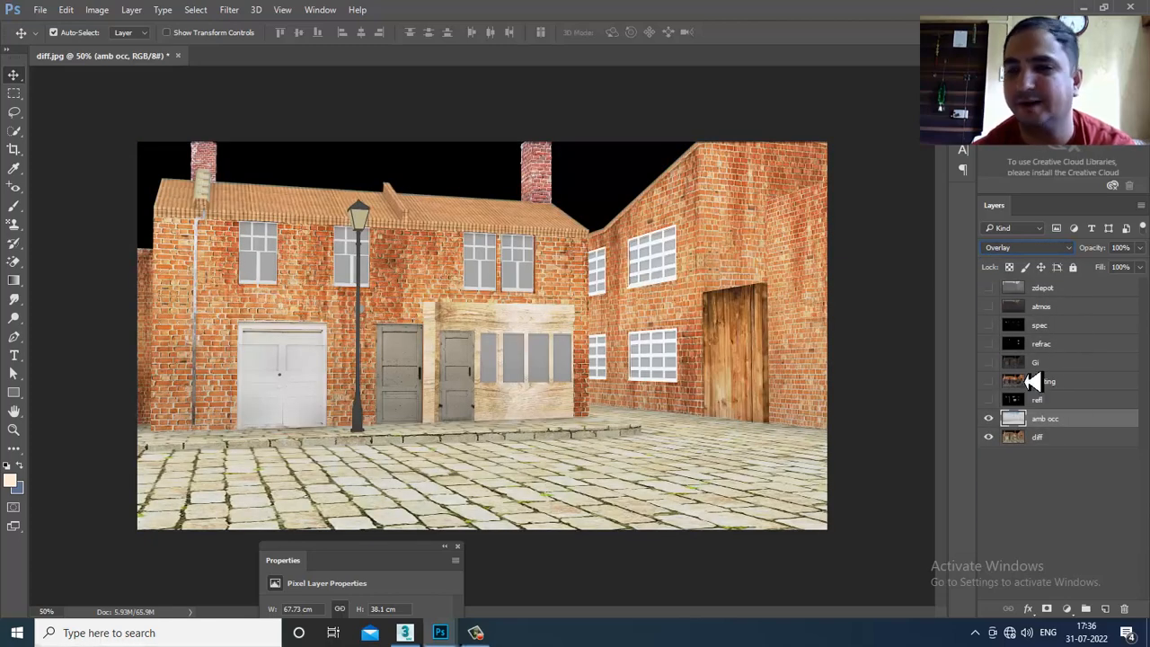
{"action": "left_click", "coordinate": [1022, 254]}
{"action": "left_click", "coordinate": [1035, 404]}
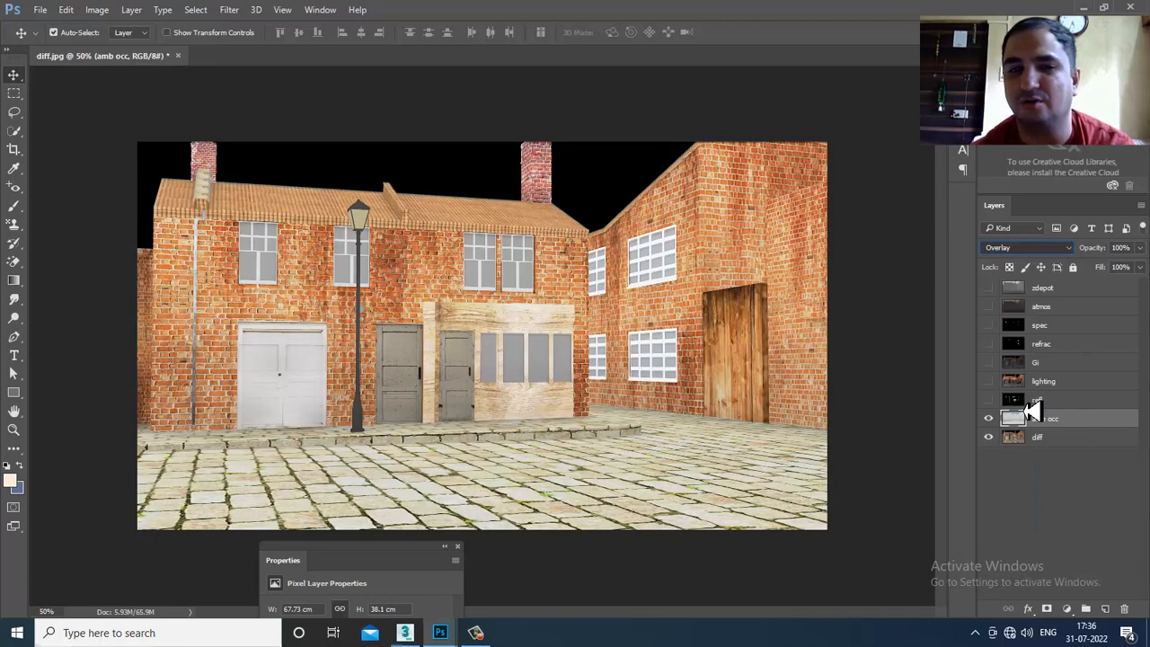
- Turn on the refl, lighting, GI, refrac, spec and atmos passes, toggling atmos to compare
{"action": "left_click", "coordinate": [988, 399]}
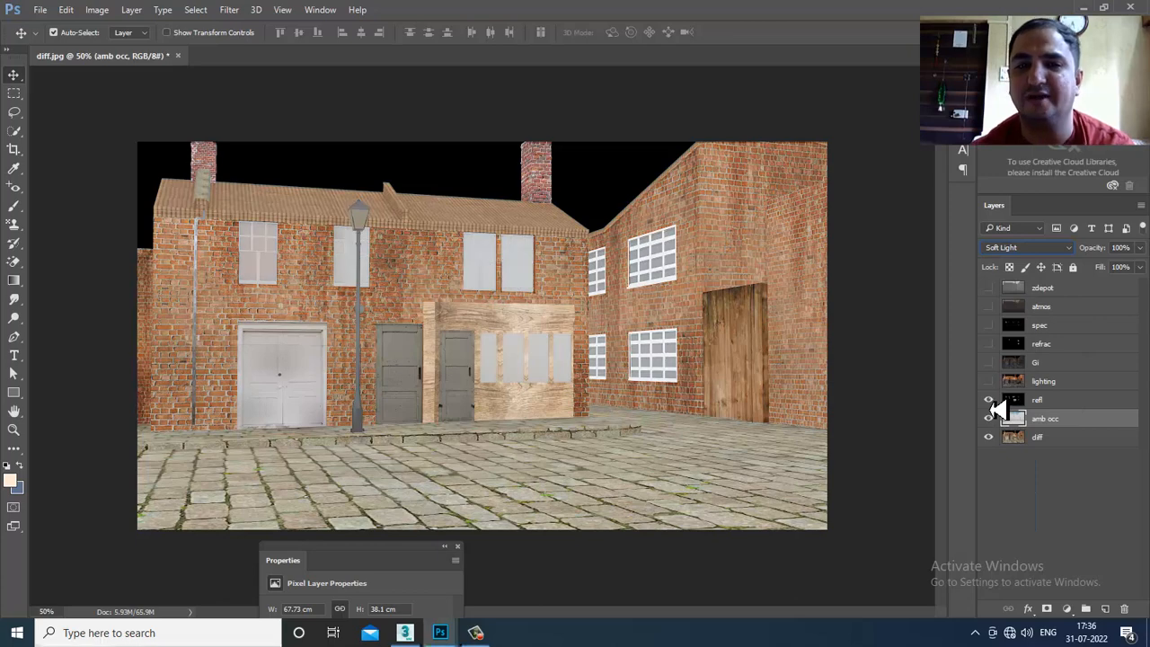
{"action": "left_click", "coordinate": [988, 381]}
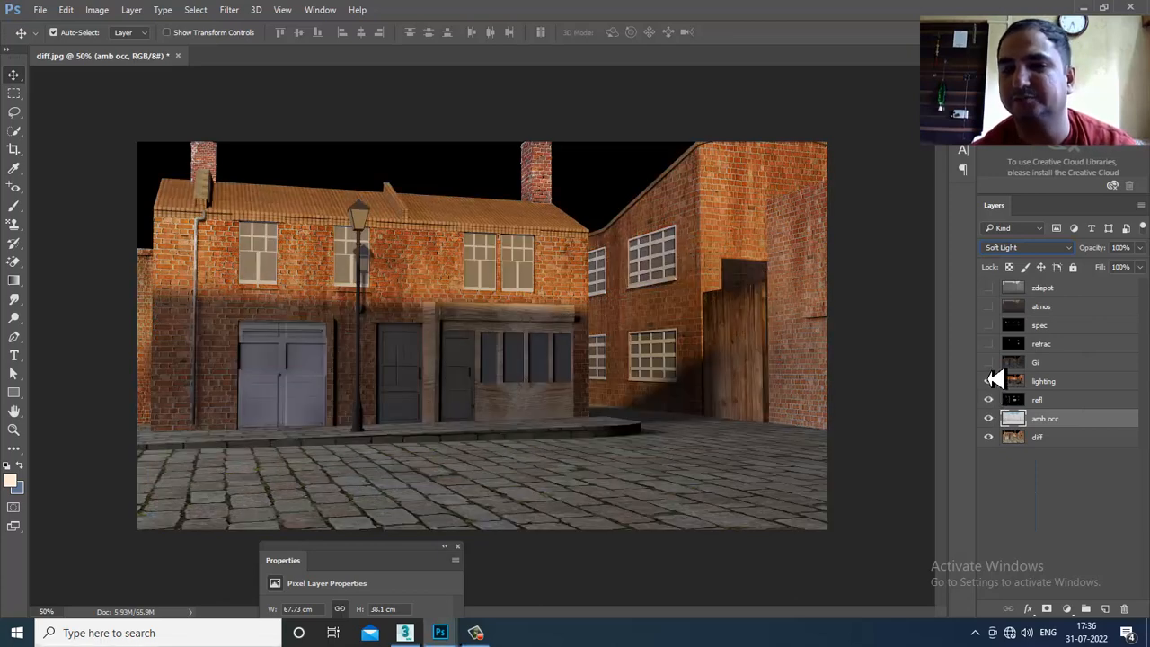
{"action": "left_click", "coordinate": [988, 362]}
{"action": "left_click", "coordinate": [989, 344]}
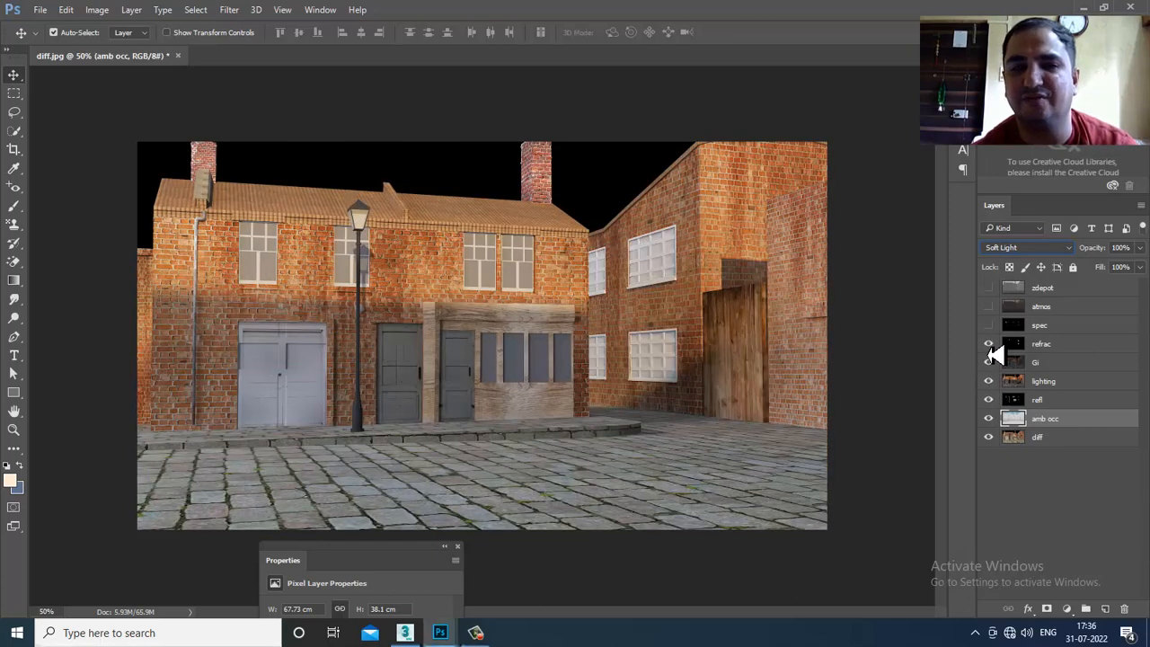
{"action": "left_click", "coordinate": [987, 325]}
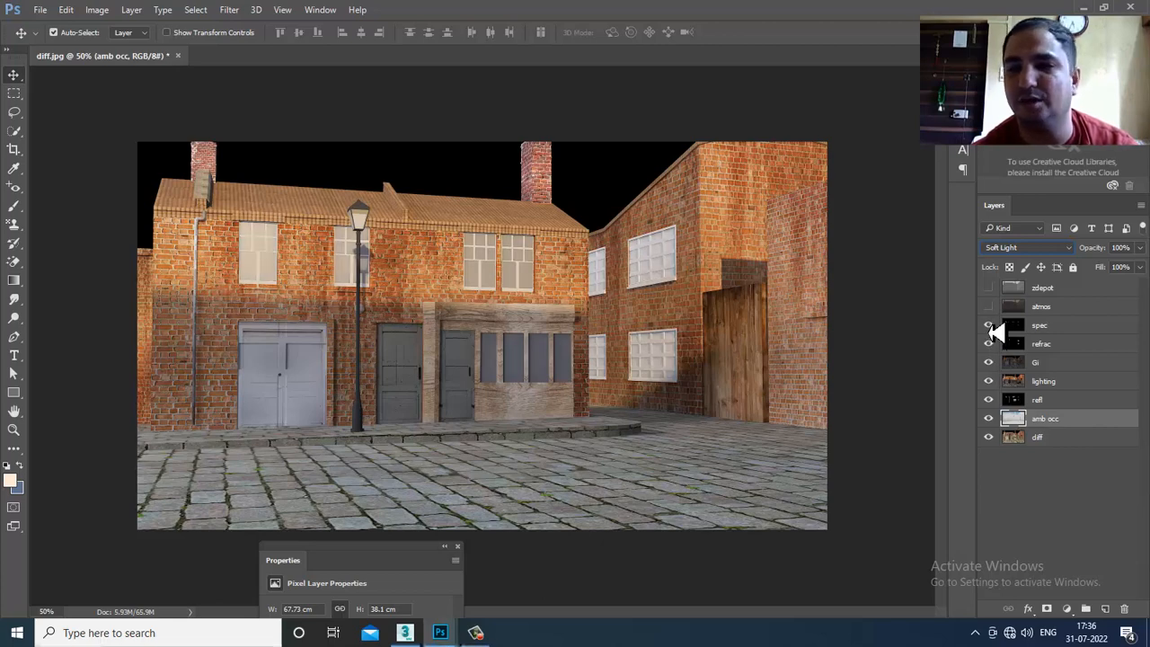
{"action": "left_click", "coordinate": [987, 306]}
{"action": "left_click", "coordinate": [988, 307]}
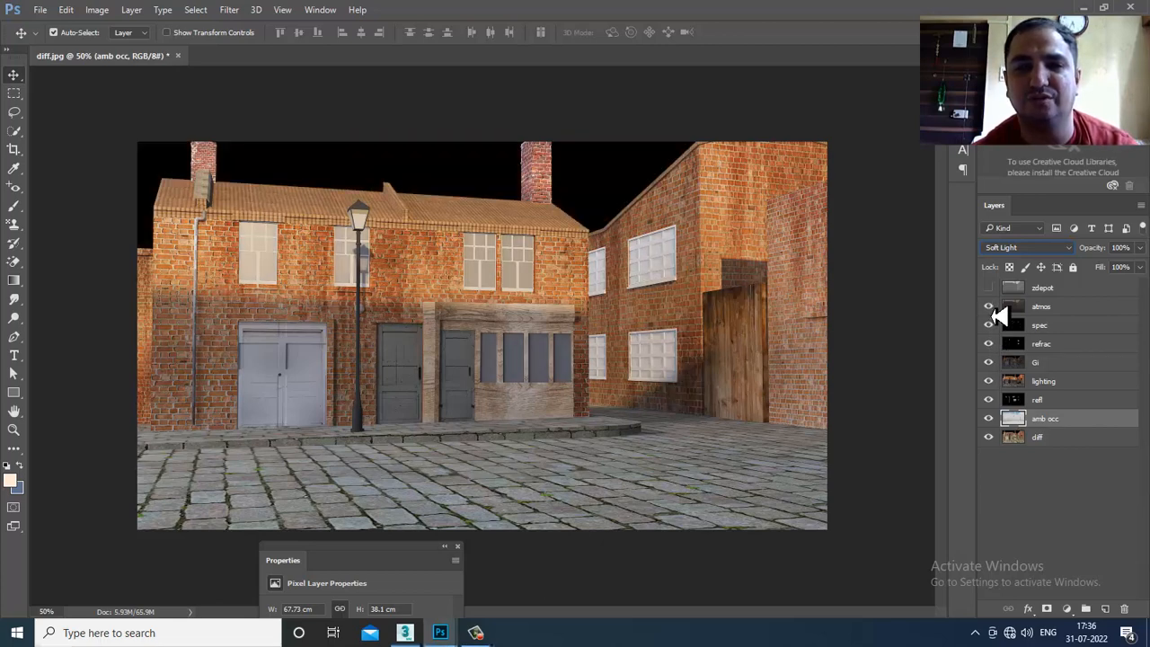
{"action": "left_click", "coordinate": [989, 307]}
{"action": "left_click", "coordinate": [989, 308]}
{"action": "left_click", "coordinate": [989, 307]}
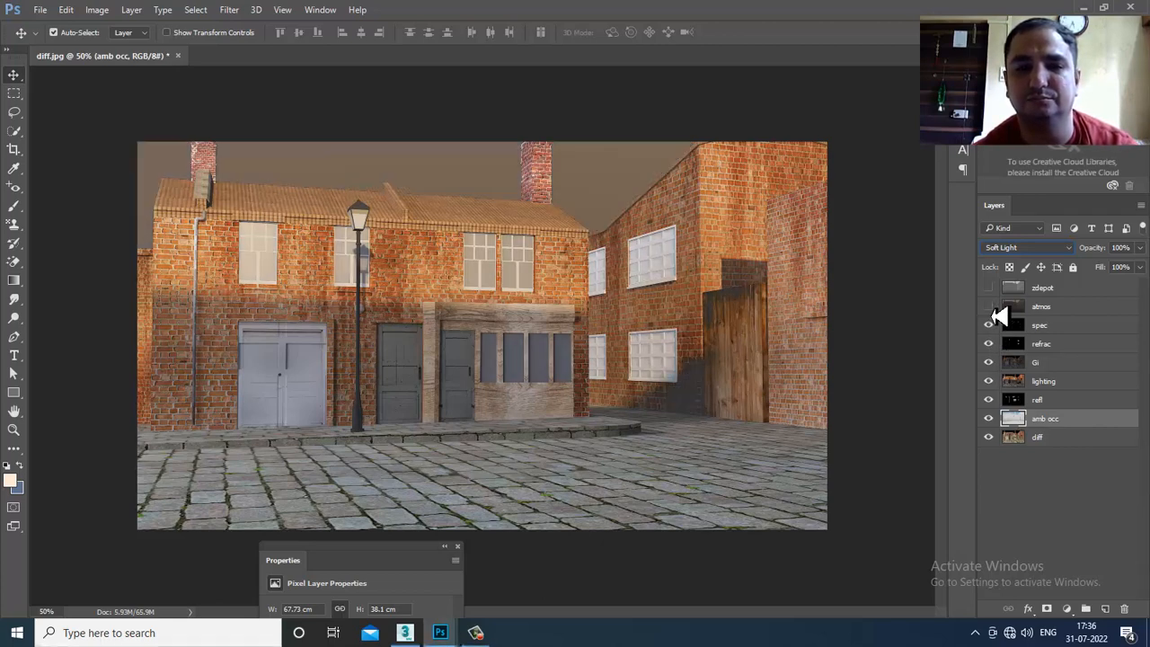
{"action": "left_click", "coordinate": [989, 307]}
{"action": "left_click", "coordinate": [989, 307]}
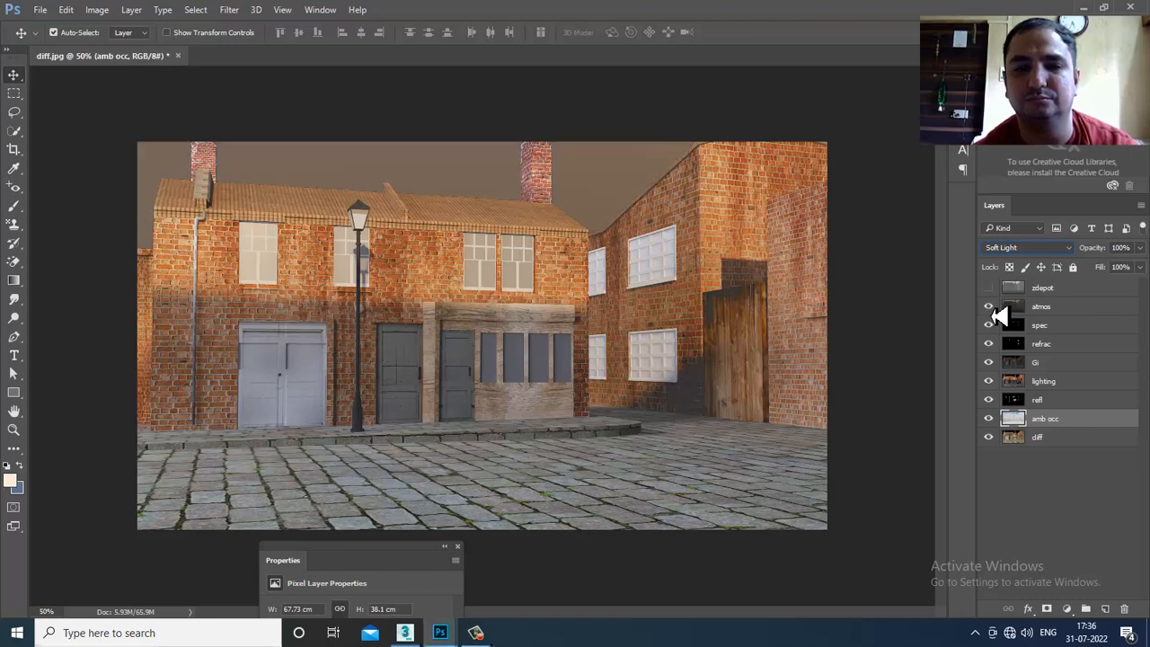
- Set the atmos layer to Screen blending and turn on the zdepot depth pass
{"action": "left_click", "coordinate": [1065, 307]}
{"action": "left_click", "coordinate": [1029, 248]}
{"action": "left_click", "coordinate": [1030, 256]}
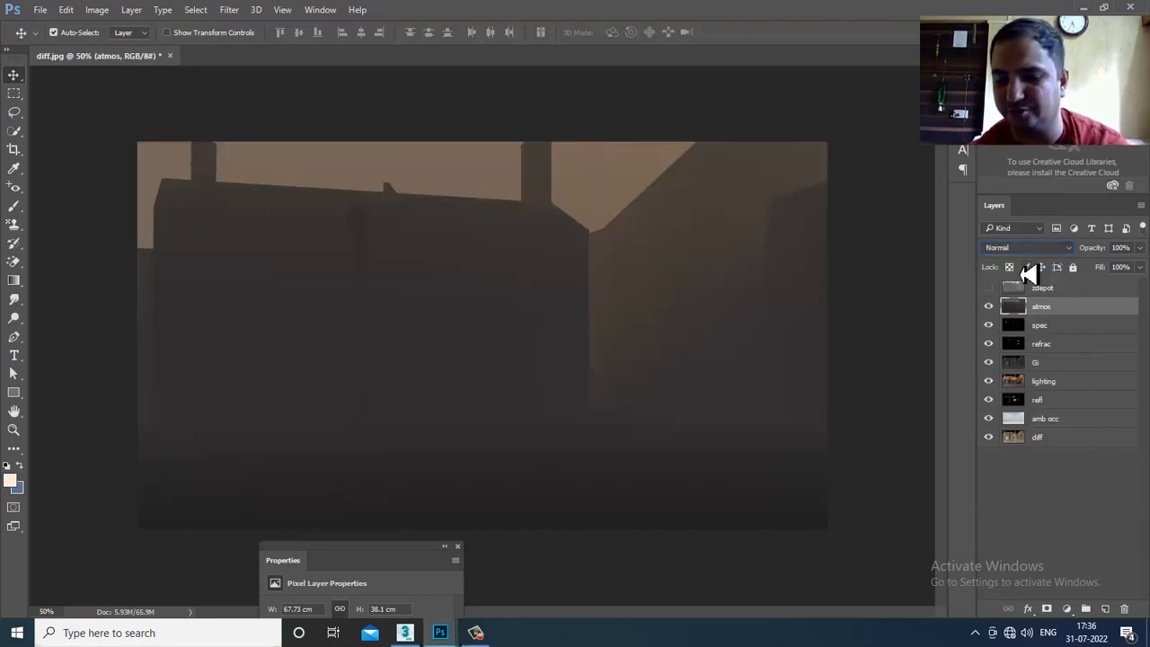
{"action": "key", "text": "Down"}
{"action": "key", "text": "Down"}
{"action": "key", "text": "Down"}
{"action": "key", "text": "Down"}
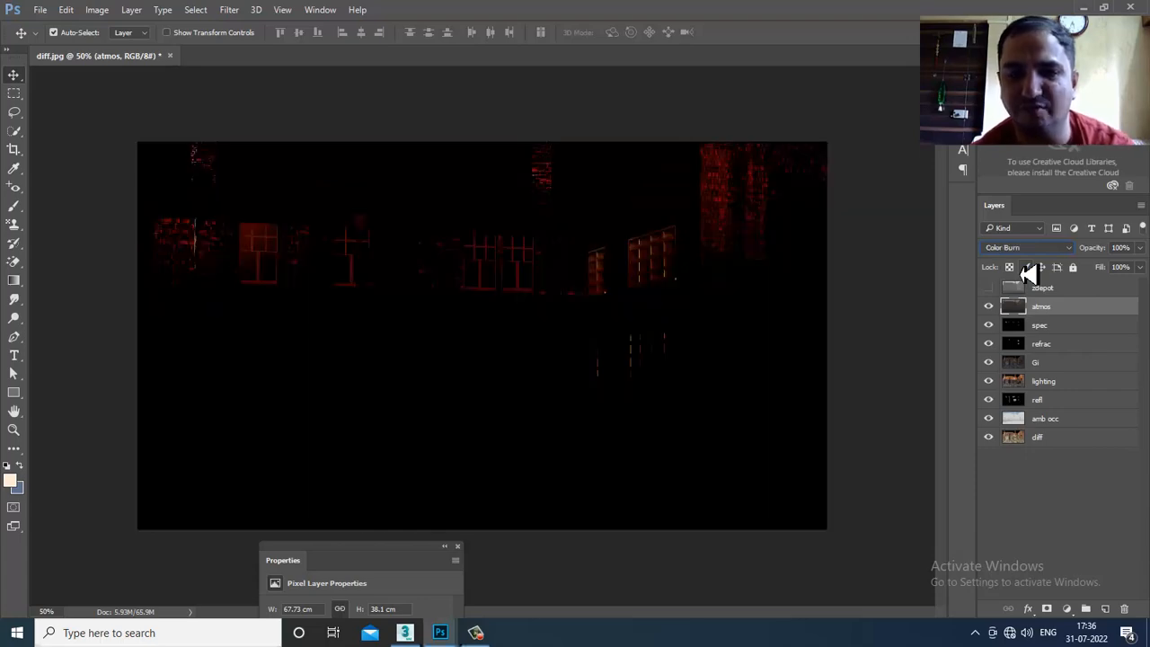
{"action": "key", "text": "Down"}
{"action": "key", "text": "Down"}
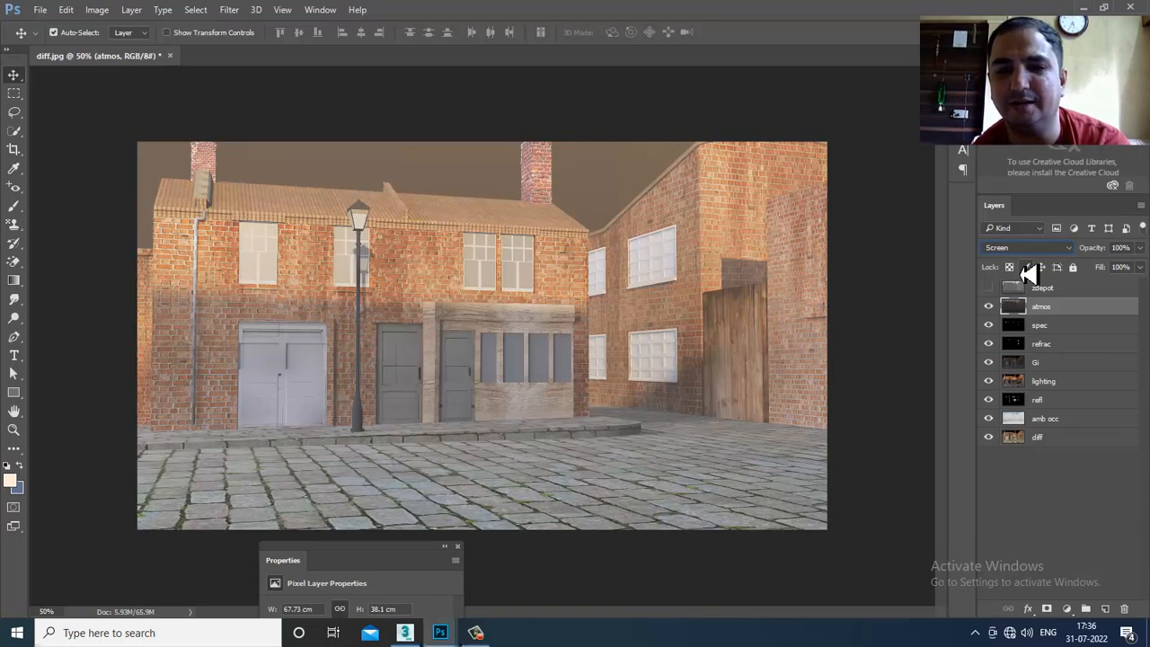
{"action": "key", "text": "Down"}
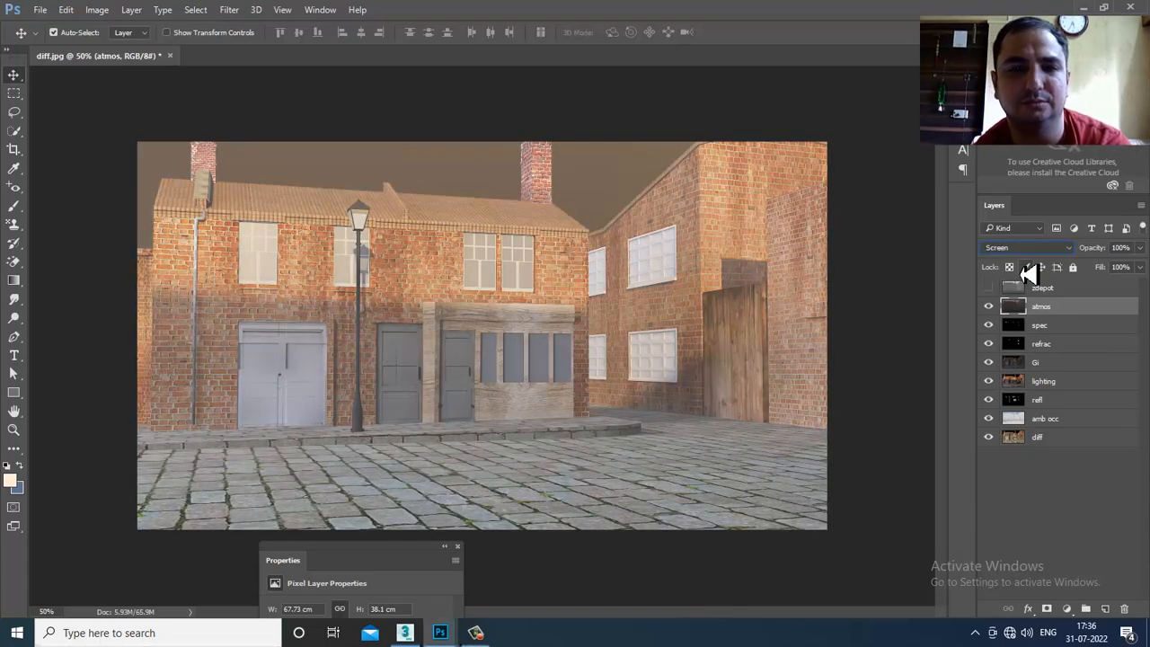
{"action": "left_click", "coordinate": [989, 288]}
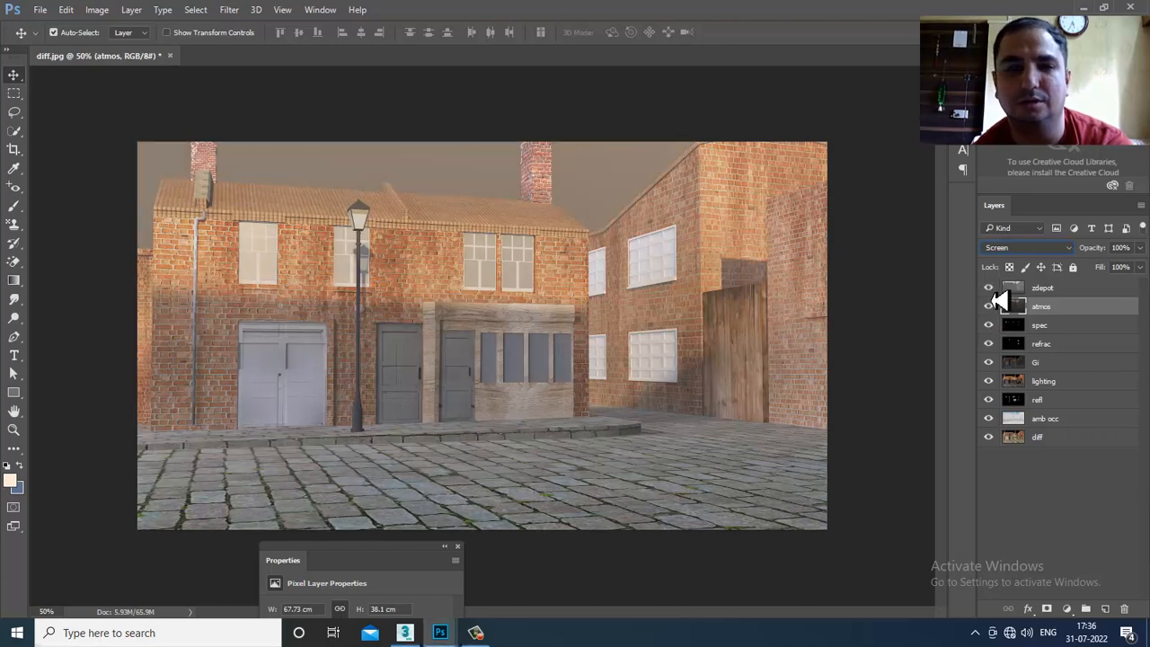
{"action": "left_click", "coordinate": [989, 288]}
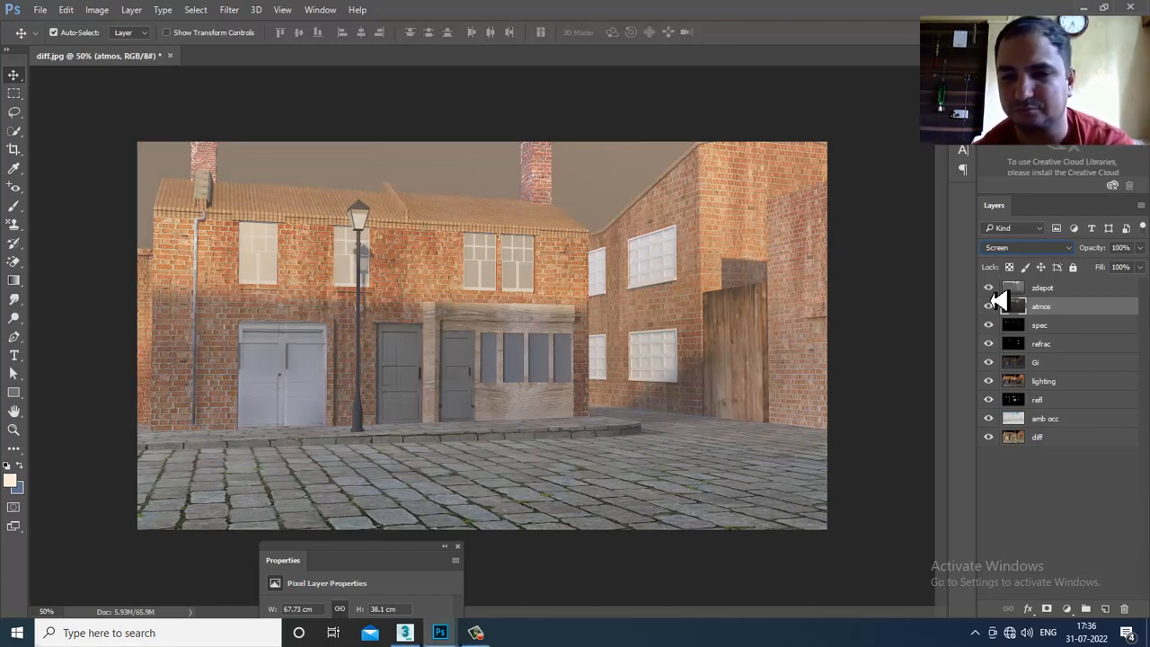
- Add a Color Balance adjustment layer on top with midtones Red +7 and Blue -9
{"action": "left_click", "coordinate": [1053, 291]}
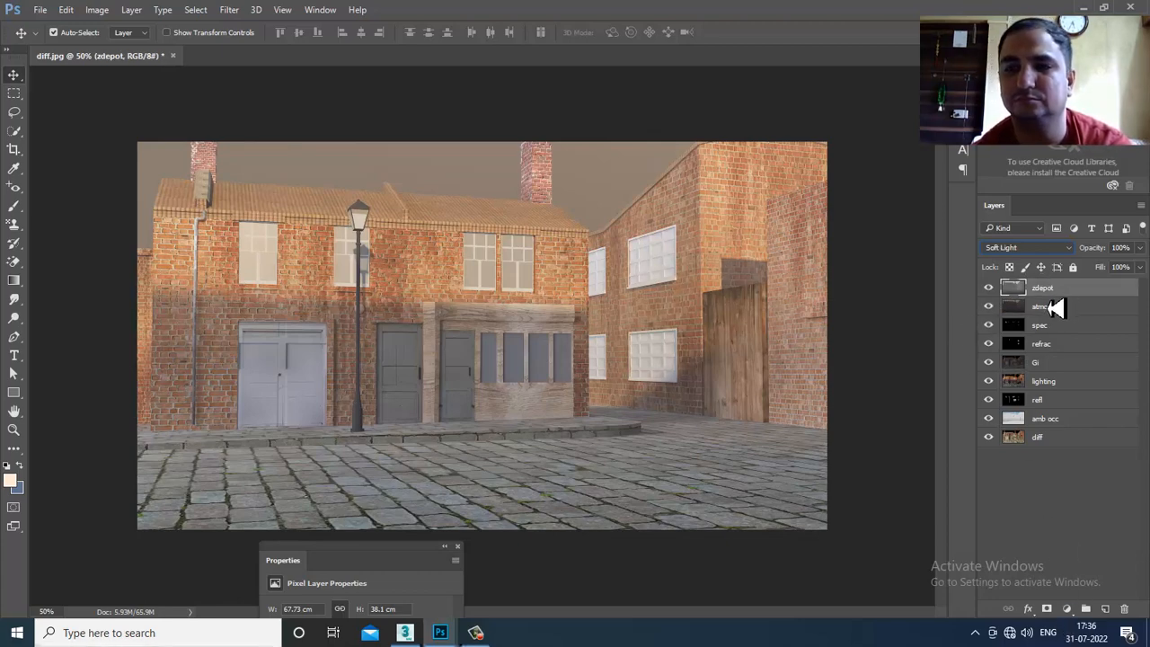
{"action": "left_click", "coordinate": [1066, 608]}
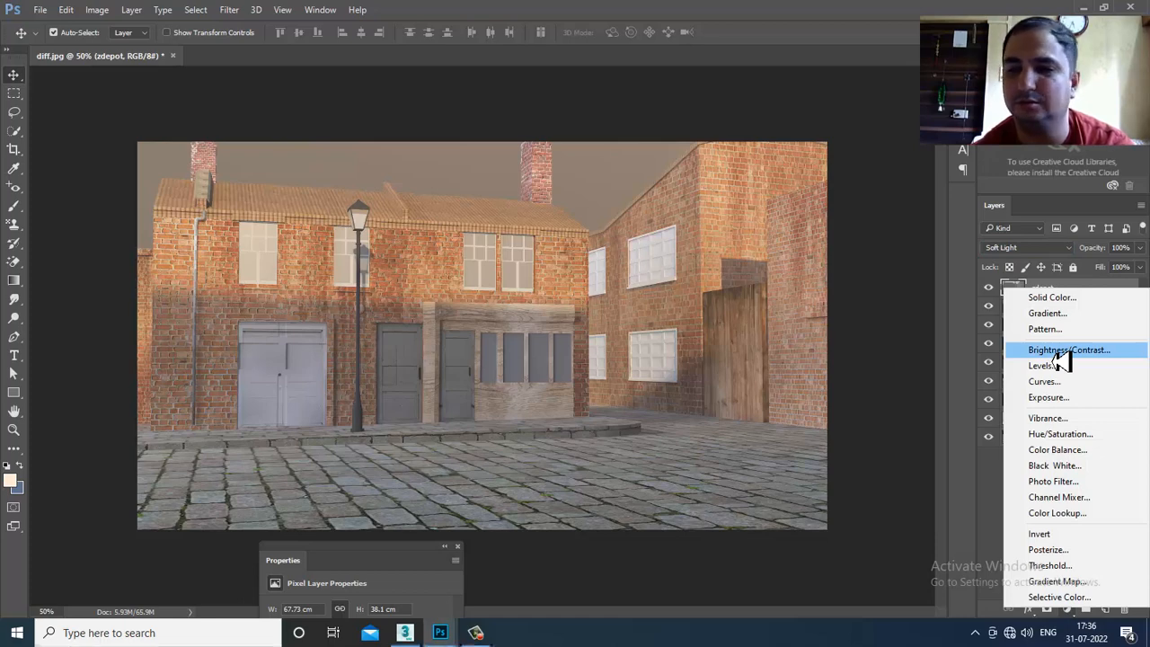
{"action": "left_click", "coordinate": [1127, 459]}
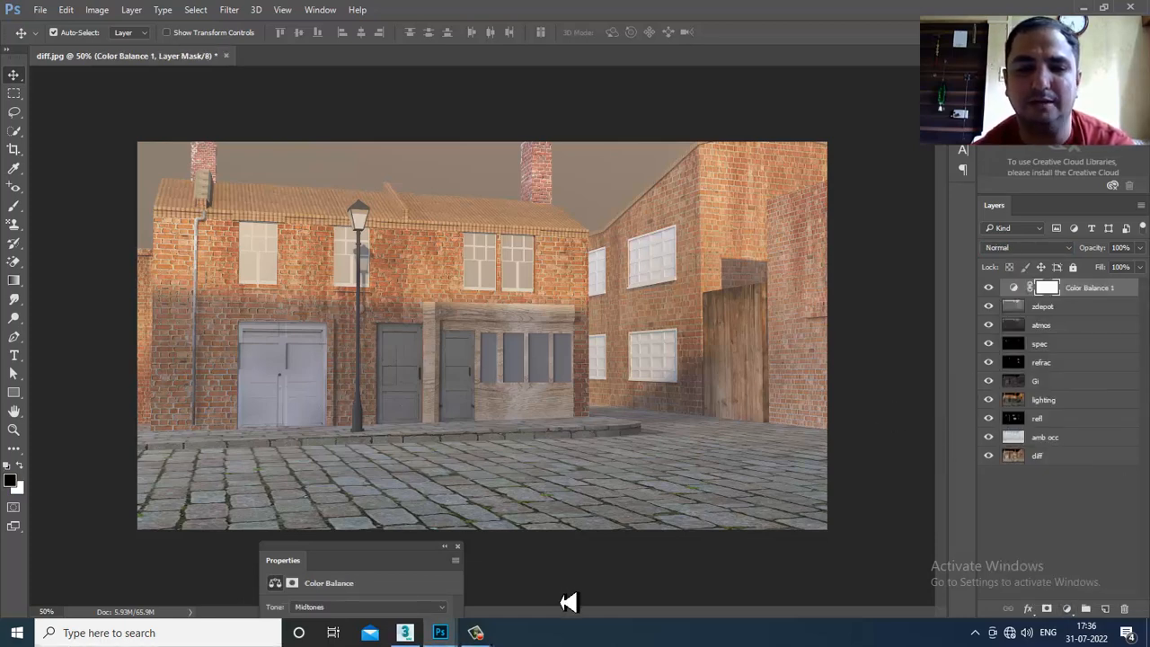
{"action": "left_click_drag", "start_coordinate": [377, 559], "coordinate": [883, 200]}
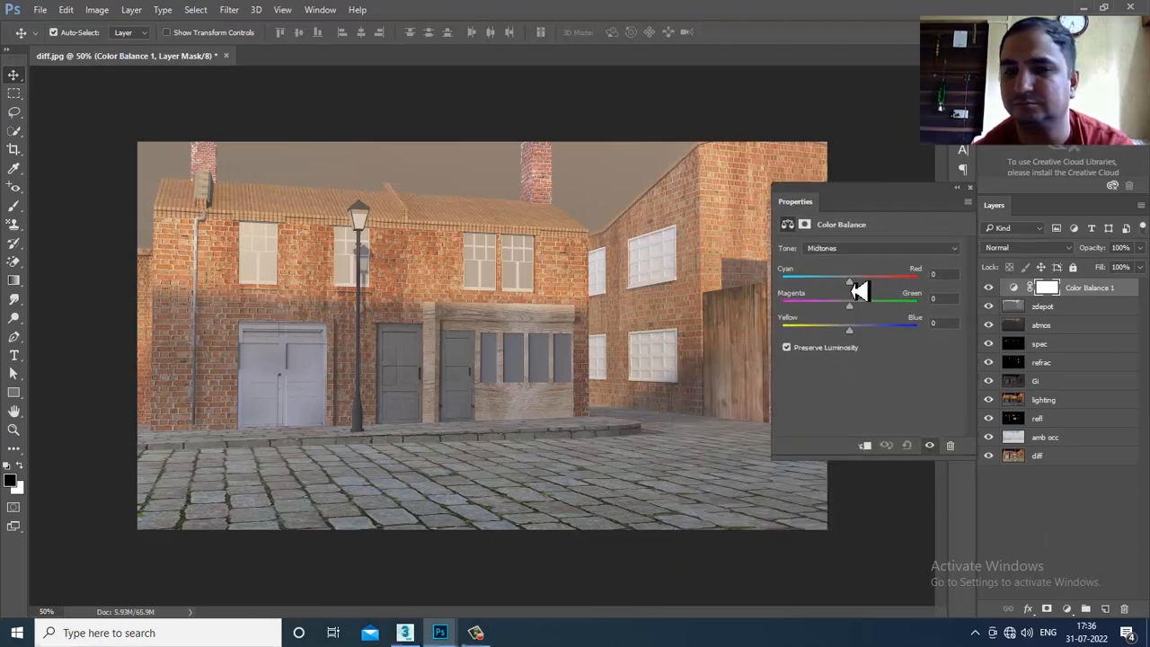
{"action": "mouse_move", "coordinate": [853, 290]}
{"action": "left_mouse_down"}
{"action": "mouse_move", "coordinate": [893, 288]}
{"action": "mouse_move", "coordinate": [858, 290]}
{"action": "left_mouse_up"}
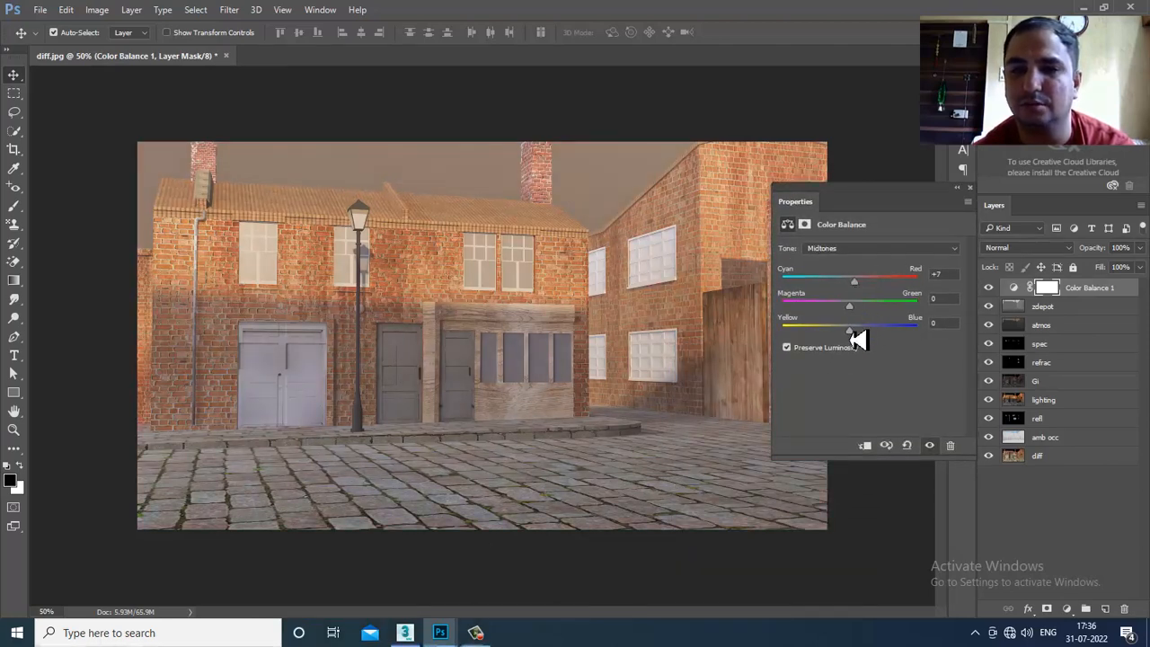
{"action": "mouse_move", "coordinate": [858, 340]}
{"action": "left_mouse_down"}
{"action": "mouse_move", "coordinate": [834, 338]}
{"action": "mouse_move", "coordinate": [849, 338]}
{"action": "left_mouse_up"}
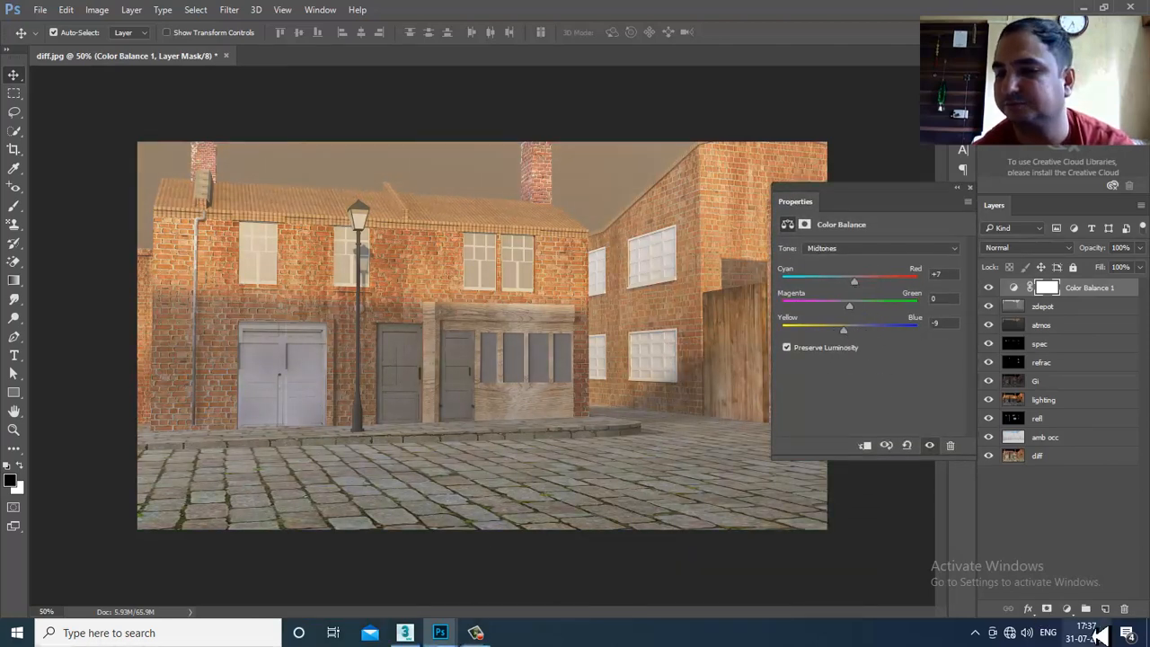
- Add an Exposure adjustment layer at +0.50 with offset -0.0208, then choose File > Open
{"action": "left_click", "coordinate": [1066, 608]}
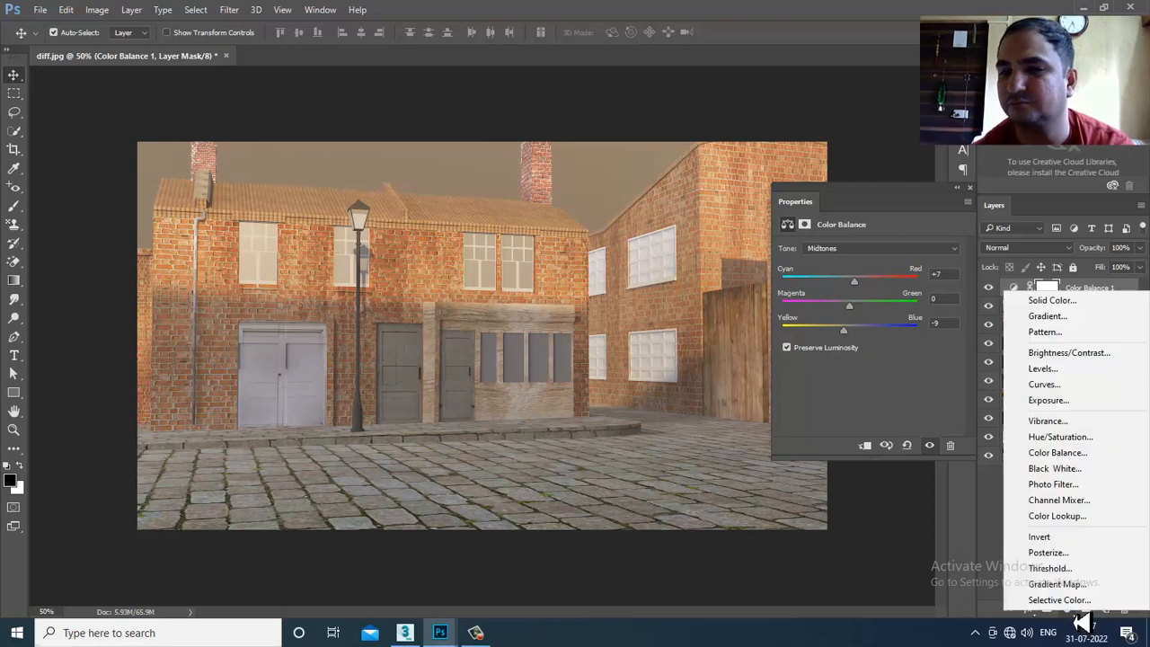
{"action": "left_click", "coordinate": [1083, 401]}
{"action": "left_click_drag", "start_coordinate": [869, 286], "coordinate": [872, 316]}
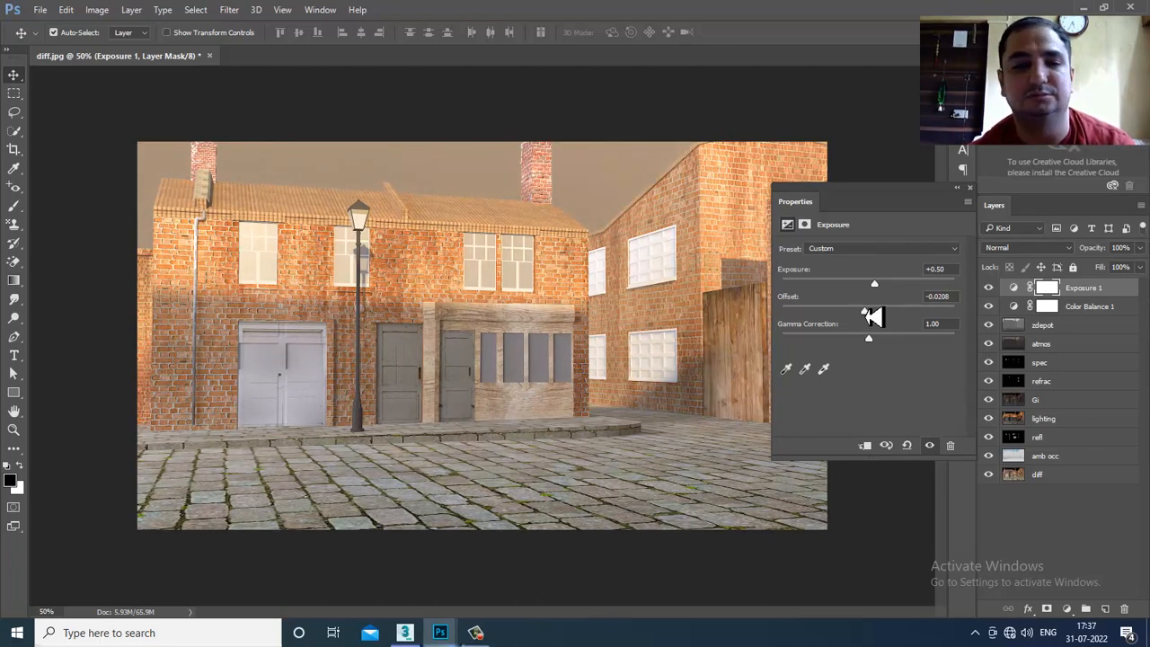
{"action": "left_click", "coordinate": [39, 12]}
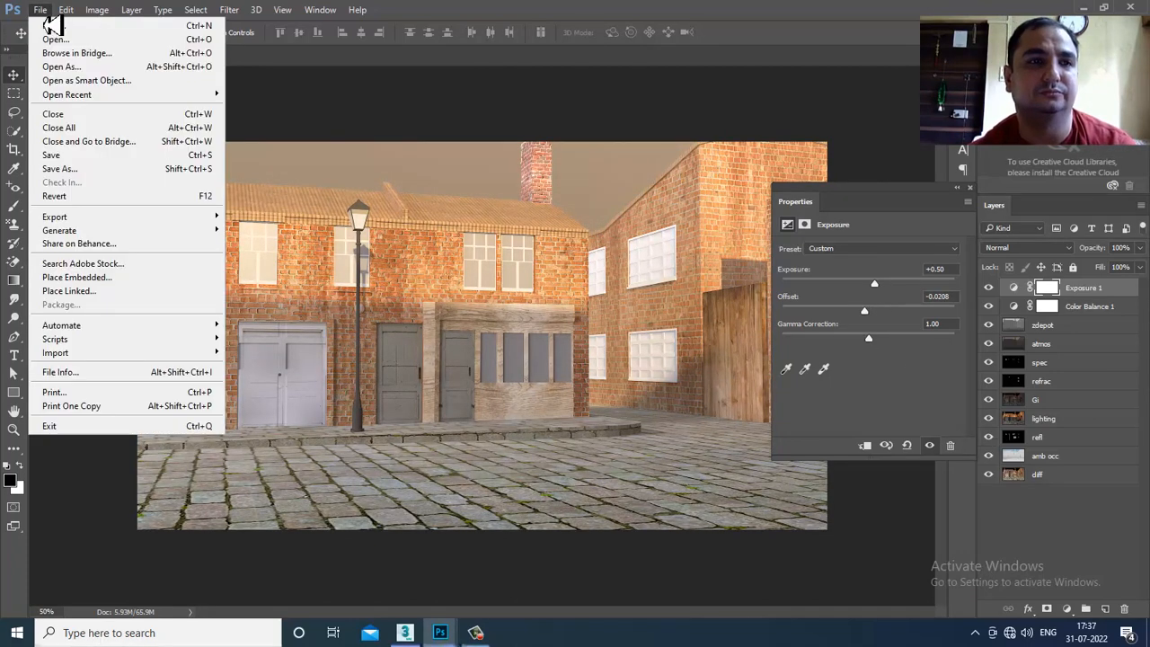
{"action": "left_click", "coordinate": [63, 41]}
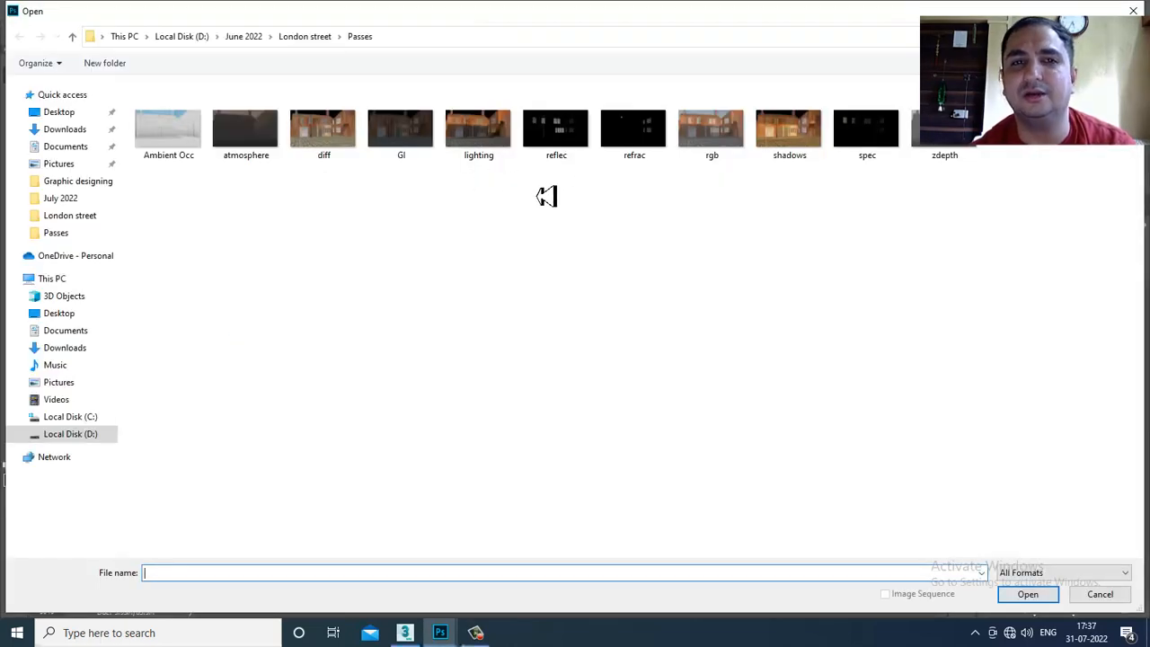
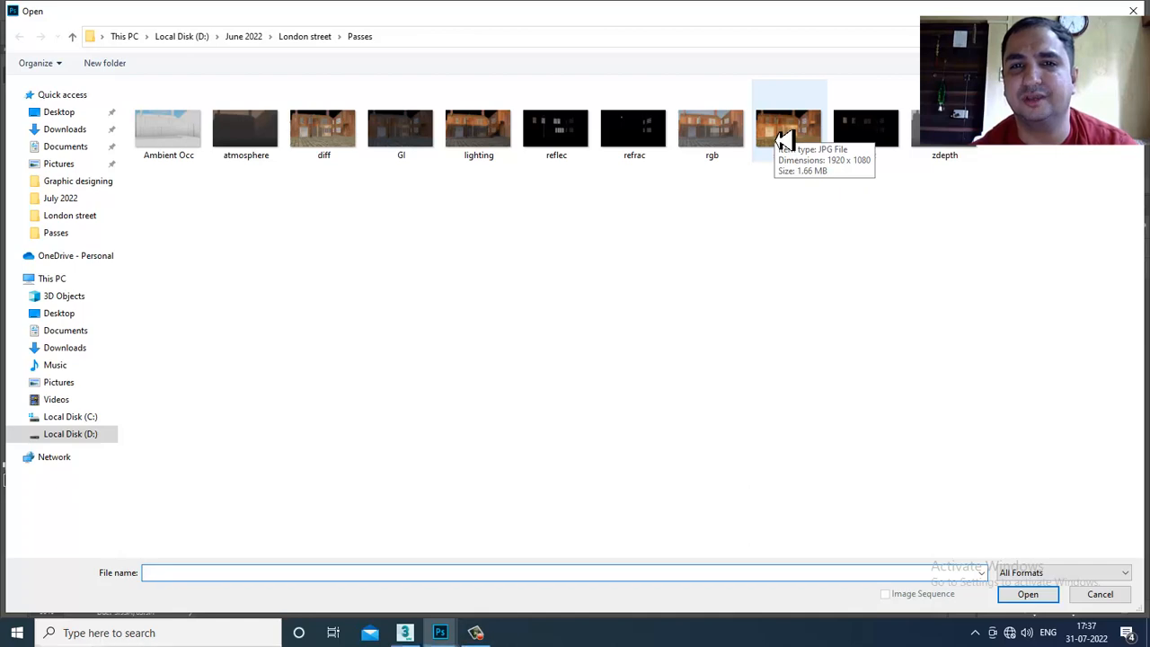
- Open shadows.jpg and unlock its Background layer
{"action": "double_click", "coordinate": [787, 134]}
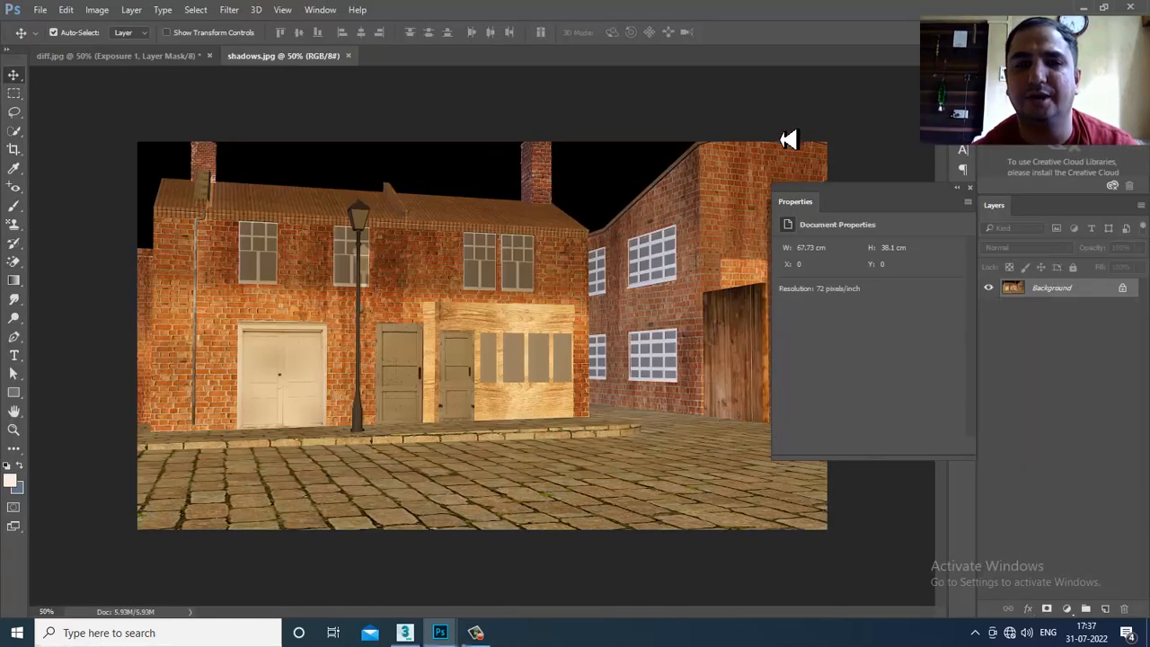
{"action": "left_click", "coordinate": [969, 187]}
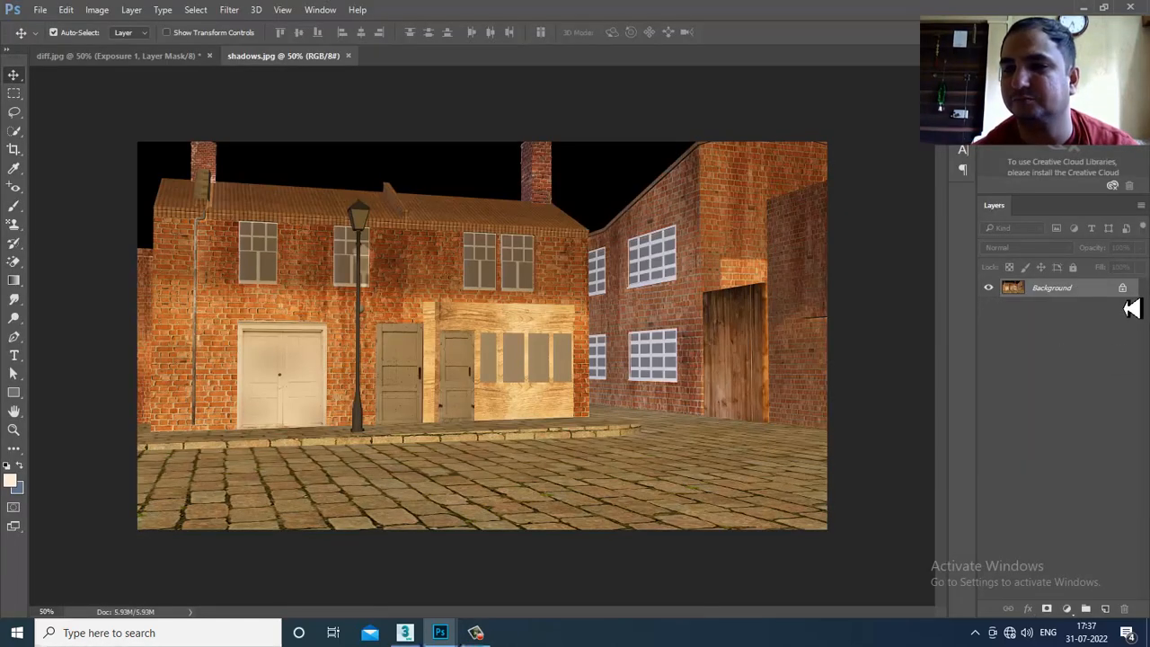
{"action": "left_click", "coordinate": [1121, 287]}
- Drag the shadows image into diff.jpg, align it over the scene, and place Layer 1 above spec
{"action": "left_click_drag", "start_coordinate": [290, 63], "coordinate": [1109, 449]}
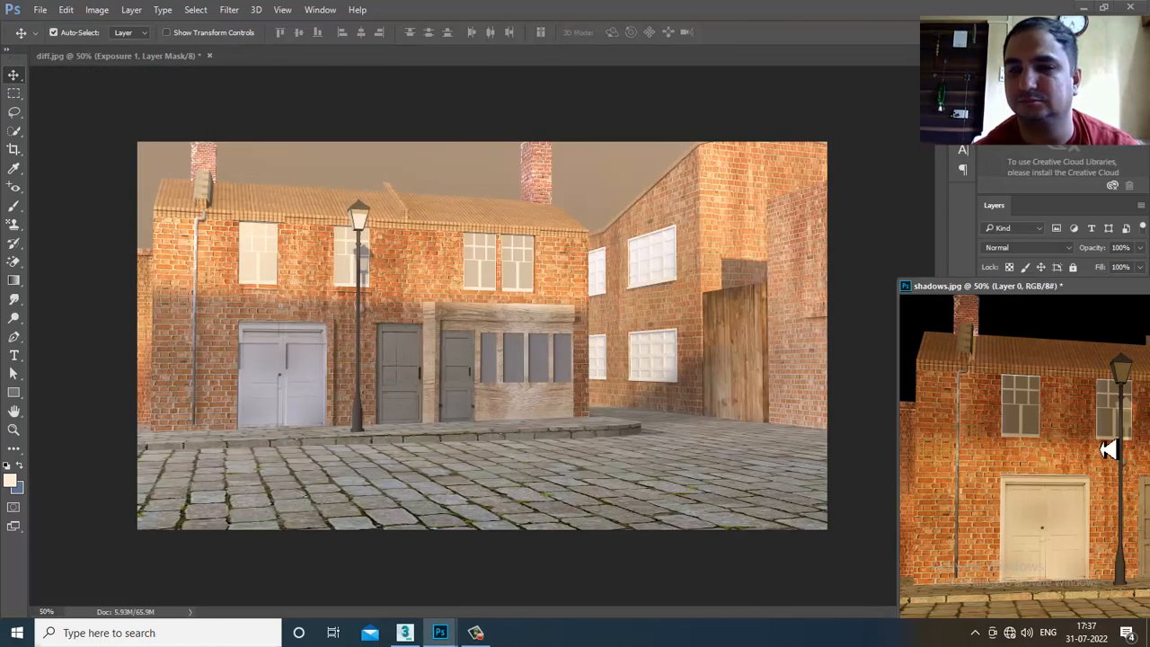
{"action": "left_click_drag", "start_coordinate": [517, 347], "coordinate": [521, 350]}
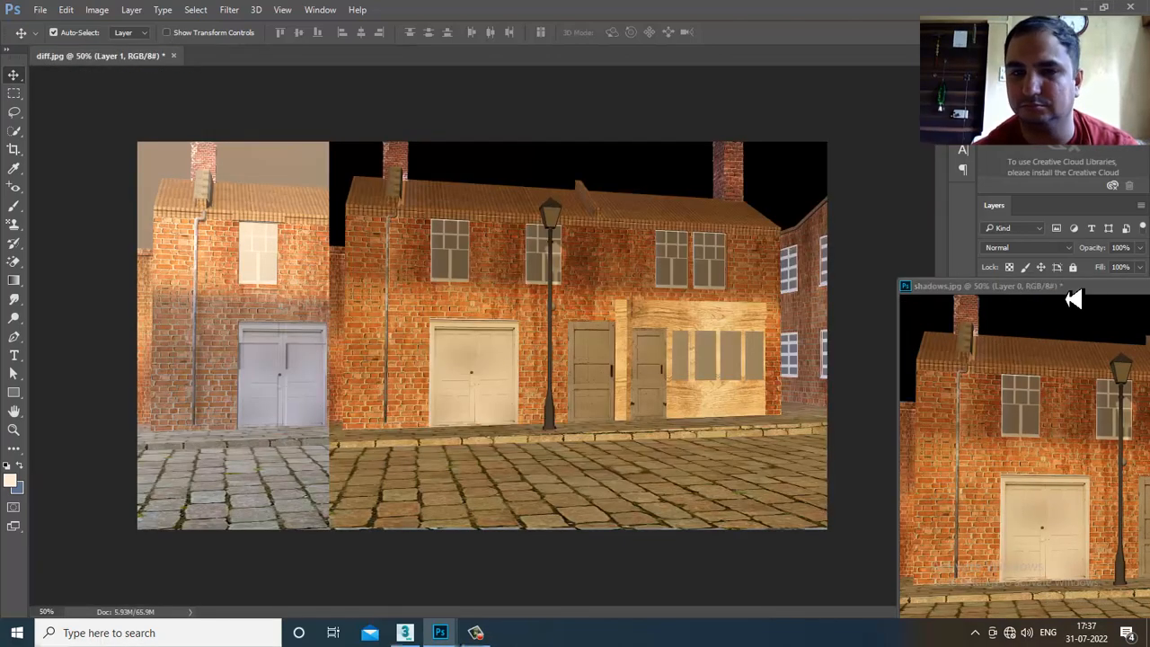
{"action": "left_click_drag", "start_coordinate": [1071, 289], "coordinate": [422, 290]}
{"action": "left_click", "coordinate": [889, 287]}
{"action": "left_click_drag", "start_coordinate": [544, 354], "coordinate": [355, 360]}
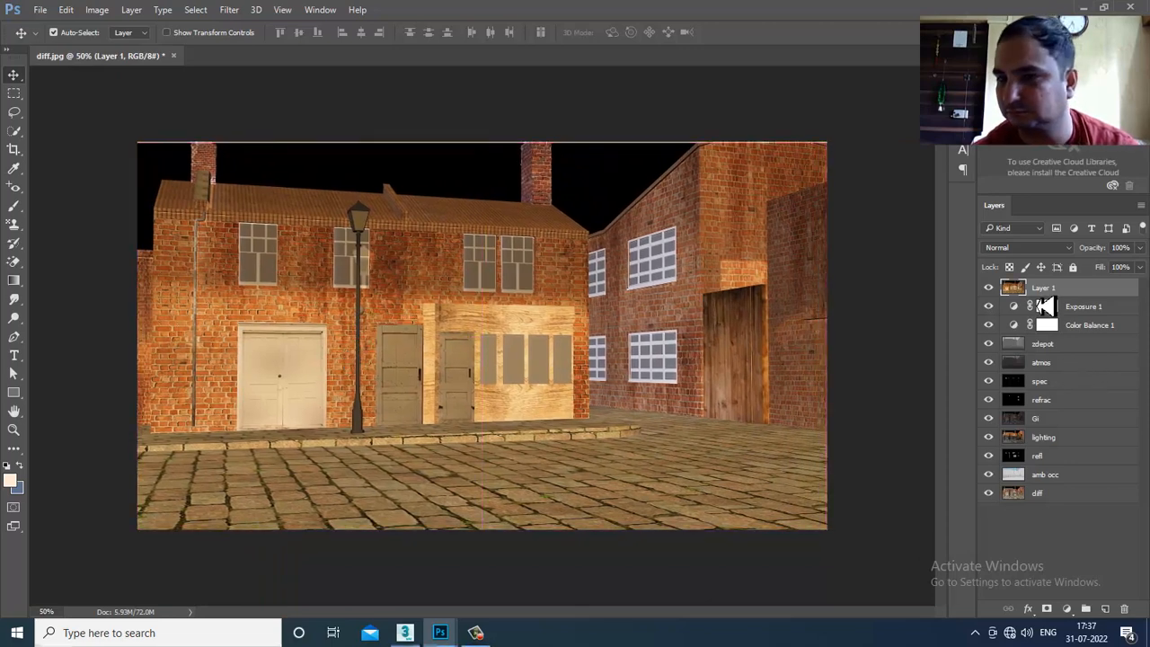
{"action": "left_click_drag", "start_coordinate": [1046, 296], "coordinate": [1077, 378]}
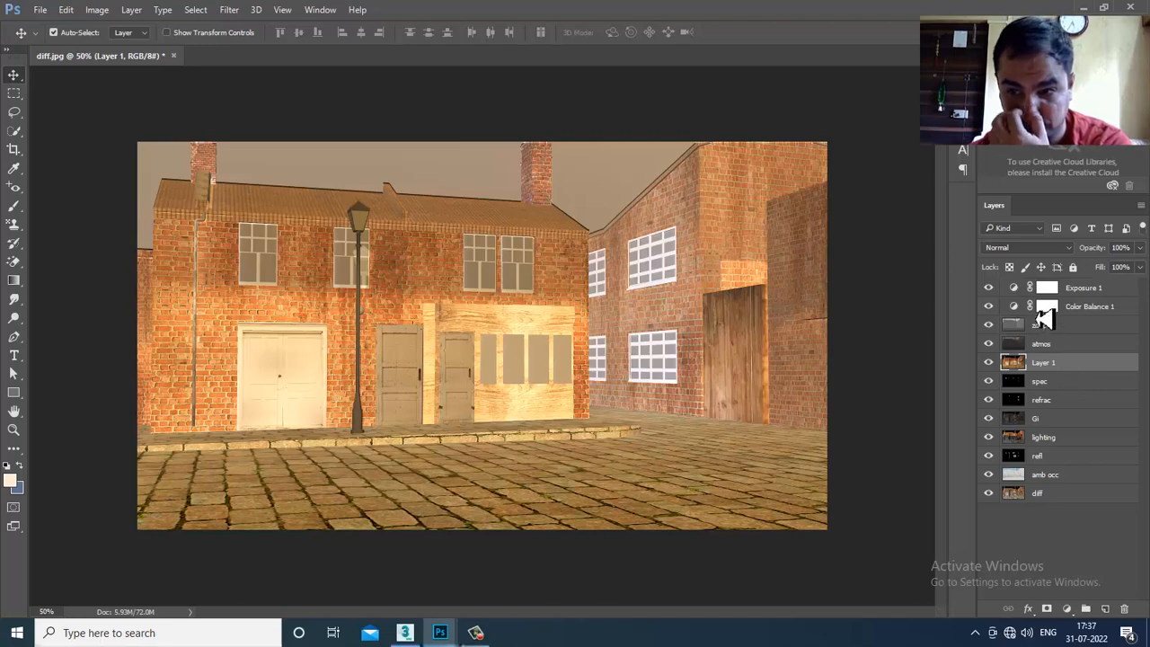
- Cycle Layer 1's blend modes through Darken and Lighten to Soft Light
{"action": "left_click", "coordinate": [1023, 248]}
{"action": "left_click", "coordinate": [1011, 283]}
{"action": "key", "text": "Down"}
{"action": "key", "text": "Down"}
{"action": "key", "text": "Down"}
{"action": "key", "text": "Down"}
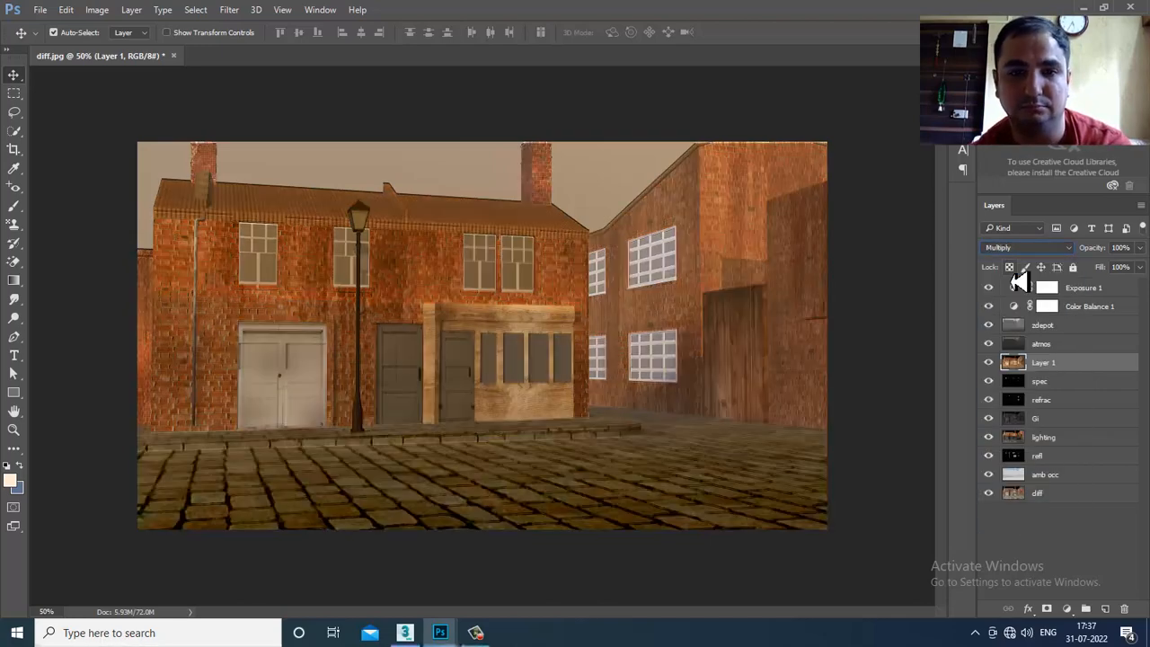
{"action": "key", "text": "Down"}
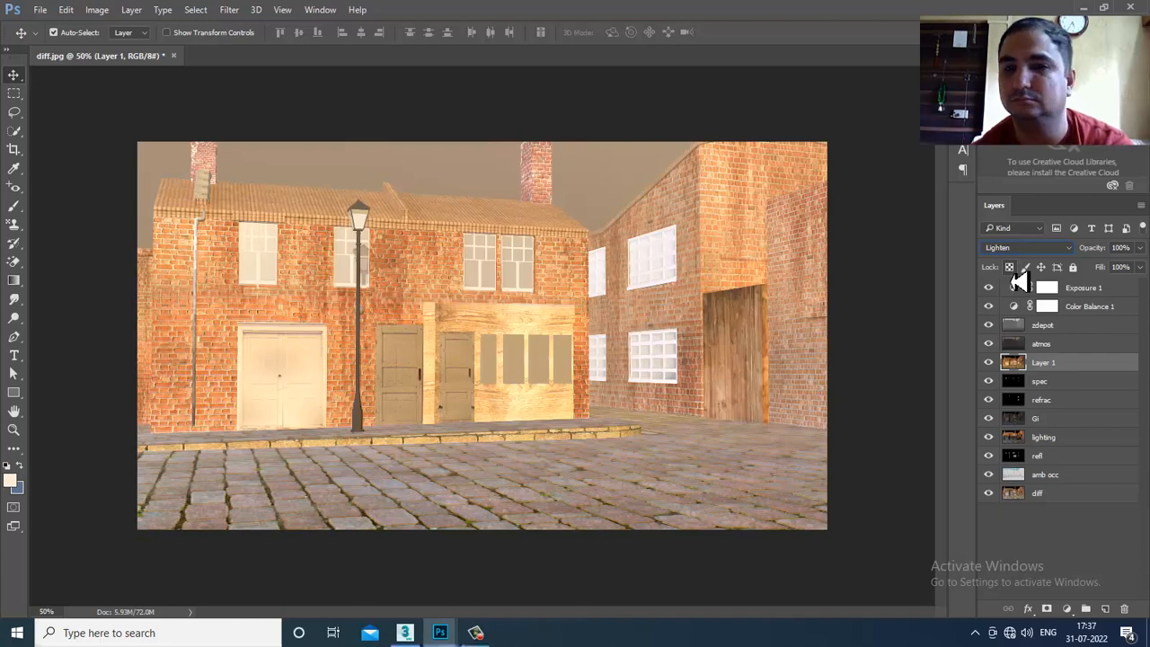
{"action": "key", "text": "Down"}
{"action": "key", "text": "Down"}
{"action": "key", "text": "Down"}
{"action": "key", "text": "Down"}
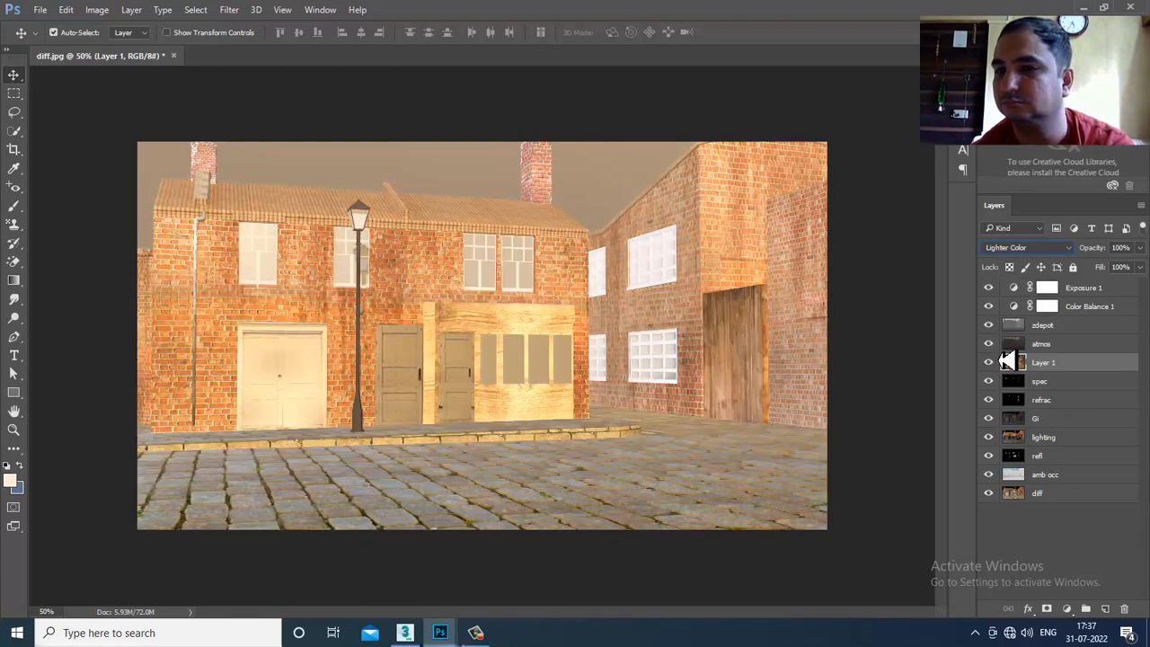
- Hide atmos, zdepot and the adjustment layers, nudge Layer 1 into place, and rename it shadowes
{"action": "left_click_drag", "start_coordinate": [990, 346], "coordinate": [990, 287]}
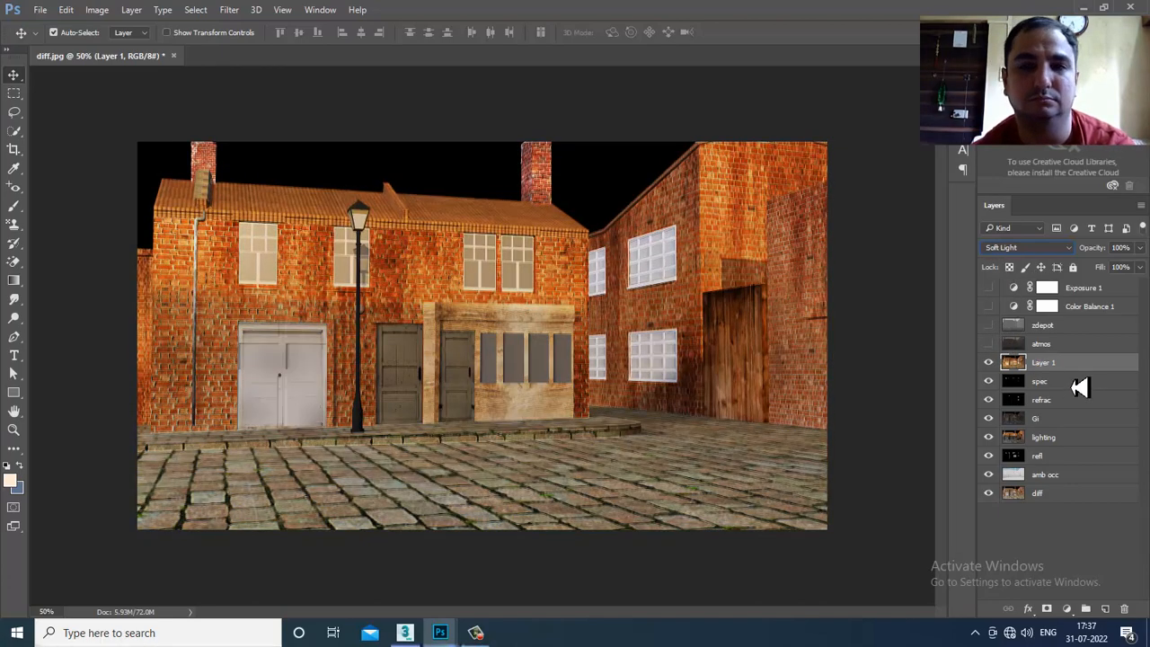
{"action": "left_click_drag", "start_coordinate": [611, 386], "coordinate": [600, 370]}
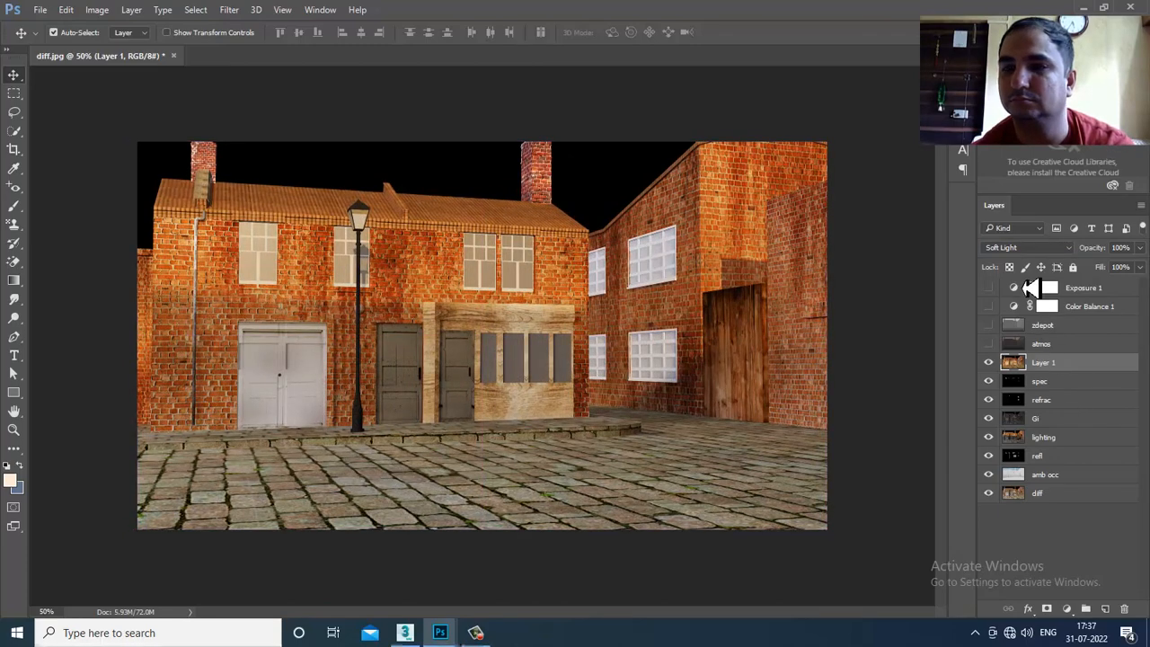
{"action": "left_click_drag", "start_coordinate": [563, 343], "coordinate": [449, 344]}
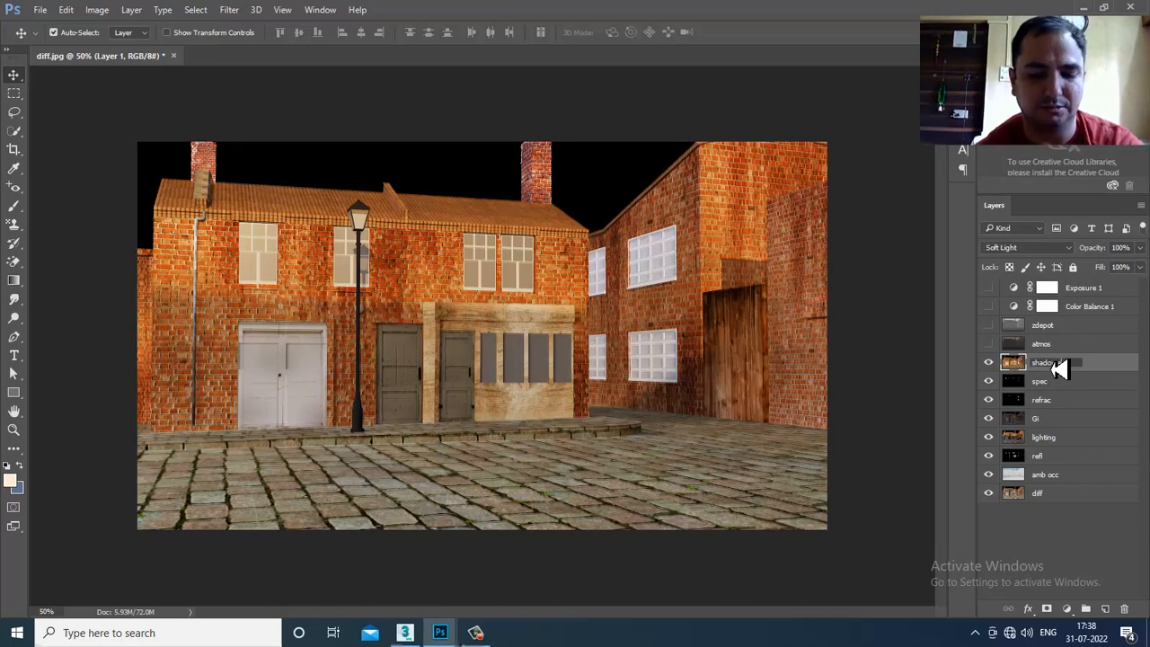
{"action": "left_click", "coordinate": [1060, 366]}
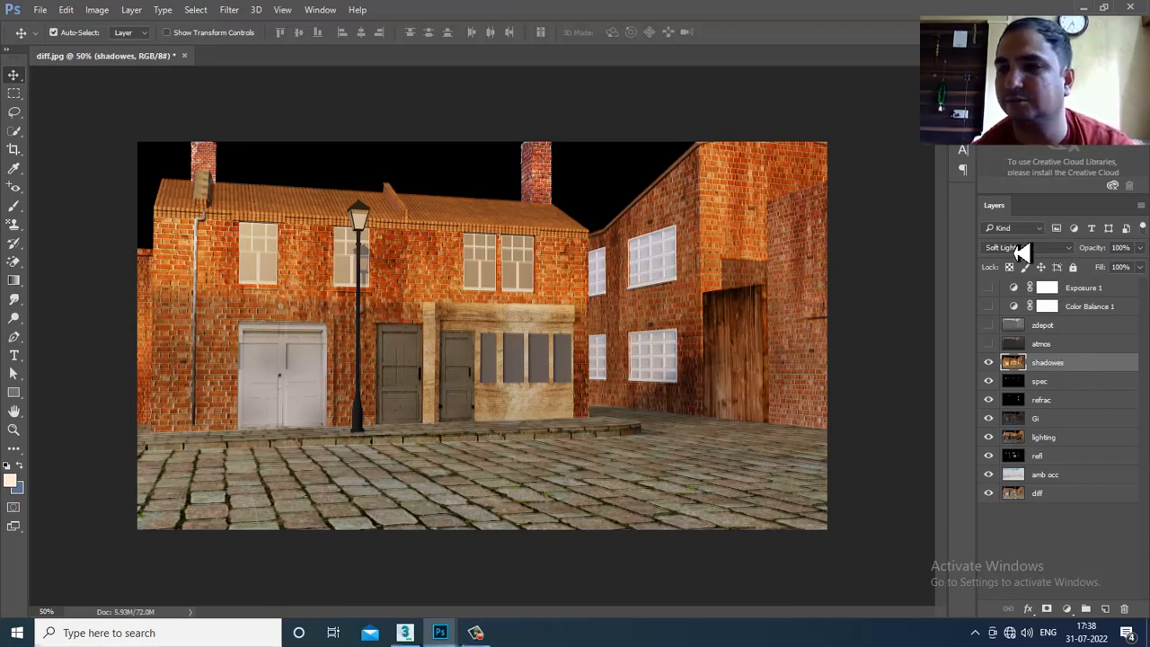
- Try Multiply and Linear Dodge (Add) on shadowes, then nudge the layer up 4 pixels
{"action": "left_click", "coordinate": [1022, 248]}
{"action": "left_click", "coordinate": [994, 260]}
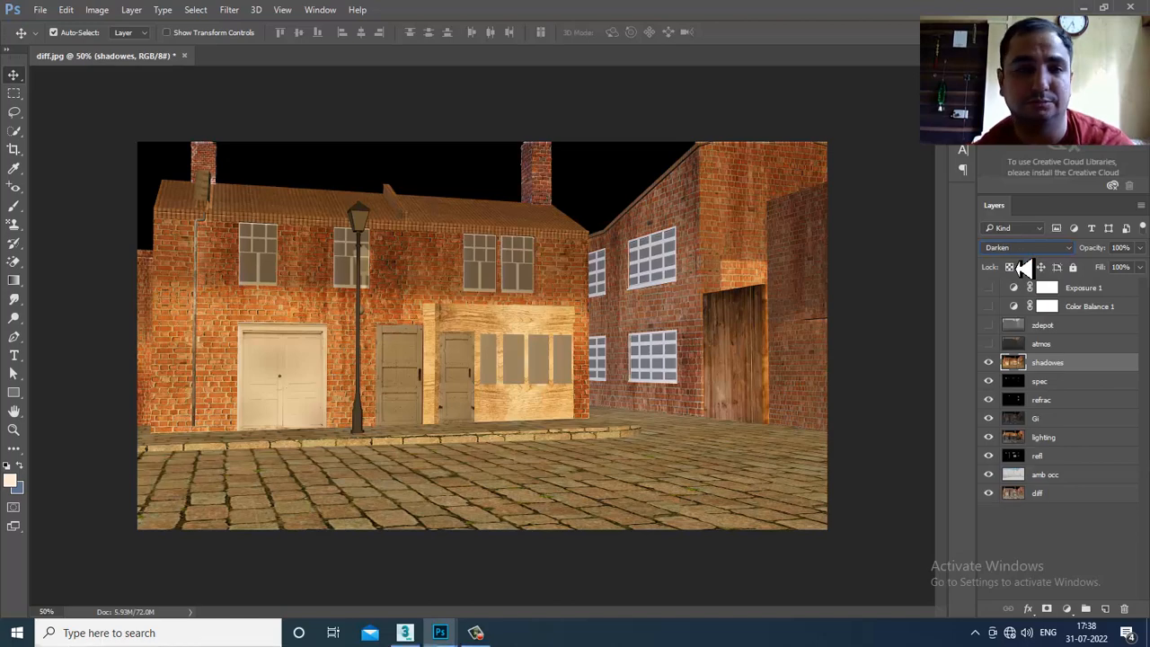
{"action": "key", "text": "Down"}
{"action": "key", "text": "Down"}
{"action": "key", "text": "Down"}
{"action": "key", "text": "Down"}
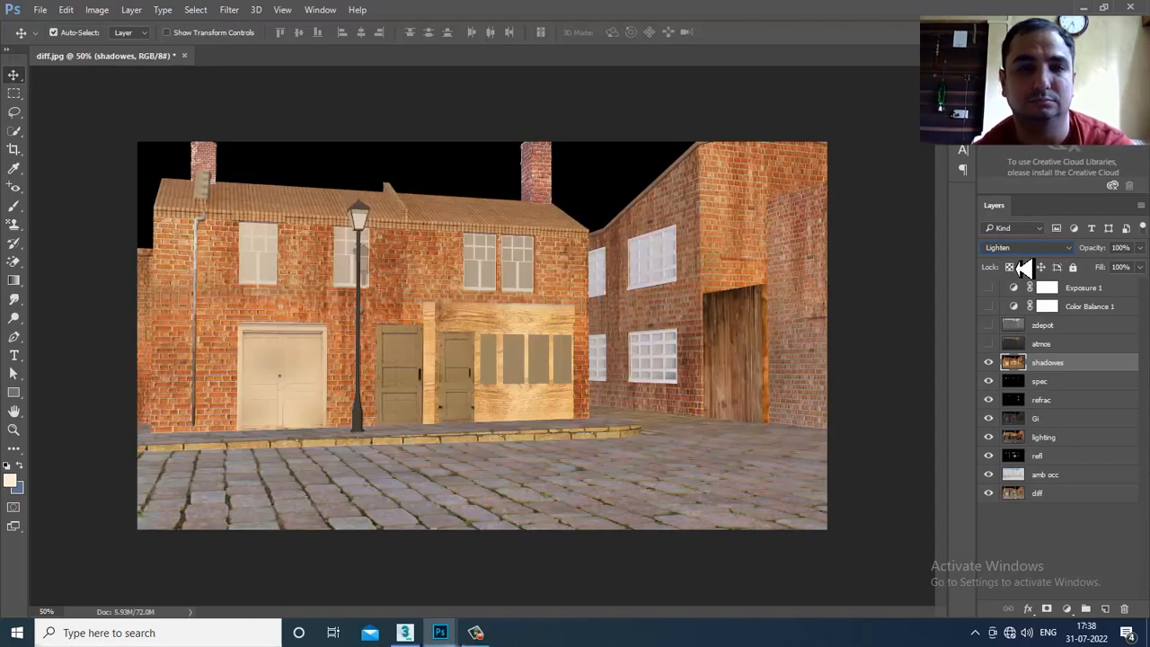
{"action": "key", "text": "Down"}
{"action": "key", "text": "Down"}
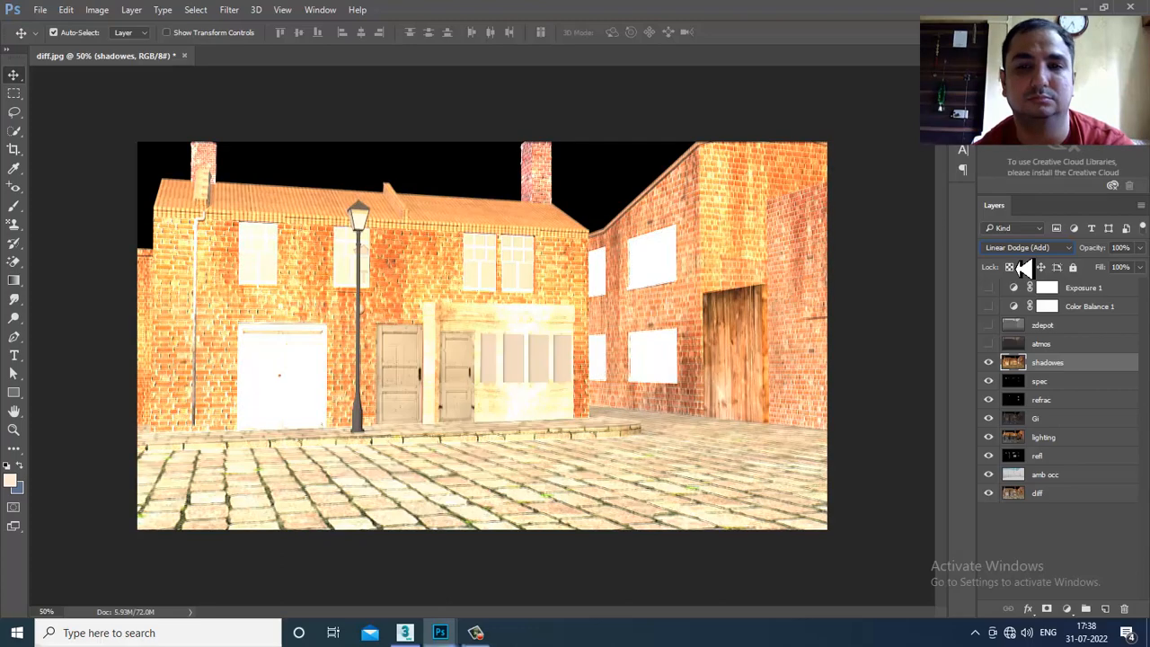
{"action": "key", "text": "Up"}
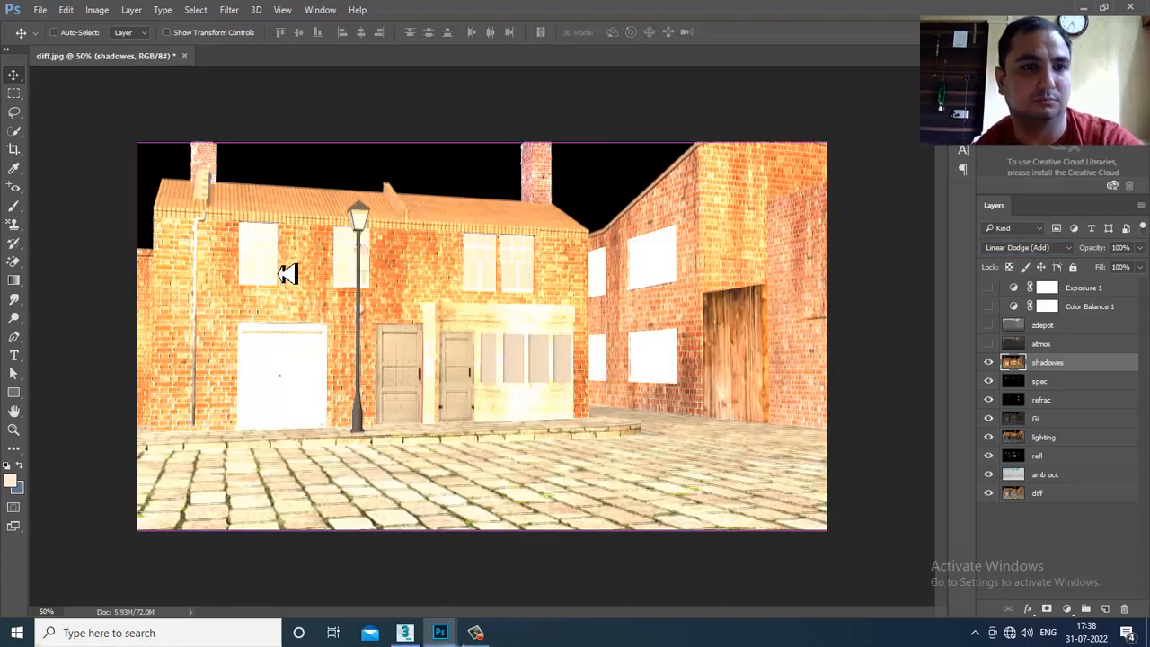
{"action": "key", "text": "ctrl+t"}
{"action": "key", "text": "Up"}
{"action": "key", "text": "Up"}
{"action": "key", "text": "Up"}
{"action": "key", "text": "Up"}
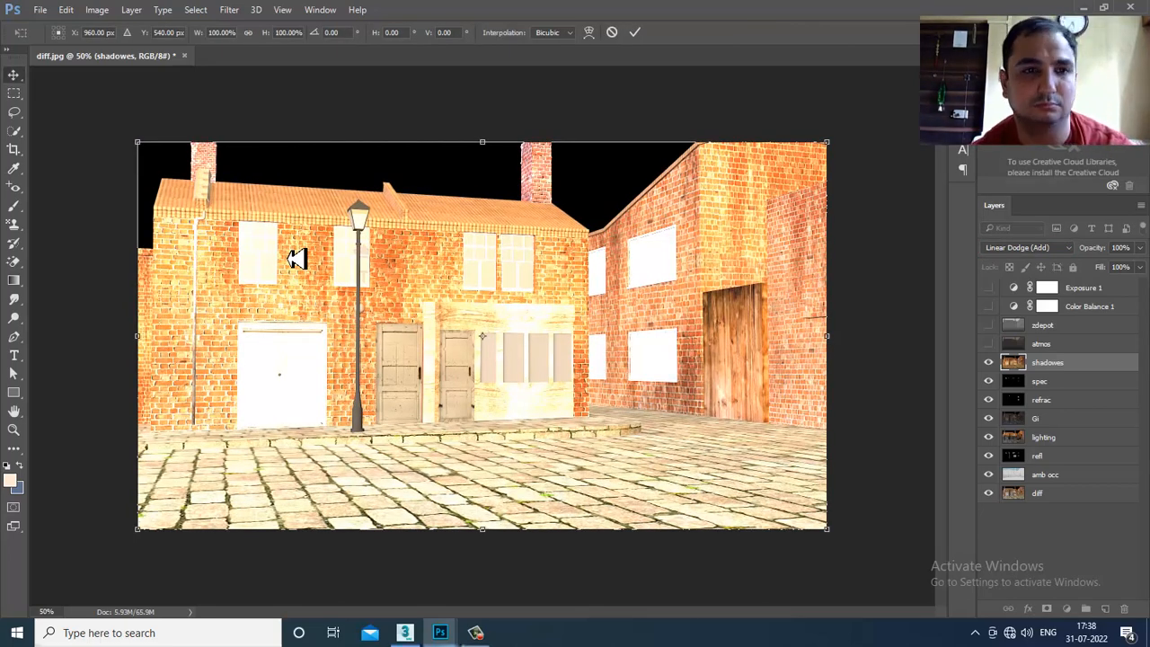
{"action": "key", "text": "Return"}
- Cycle the shadowes blend modes from Darken through Lighten, Overlay and Hard Mix to Luminosity
{"action": "left_click", "coordinate": [1030, 248]}
{"action": "left_click", "coordinate": [1031, 260]}
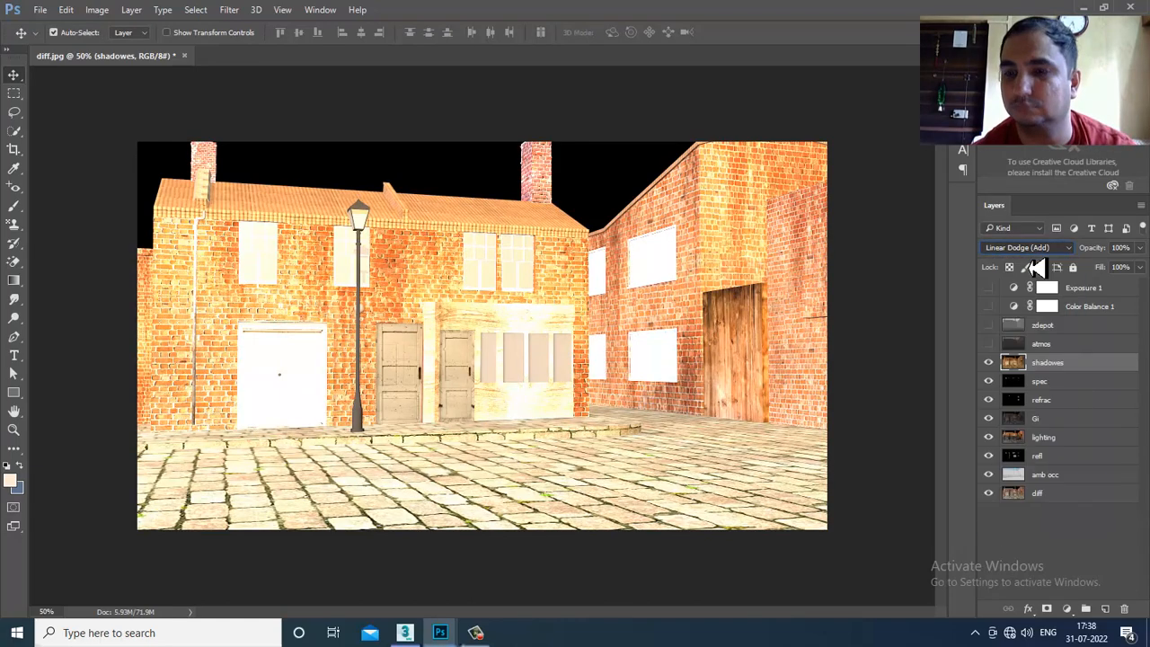
{"action": "key", "text": "Down"}
{"action": "key", "text": "Down"}
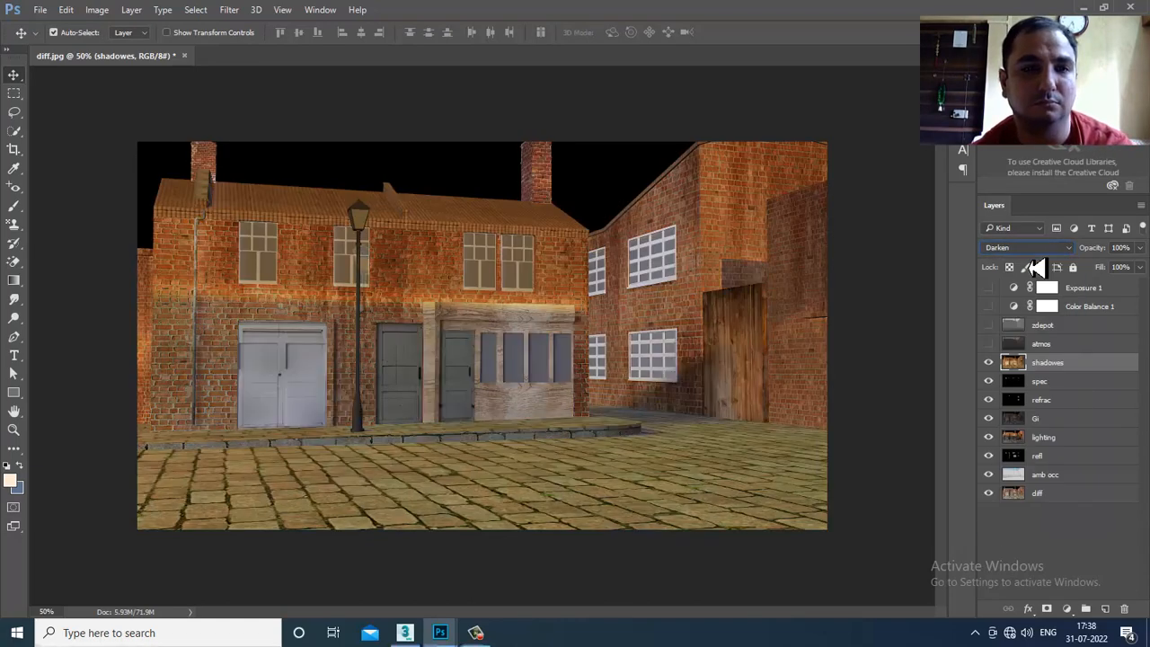
{"action": "key", "text": "Down"}
{"action": "key", "text": "Down"}
{"action": "key", "text": "Down"}
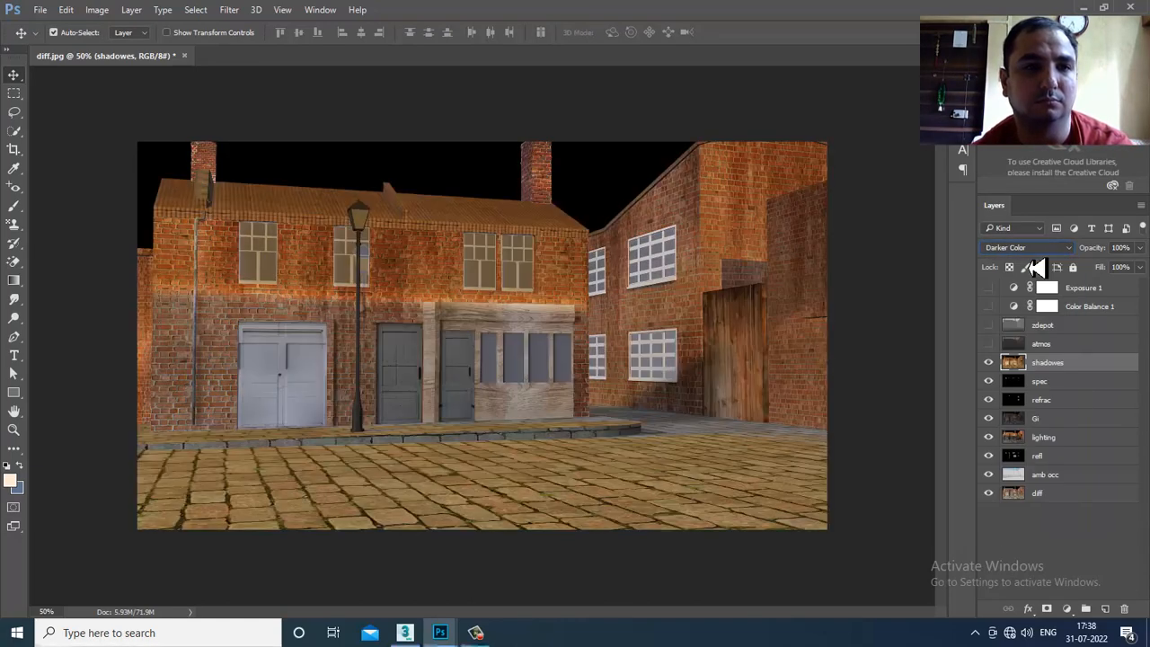
{"action": "key", "text": "Down"}
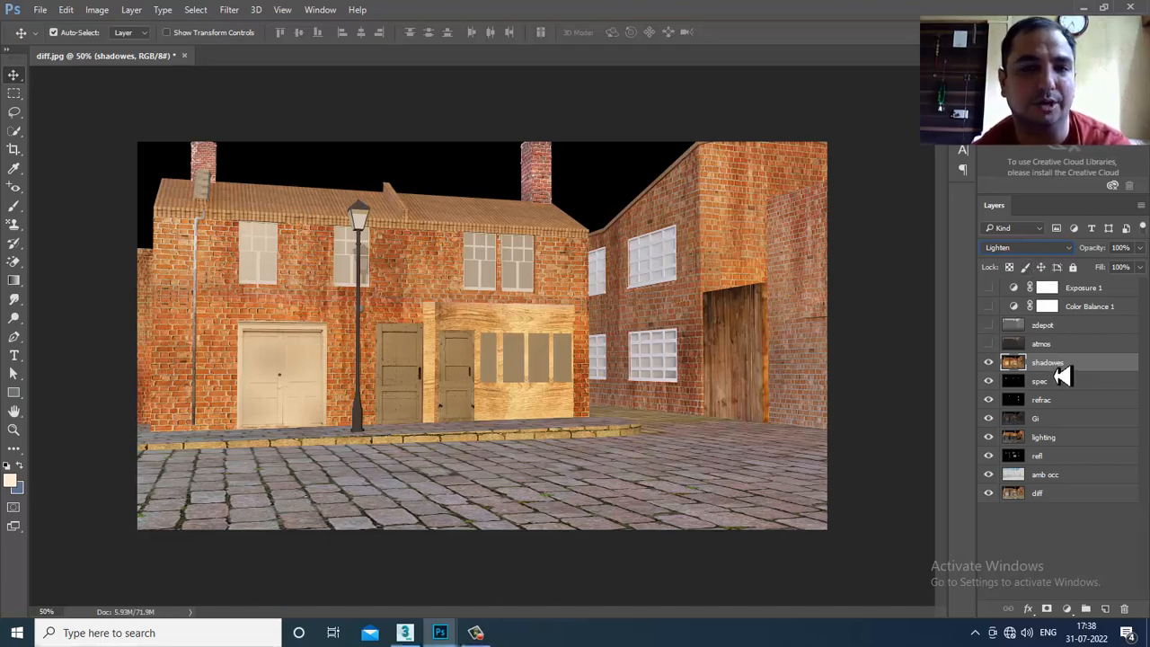
{"action": "key", "text": "Down"}
{"action": "key", "text": "Down"}
{"action": "key", "text": "Down"}
{"action": "key", "text": "Down"}
{"action": "key", "text": "Down"}
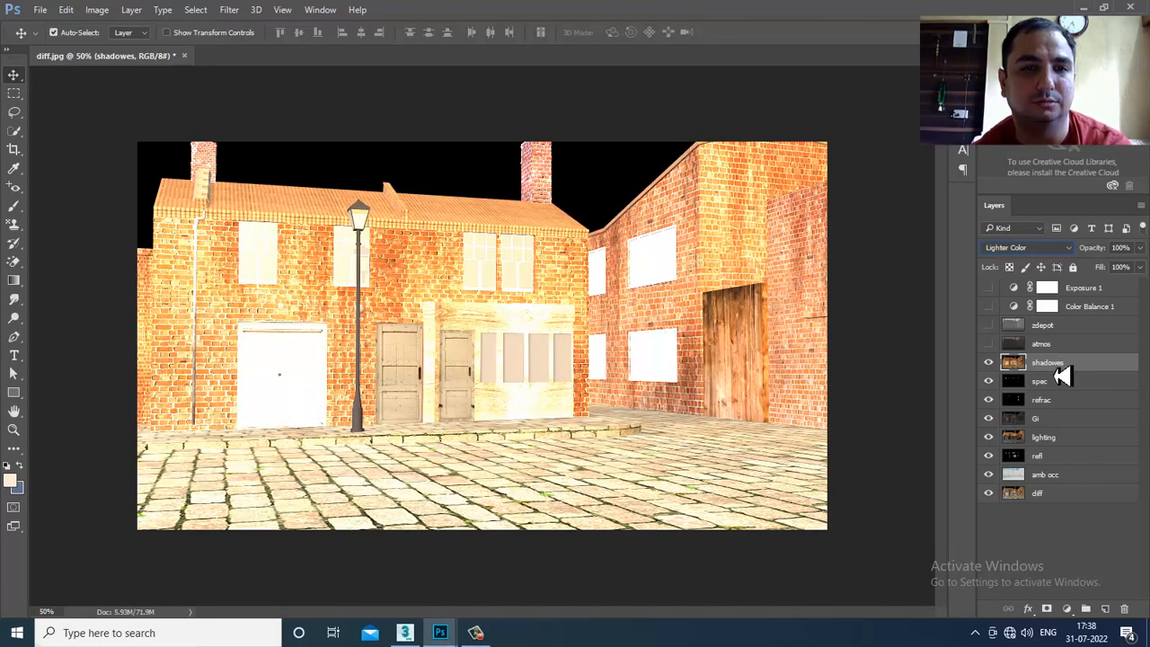
{"action": "key", "text": "Up"}
{"action": "key", "text": "Up"}
{"action": "key", "text": "Down"}
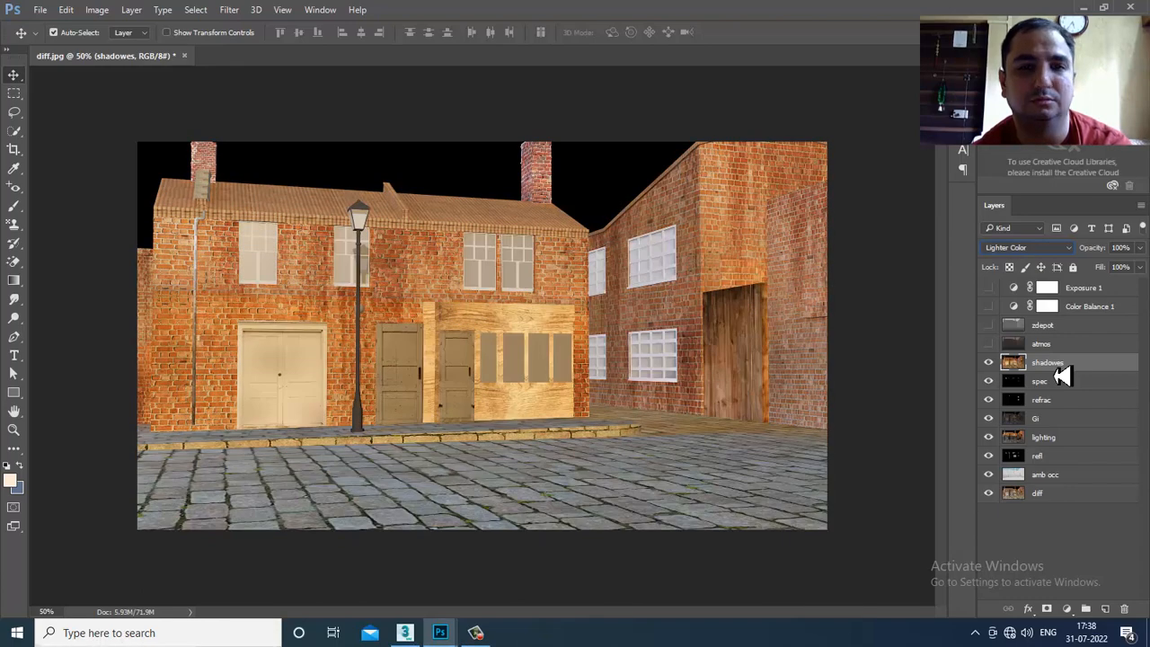
{"action": "key", "text": "Down"}
{"action": "key", "text": "Down"}
{"action": "key", "text": "Down"}
{"action": "key", "text": "Down"}
{"action": "key", "text": "Down"}
{"action": "key", "text": "Down"}
{"action": "key", "text": "Down"}
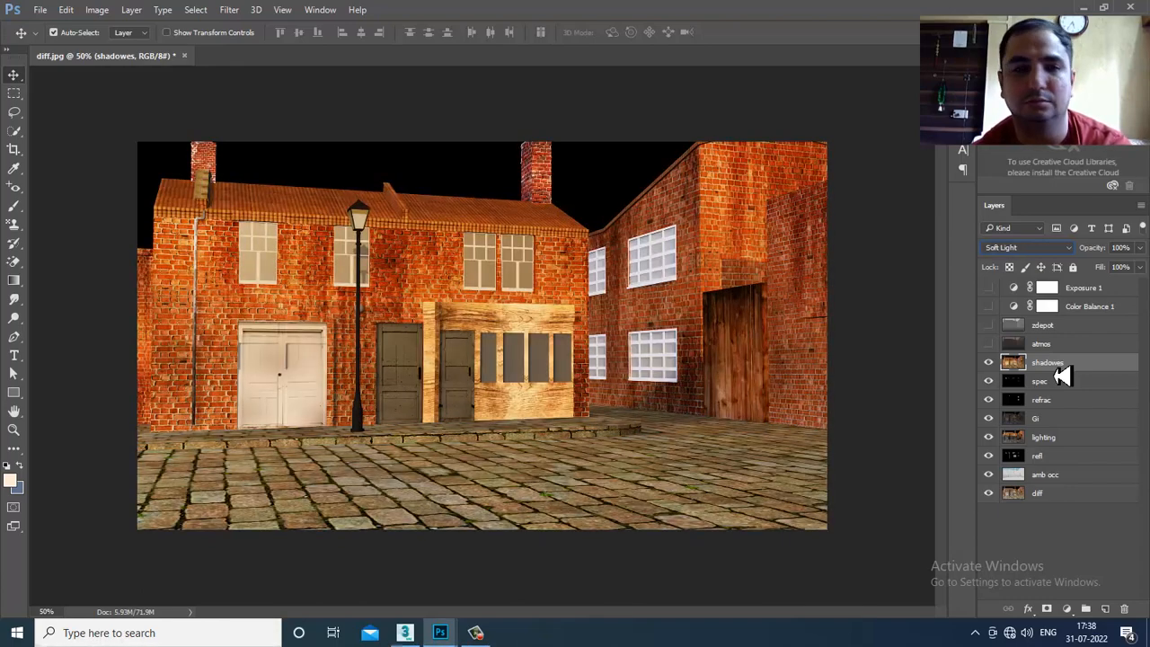
{"action": "key", "text": "Down"}
{"action": "key", "text": "Down"}
{"action": "key", "text": "Down"}
{"action": "key", "text": "Down"}
{"action": "key", "text": "Down"}
{"action": "key", "text": "Down"}
{"action": "key", "text": "Down"}
{"action": "key", "text": "Down"}
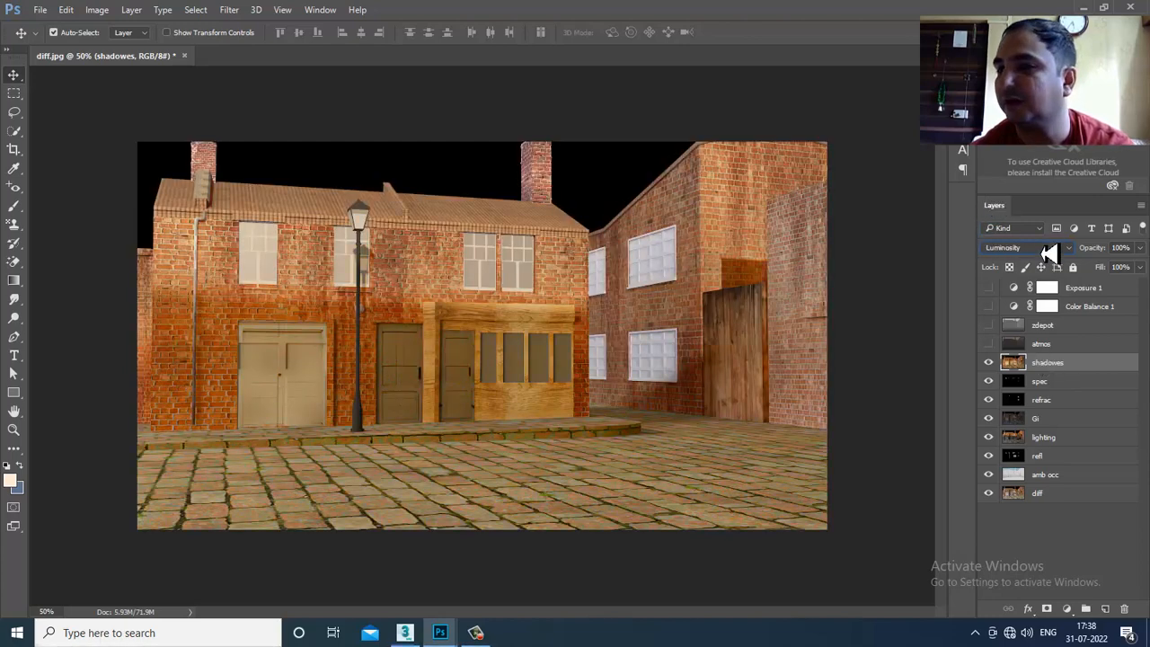
- Settle the shadowes layer on Lighten blending and show the atmos pass
{"action": "left_click", "coordinate": [1014, 248]}
{"action": "left_click", "coordinate": [1015, 258]}
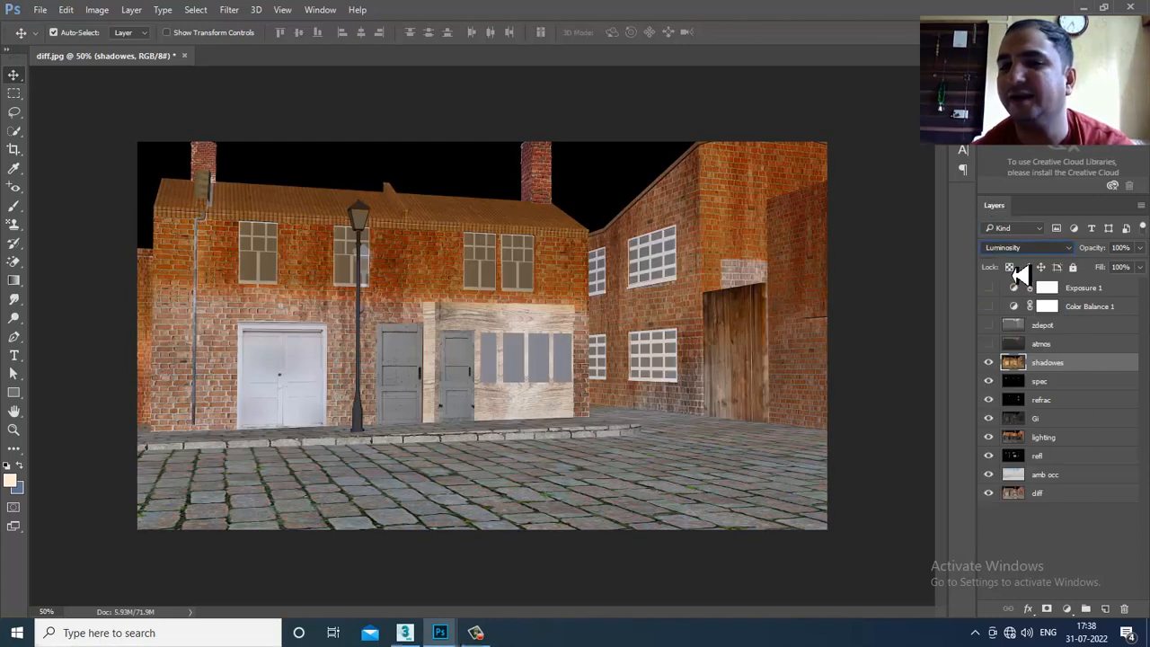
{"action": "key", "text": "Down"}
{"action": "key", "text": "Down"}
{"action": "key", "text": "Down"}
{"action": "key", "text": "Down"}
{"action": "key", "text": "Down"}
{"action": "key", "text": "Down"}
{"action": "key", "text": "Down"}
{"action": "key", "text": "Down"}
{"action": "key", "text": "Down"}
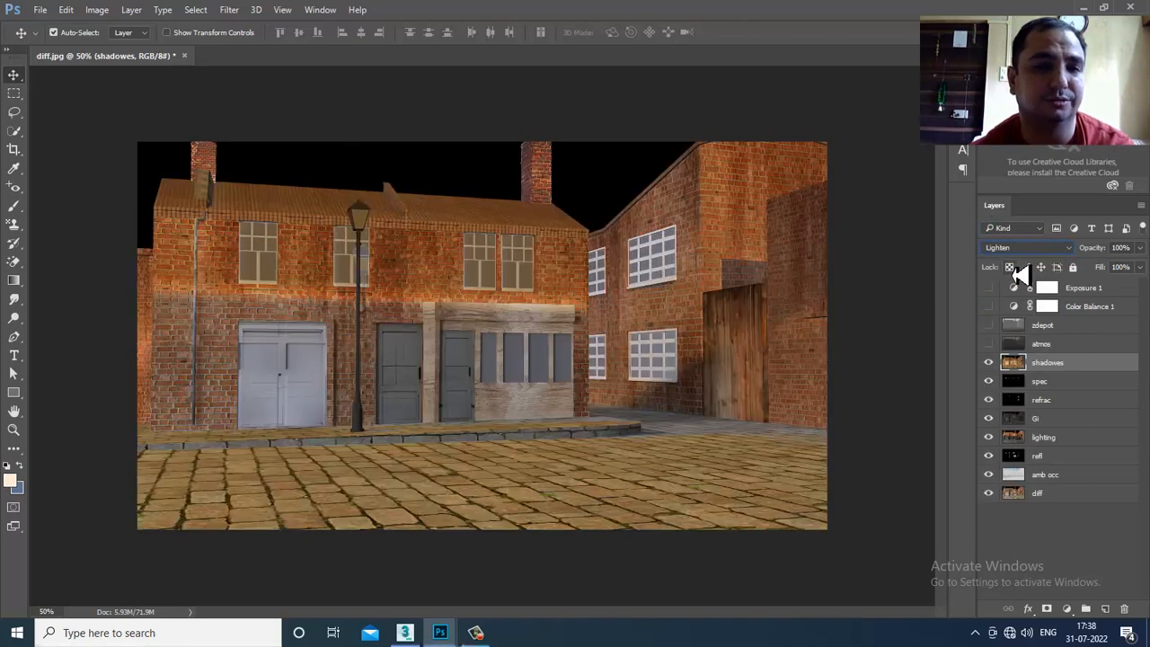
{"action": "key", "text": "Up"}
{"action": "key", "text": "Up"}
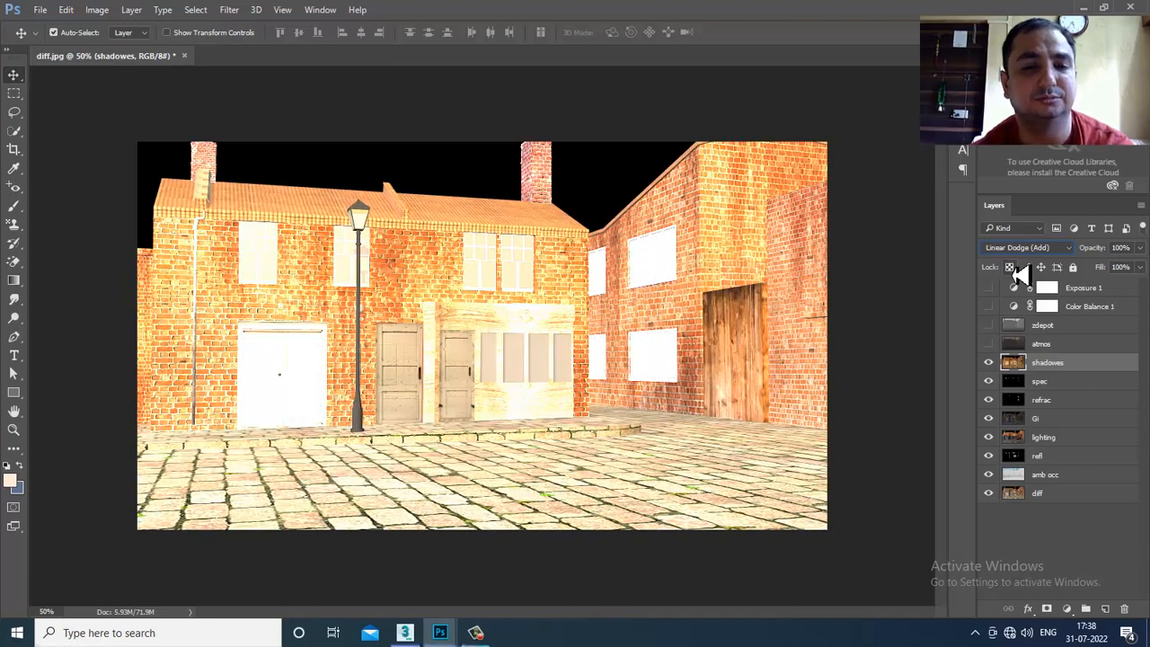
{"action": "key", "text": "Up"}
{"action": "key", "text": "Down"}
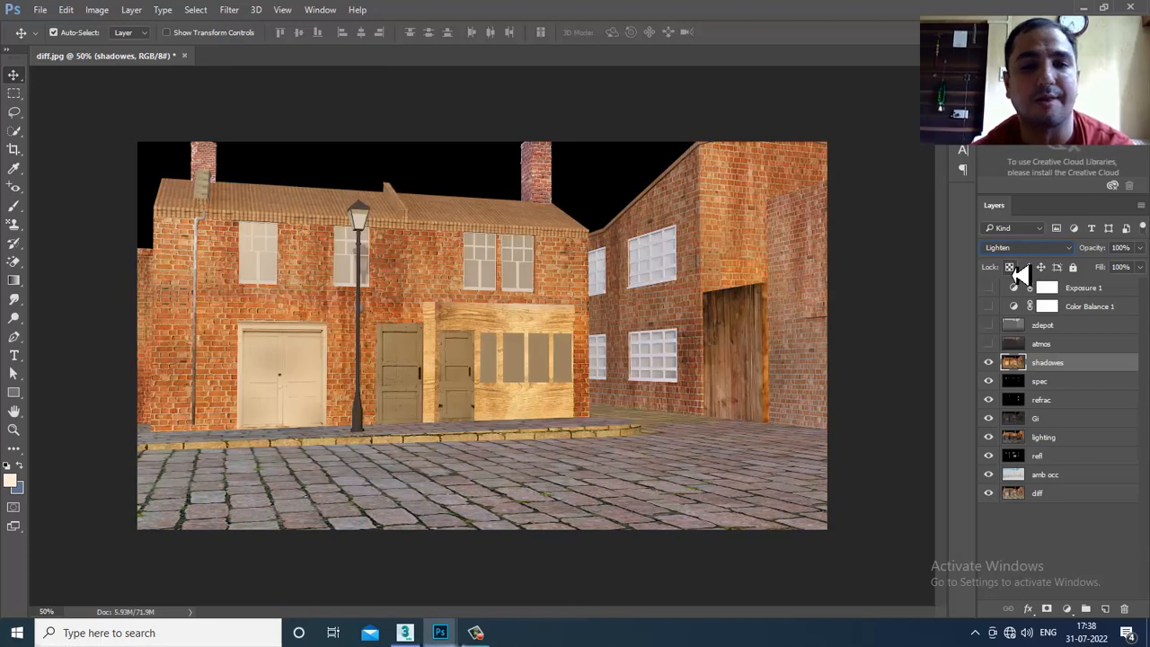
{"action": "left_click", "coordinate": [988, 343]}
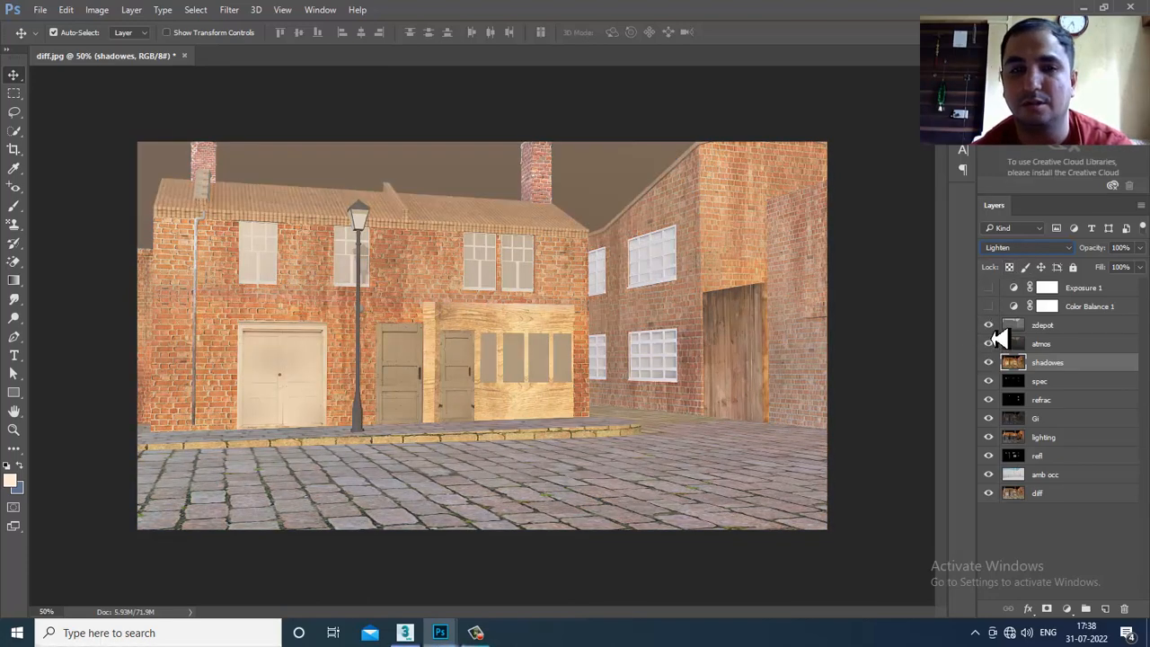
- Show zdepot and the Color Balance 1 and Exposure 1 adjustments, toggling shadowes to compare
{"action": "left_click", "coordinate": [988, 325]}
{"action": "left_click", "coordinate": [990, 305]}
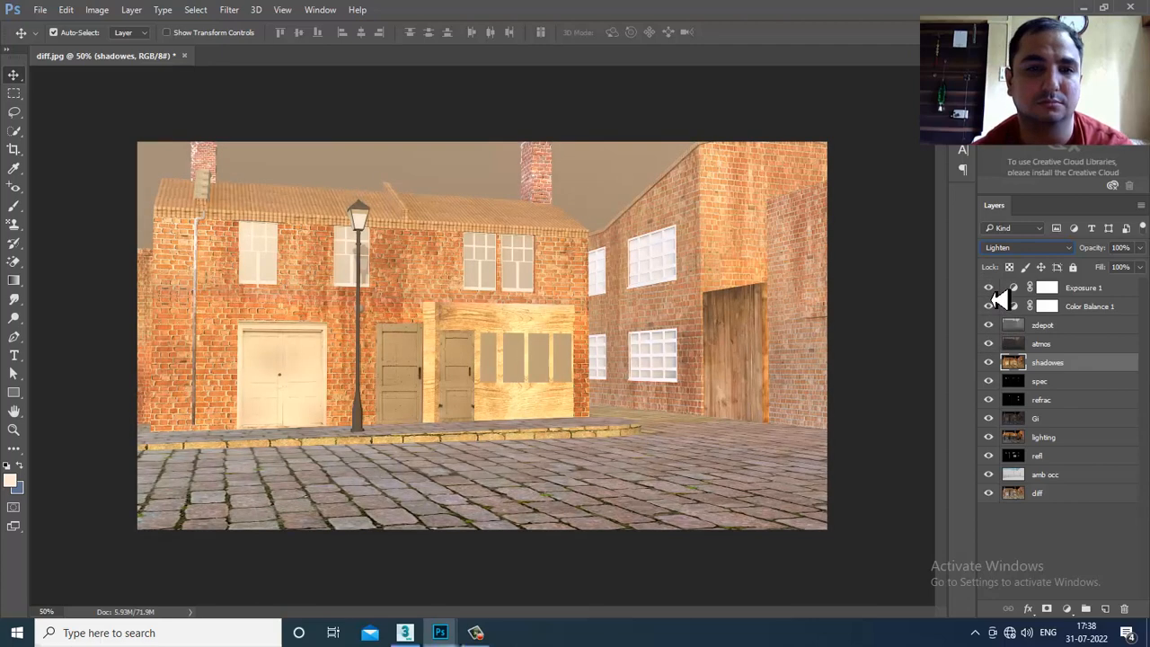
{"action": "left_click", "coordinate": [988, 362]}
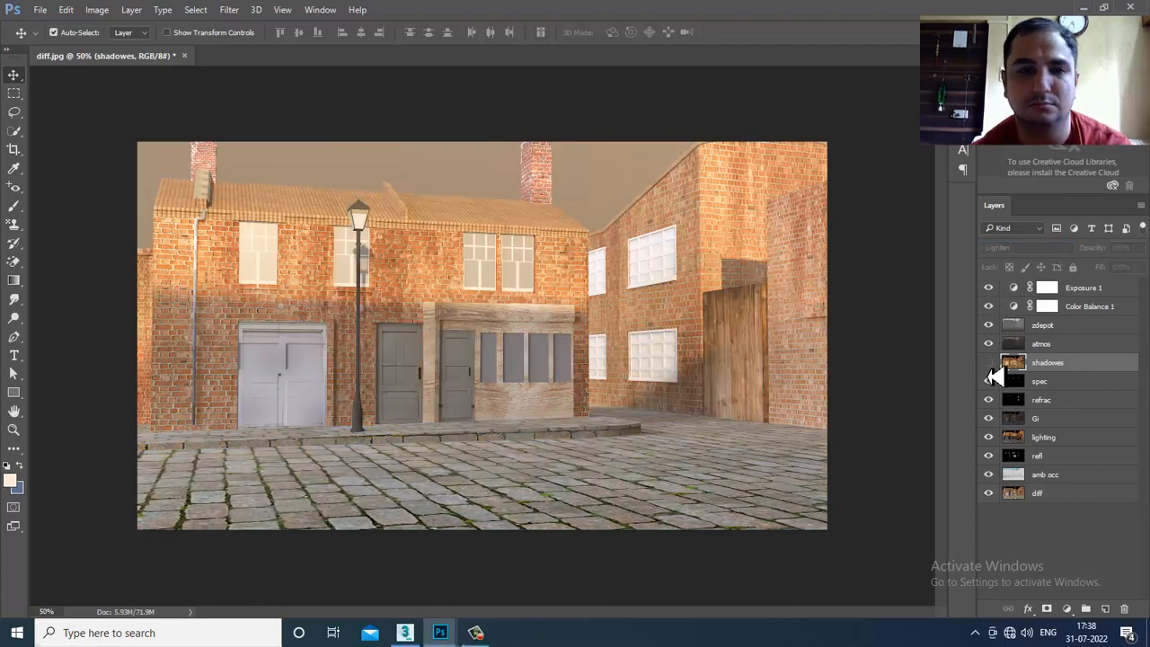
{"action": "left_click", "coordinate": [988, 364]}
{"action": "left_click", "coordinate": [989, 364]}
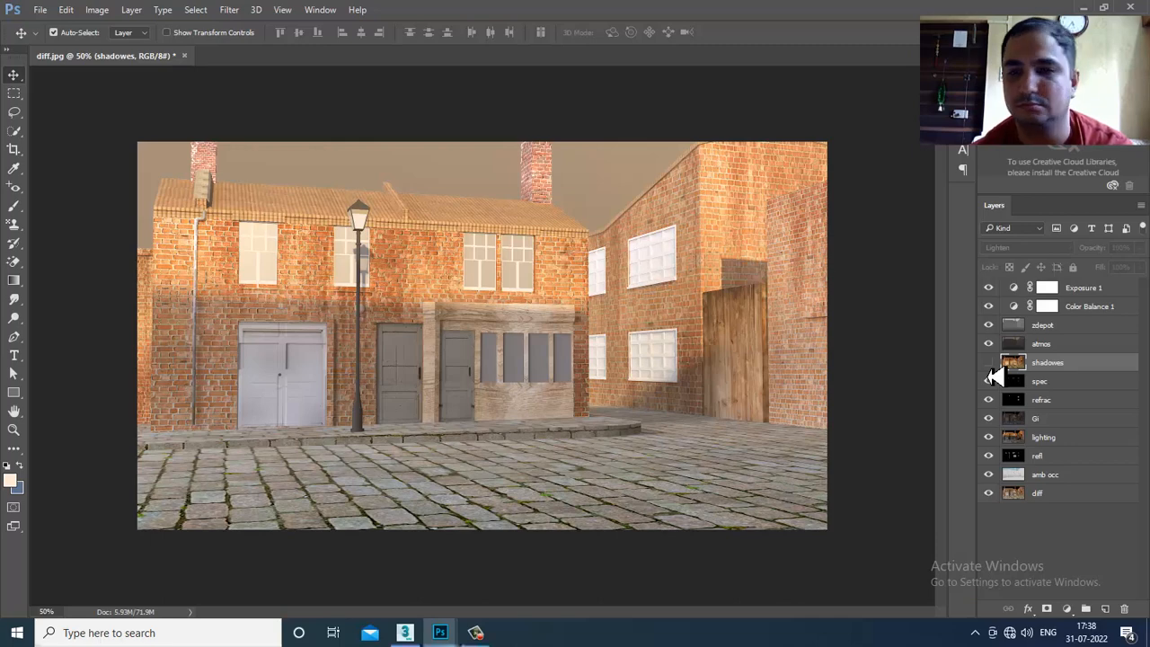
{"action": "left_click", "coordinate": [989, 364]}
{"action": "left_click", "coordinate": [989, 364]}
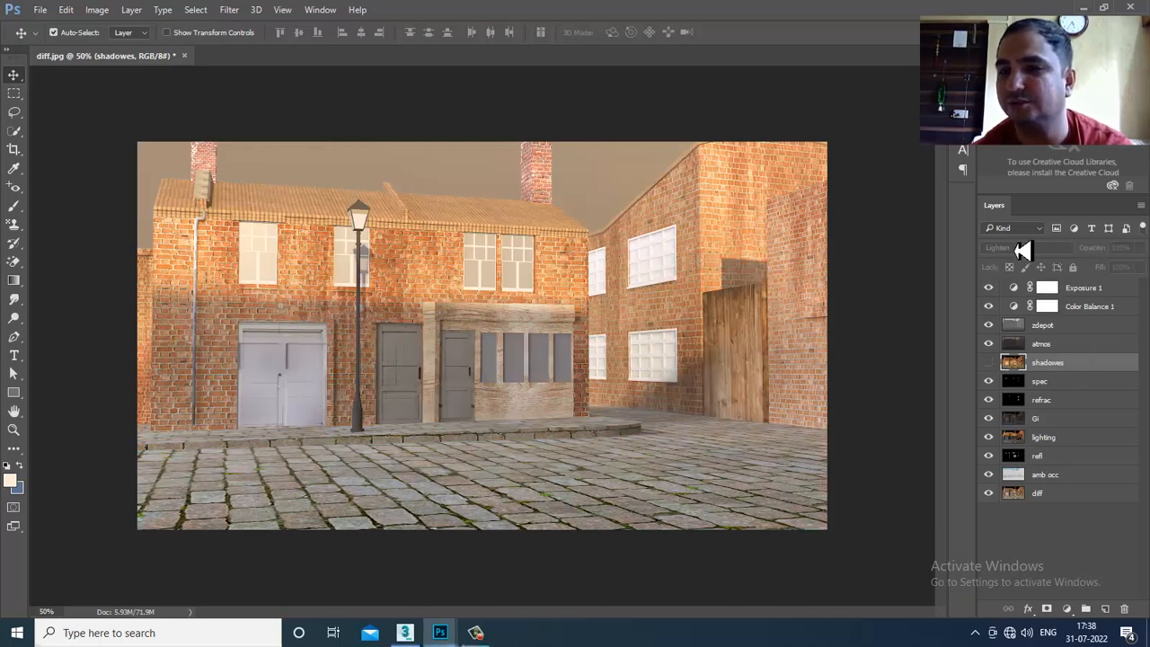
{"action": "left_click", "coordinate": [989, 364]}
- Blend shadowes as Soft Light at 17% opacity and compare it on and off
{"action": "left_click", "coordinate": [1024, 248]}
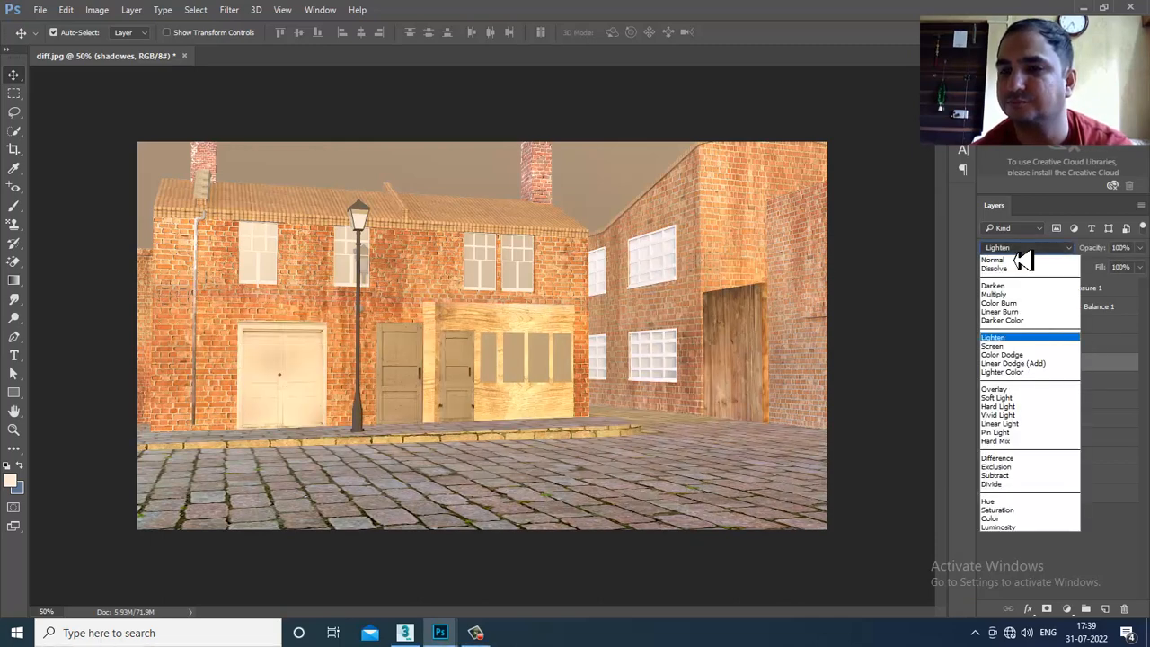
{"action": "left_click", "coordinate": [1030, 398]}
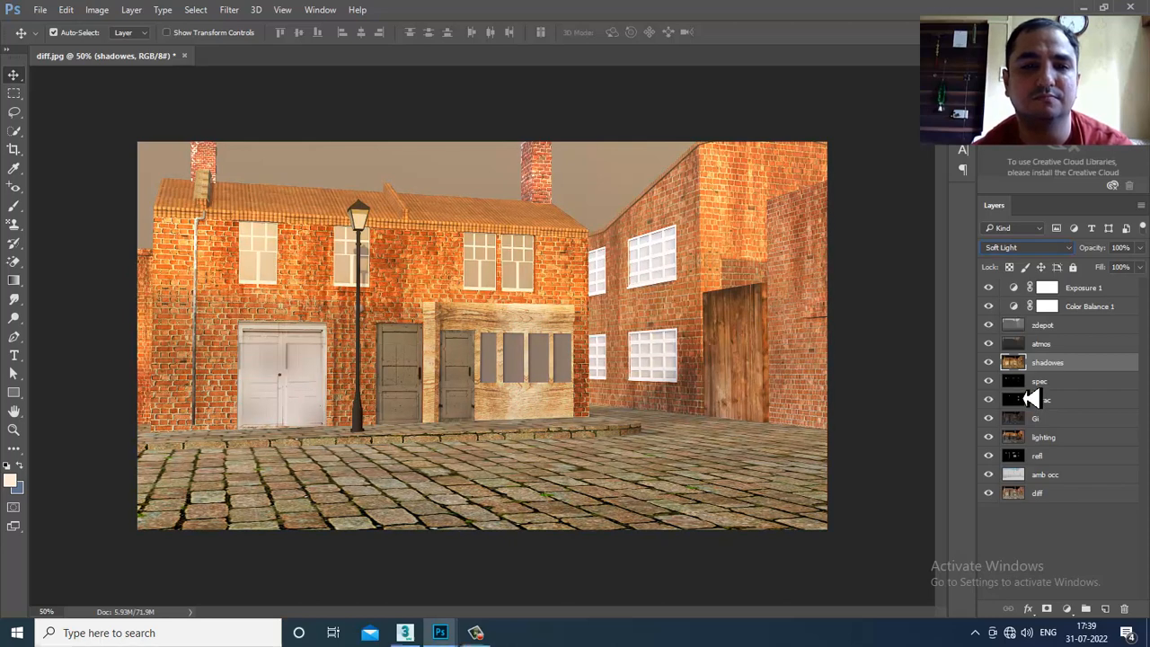
{"action": "left_click", "coordinate": [1139, 248]}
{"action": "left_click_drag", "start_coordinate": [1139, 267], "coordinate": [1102, 278]}
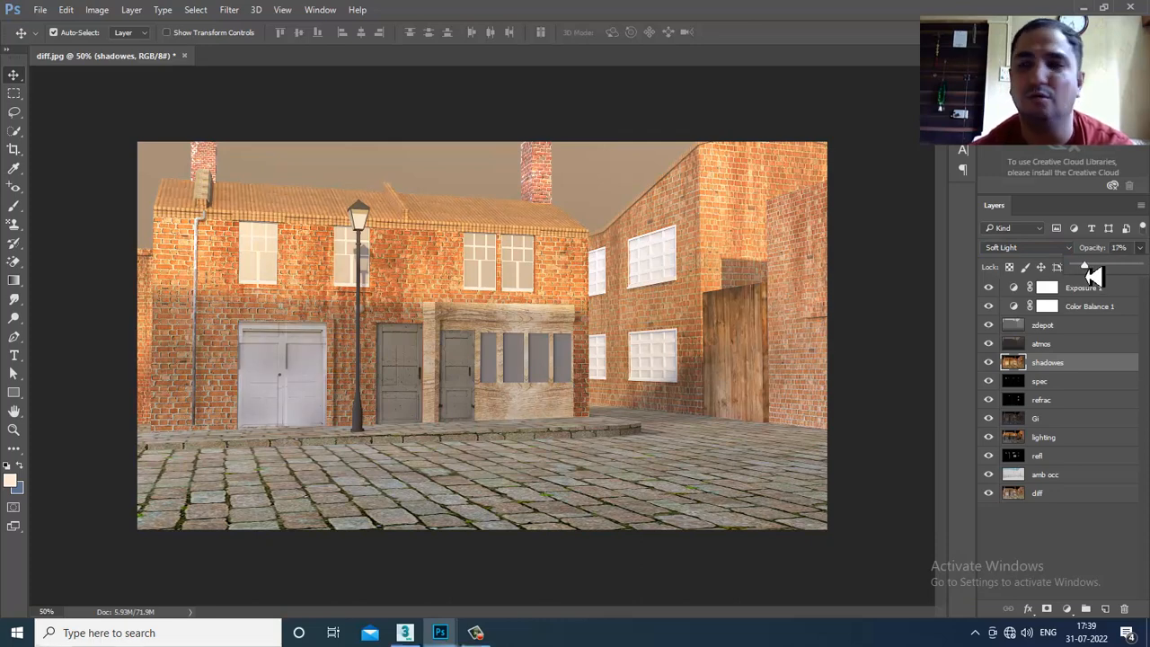
{"action": "left_click", "coordinate": [993, 368]}
{"action": "left_click", "coordinate": [992, 368]}
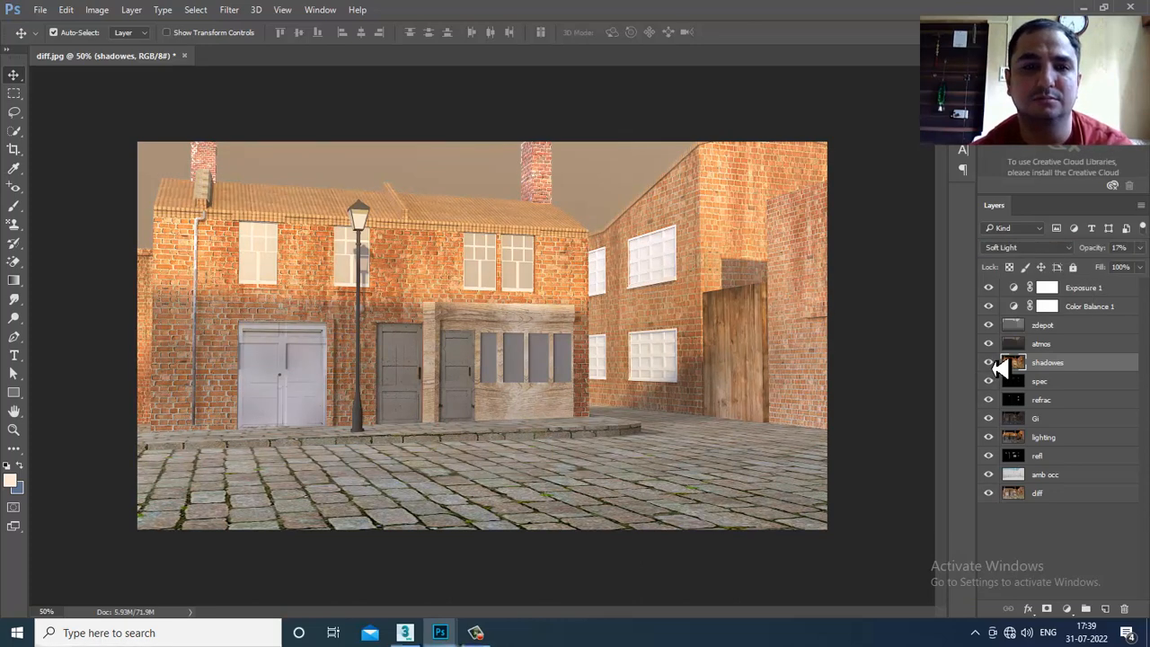
- Add Color Balance 2 above Exposure 1 with midtones Cyan-Red -11 and Yellow-Blue +6
{"action": "left_click", "coordinate": [1068, 292]}
{"action": "left_click", "coordinate": [1067, 609]}
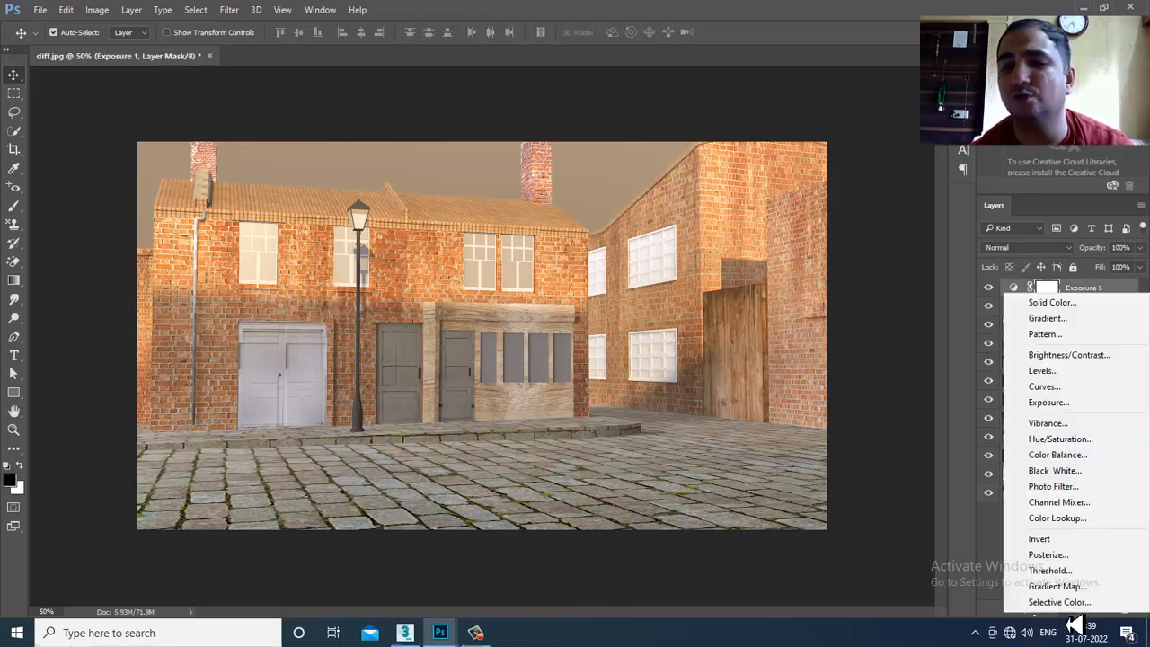
{"action": "left_click", "coordinate": [1080, 455]}
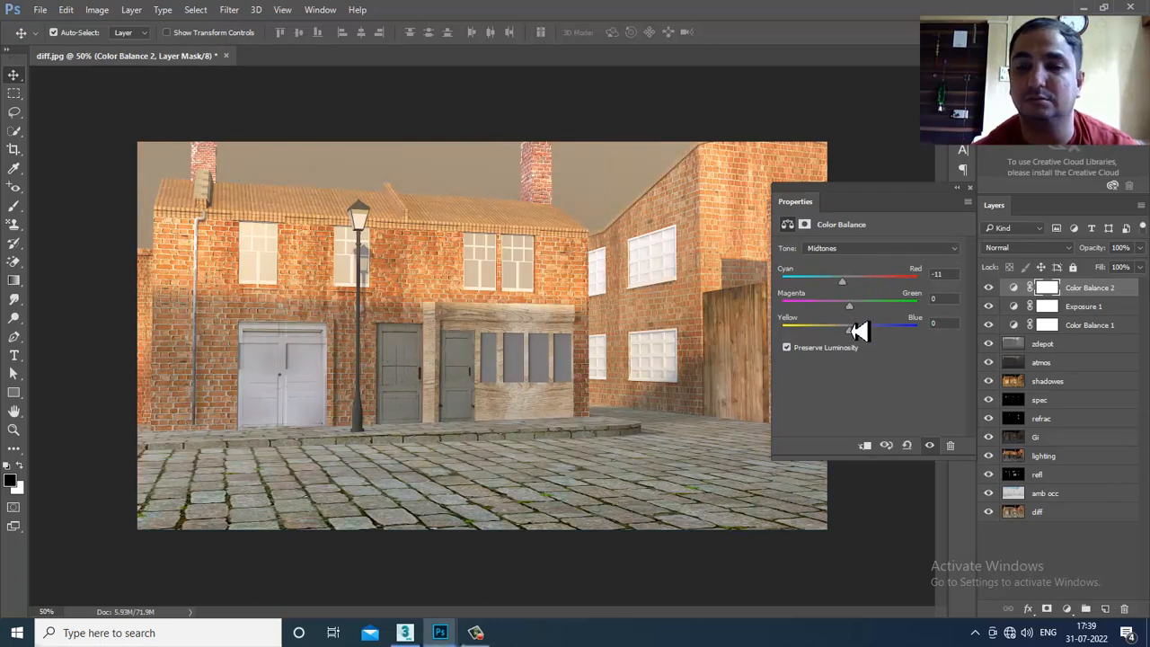
{"action": "left_click_drag", "start_coordinate": [855, 342], "coordinate": [855, 334]}
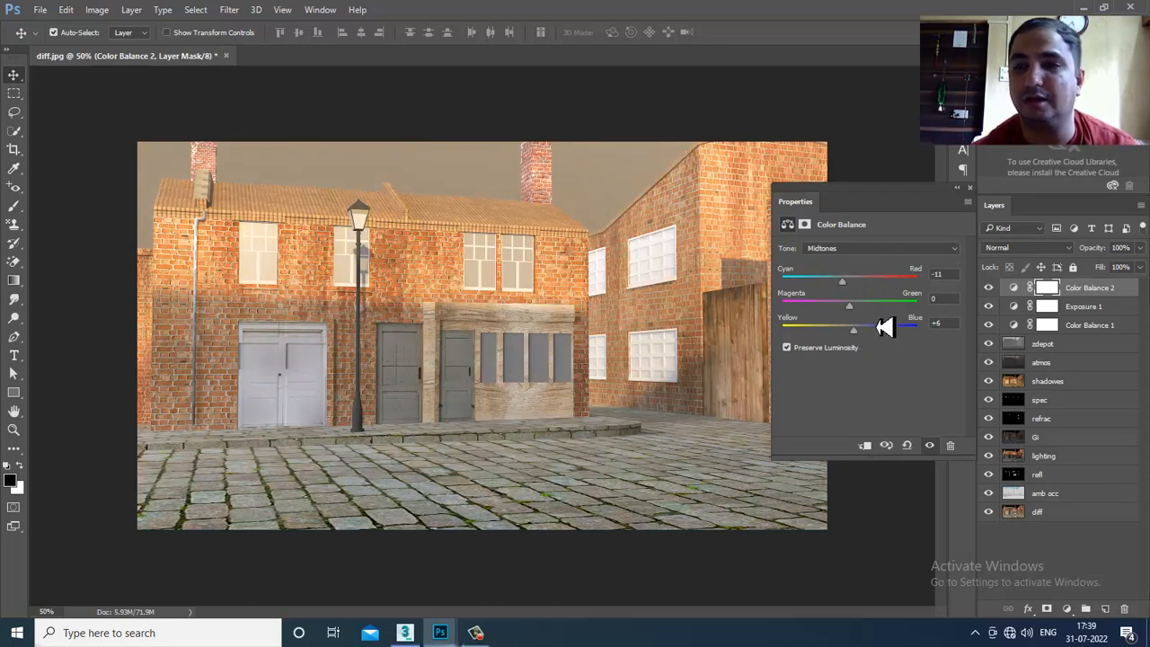
{"action": "left_click", "coordinate": [971, 190]}
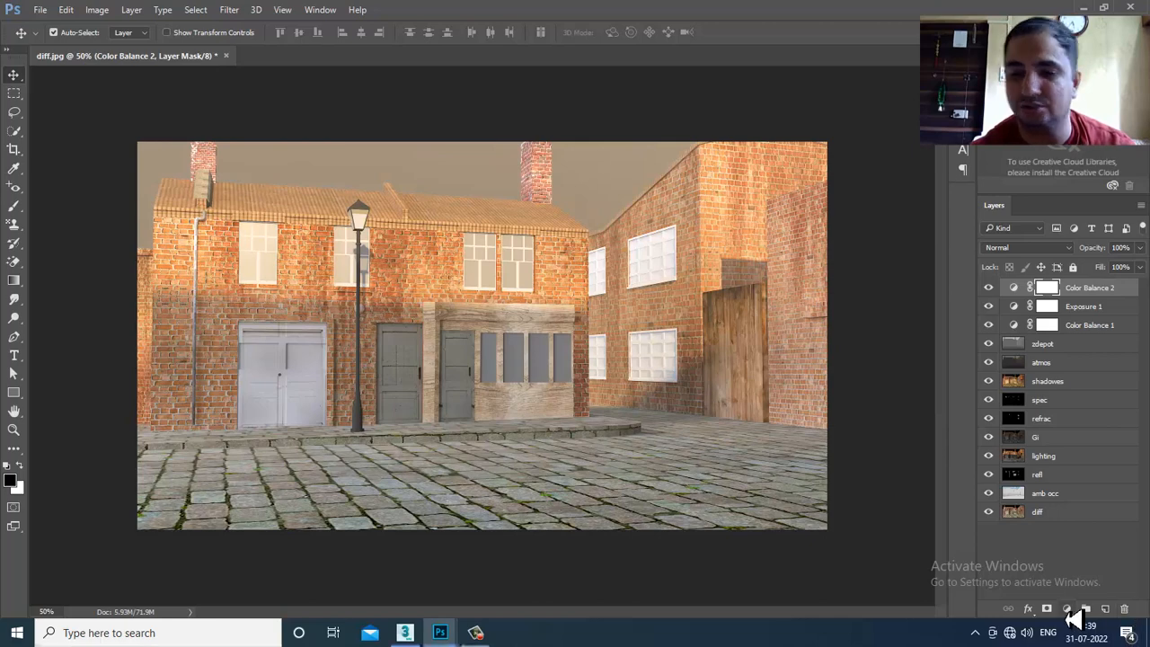
{"action": "left_click", "coordinate": [1067, 609]}
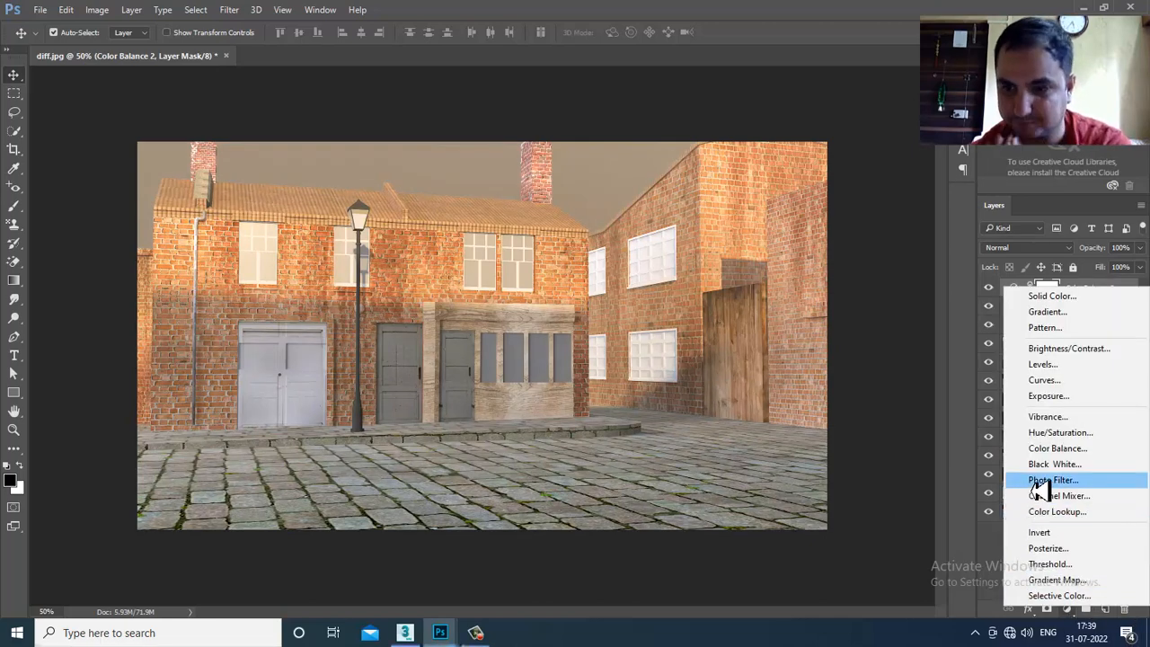
- Add a Color Lookup layer and preview the 3Strip, Bleach Bypass, Crisp_Warm and Crisp_Winter LUTs
{"action": "left_click", "coordinate": [1052, 511]}
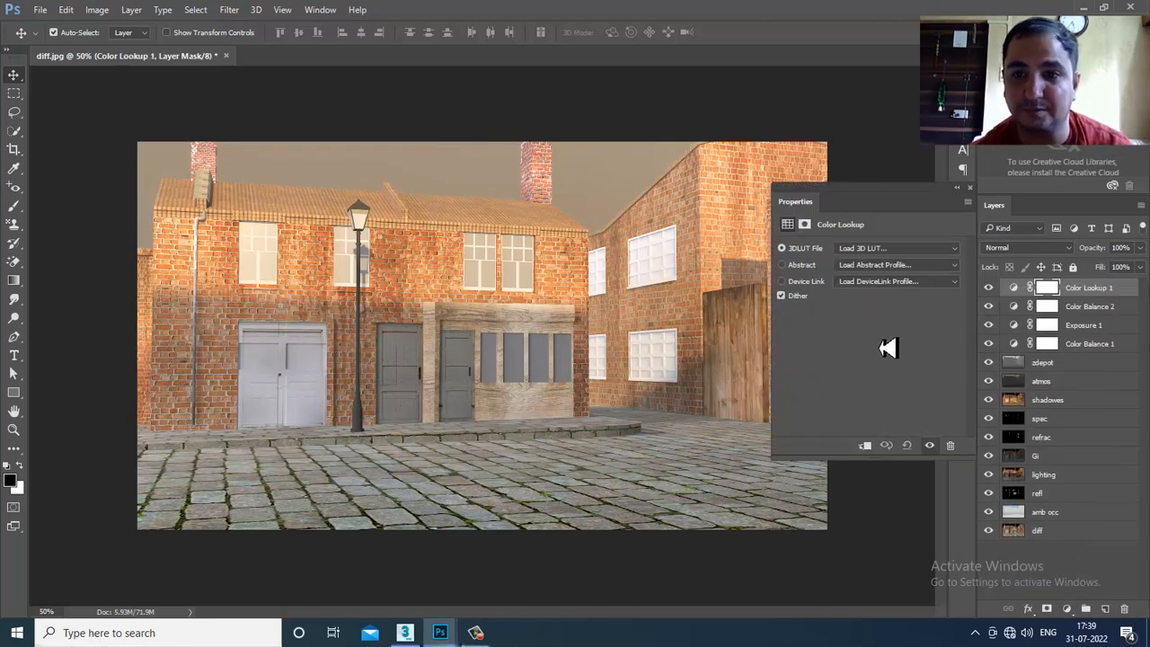
{"action": "left_click", "coordinate": [916, 253]}
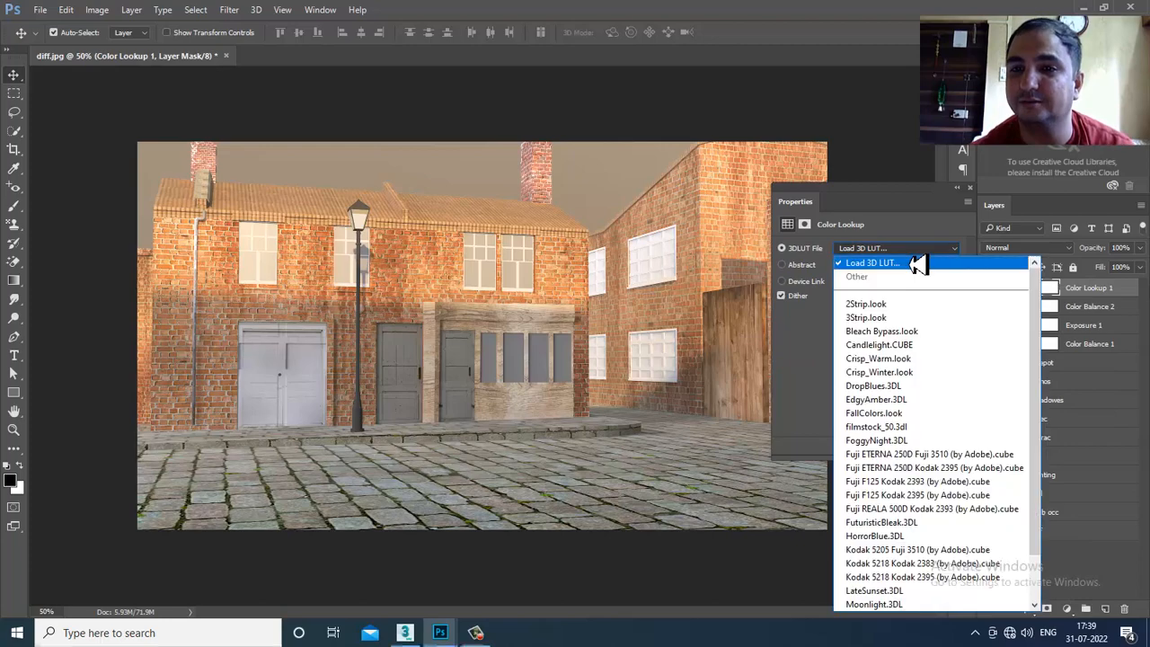
{"action": "left_click", "coordinate": [930, 319]}
{"action": "key", "text": "Down"}
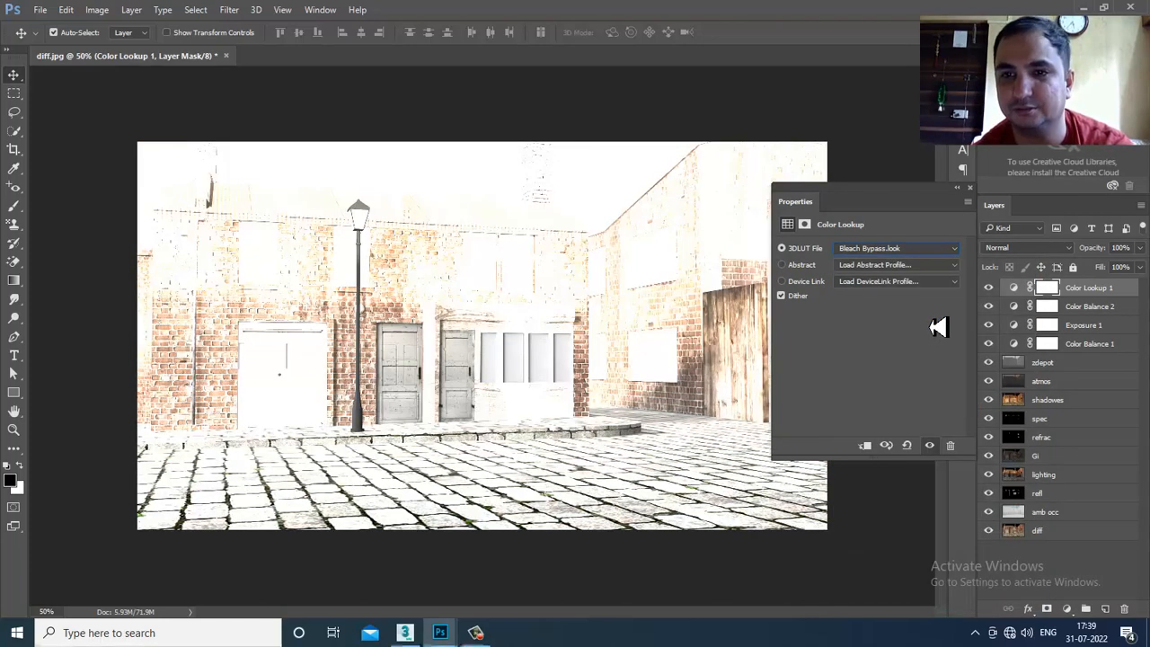
{"action": "key", "text": "Down"}
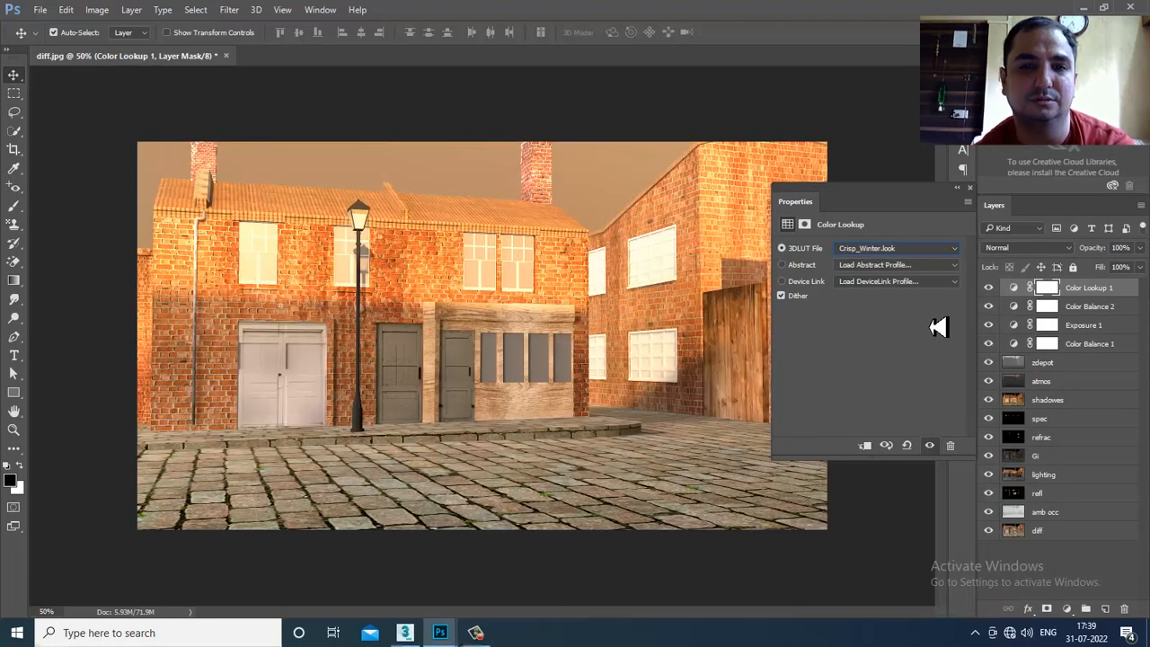
{"action": "key", "text": "Up"}
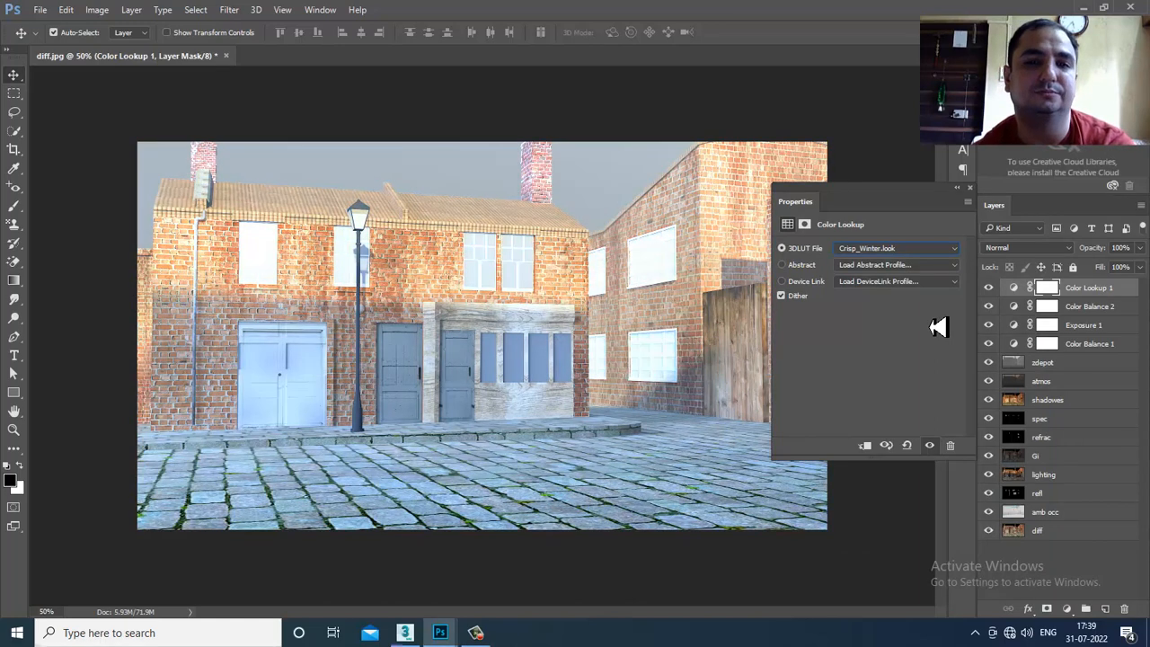
{"action": "key", "text": "Up"}
{"action": "key", "text": "Down"}
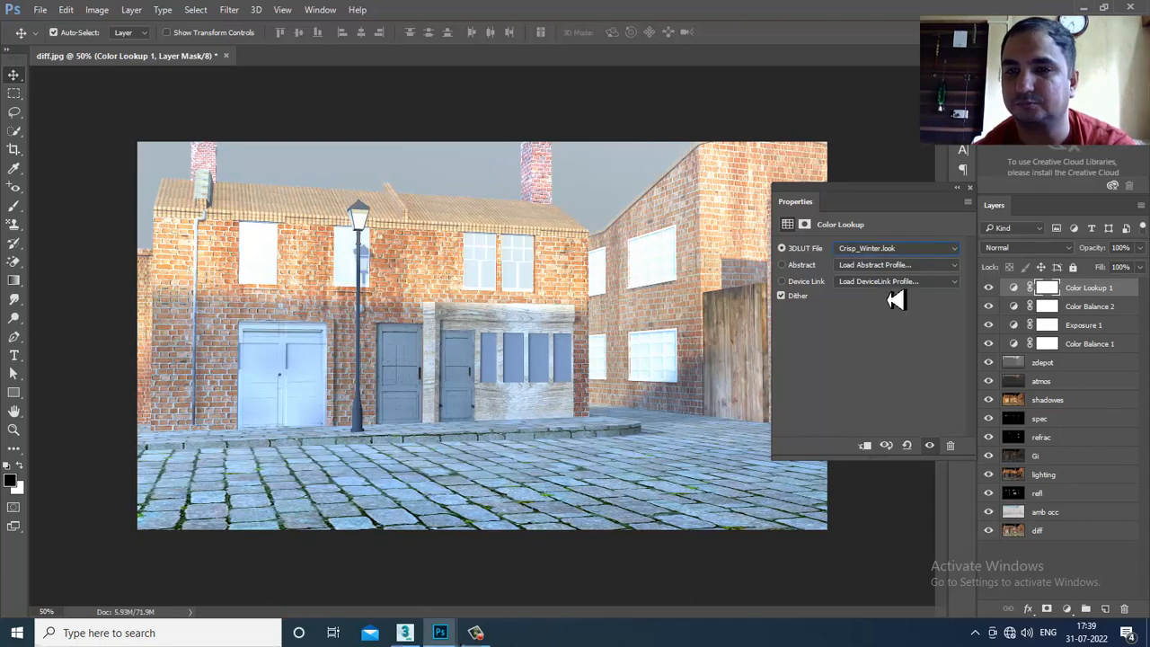
- Try FallColors and the Fuji LUTs, ending on Fuji REALA 500D Kodak 2393, and toggle it to compare
{"action": "left_click", "coordinate": [898, 249]}
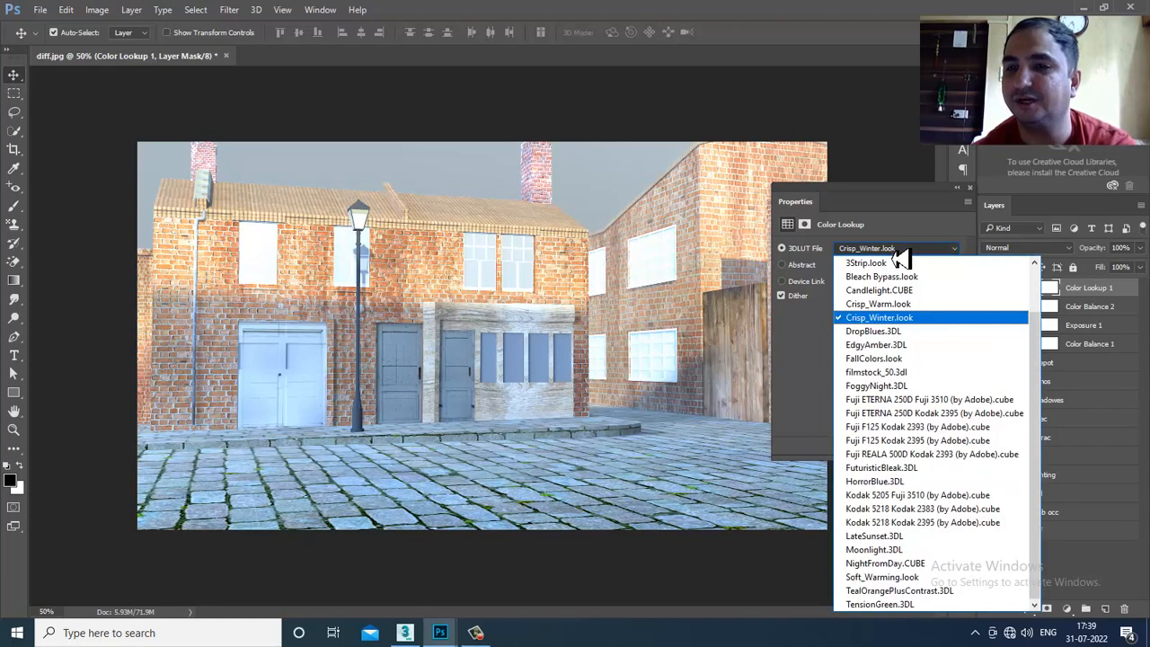
{"action": "left_click", "coordinate": [892, 358]}
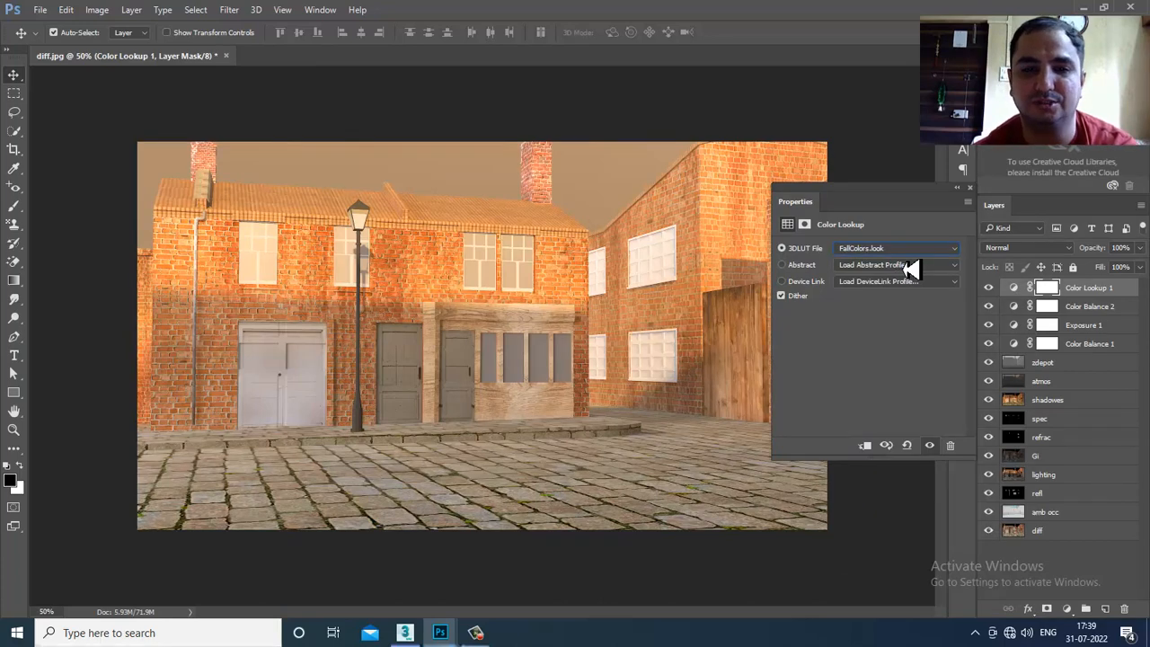
{"action": "key", "text": "Down"}
{"action": "key", "text": "Down"}
{"action": "key", "text": "Down"}
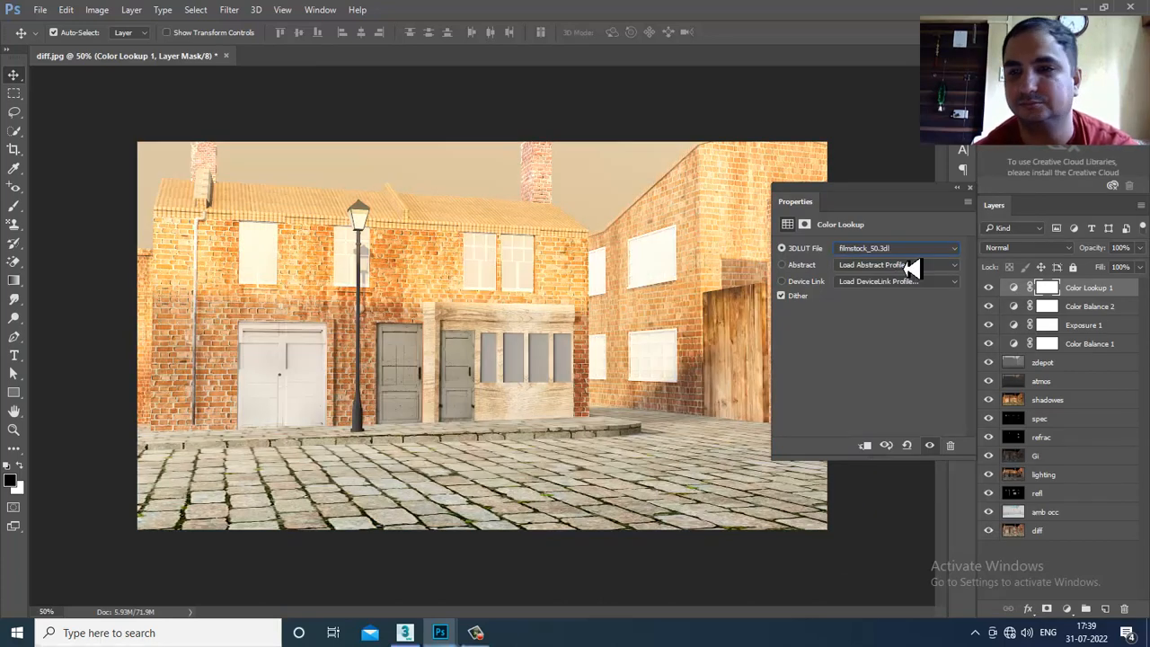
{"action": "key", "text": "Down"}
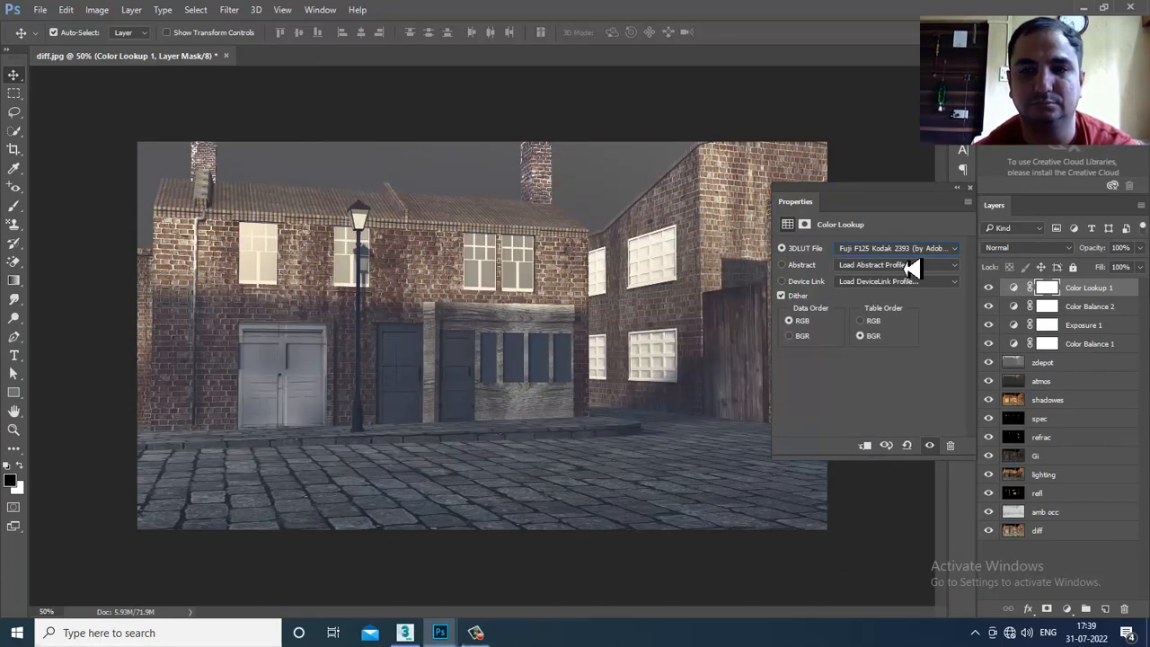
{"action": "key", "text": "Down"}
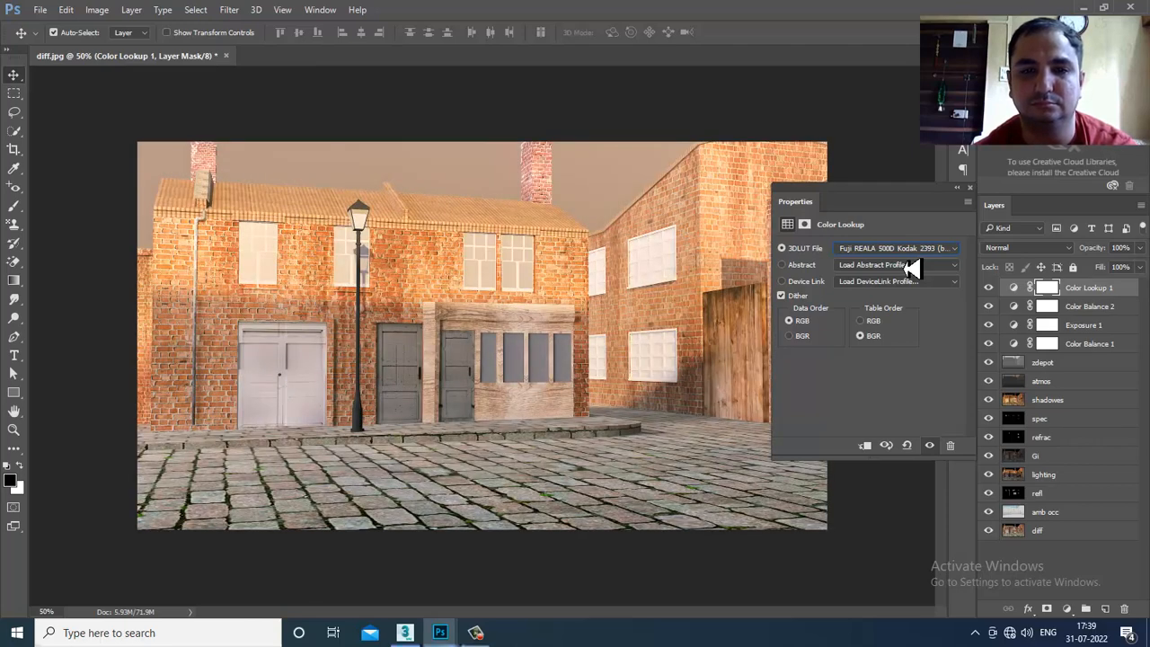
{"action": "left_click", "coordinate": [989, 289]}
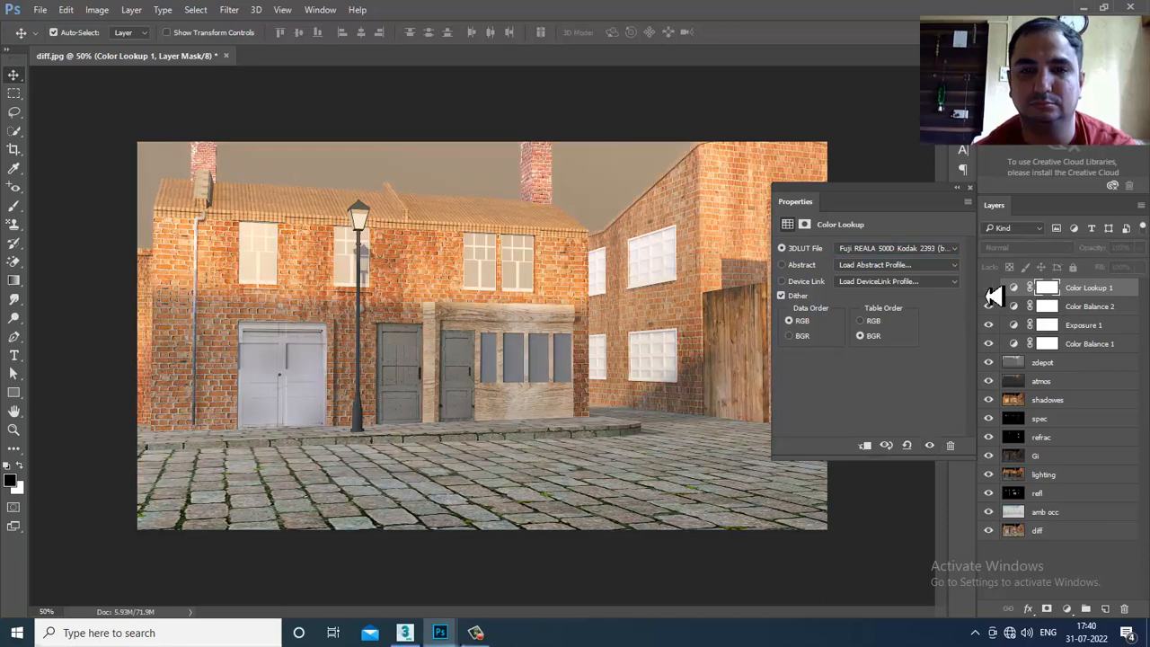
- Toggle the Color Lookup grade, then preview HorrorBlue, Moonlight, Soft_Warming and TealOrangePlusContrast LUTs
{"action": "left_click", "coordinate": [988, 289]}
{"action": "left_click", "coordinate": [989, 288]}
{"action": "left_click", "coordinate": [989, 288]}
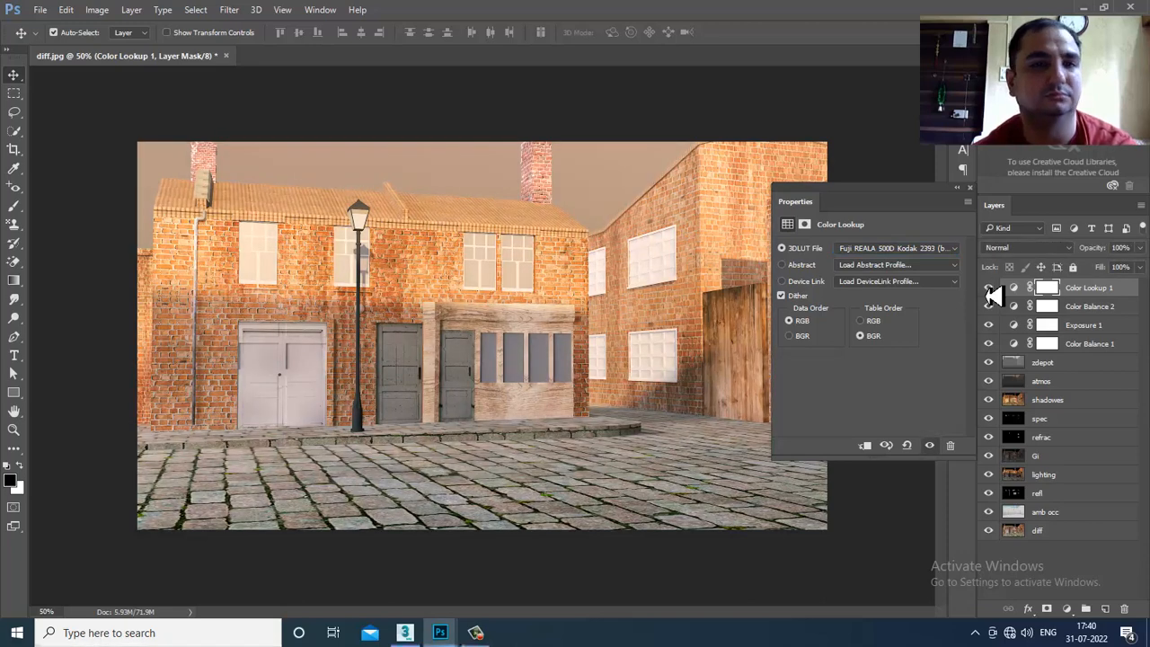
{"action": "left_click", "coordinate": [878, 251]}
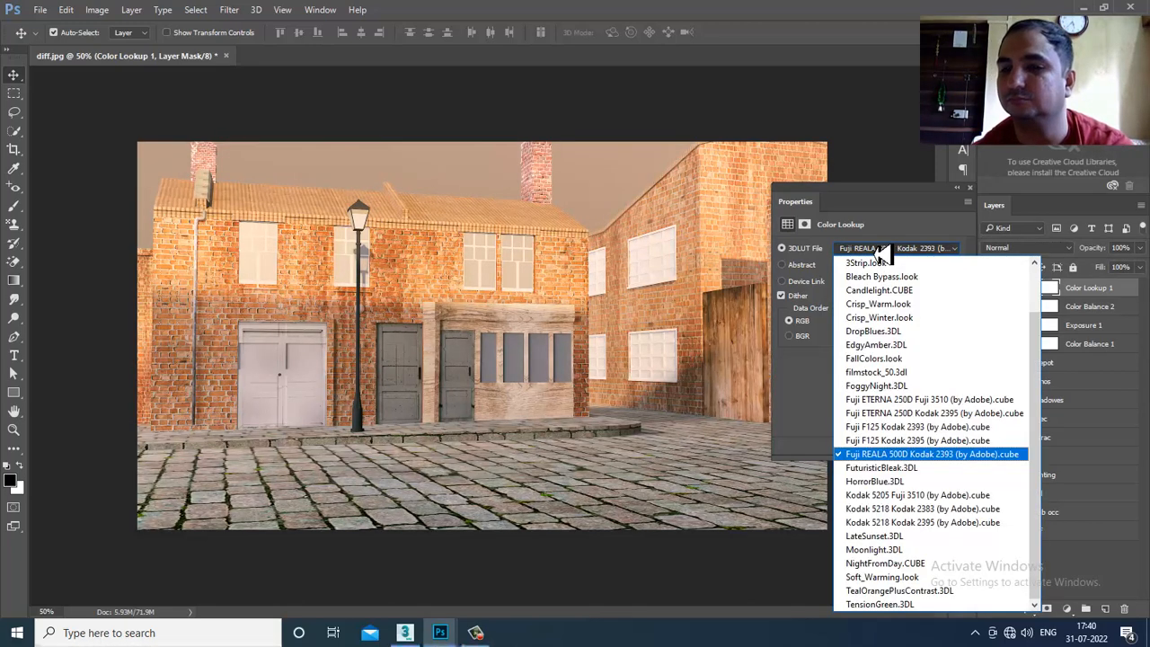
{"action": "left_click", "coordinate": [887, 480]}
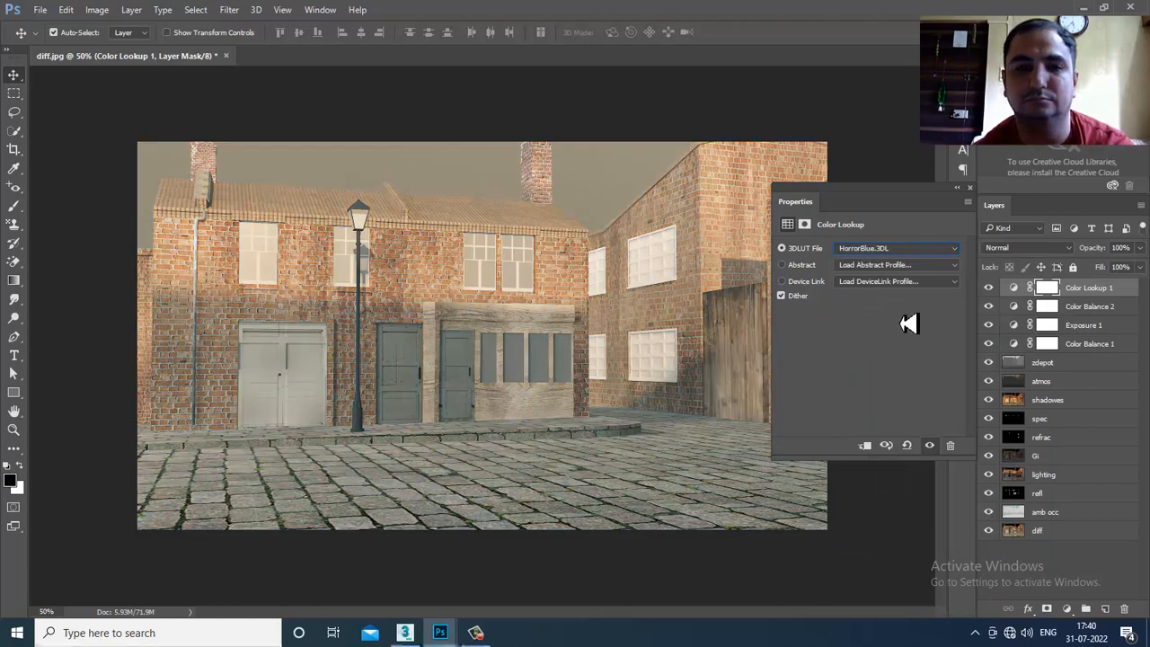
{"action": "key", "text": "Down"}
{"action": "key", "text": "Down"}
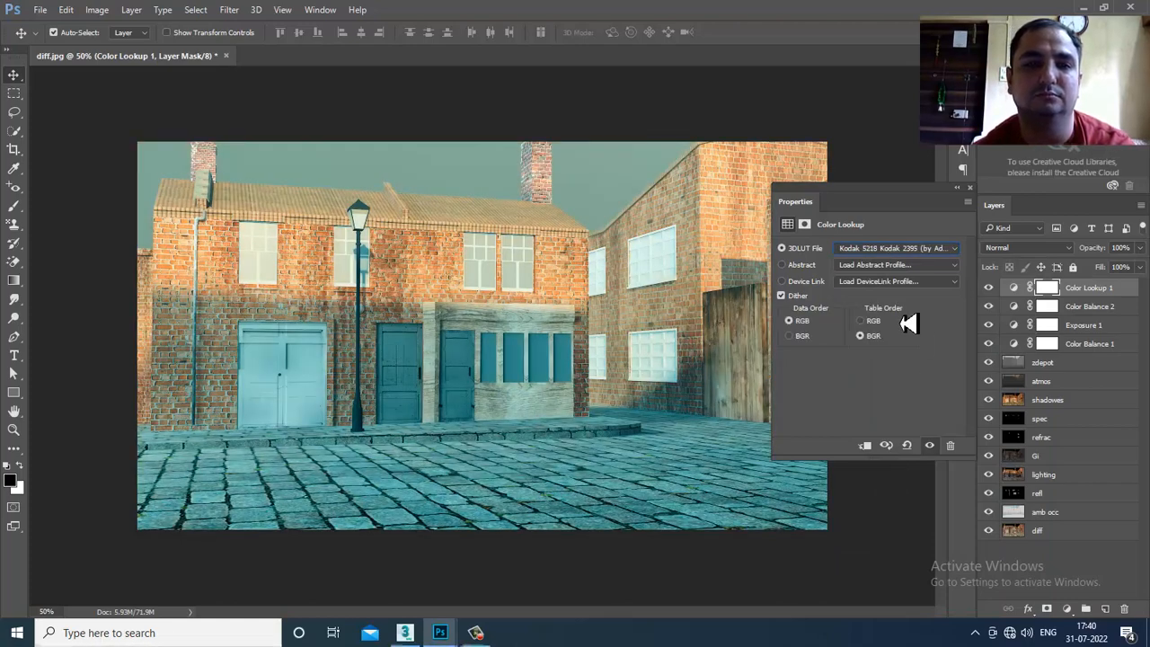
{"action": "key", "text": "Down"}
{"action": "key", "text": "Down"}
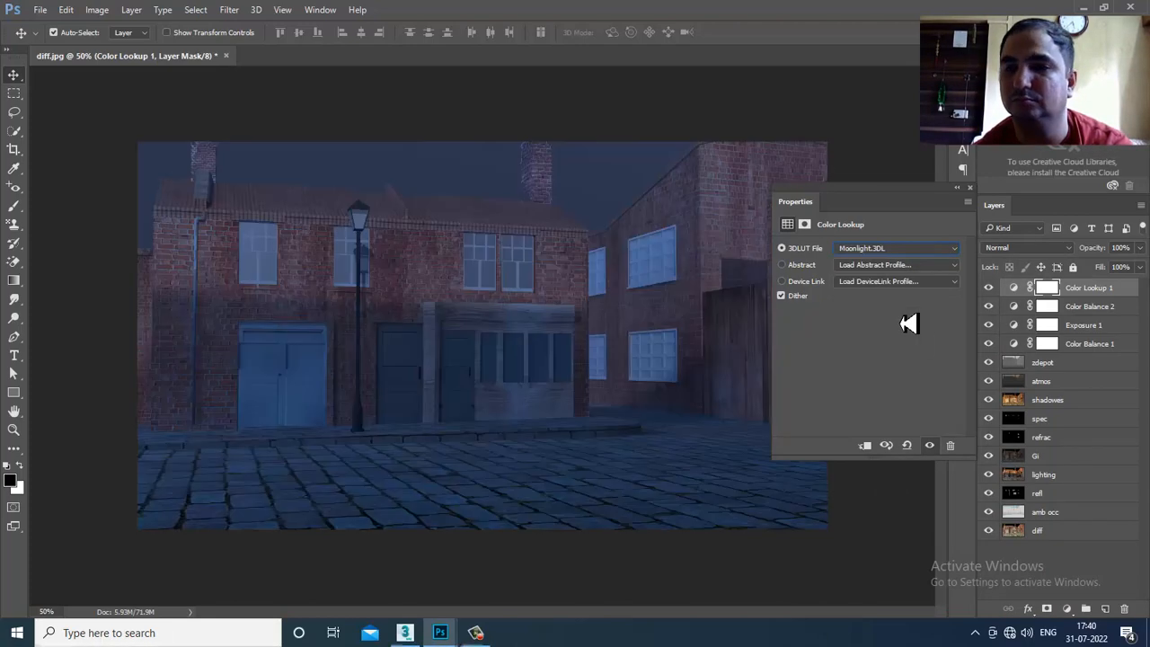
{"action": "key", "text": "Down"}
{"action": "key", "text": "Down"}
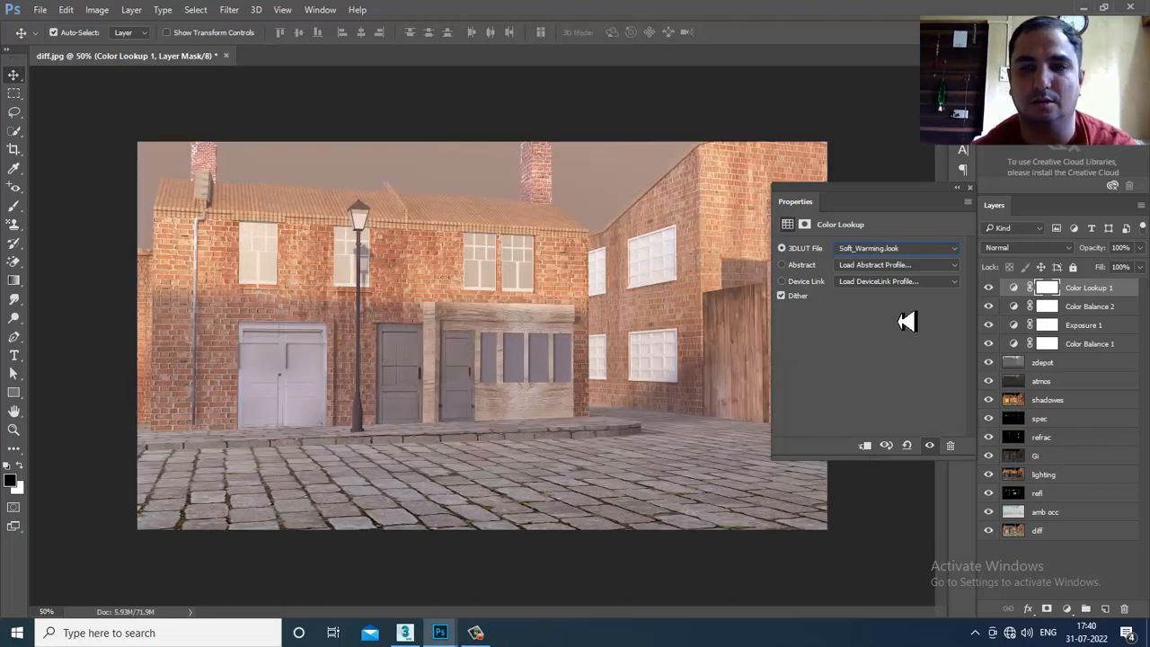
{"action": "key", "text": "Down"}
- Try Candlelight.CUBE, Crisp_Warm and Crisp_Winter, settle on DropBlues.3DL, and compare it
{"action": "left_click", "coordinate": [877, 250]}
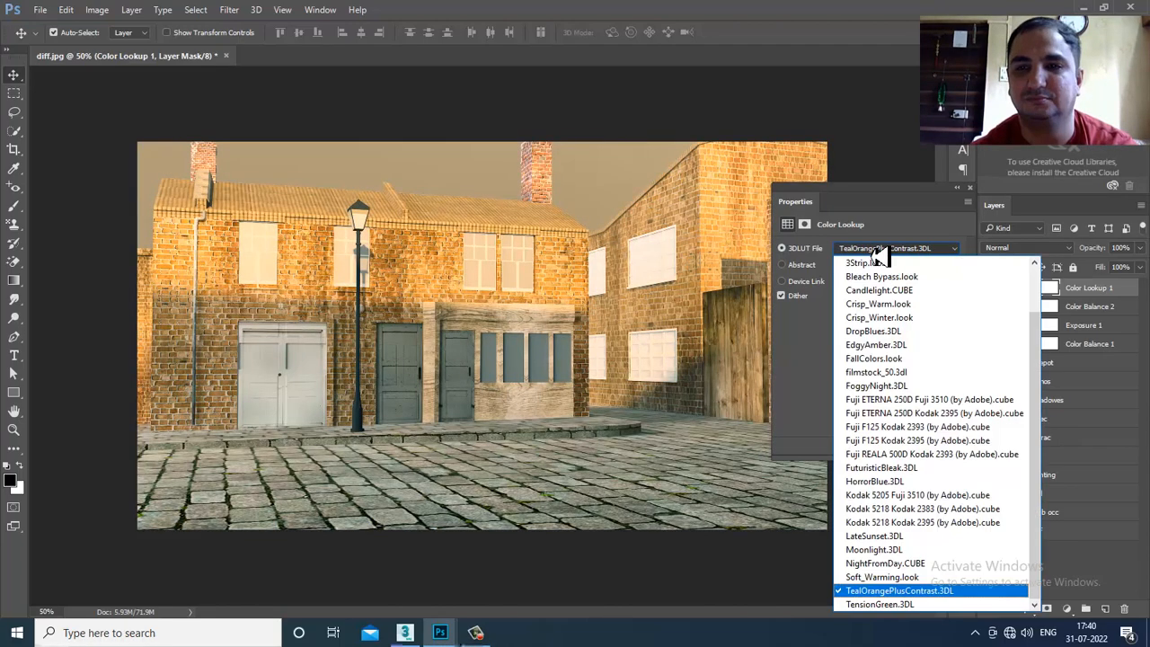
{"action": "scroll", "coordinate": [883, 584], "scroll_direction": "up", "scroll_amount": 3}
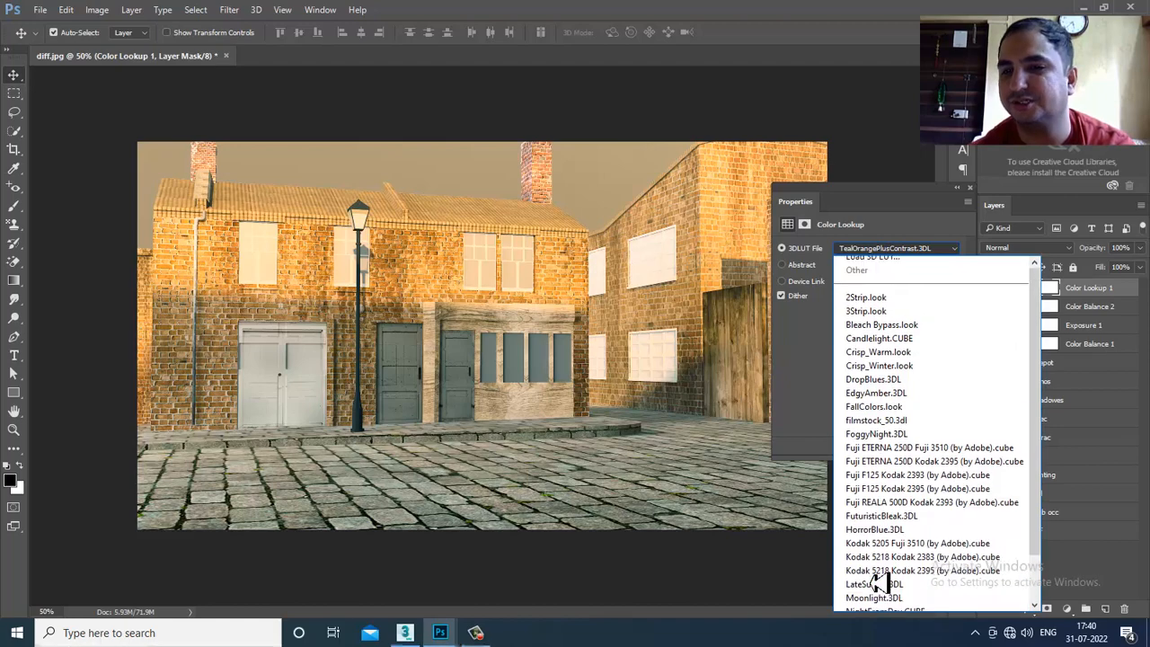
{"action": "left_click", "coordinate": [901, 345]}
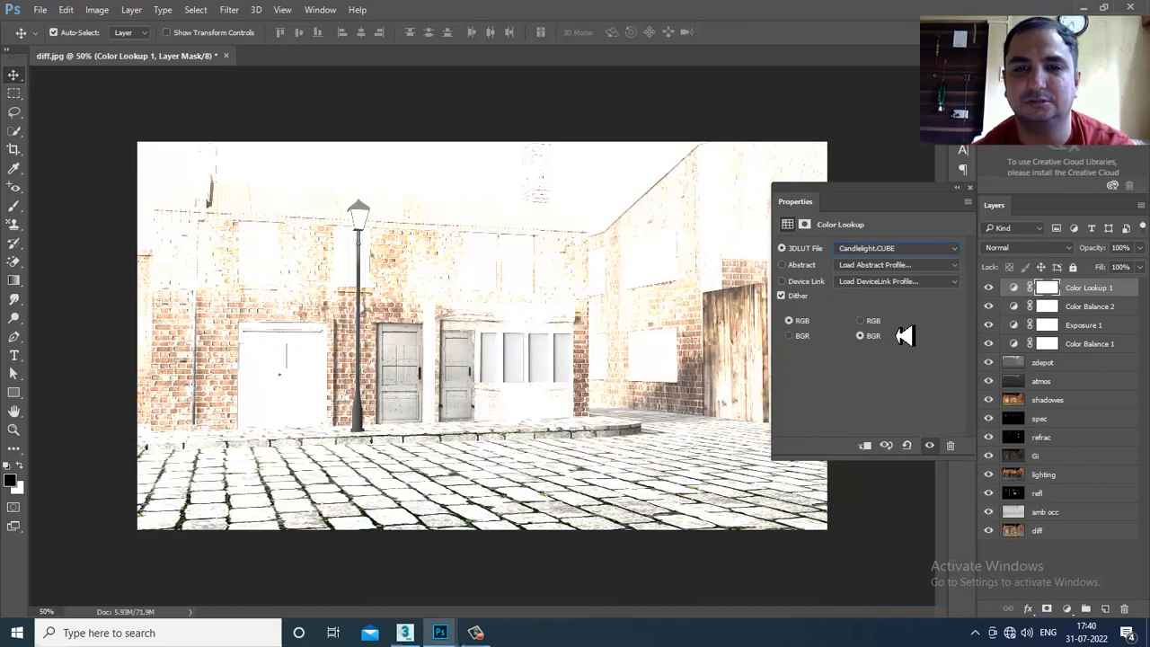
{"action": "key", "text": "Down"}
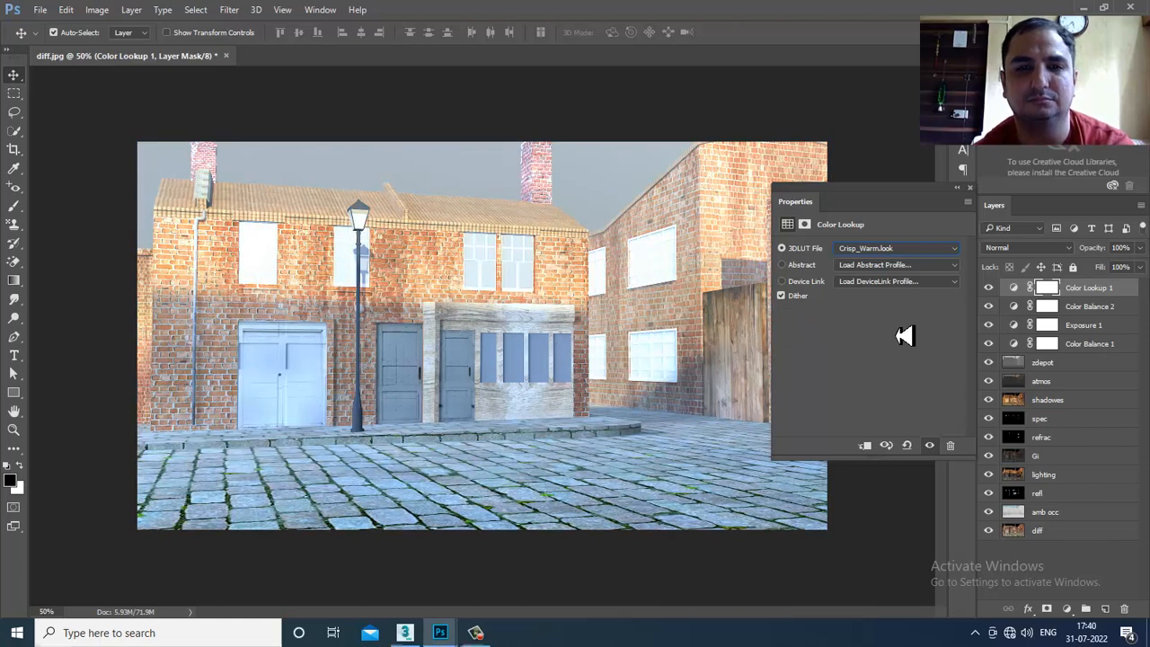
{"action": "key", "text": "Up"}
{"action": "key", "text": "Down"}
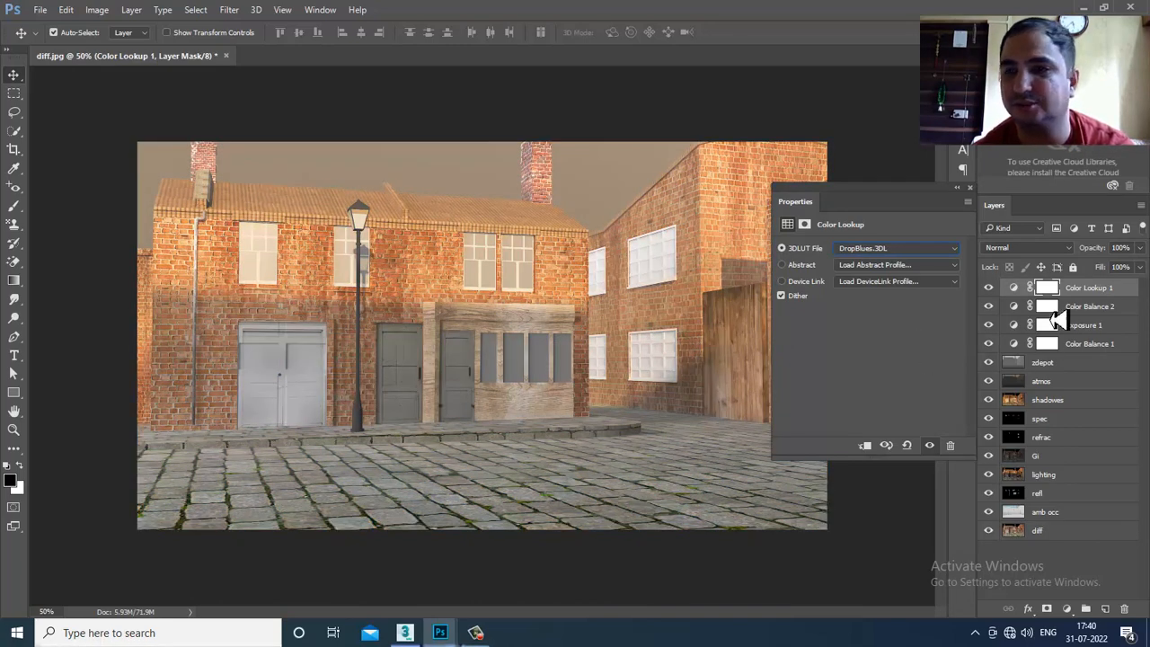
{"action": "left_click", "coordinate": [989, 288]}
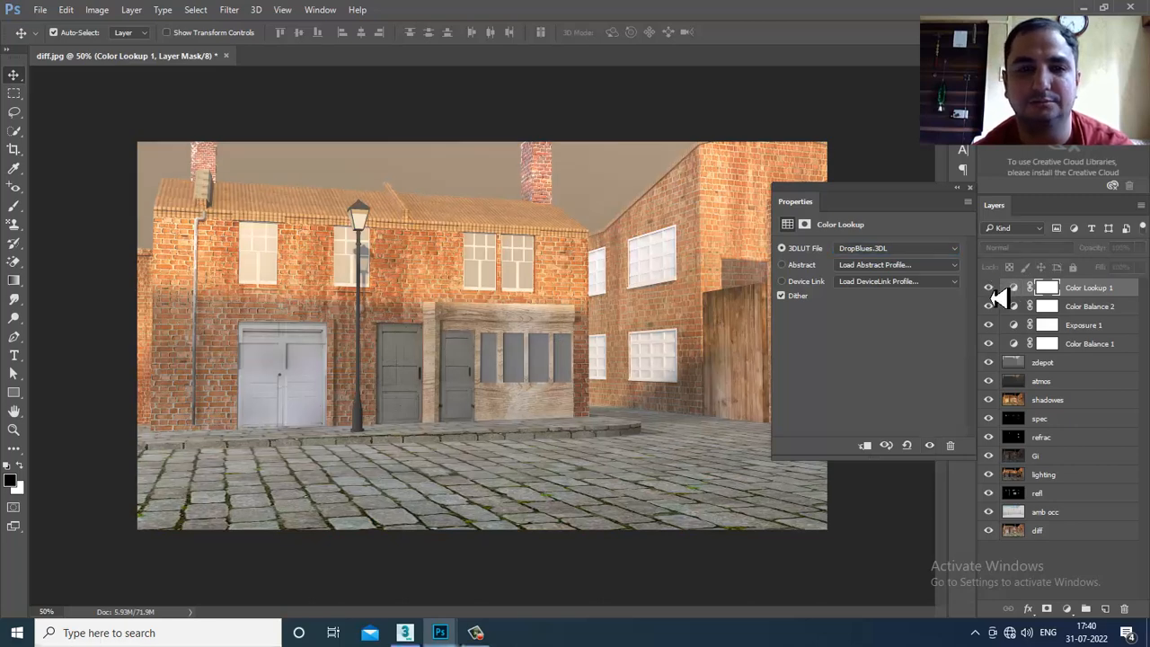
- Leave the abstract profile unchanged, close the Color Lookup properties, and hide every layer
{"action": "left_click", "coordinate": [952, 264]}
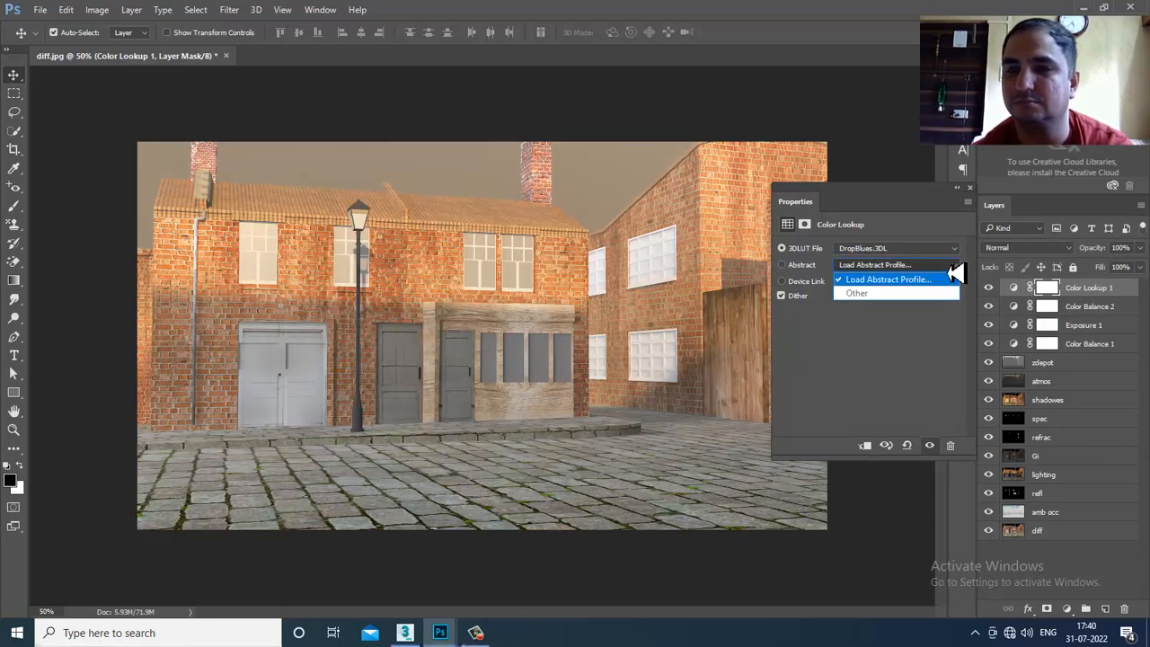
{"action": "left_click", "coordinate": [1060, 570]}
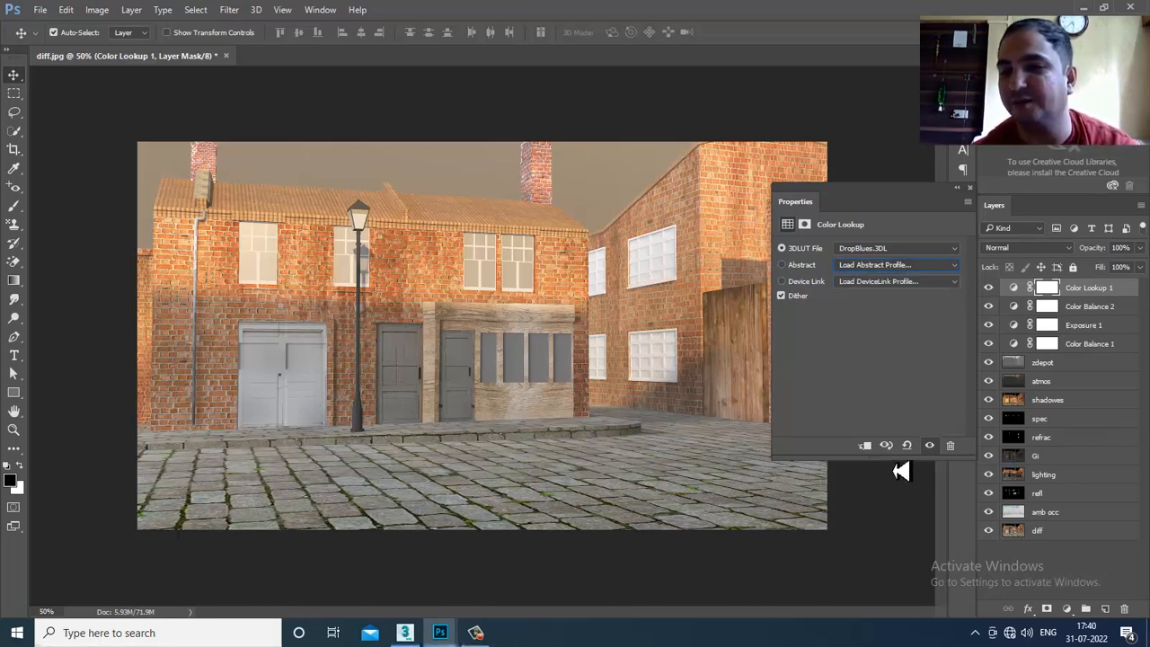
{"action": "left_click", "coordinate": [969, 187]}
{"action": "left_click_drag", "start_coordinate": [988, 530], "coordinate": [1003, 289]}
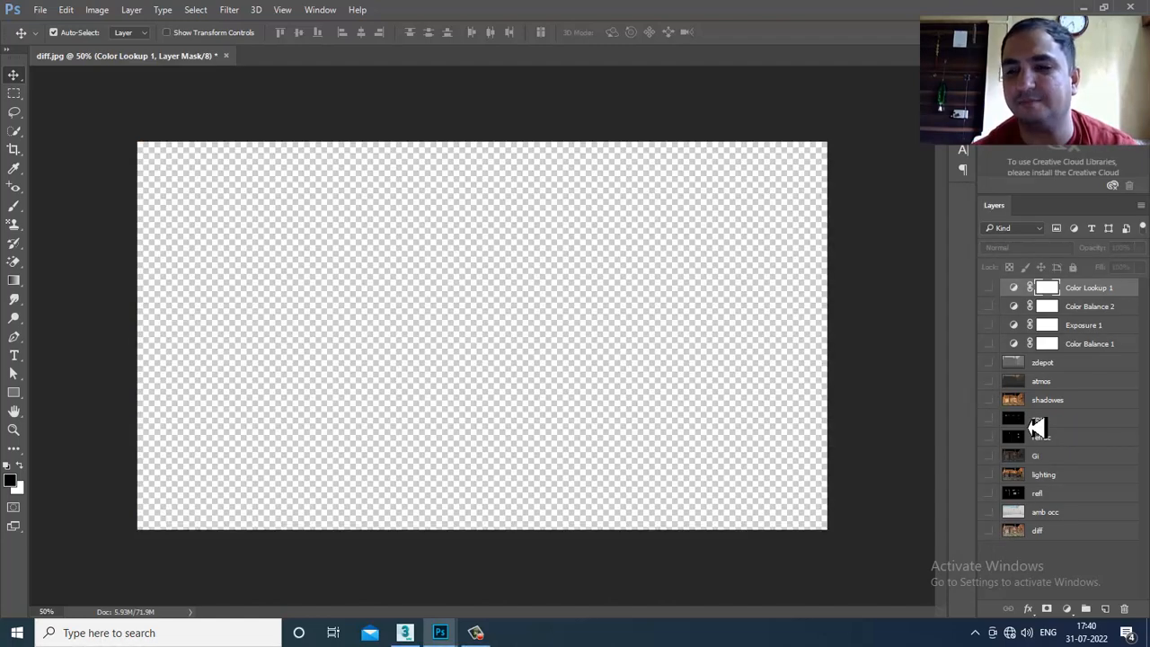
{"action": "left_click", "coordinate": [990, 530]}
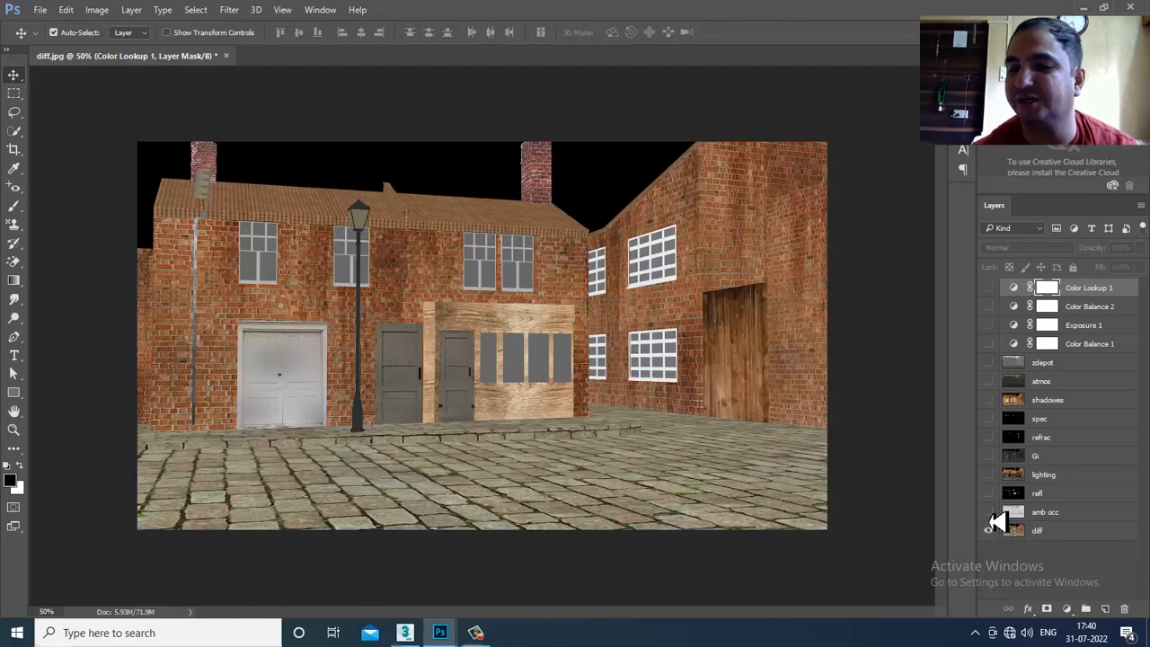
{"action": "left_click", "coordinate": [989, 511]}
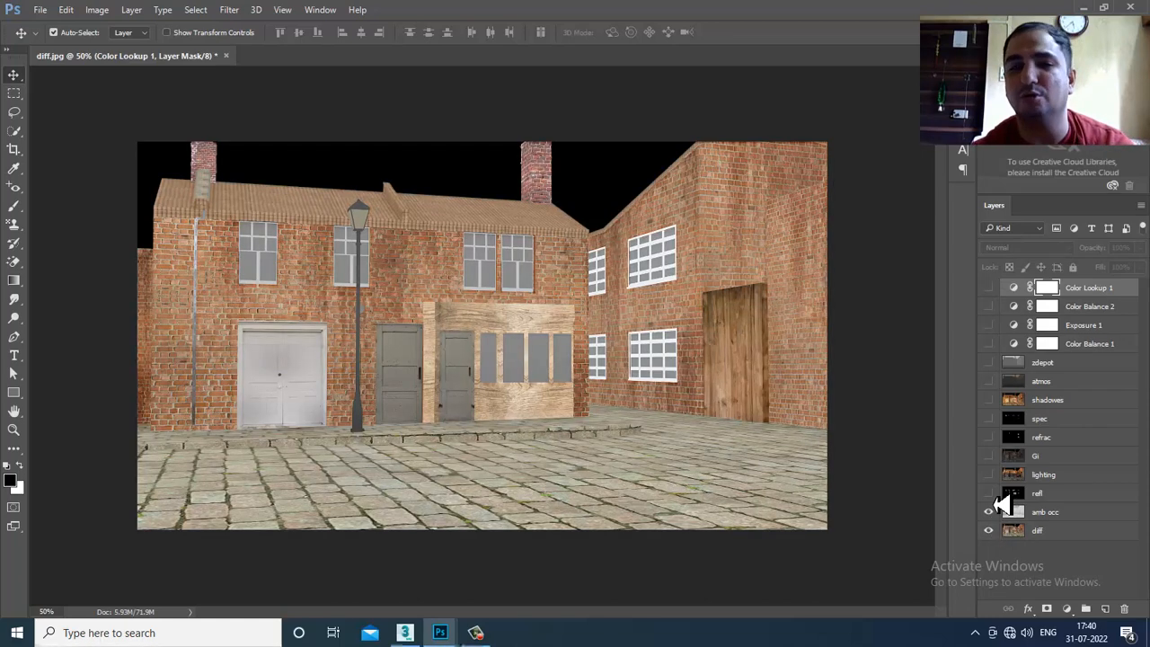
{"action": "left_click", "coordinate": [990, 493]}
{"action": "left_click", "coordinate": [990, 474]}
{"action": "left_click", "coordinate": [990, 455]}
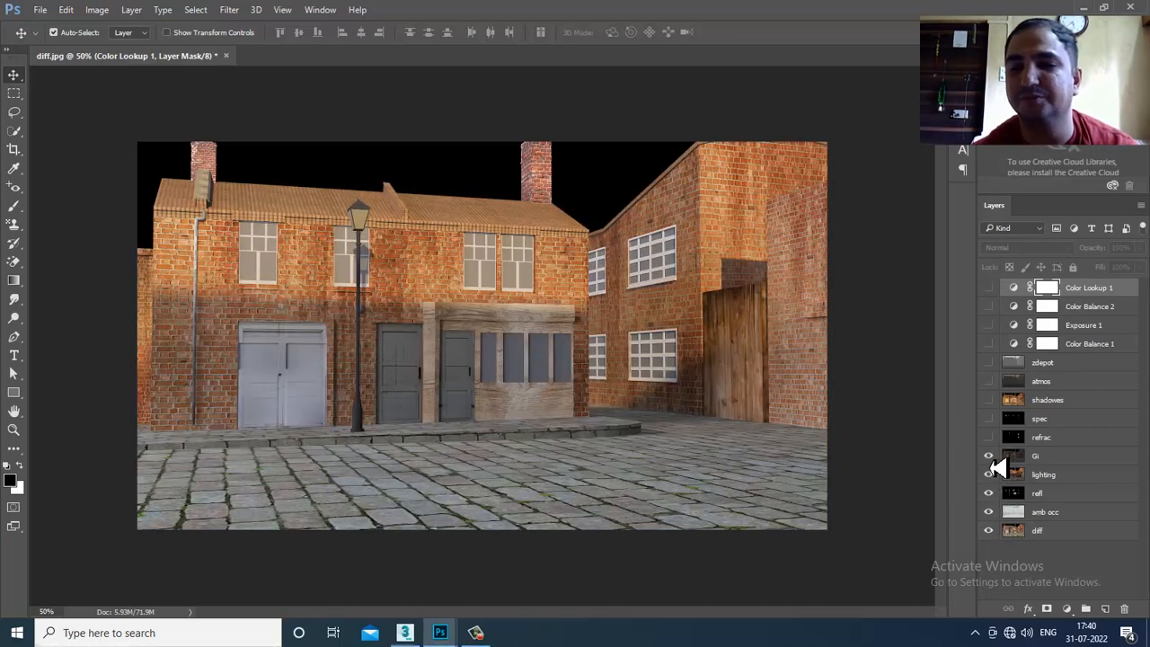
{"action": "left_click", "coordinate": [990, 436]}
{"action": "left_click", "coordinate": [989, 419]}
{"action": "left_click", "coordinate": [989, 400]}
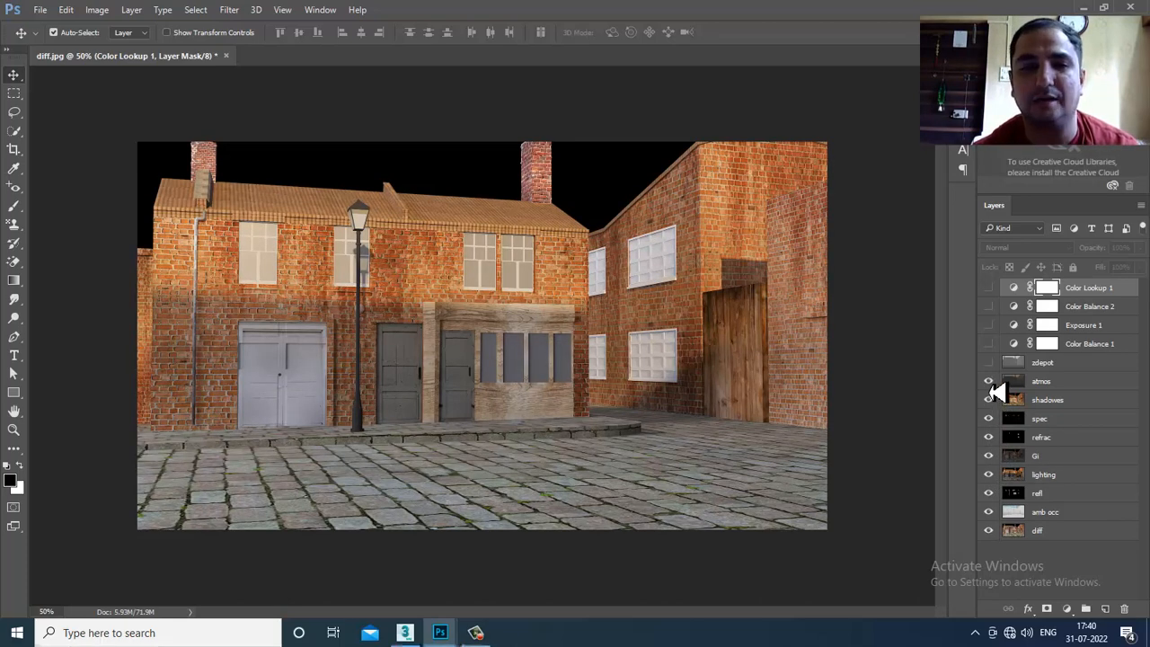
{"action": "left_click", "coordinate": [989, 380]}
{"action": "left_click", "coordinate": [989, 363]}
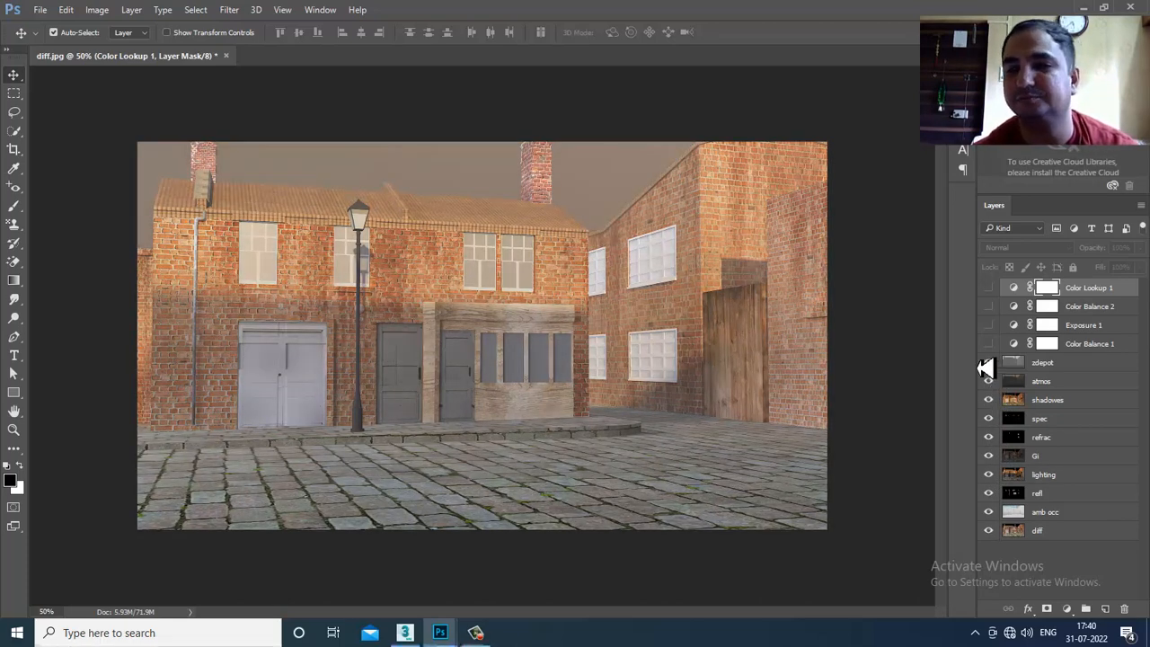
{"action": "left_click", "coordinate": [991, 367]}
{"action": "left_click", "coordinate": [990, 366]}
{"action": "left_click", "coordinate": [990, 366]}
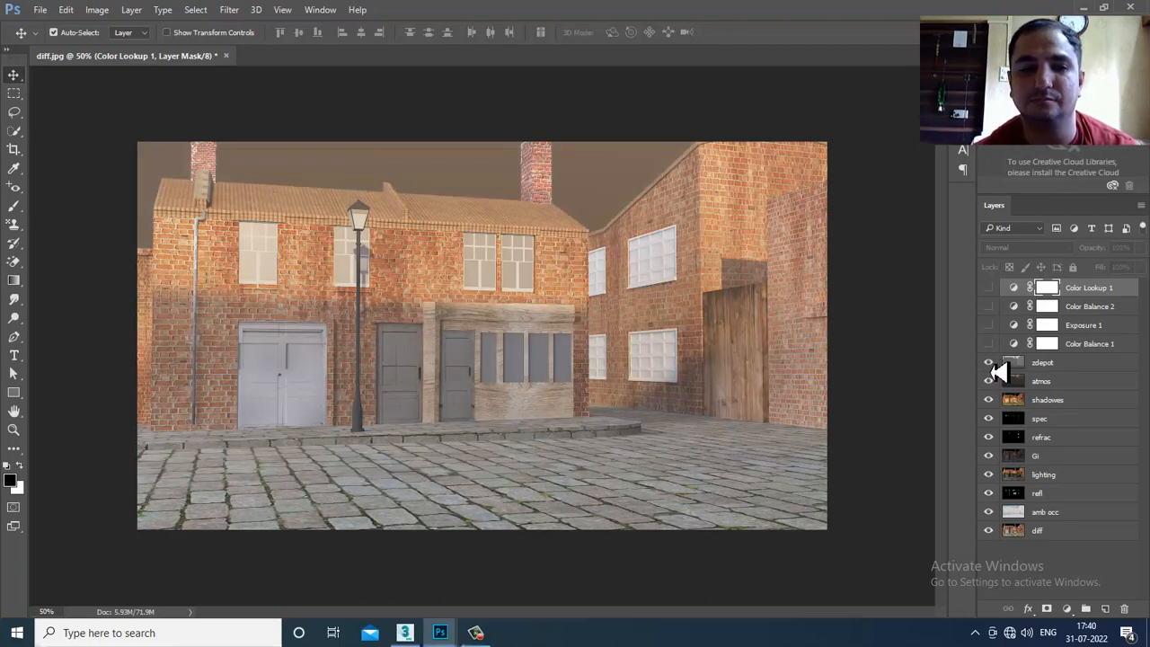
{"action": "left_click", "coordinate": [991, 366]}
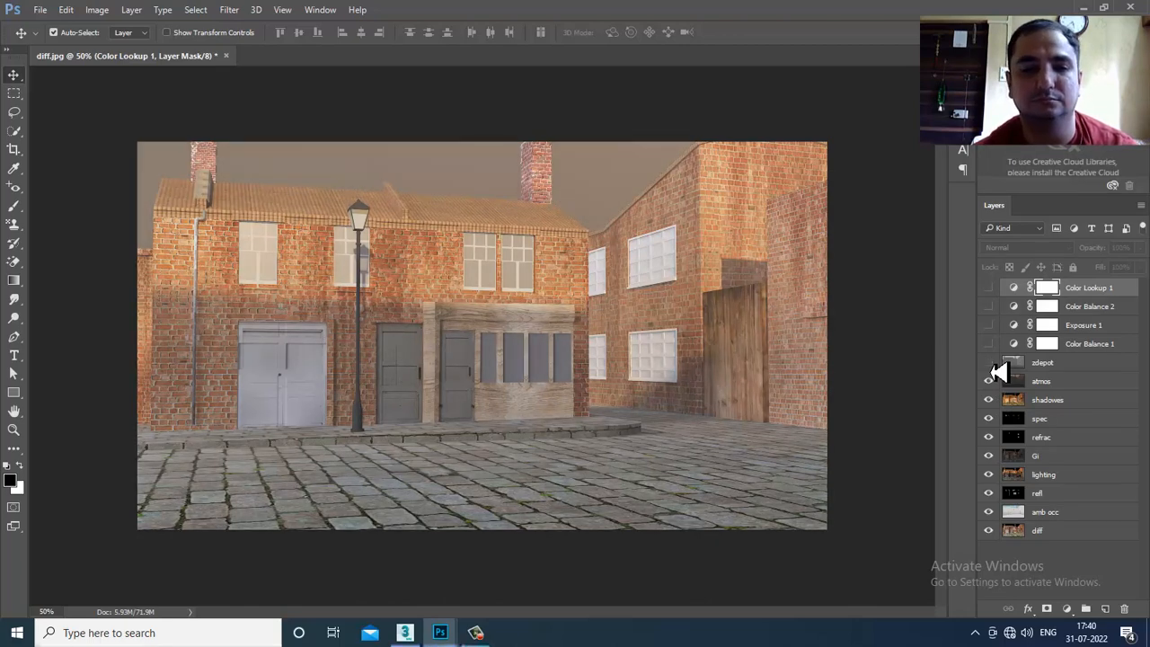
{"action": "left_click", "coordinate": [991, 363]}
{"action": "left_click", "coordinate": [990, 363]}
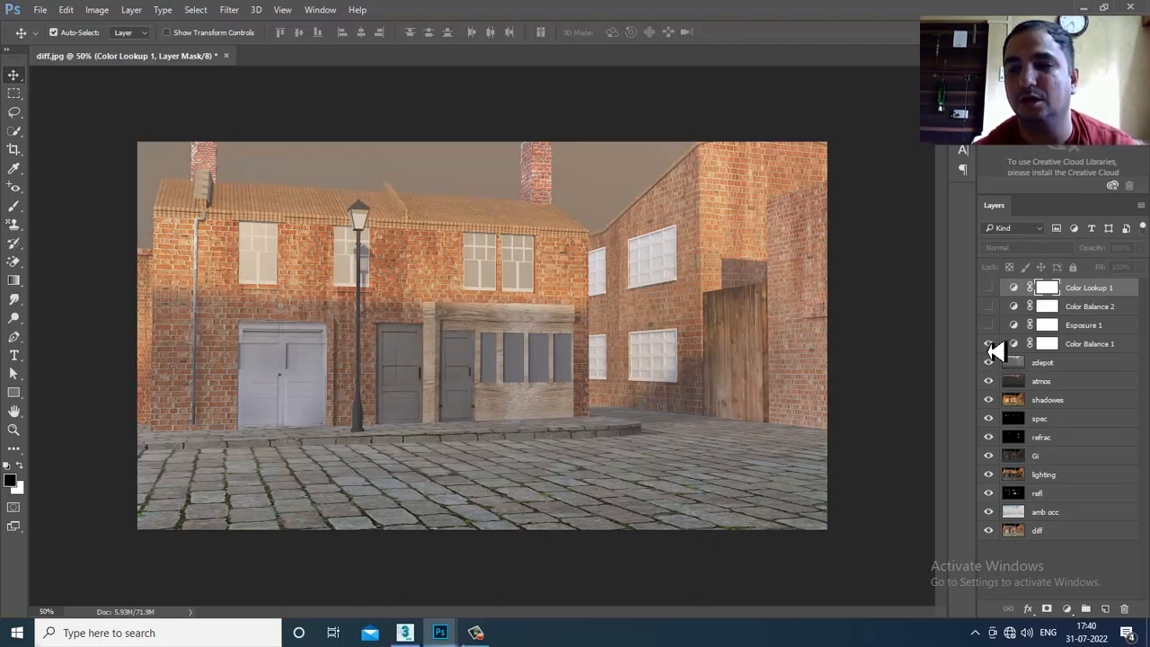
{"action": "left_click", "coordinate": [991, 343]}
{"action": "left_click", "coordinate": [988, 306]}
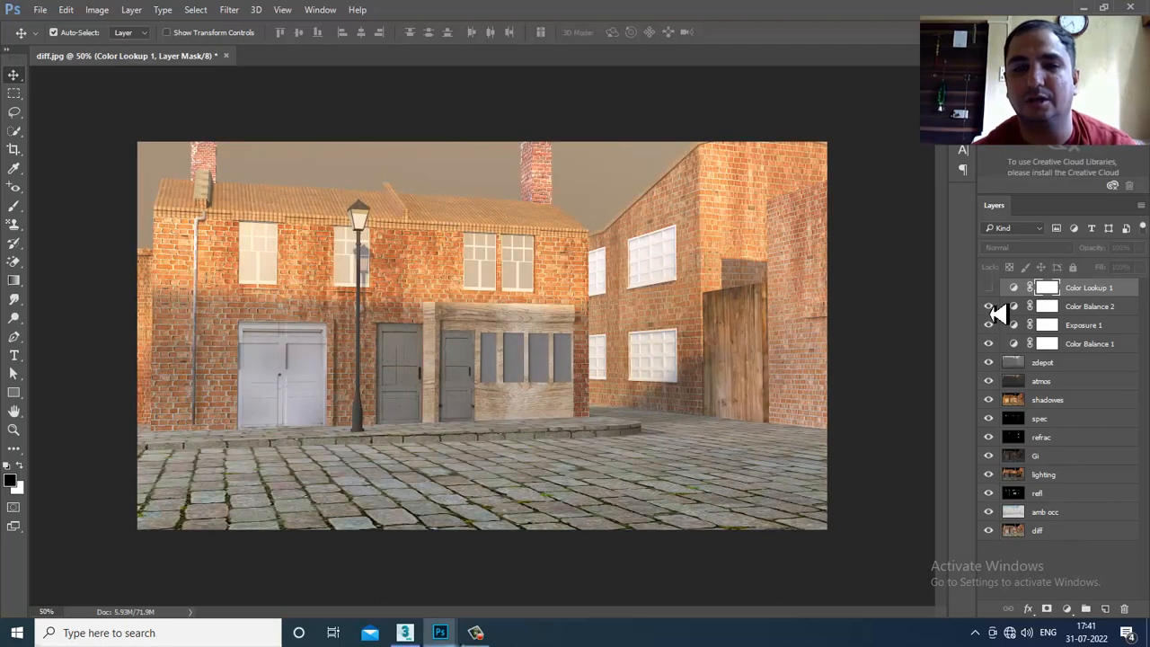
{"action": "left_click", "coordinate": [988, 288]}
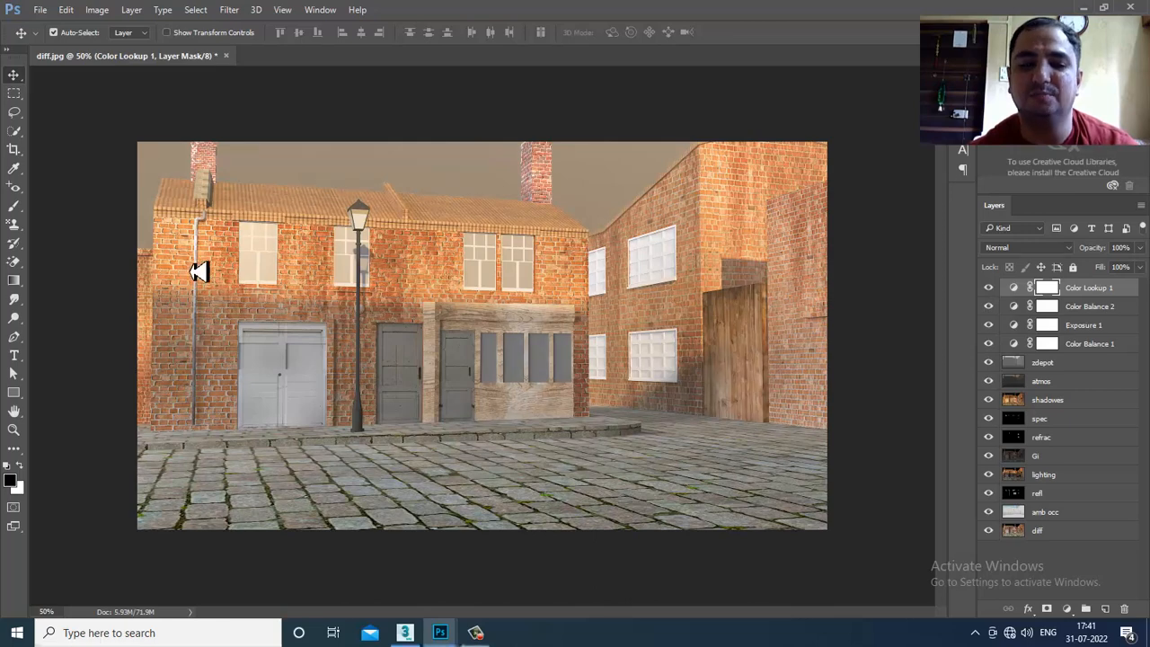
{"action": "left_click", "coordinate": [476, 633]}
{"action": "left_click", "coordinate": [476, 633]}
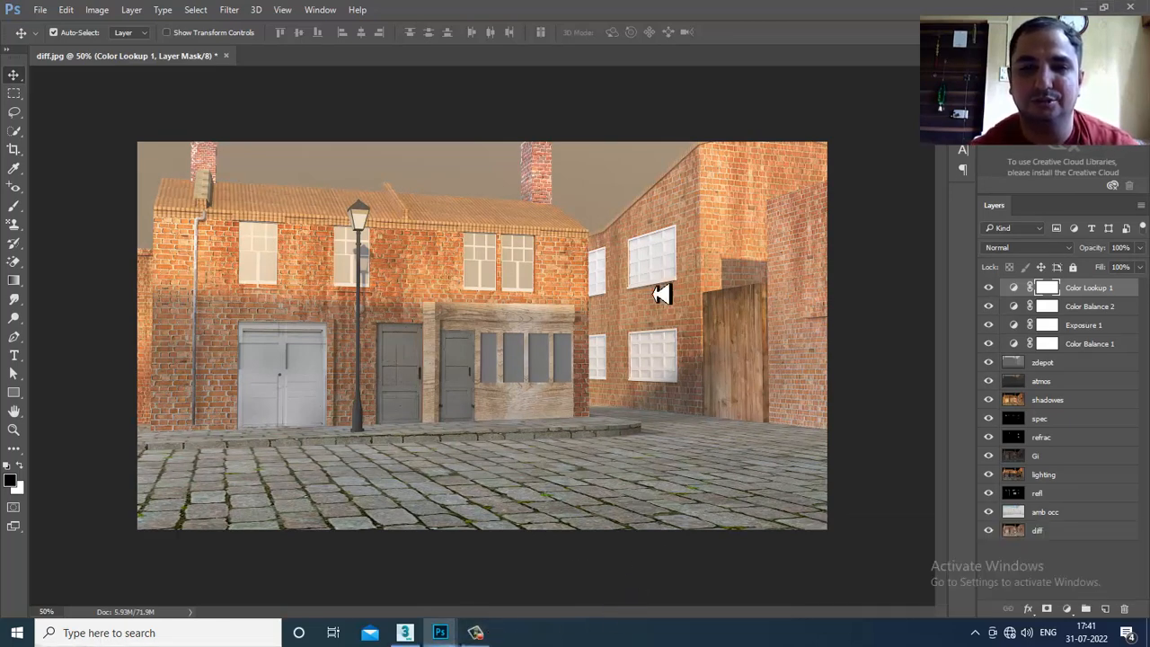